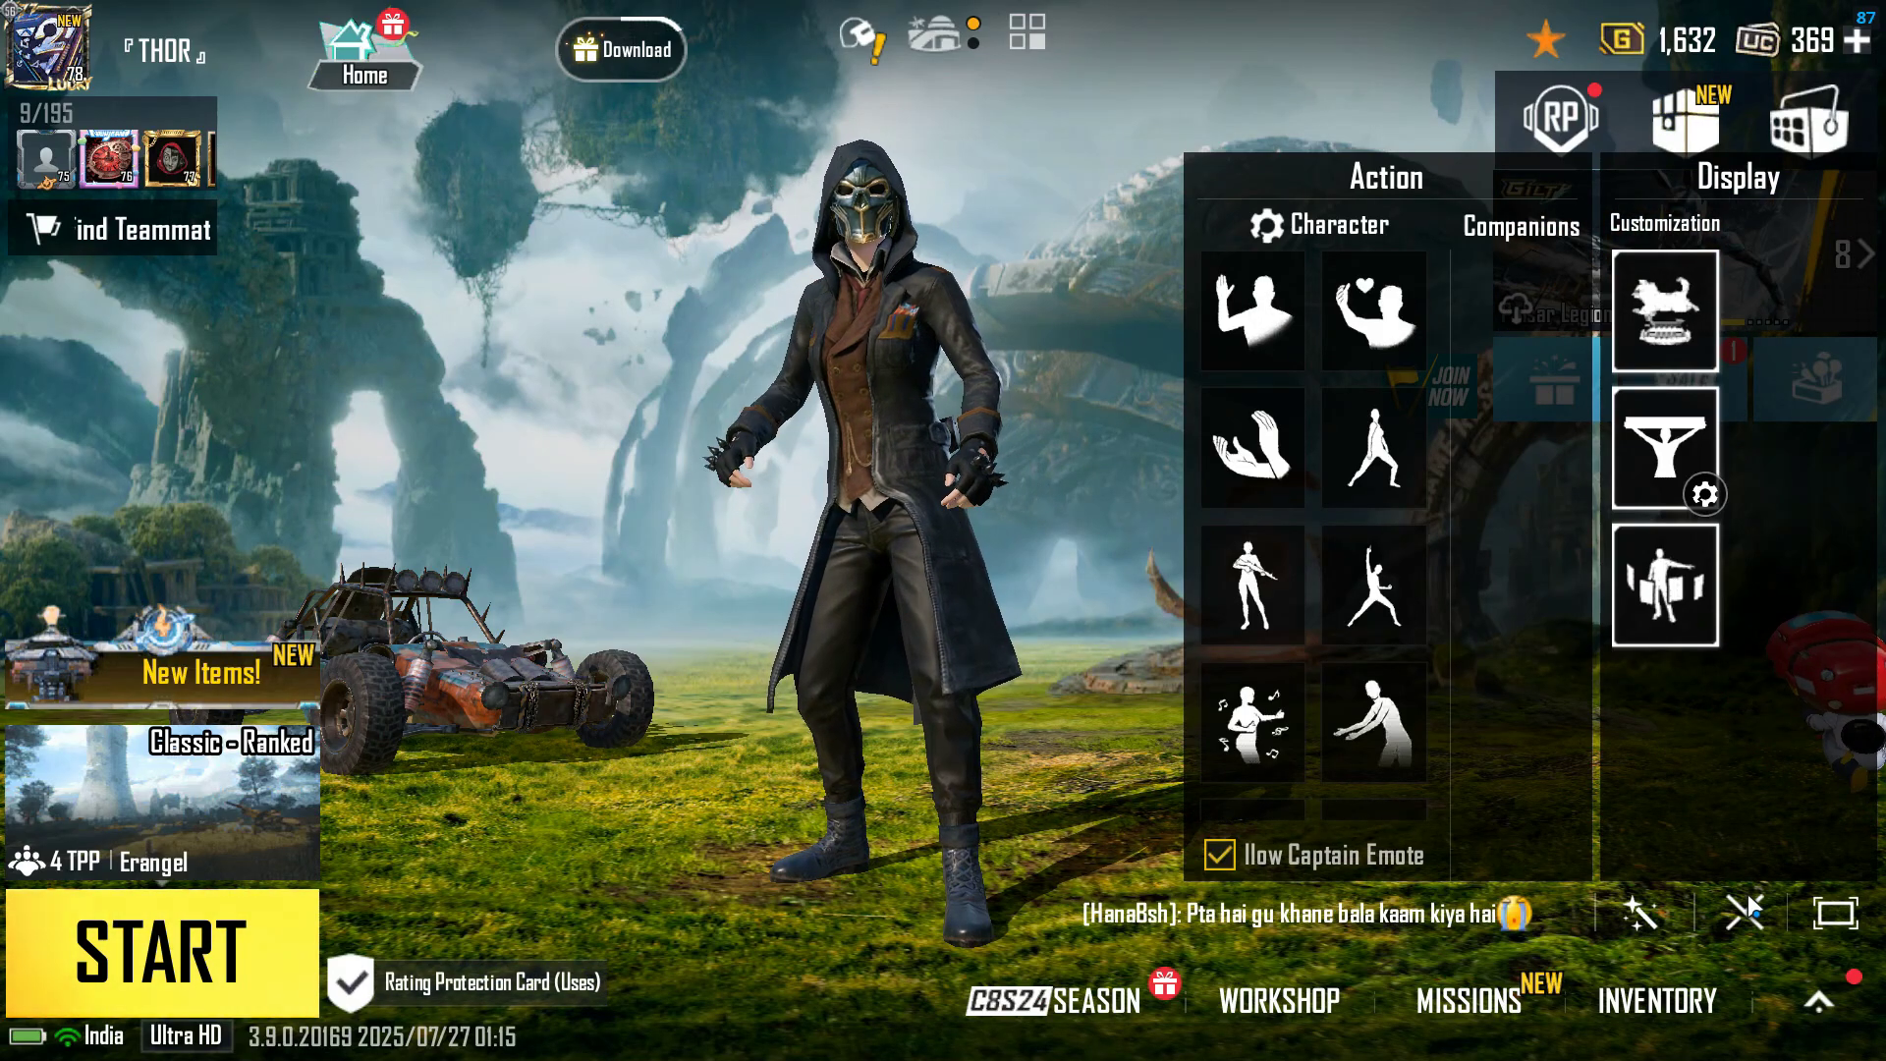
pyautogui.click(1748, 894)
pyautogui.click(1747, 894)
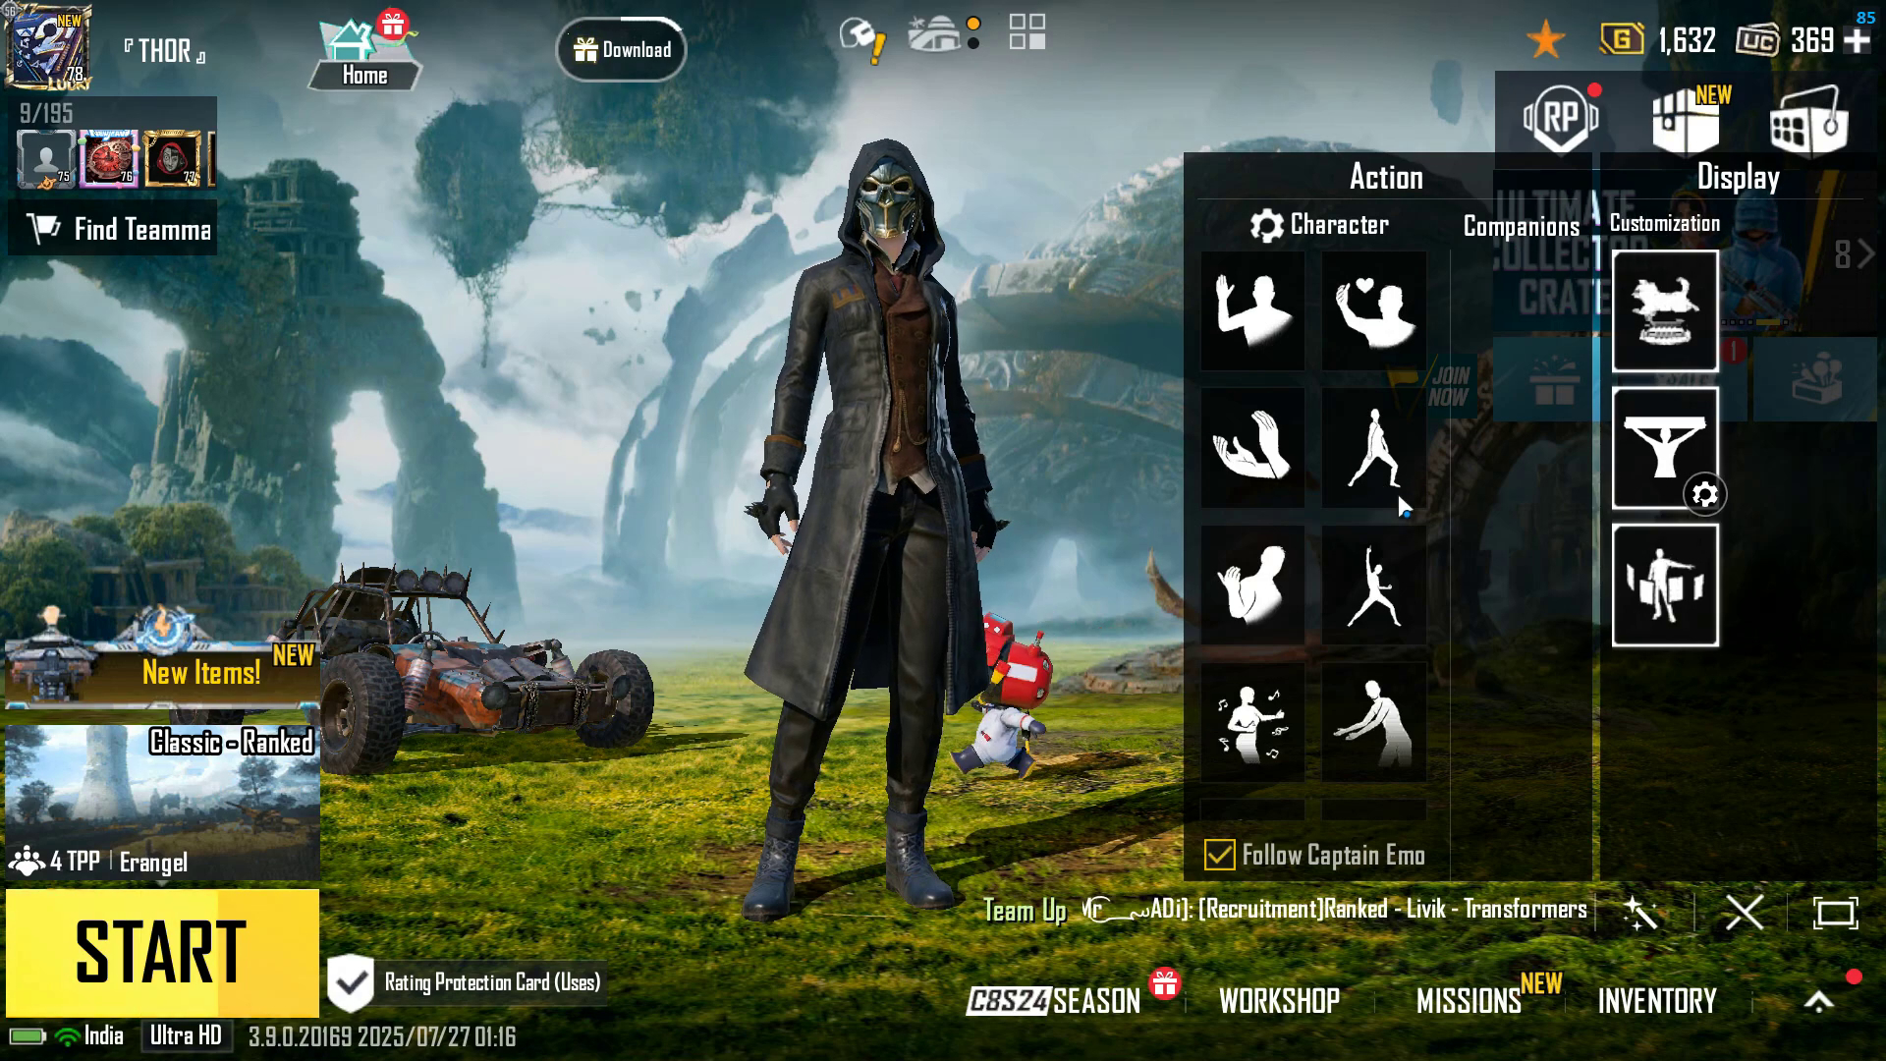
pyautogui.click(1275, 554)
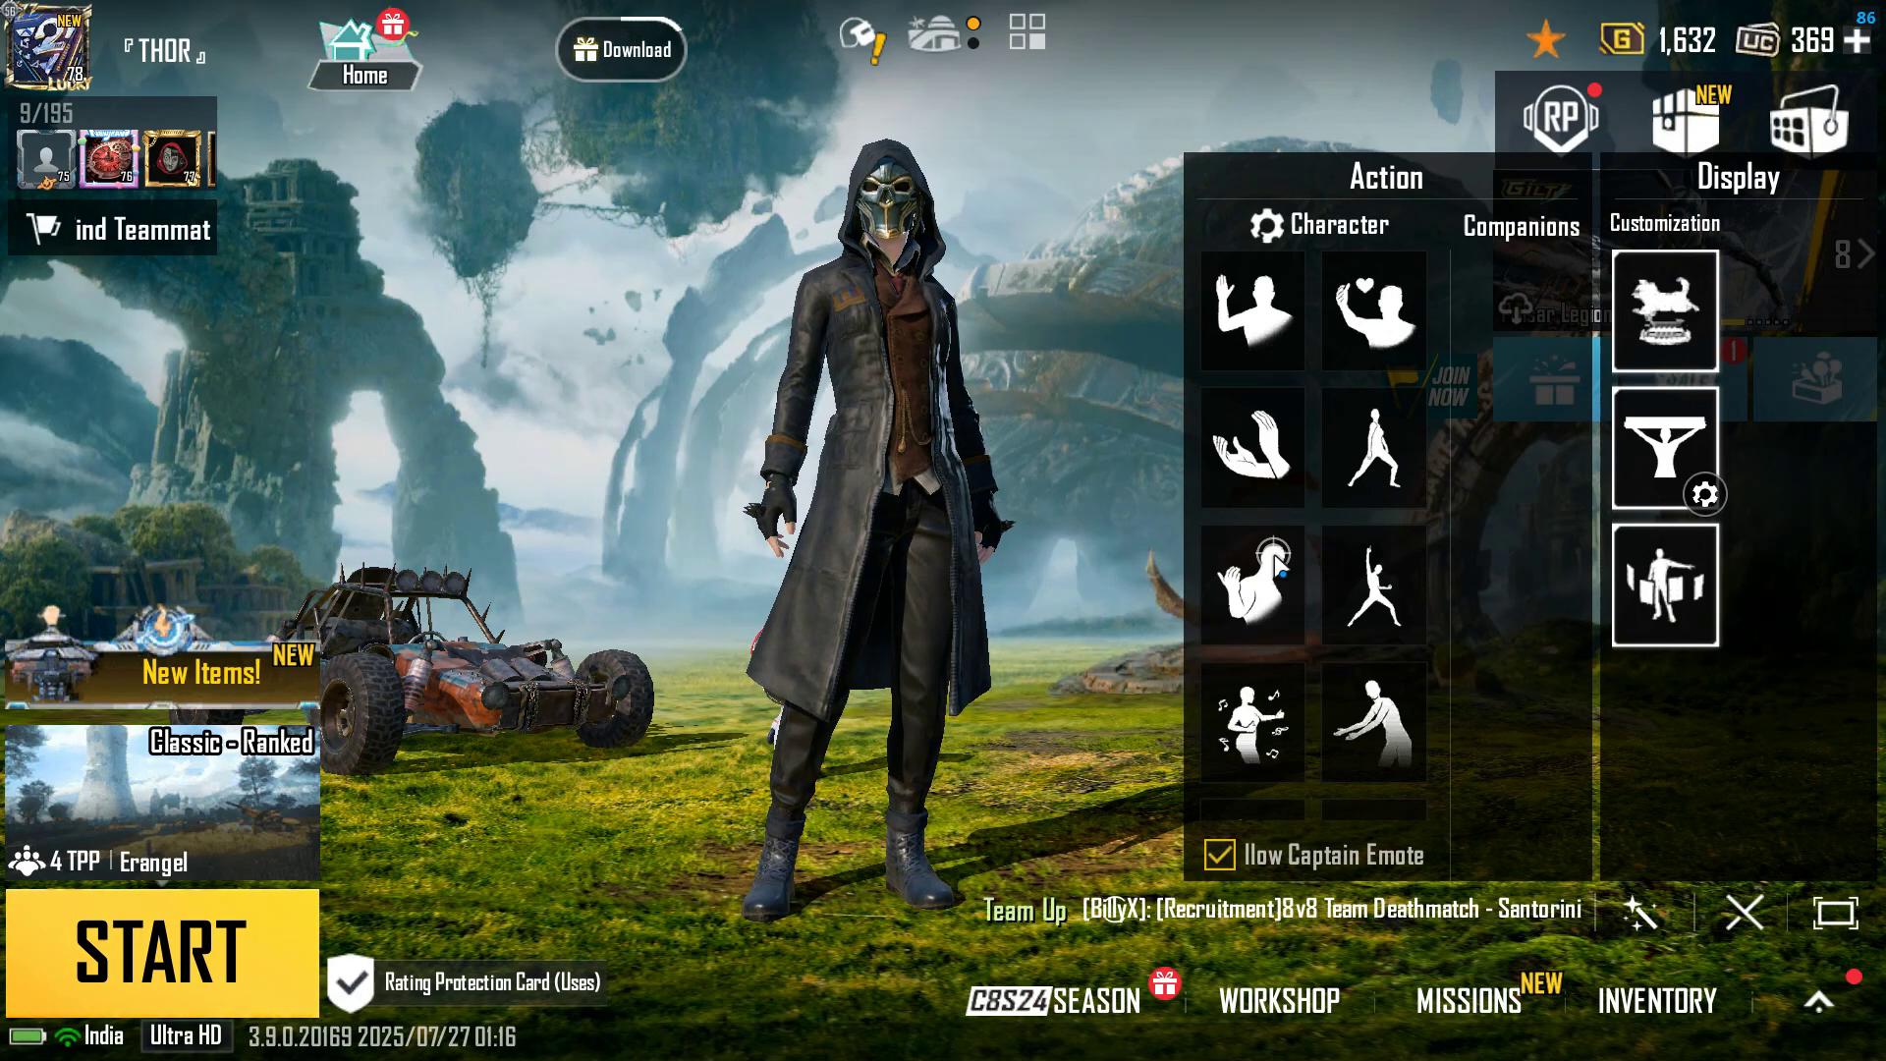
pyautogui.click(1734, 915)
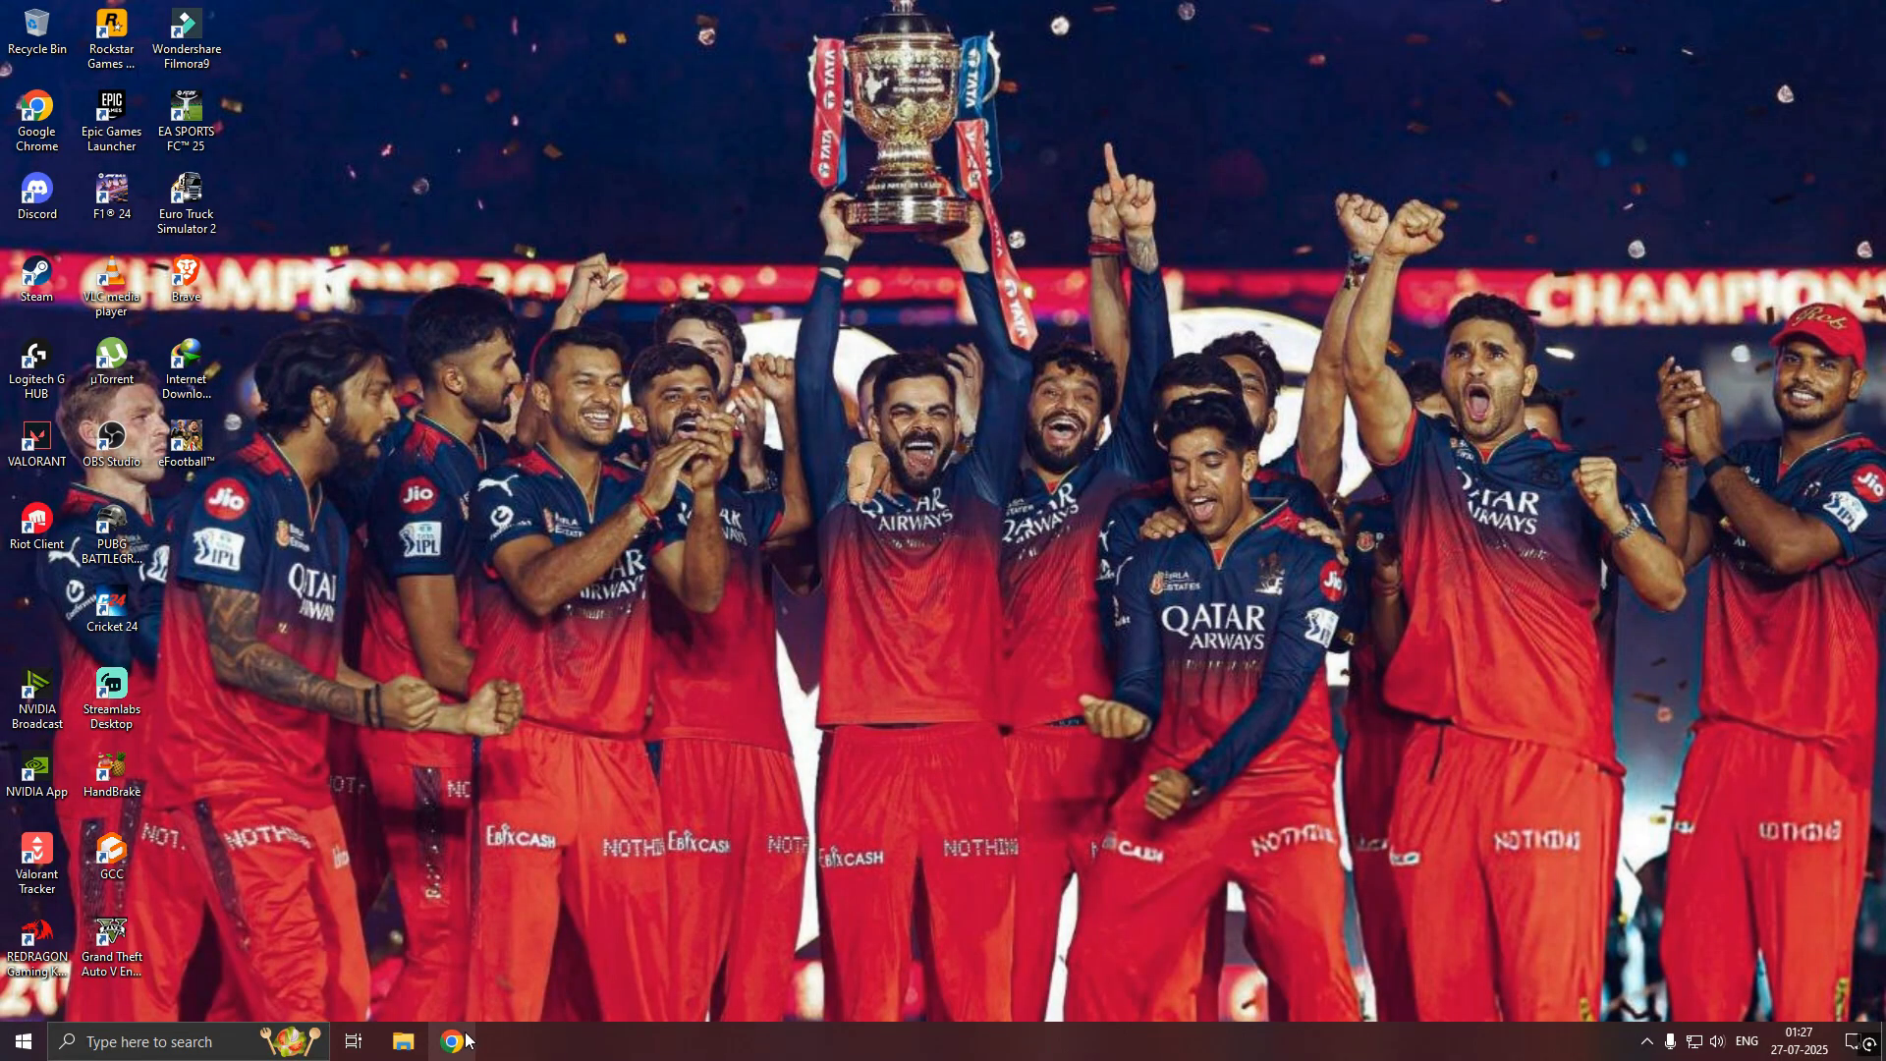
# Switch to Chrome and search the web for "mumu player 12"
pyautogui.click(452, 1040)
pyautogui.write('mumu')
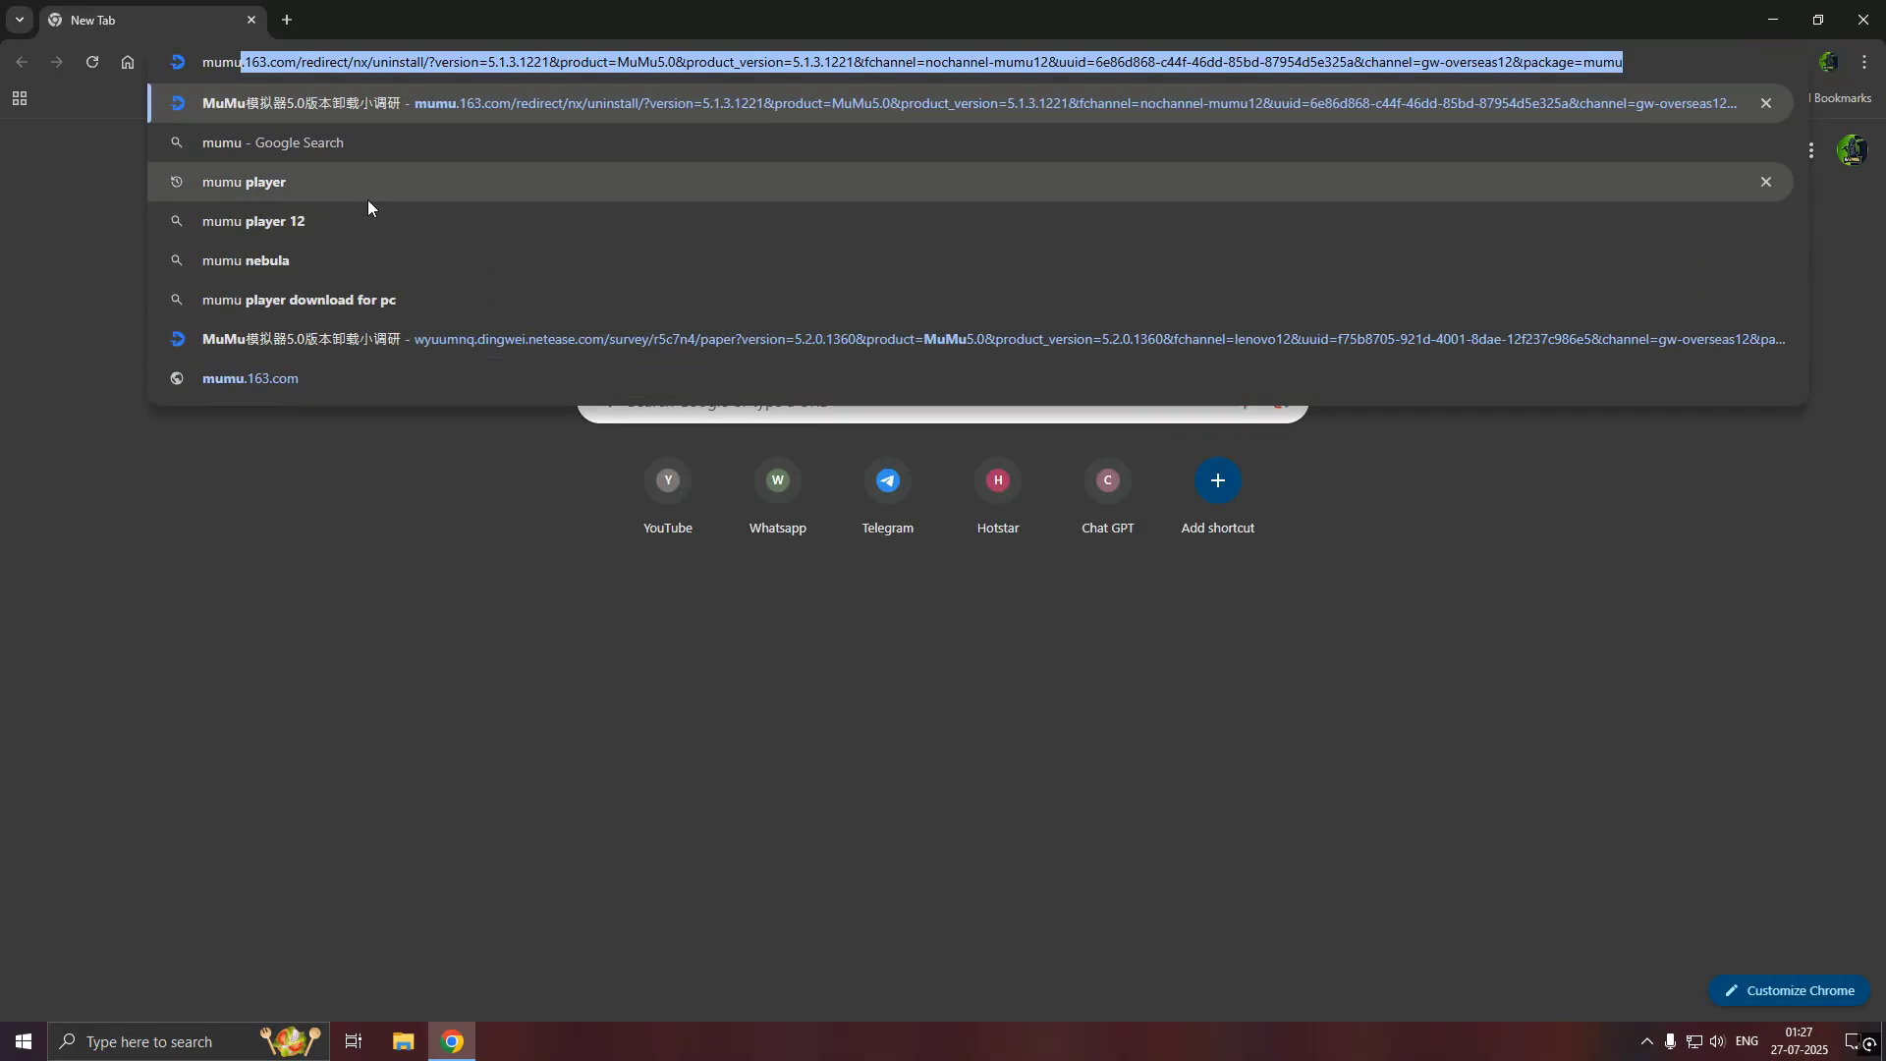
pyautogui.click(345, 219)
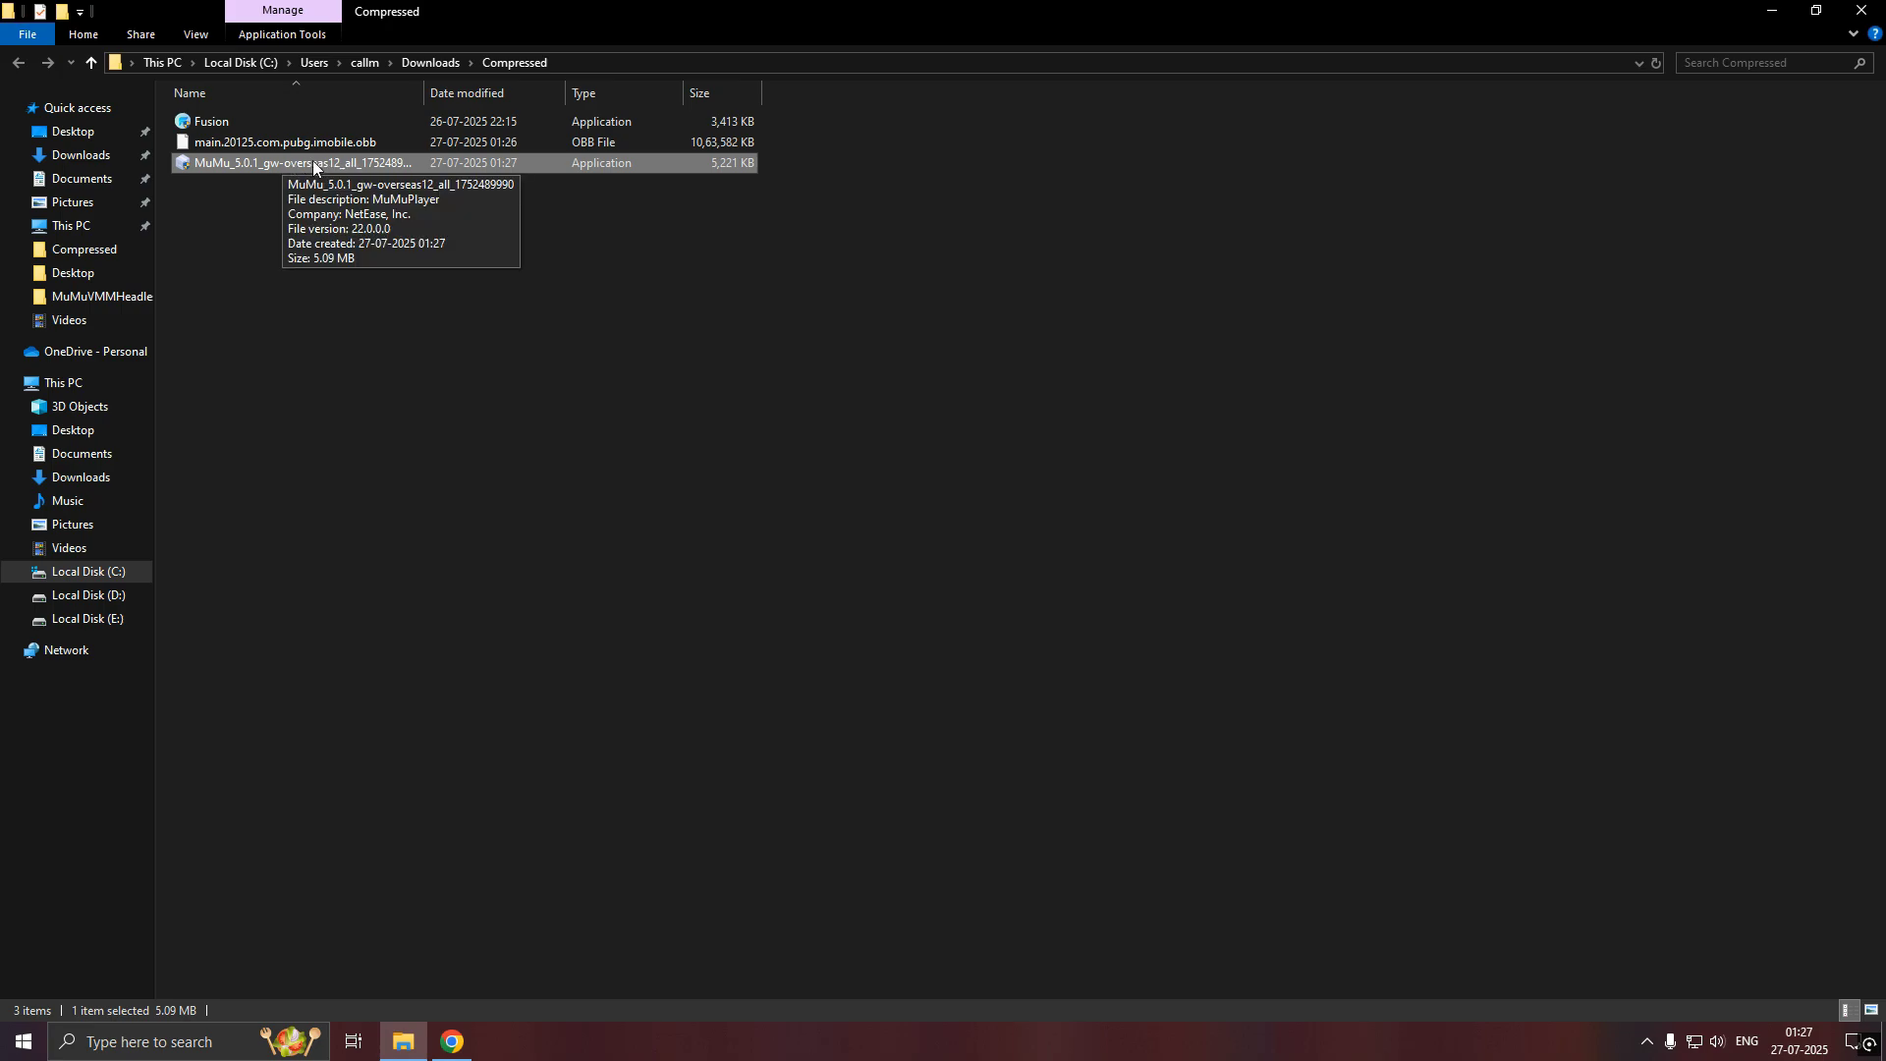
# Run the downloaded MuMu 5.0.1 installer, allow it to make changes, and start the standard MuMuPlayer installation
pyautogui.doubleClick(313, 163)
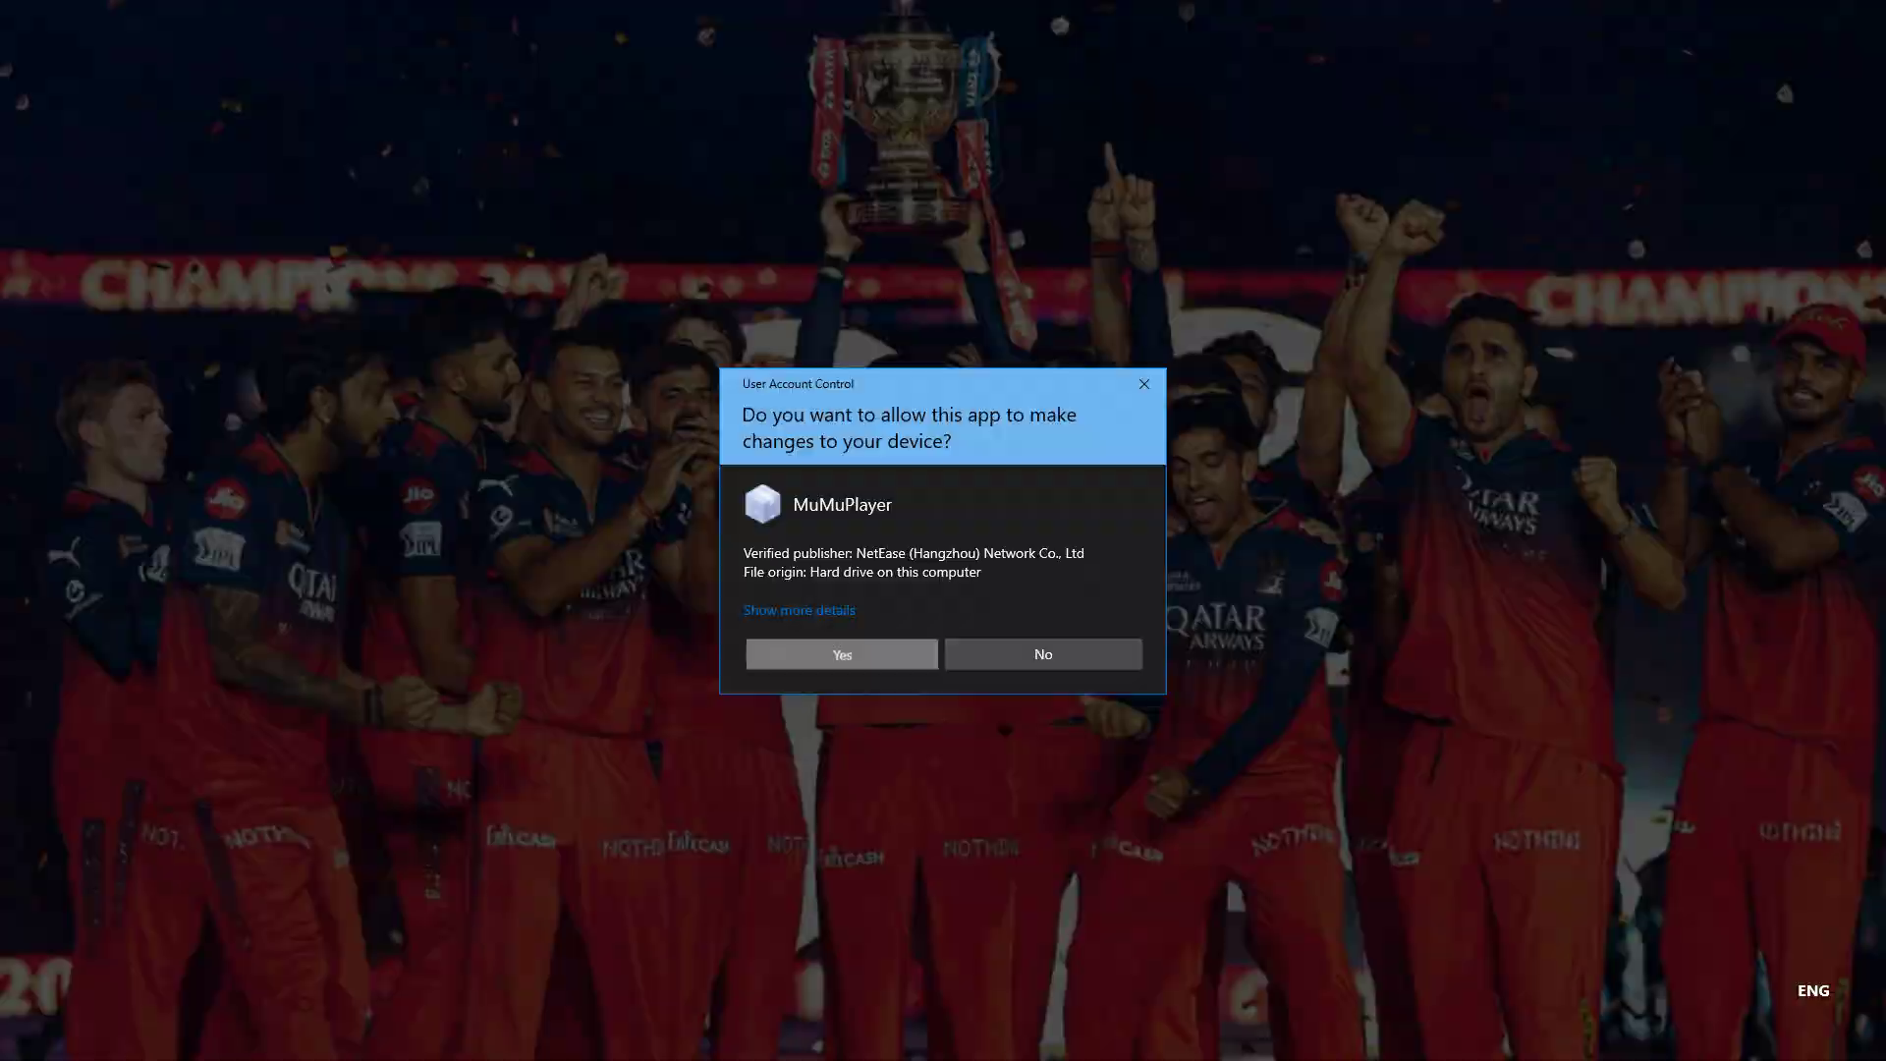
pyautogui.click(846, 652)
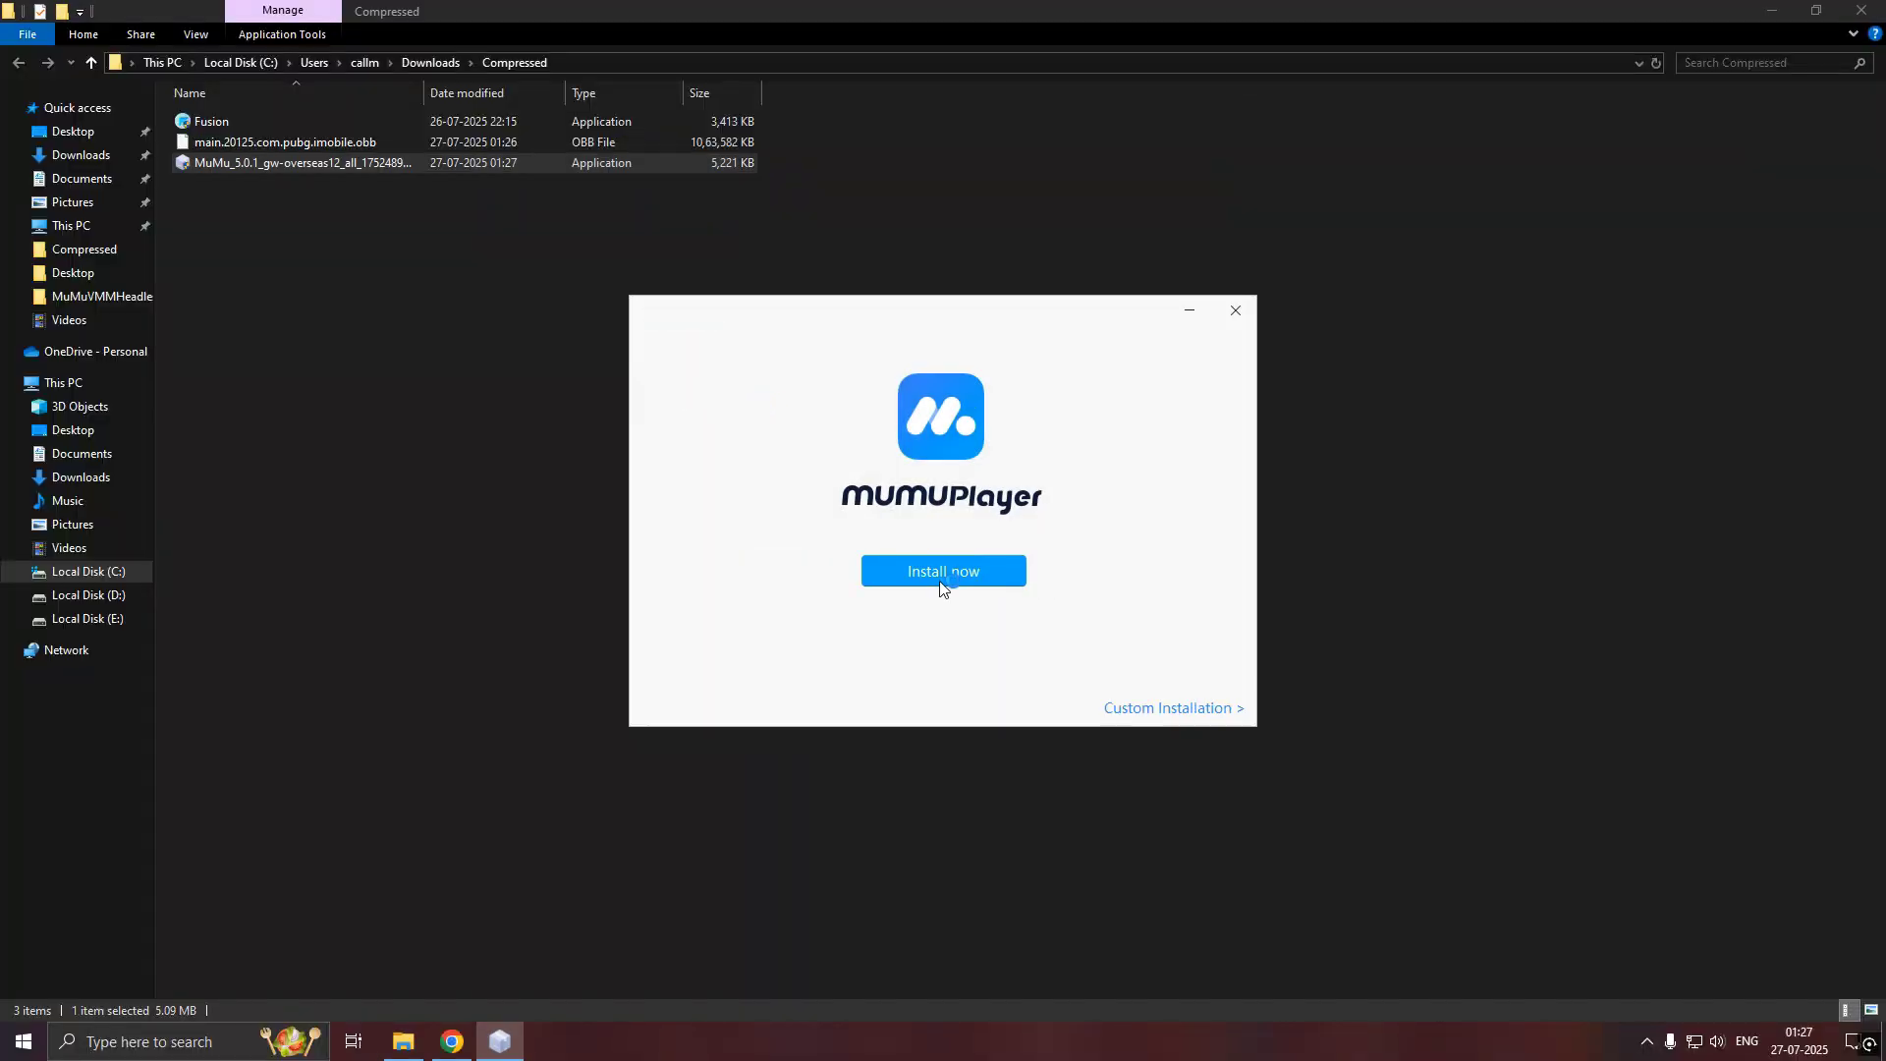
pyautogui.click(943, 578)
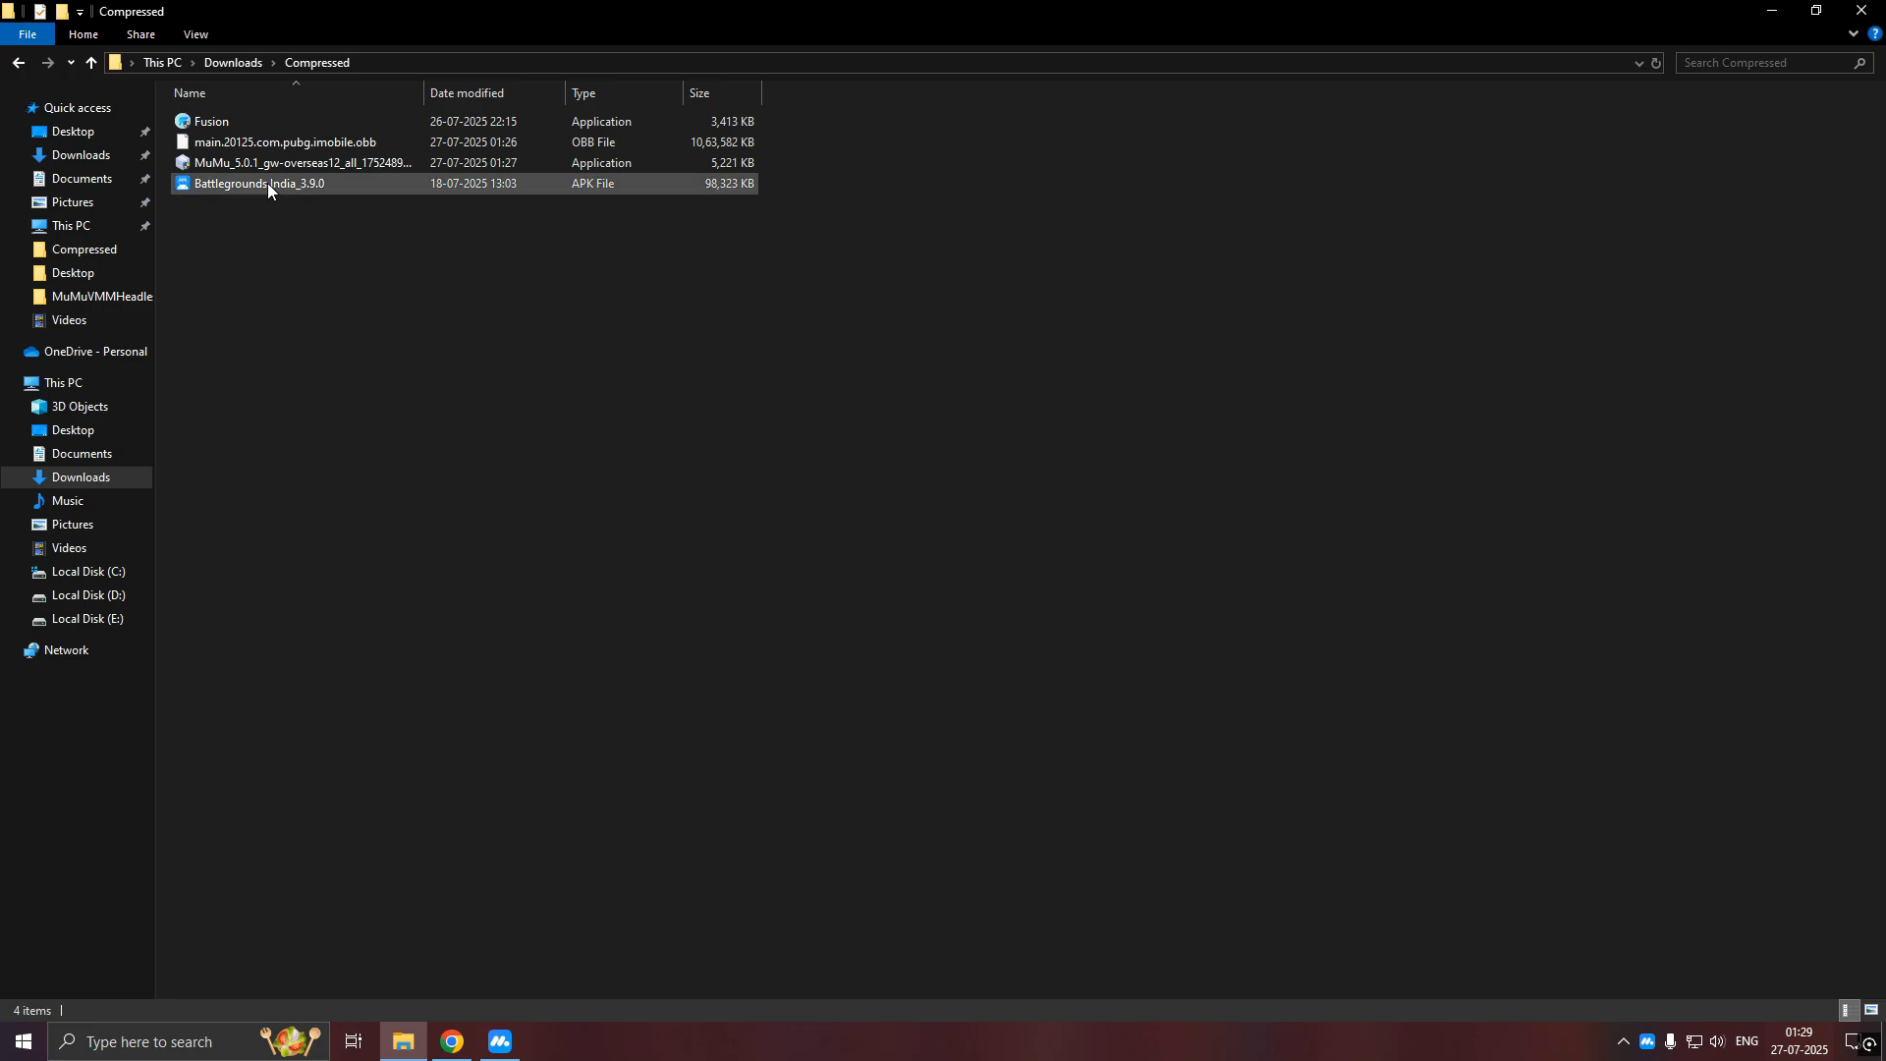
pyautogui.click(196, 121)
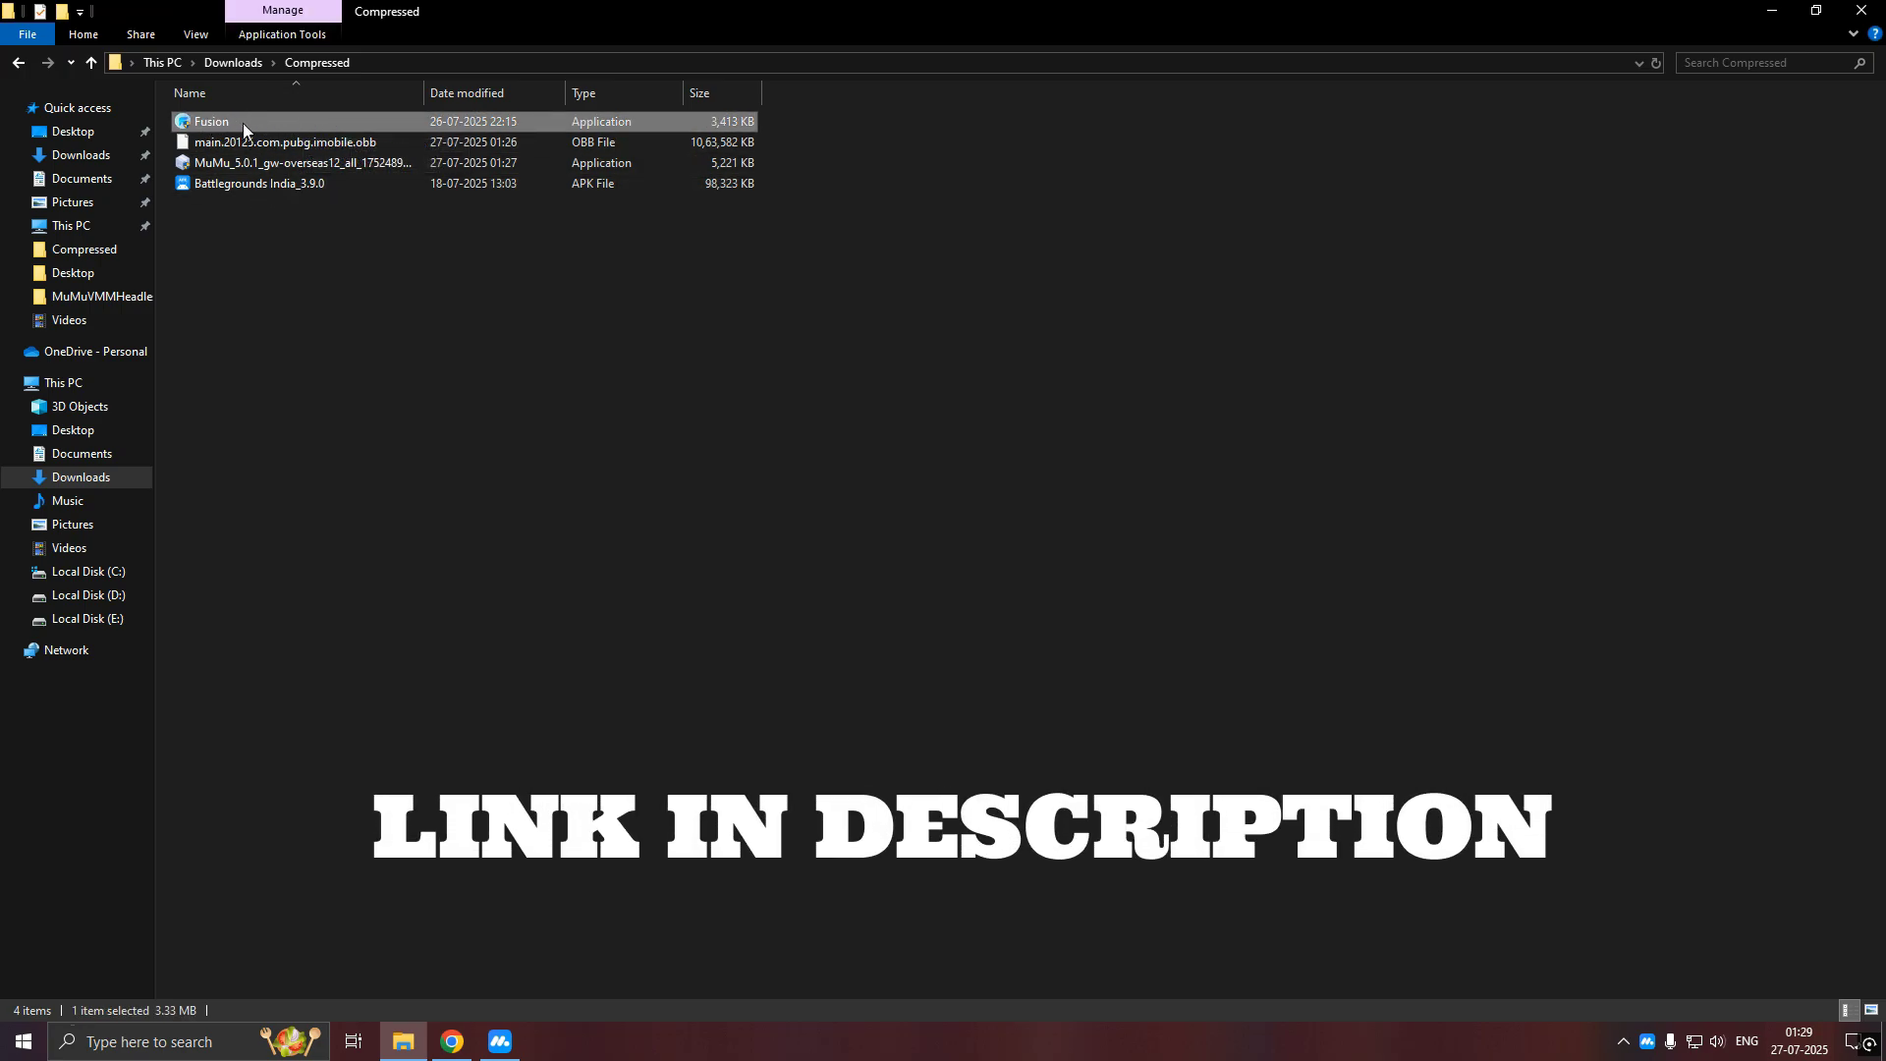
pyautogui.click(355, 254)
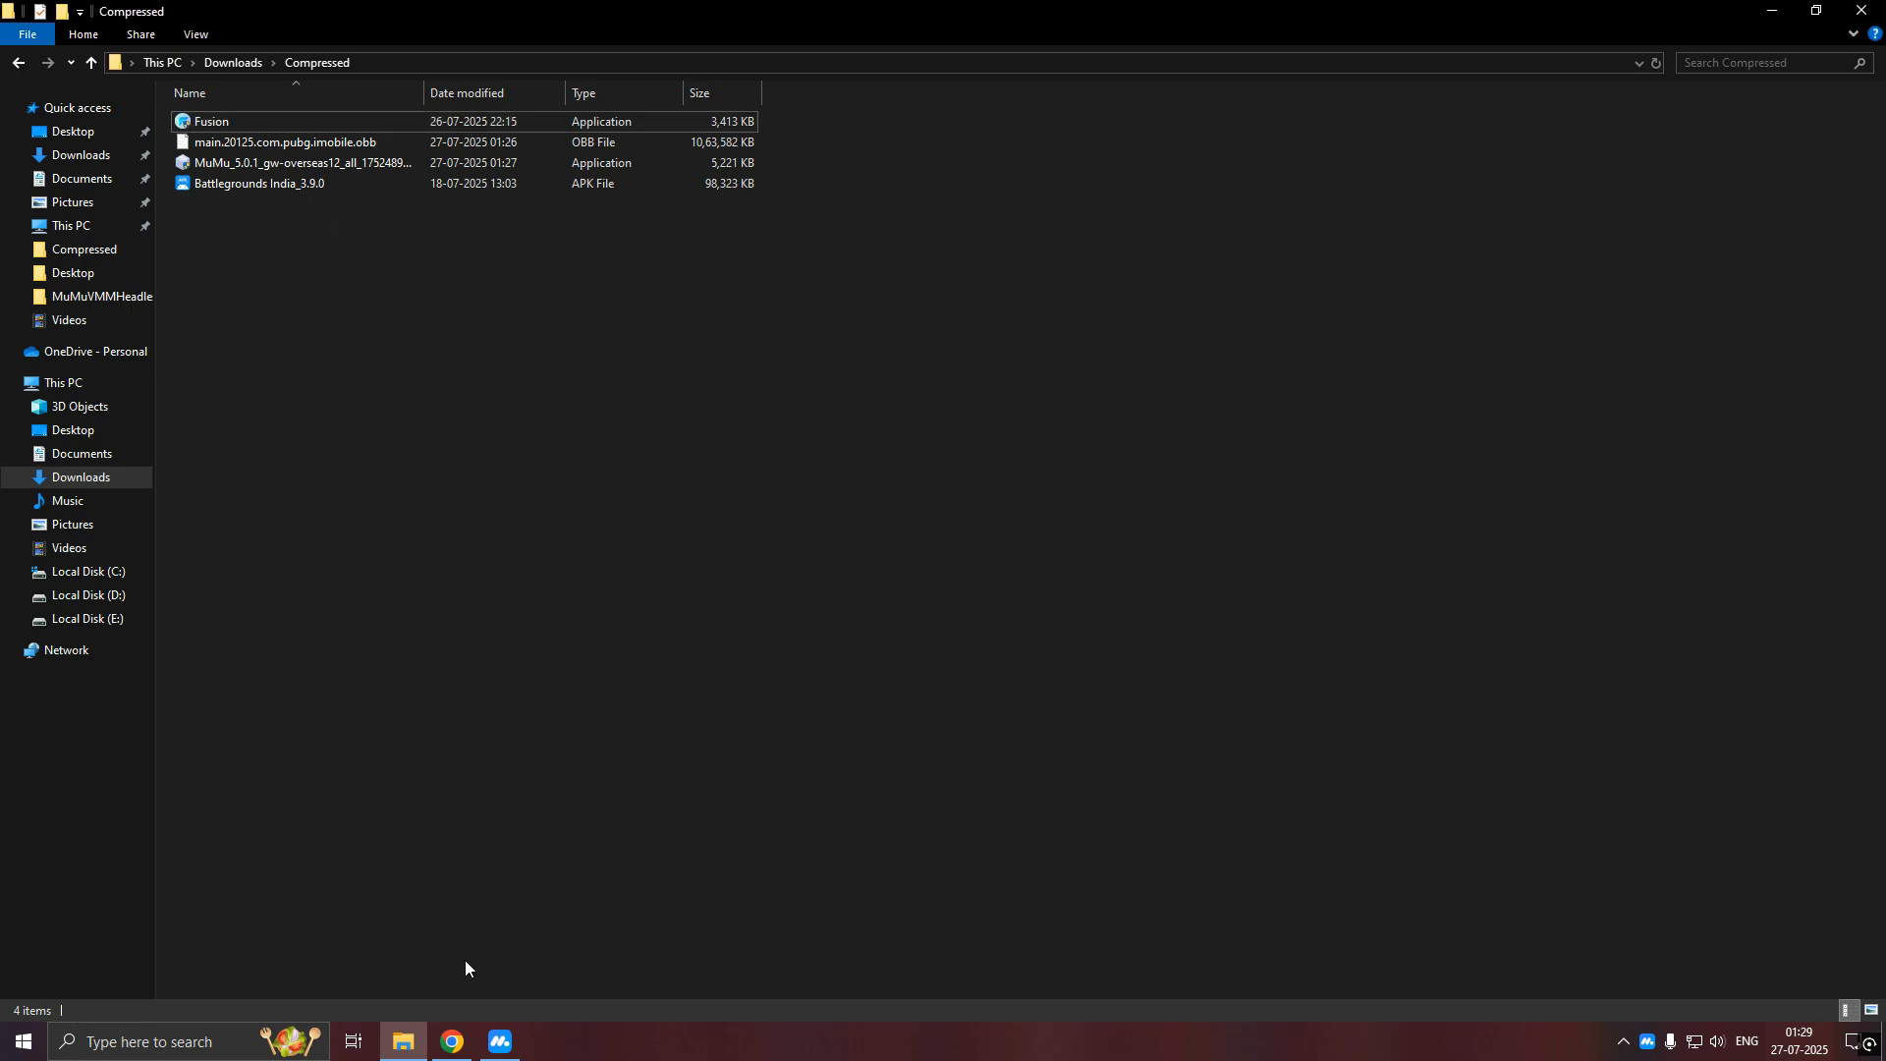
# Switch to MuMuPlayer, start the Android Device and allow it through the firewall on private networks
pyautogui.click(500, 1041)
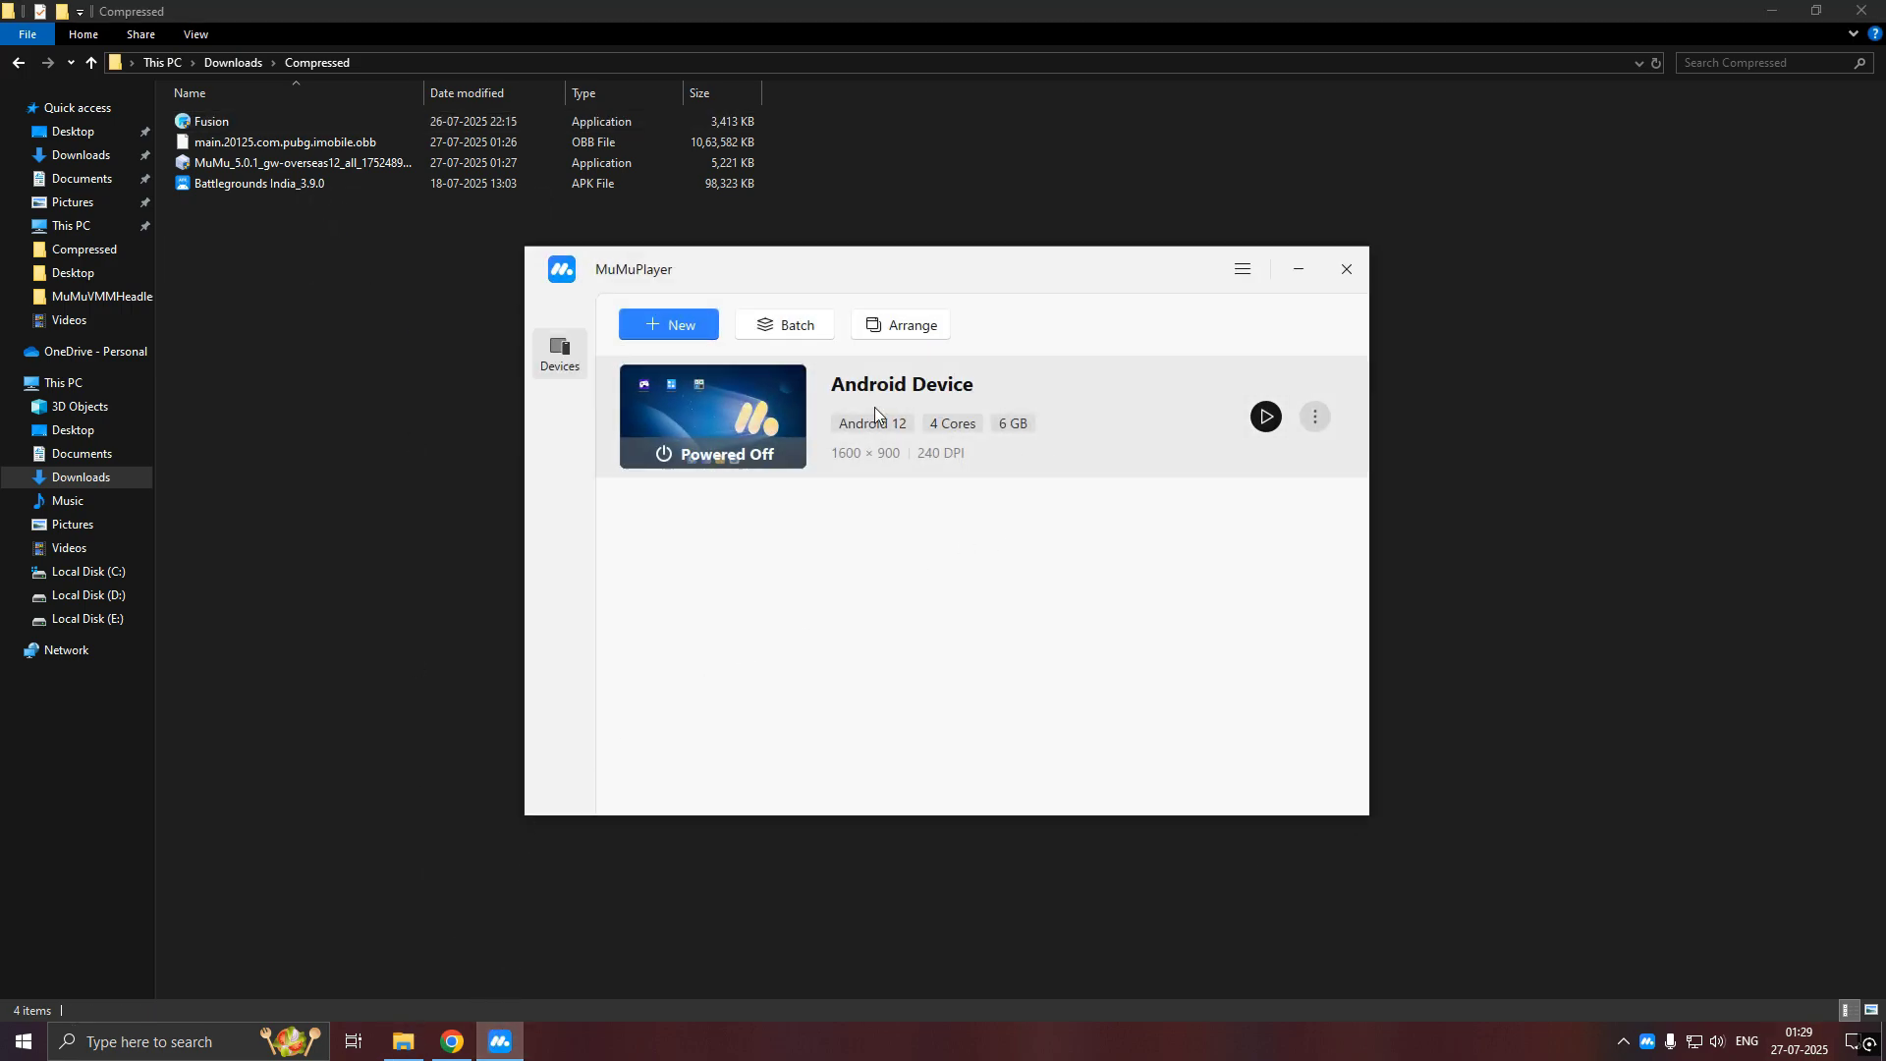
pyautogui.click(1315, 416)
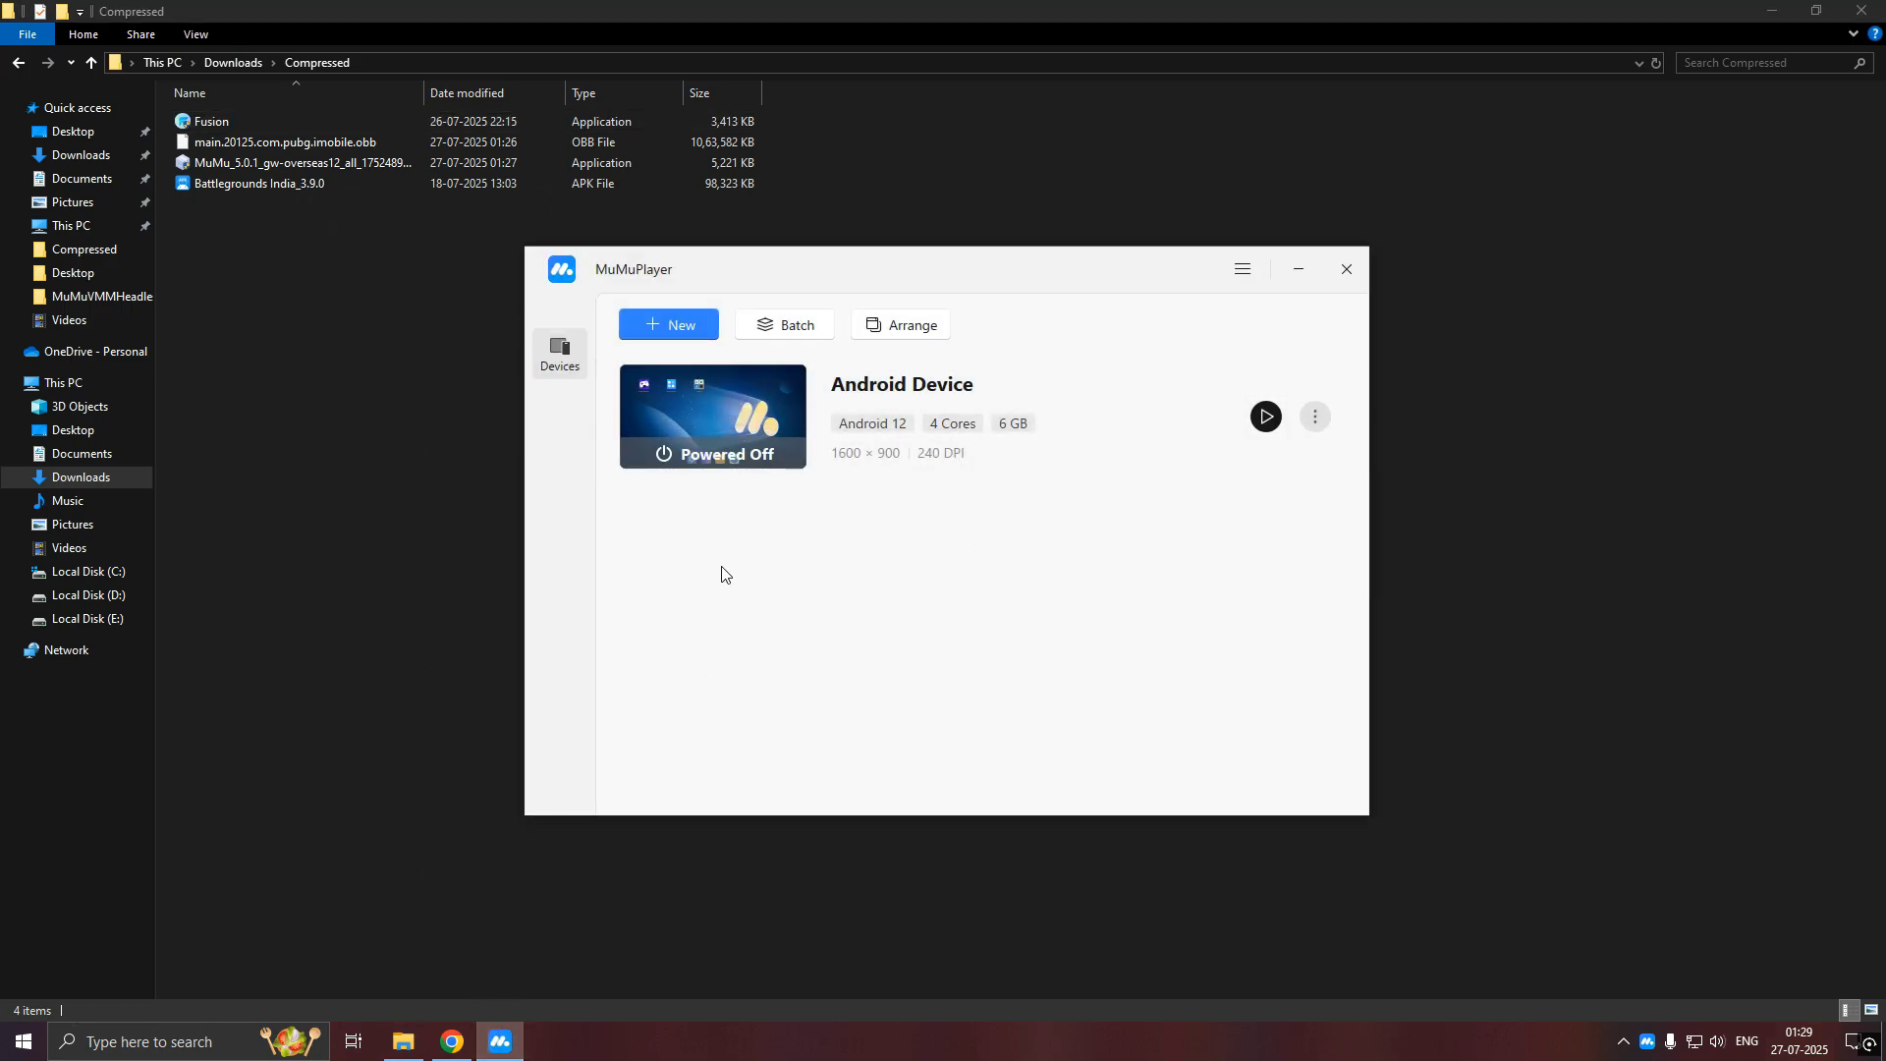
pyautogui.click(715, 418)
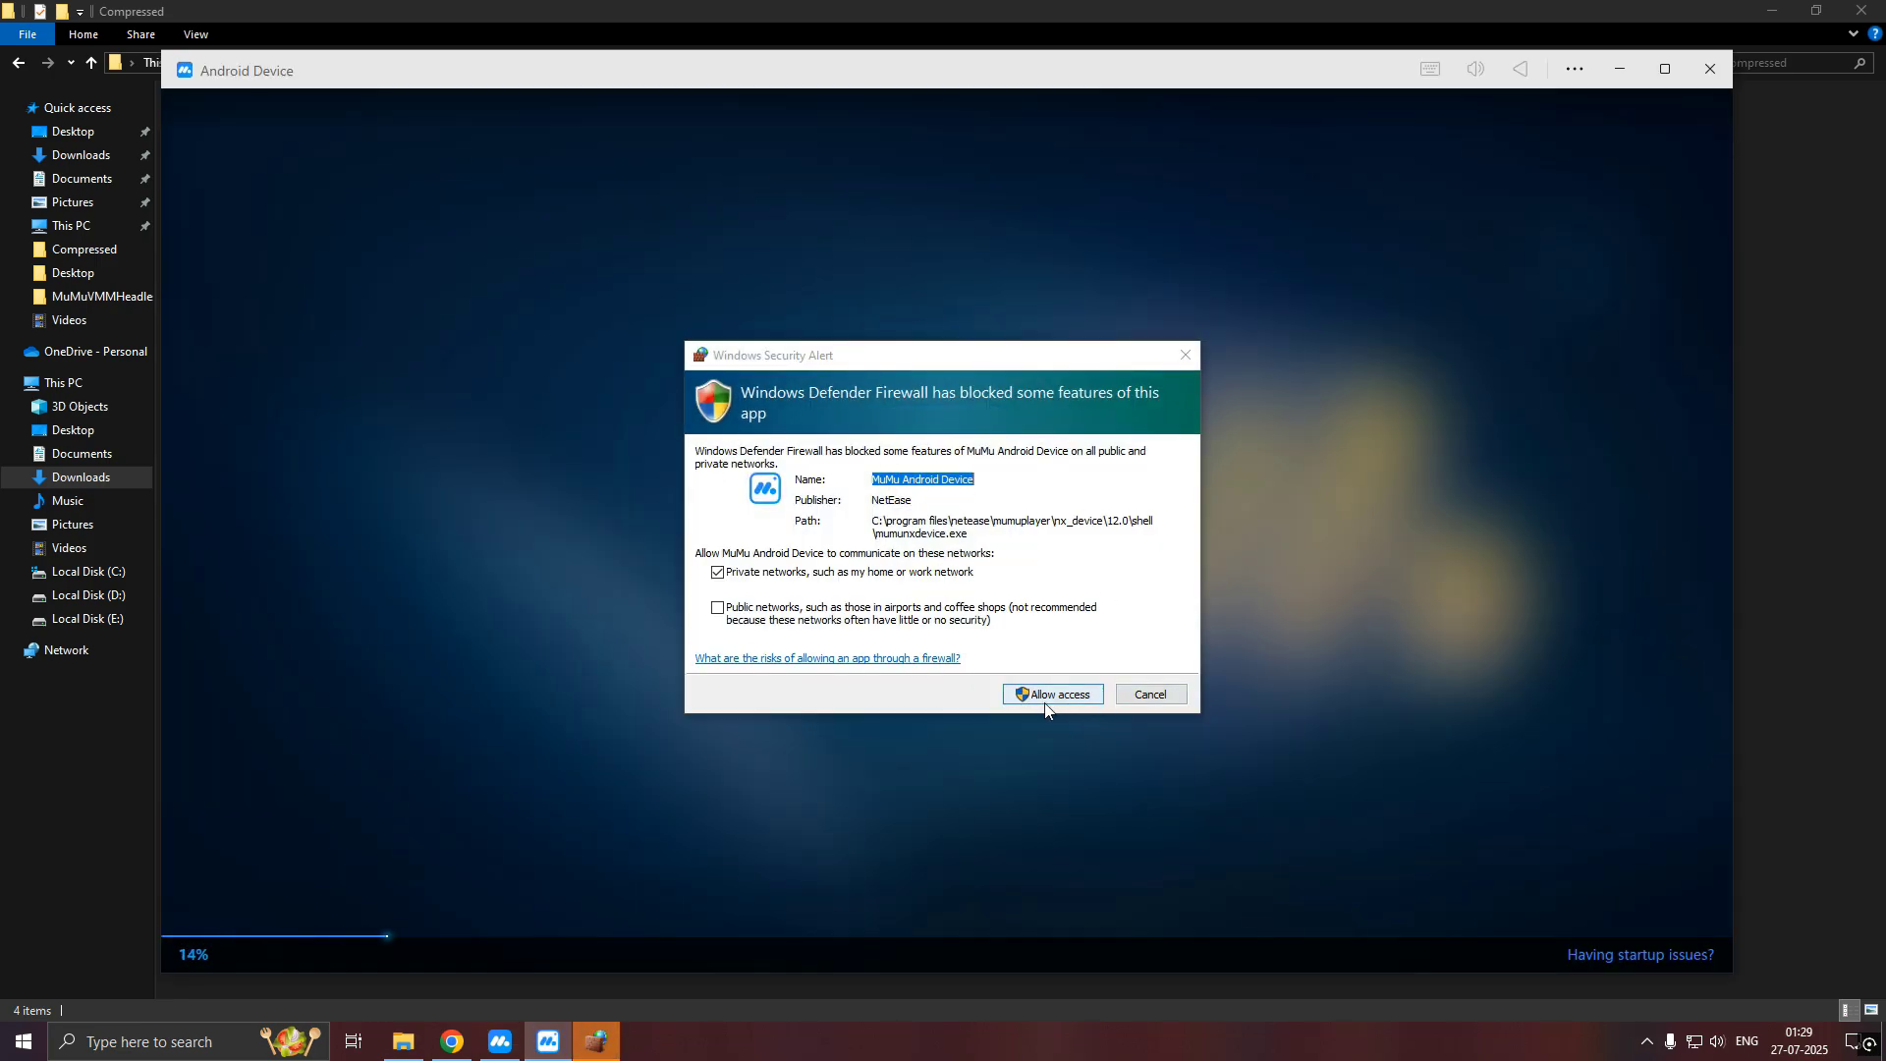
pyautogui.click(1051, 697)
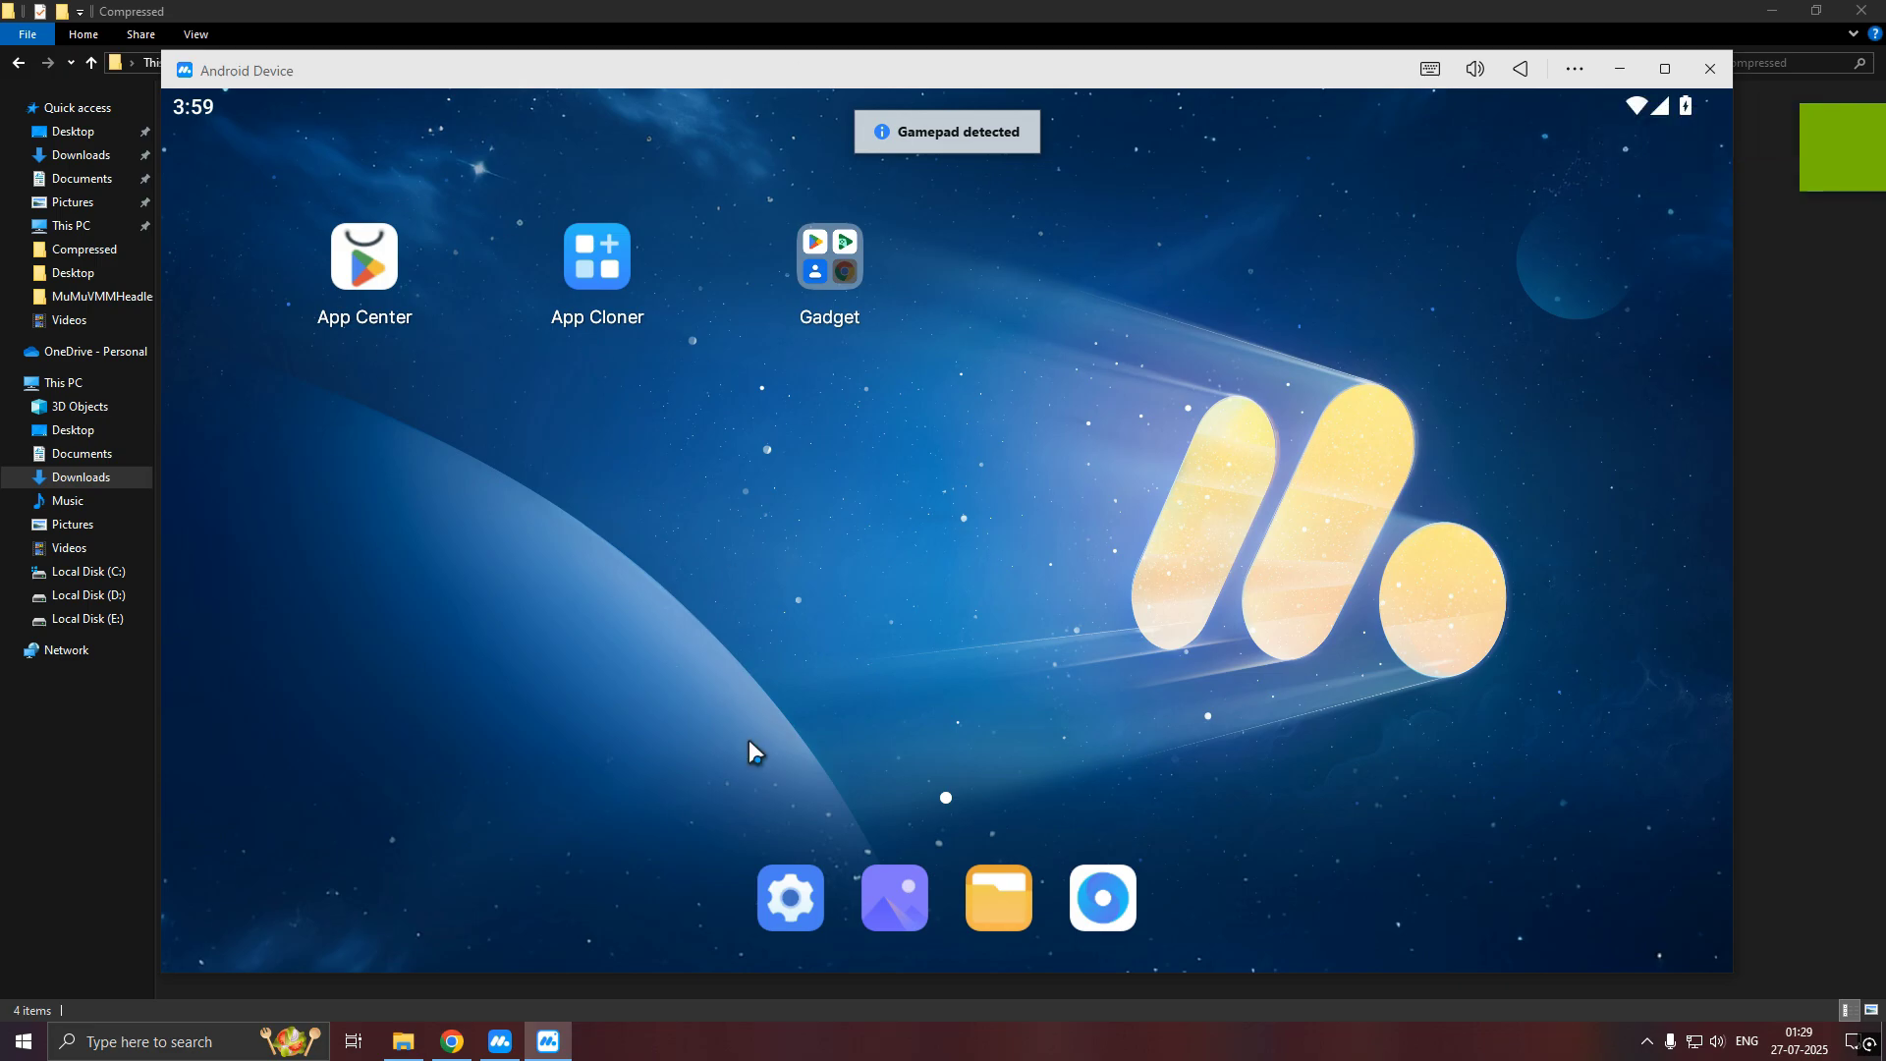
# Open the device settings, switch the performance settings to Custom, and set the CPU to 16 cores
pyautogui.click(1569, 74)
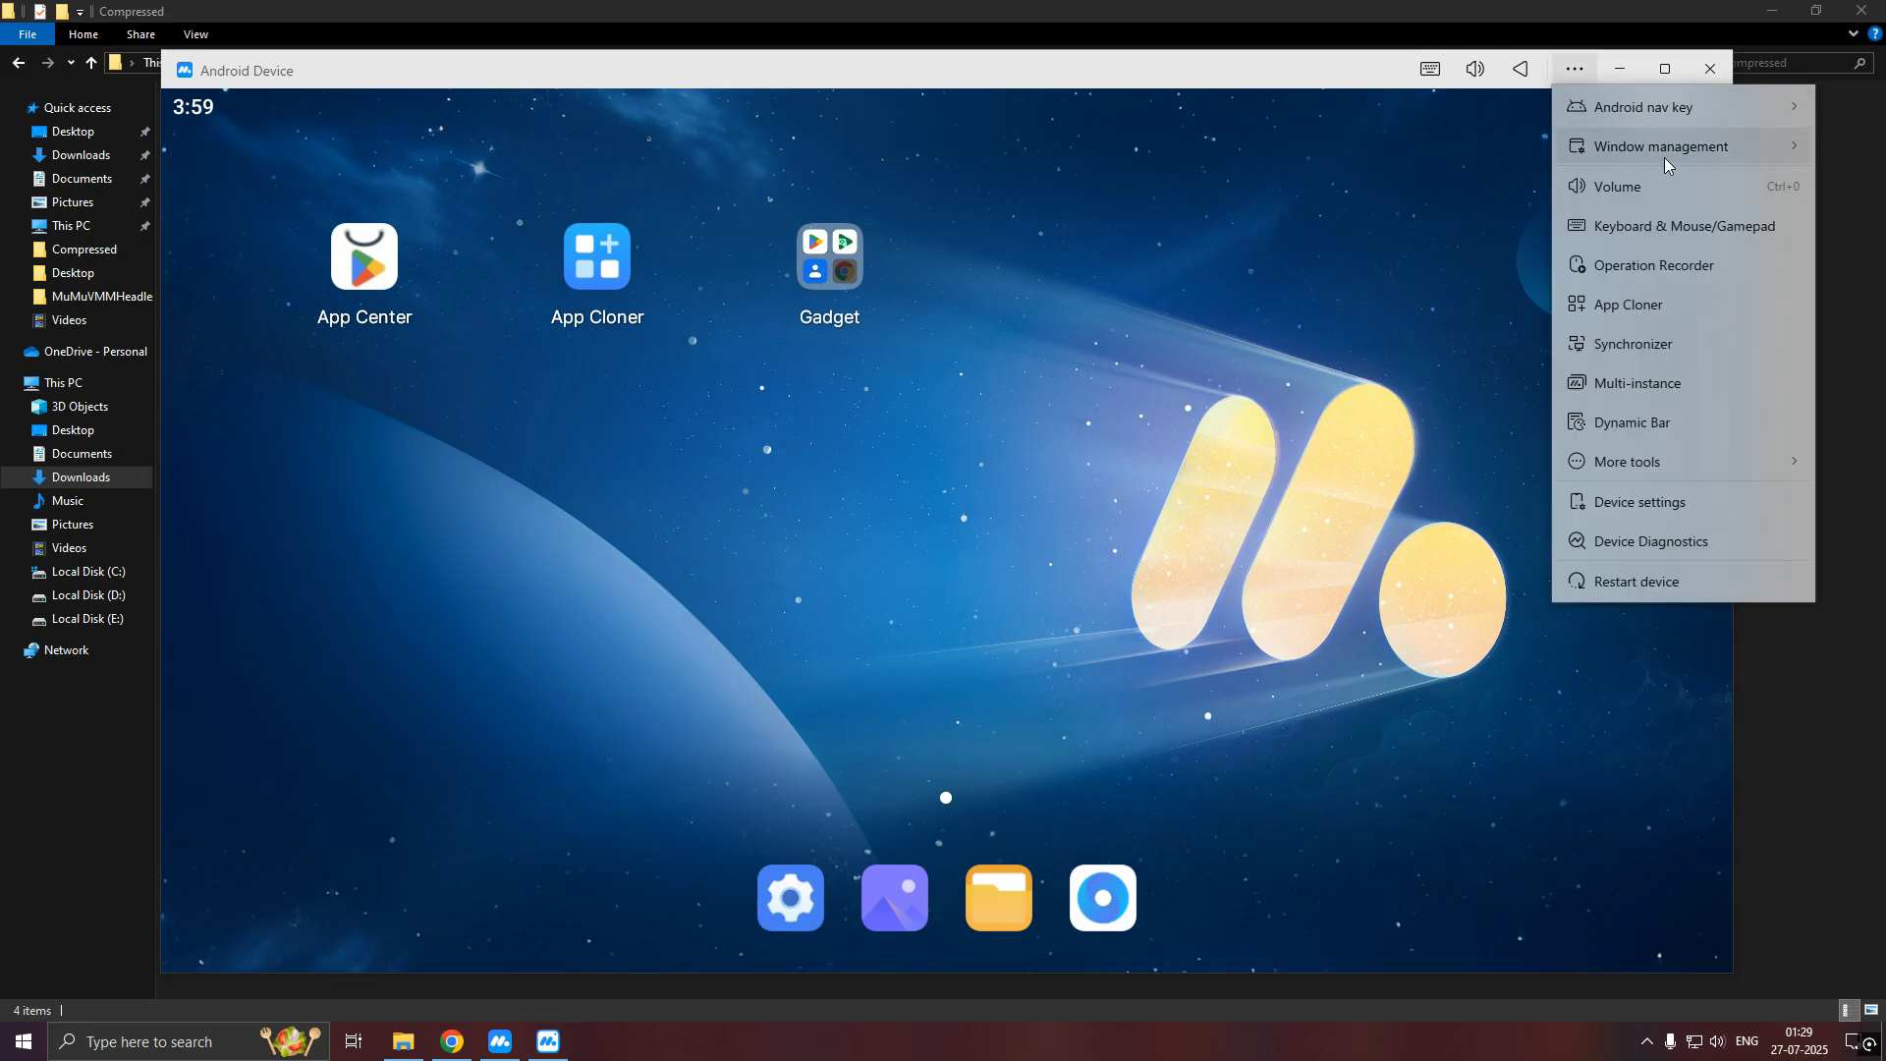
pyautogui.click(1625, 507)
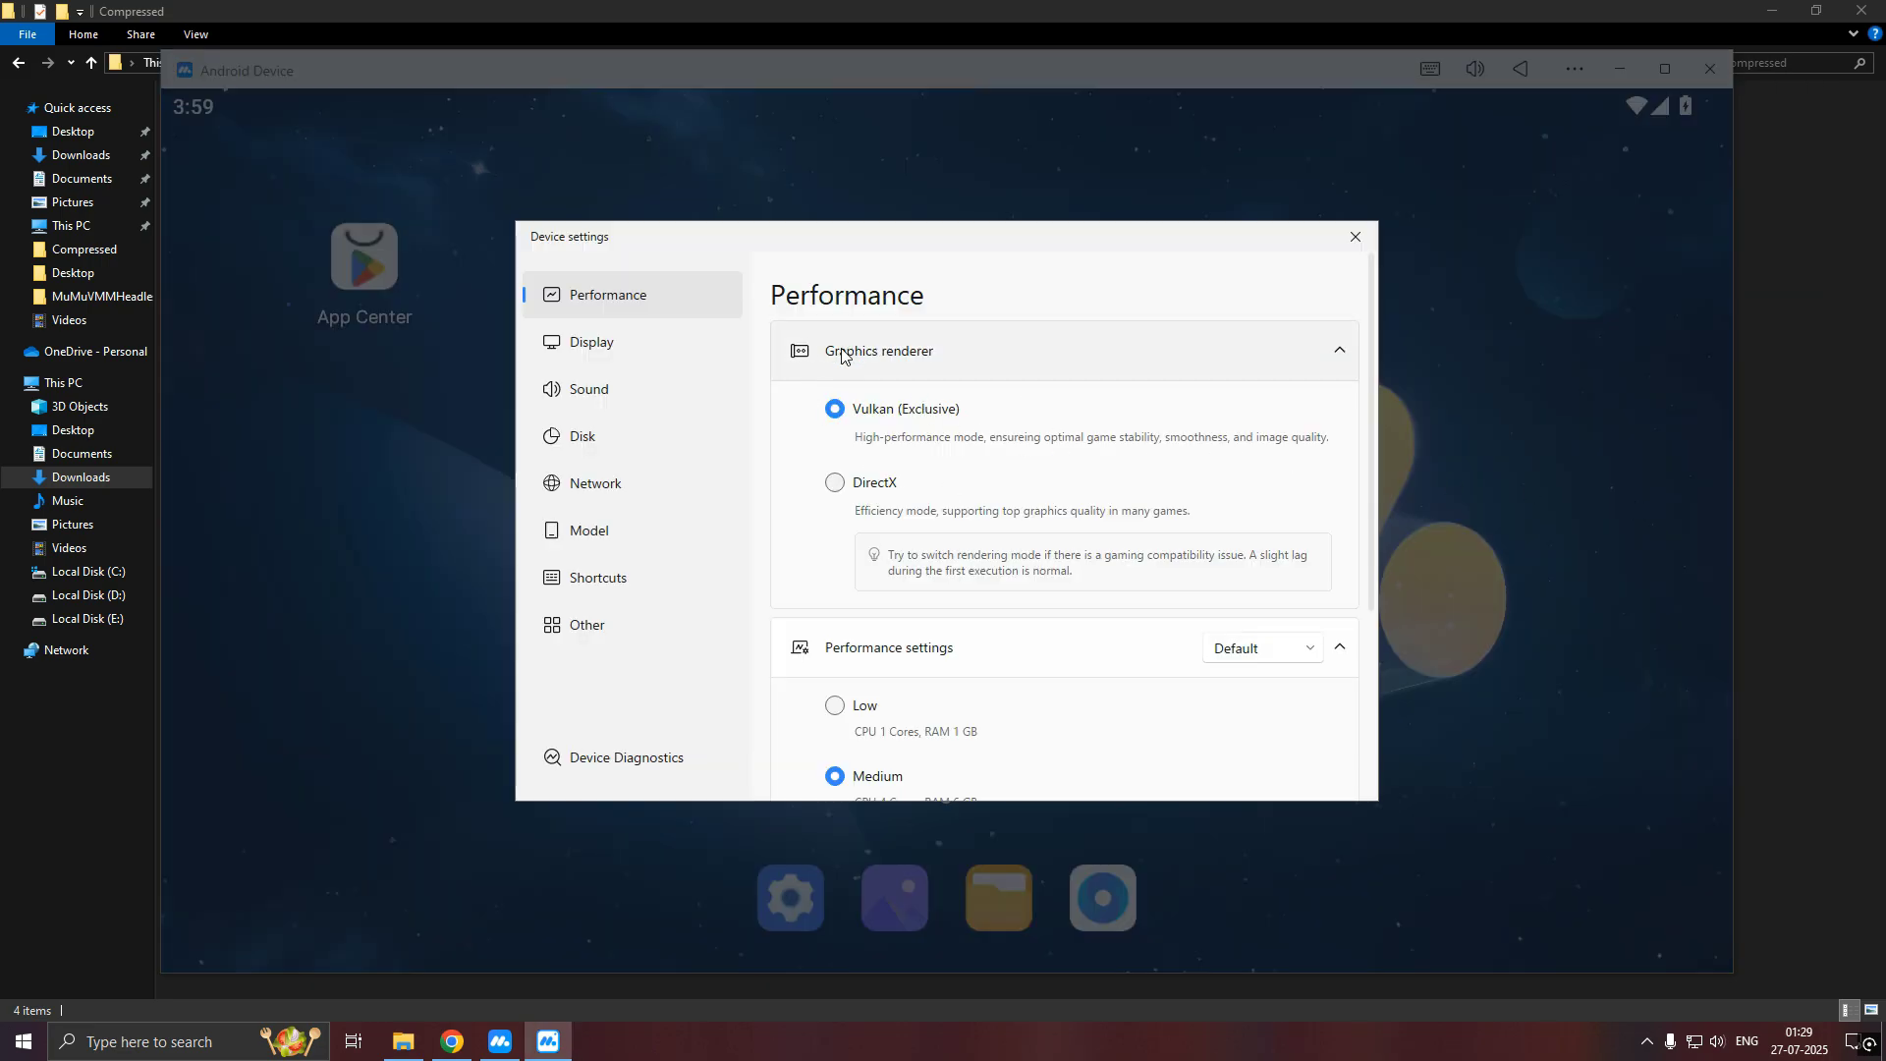
pyautogui.scroll(-3, 833, 502)
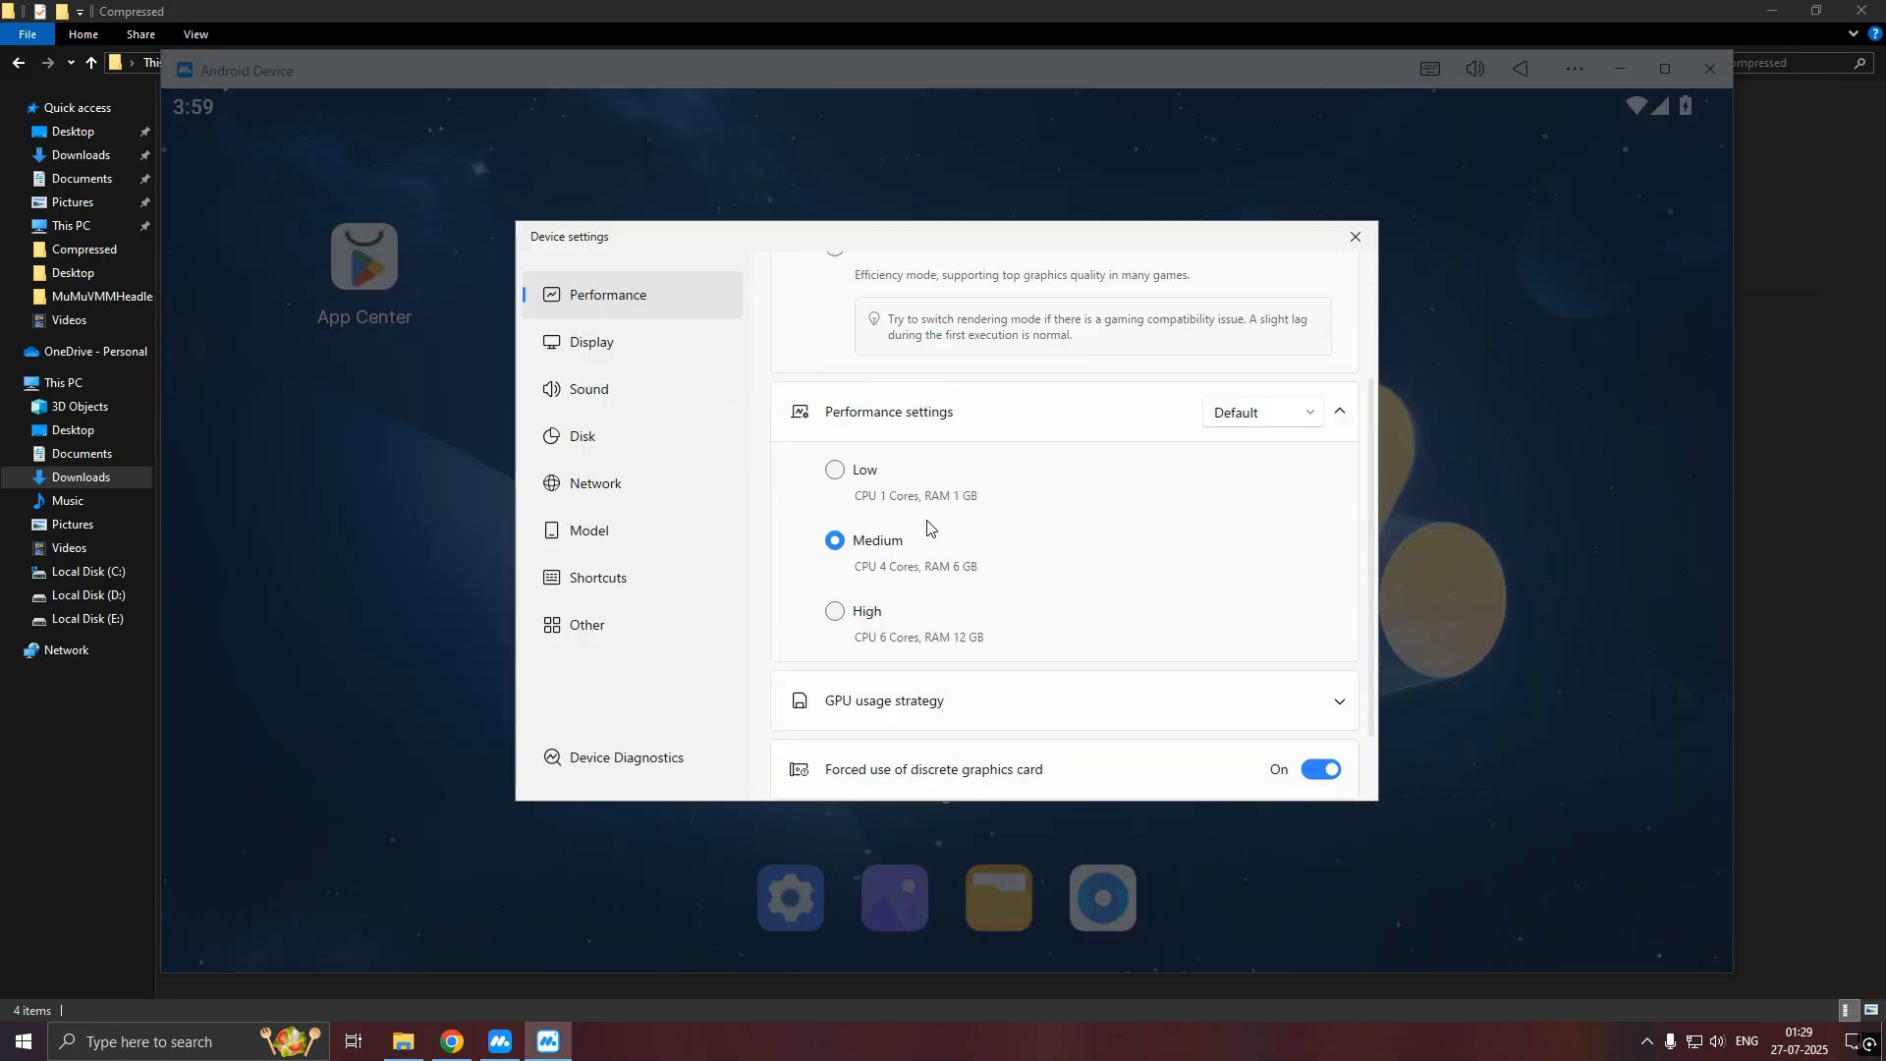
pyautogui.click(1247, 412)
pyautogui.click(1267, 454)
pyautogui.click(933, 503)
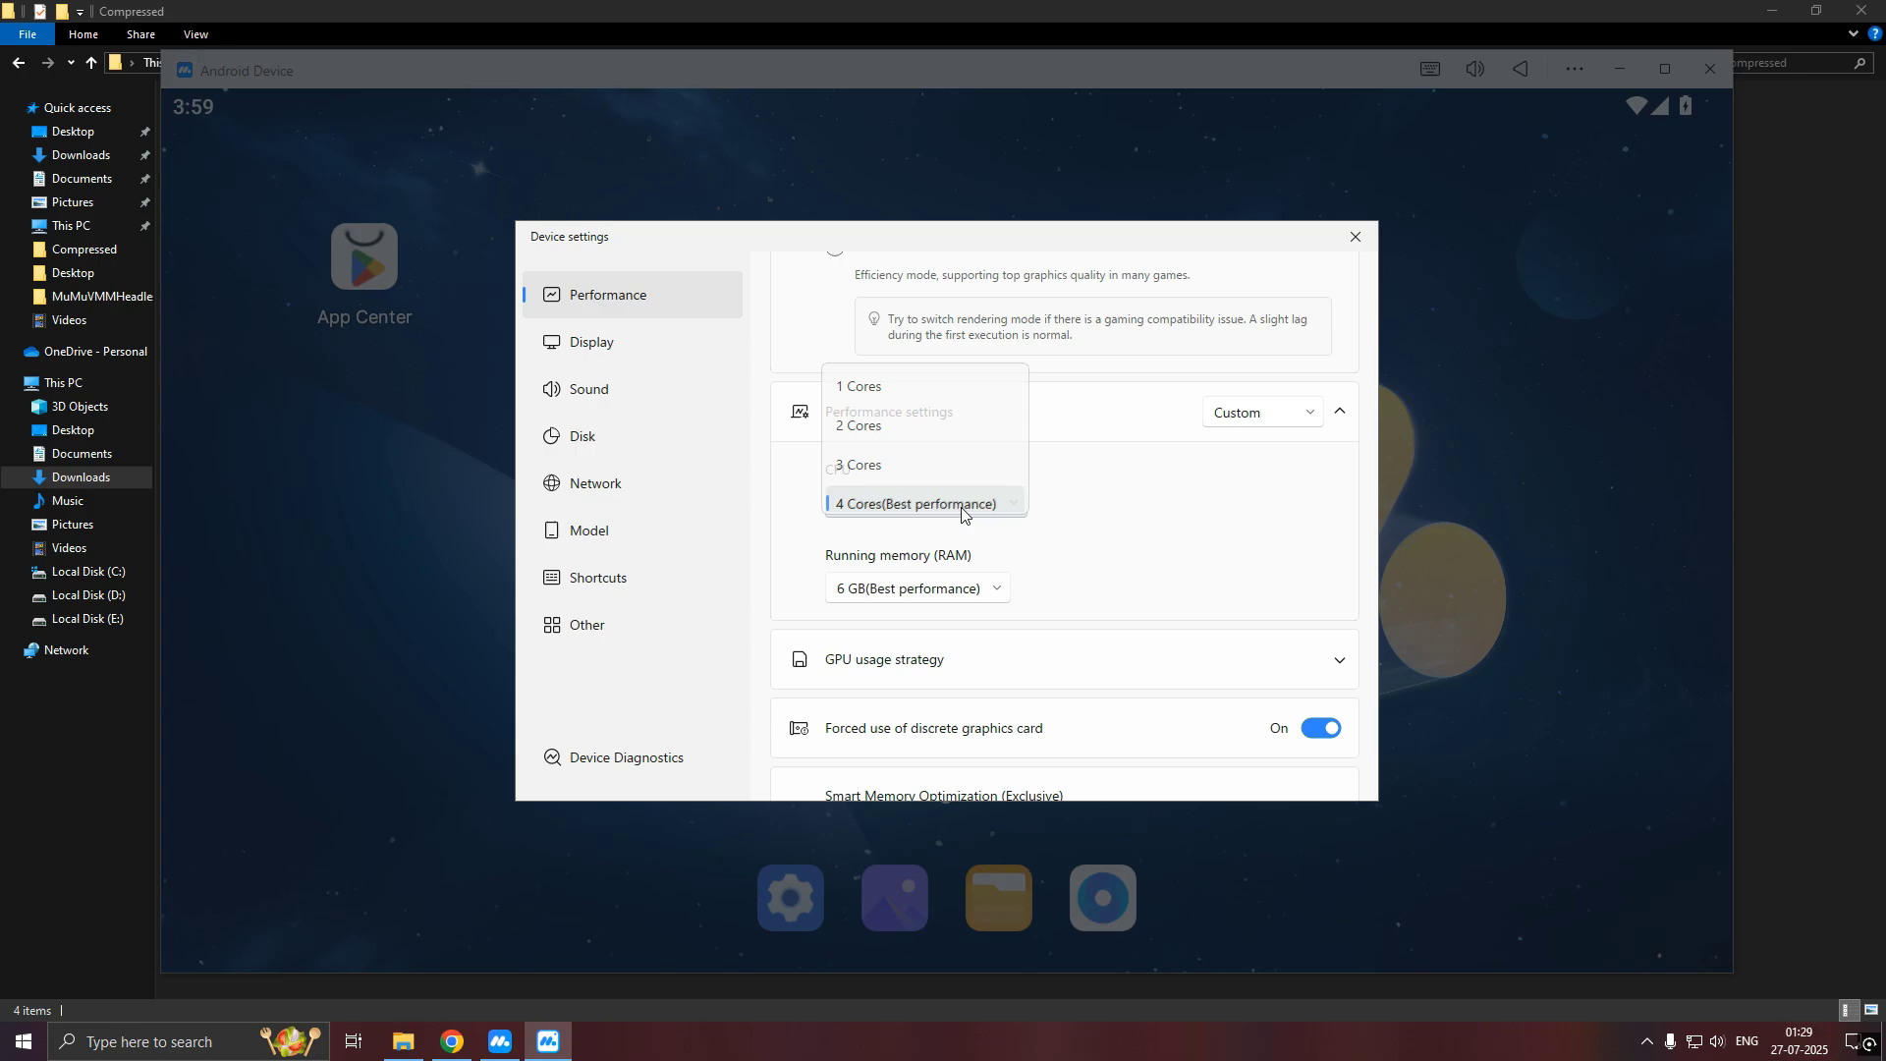
pyautogui.scroll(-2, 930, 533)
pyautogui.scroll(-3, 914, 540)
pyautogui.click(910, 543)
# Set the running memory to 16 GB and expand the GPU usage strategy options
pyautogui.click(923, 592)
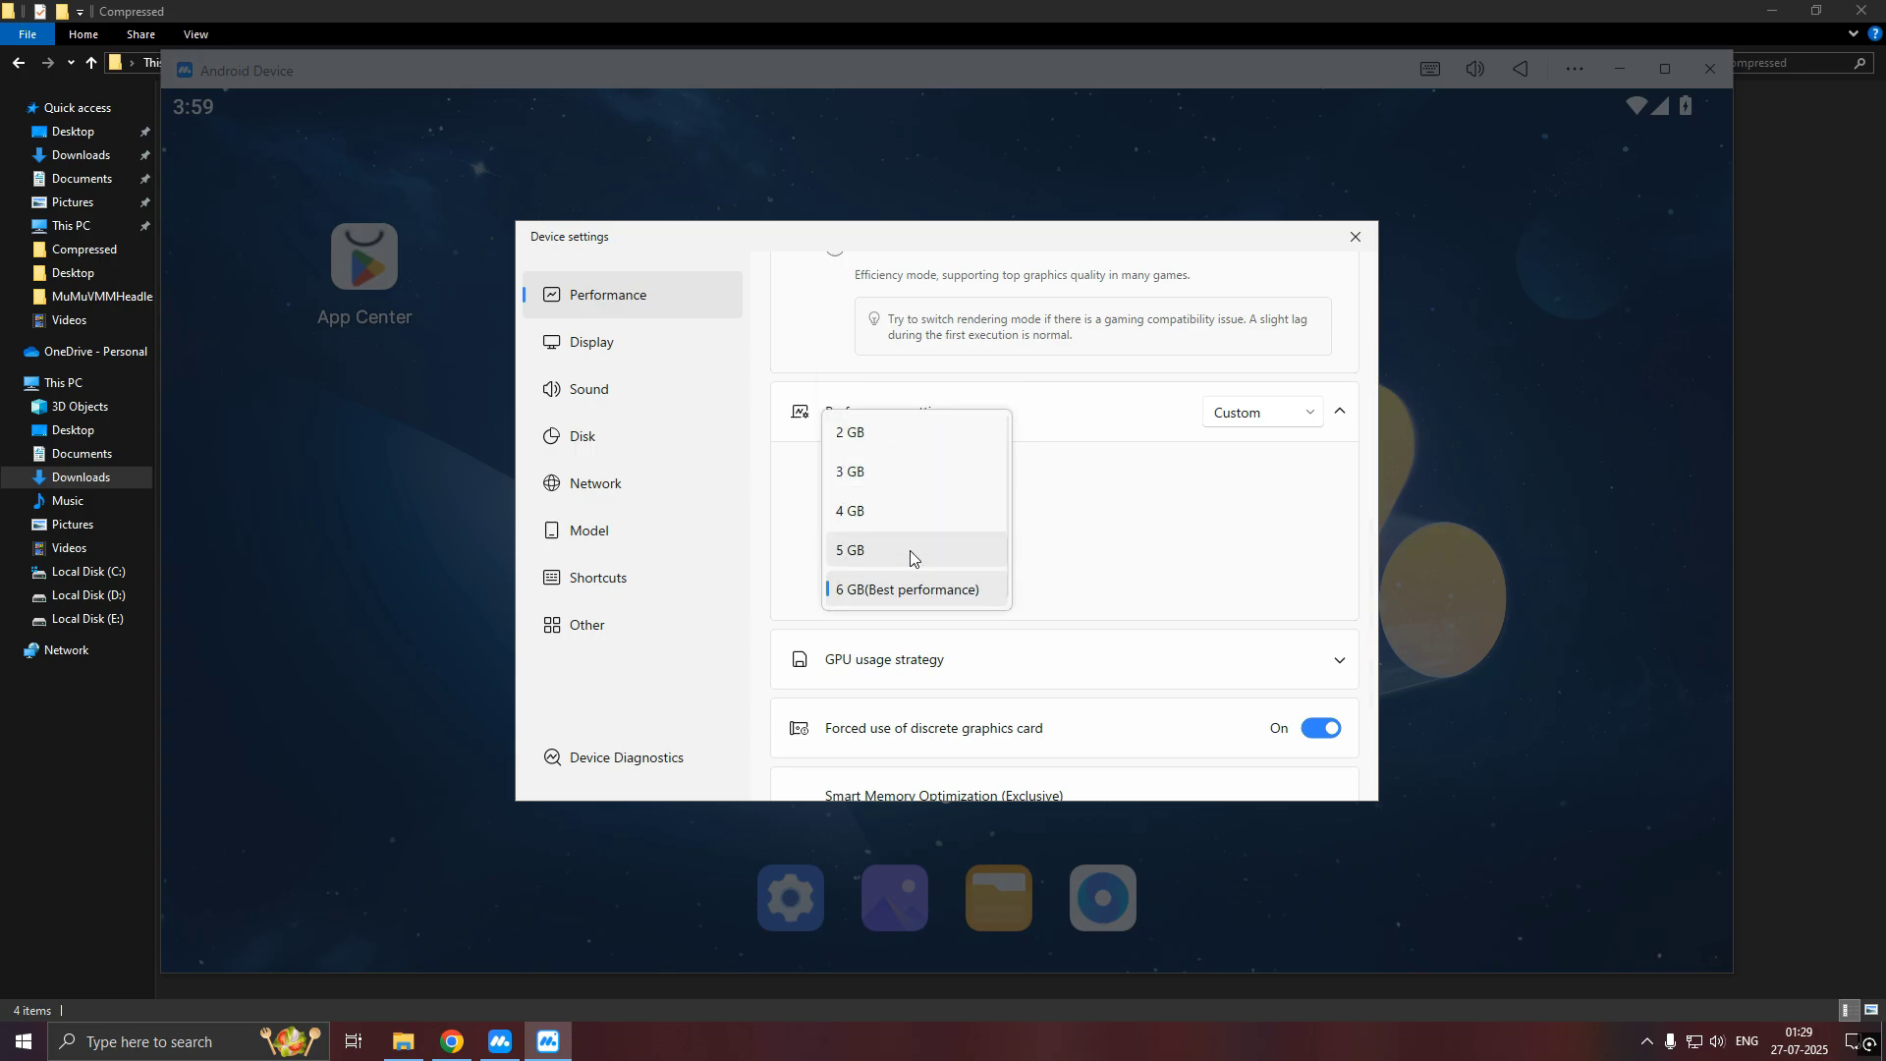
pyautogui.scroll(-4, 910, 570)
pyautogui.click(864, 592)
pyautogui.scroll(-1, 908, 592)
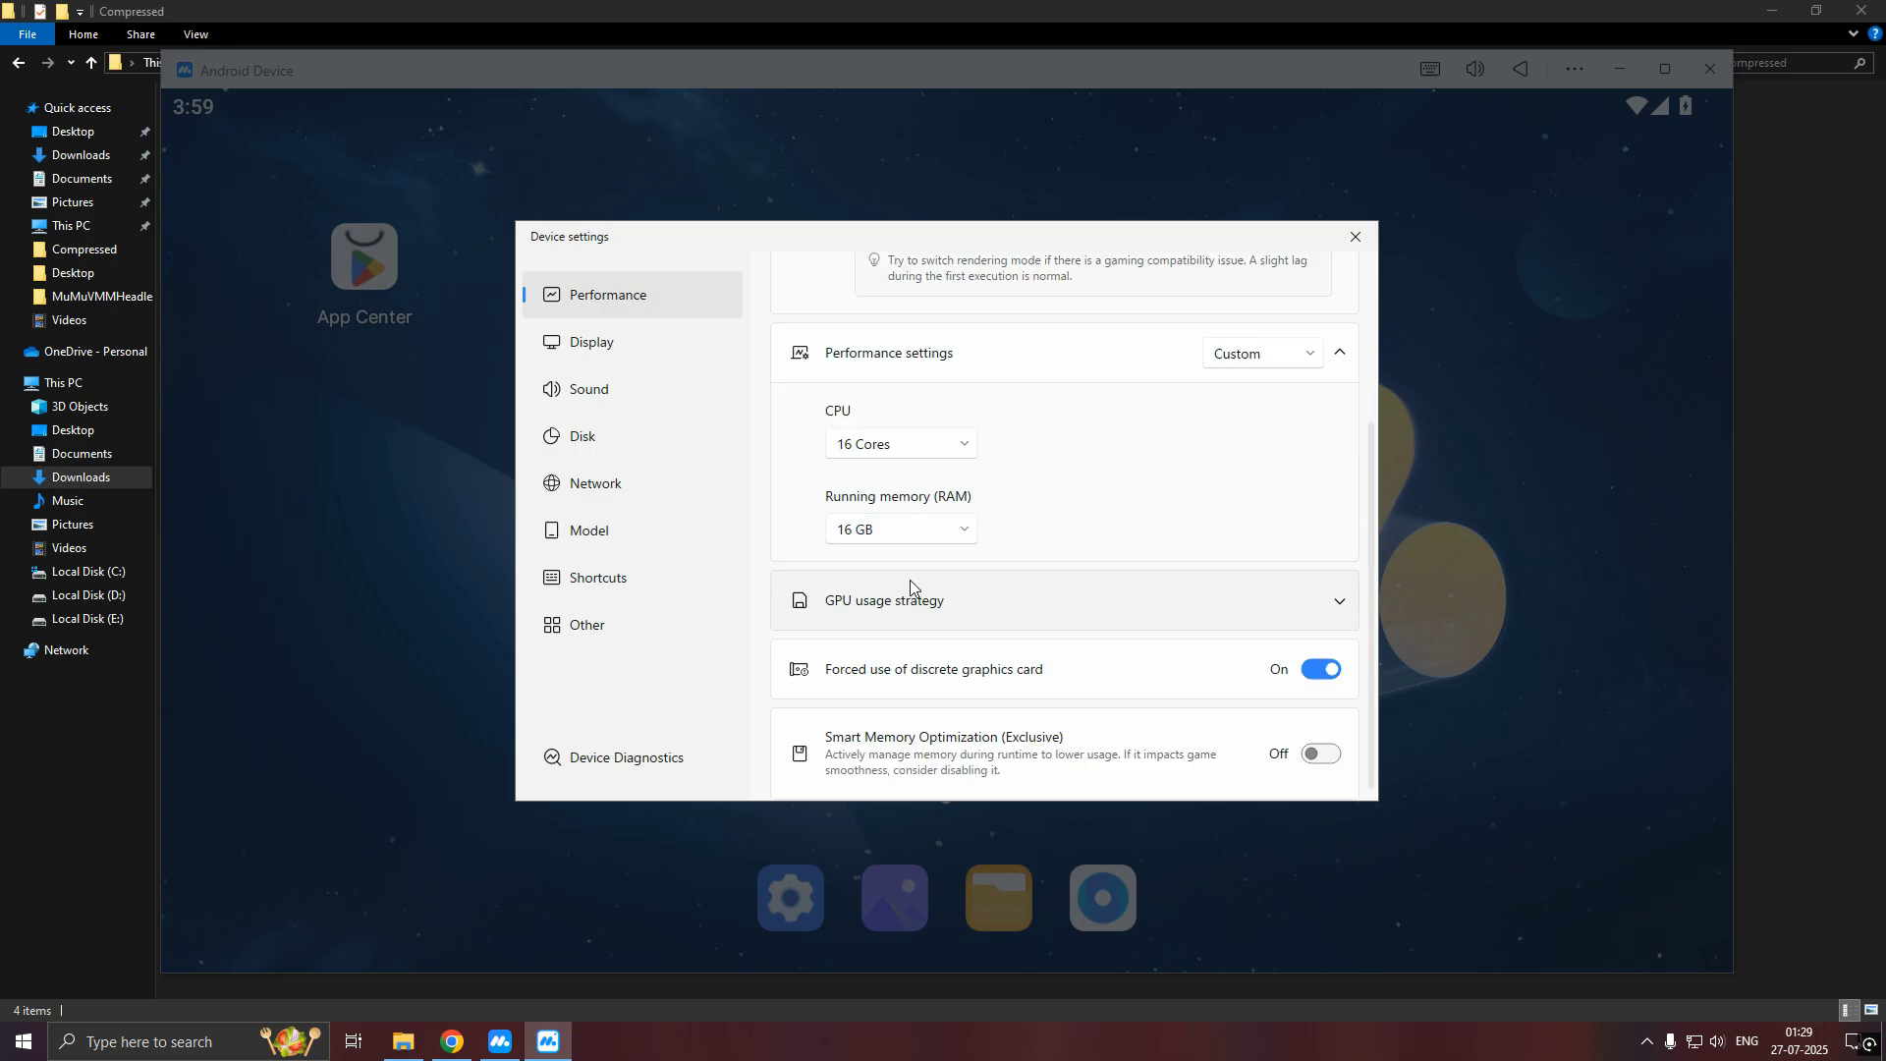
pyautogui.click(1266, 580)
pyautogui.scroll(-2, 1023, 547)
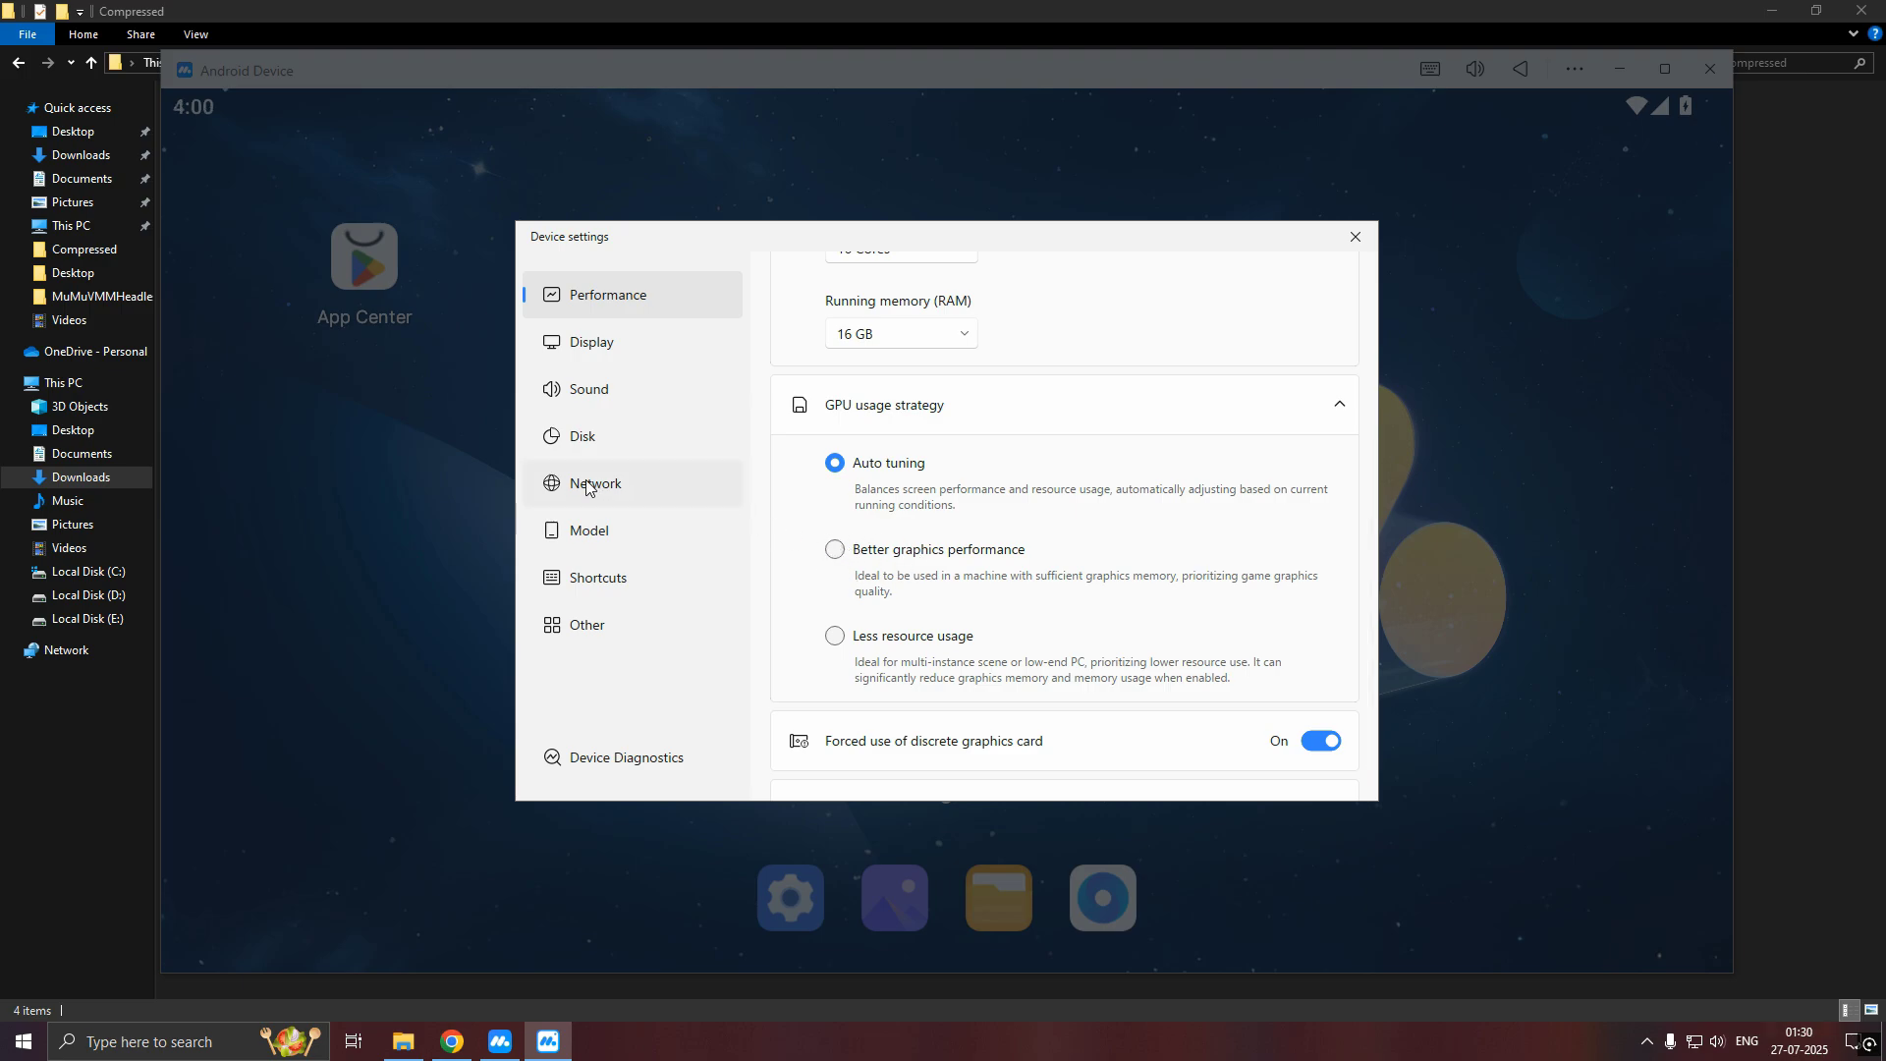
# Switch the display resolution to Custom and set the width to 1920 and the height to 1080
pyautogui.click(592, 344)
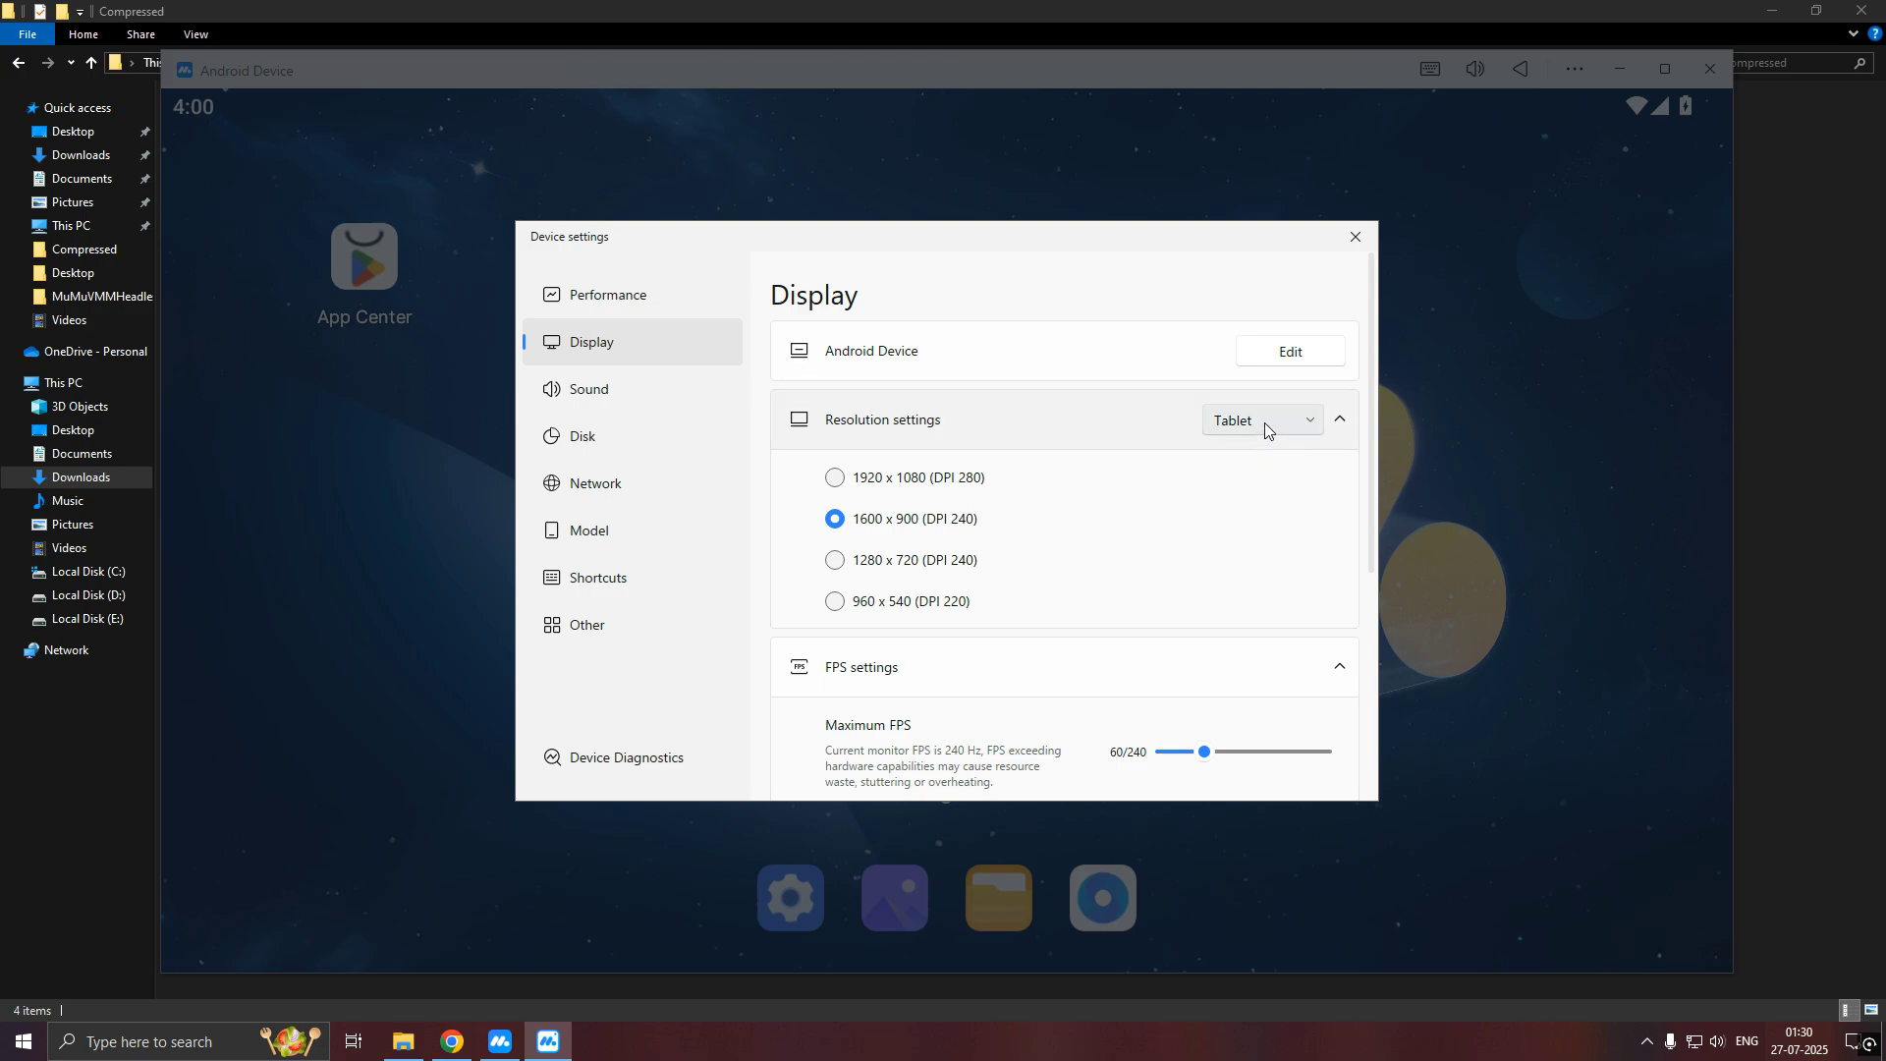
pyautogui.click(1264, 422)
pyautogui.click(1261, 542)
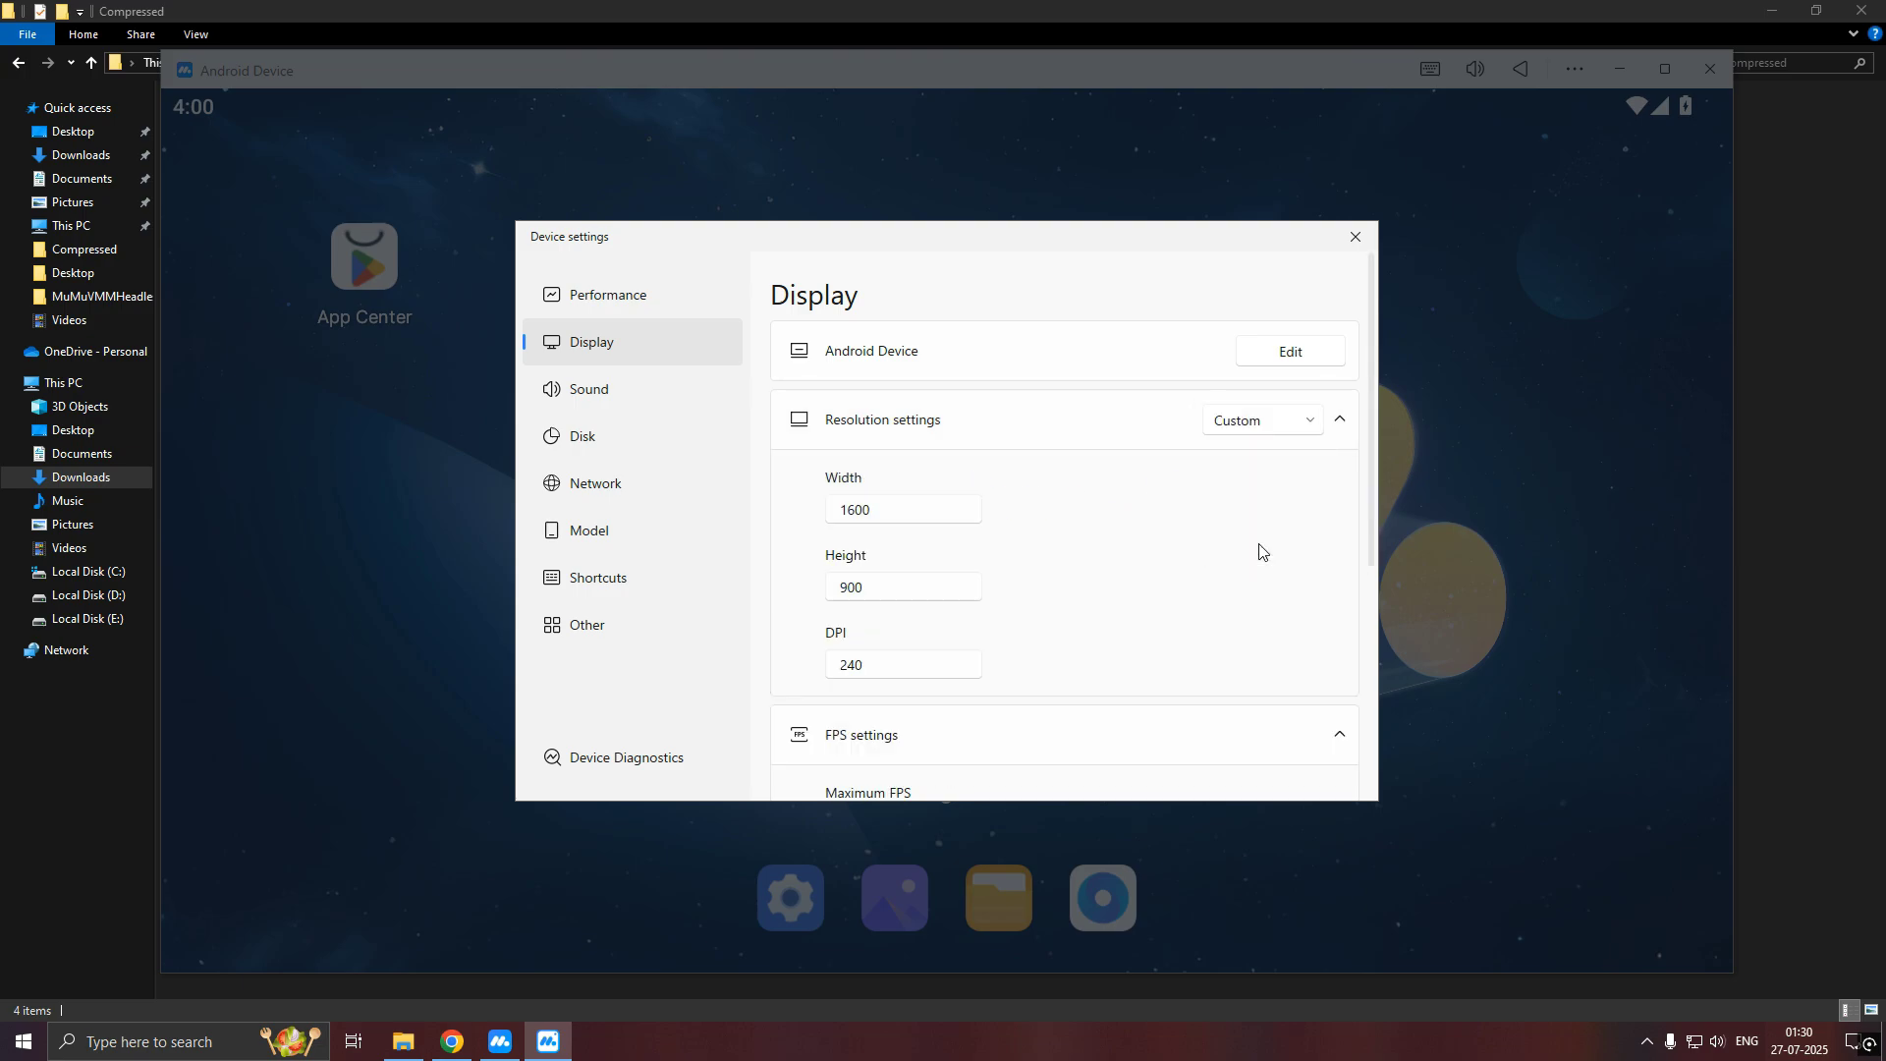
pyautogui.doubleClick(934, 508)
pyautogui.write('1')
pyautogui.write('902')
pyautogui.write('0')
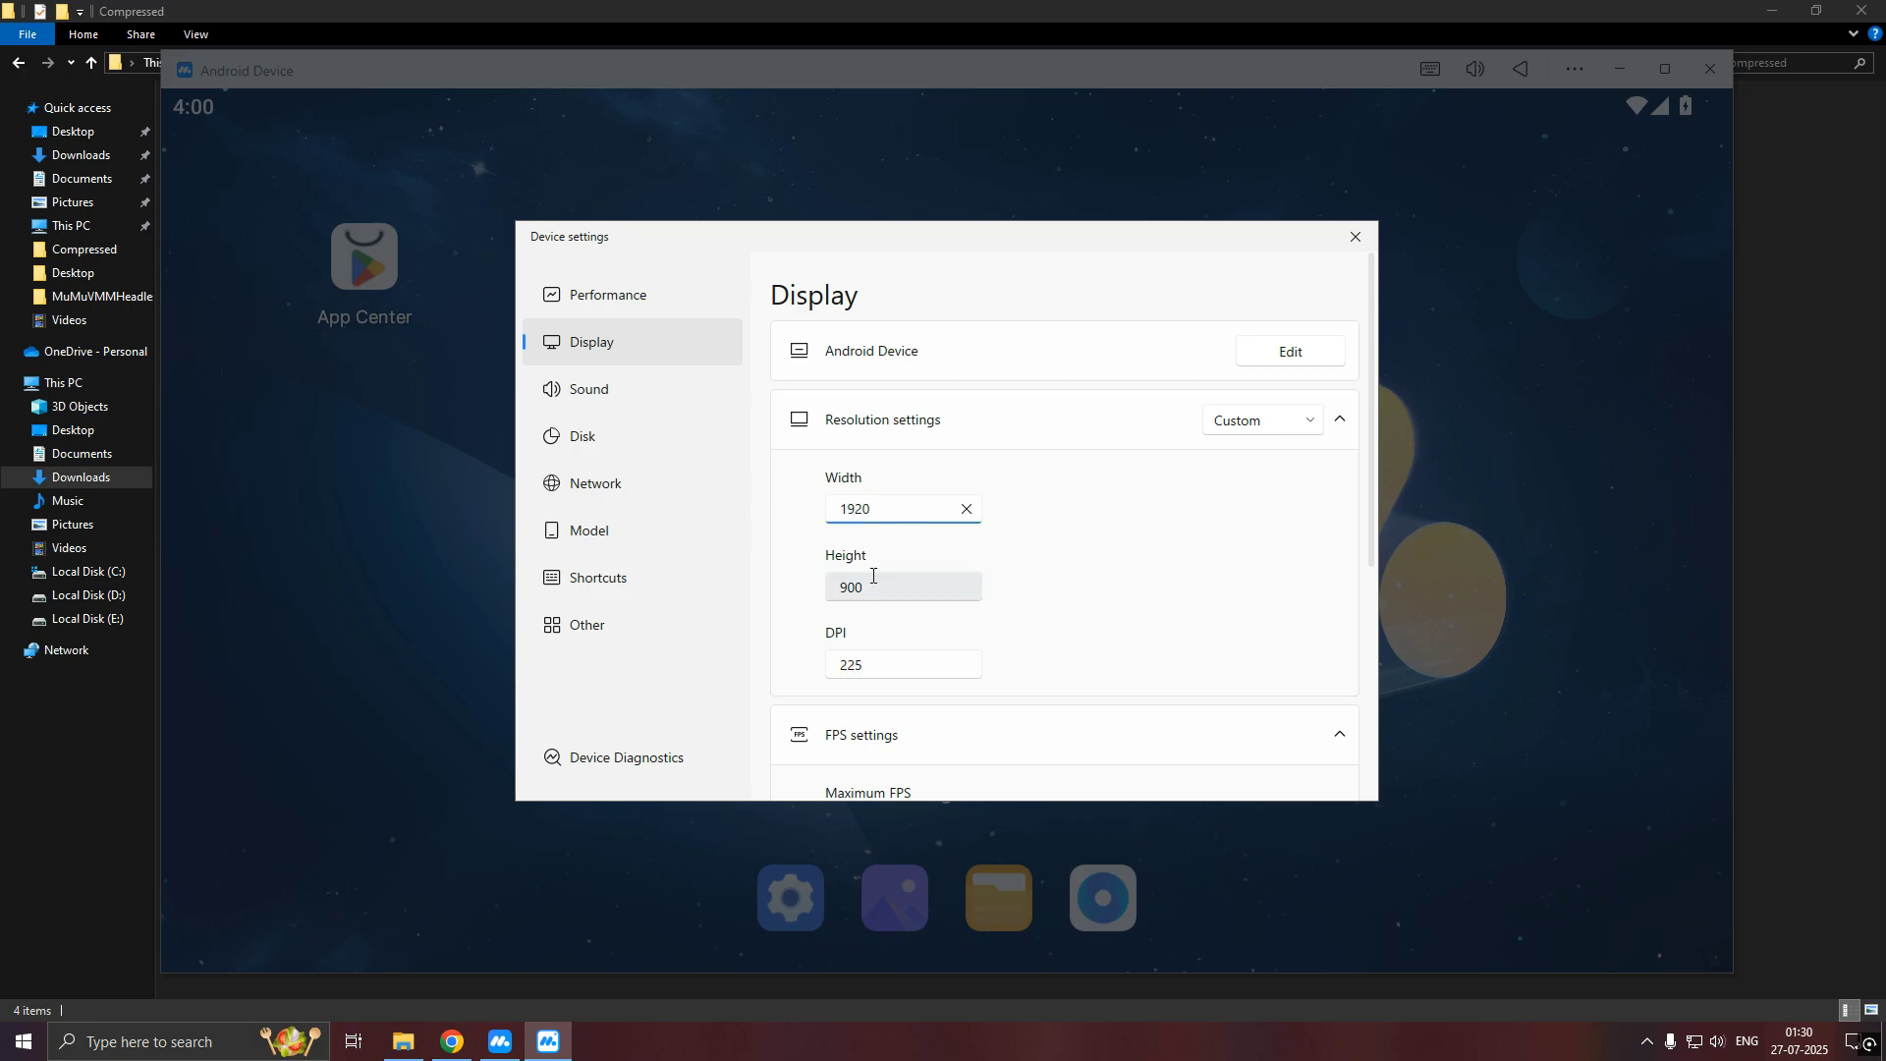
pyautogui.doubleClick(821, 586)
pyautogui.write('108')
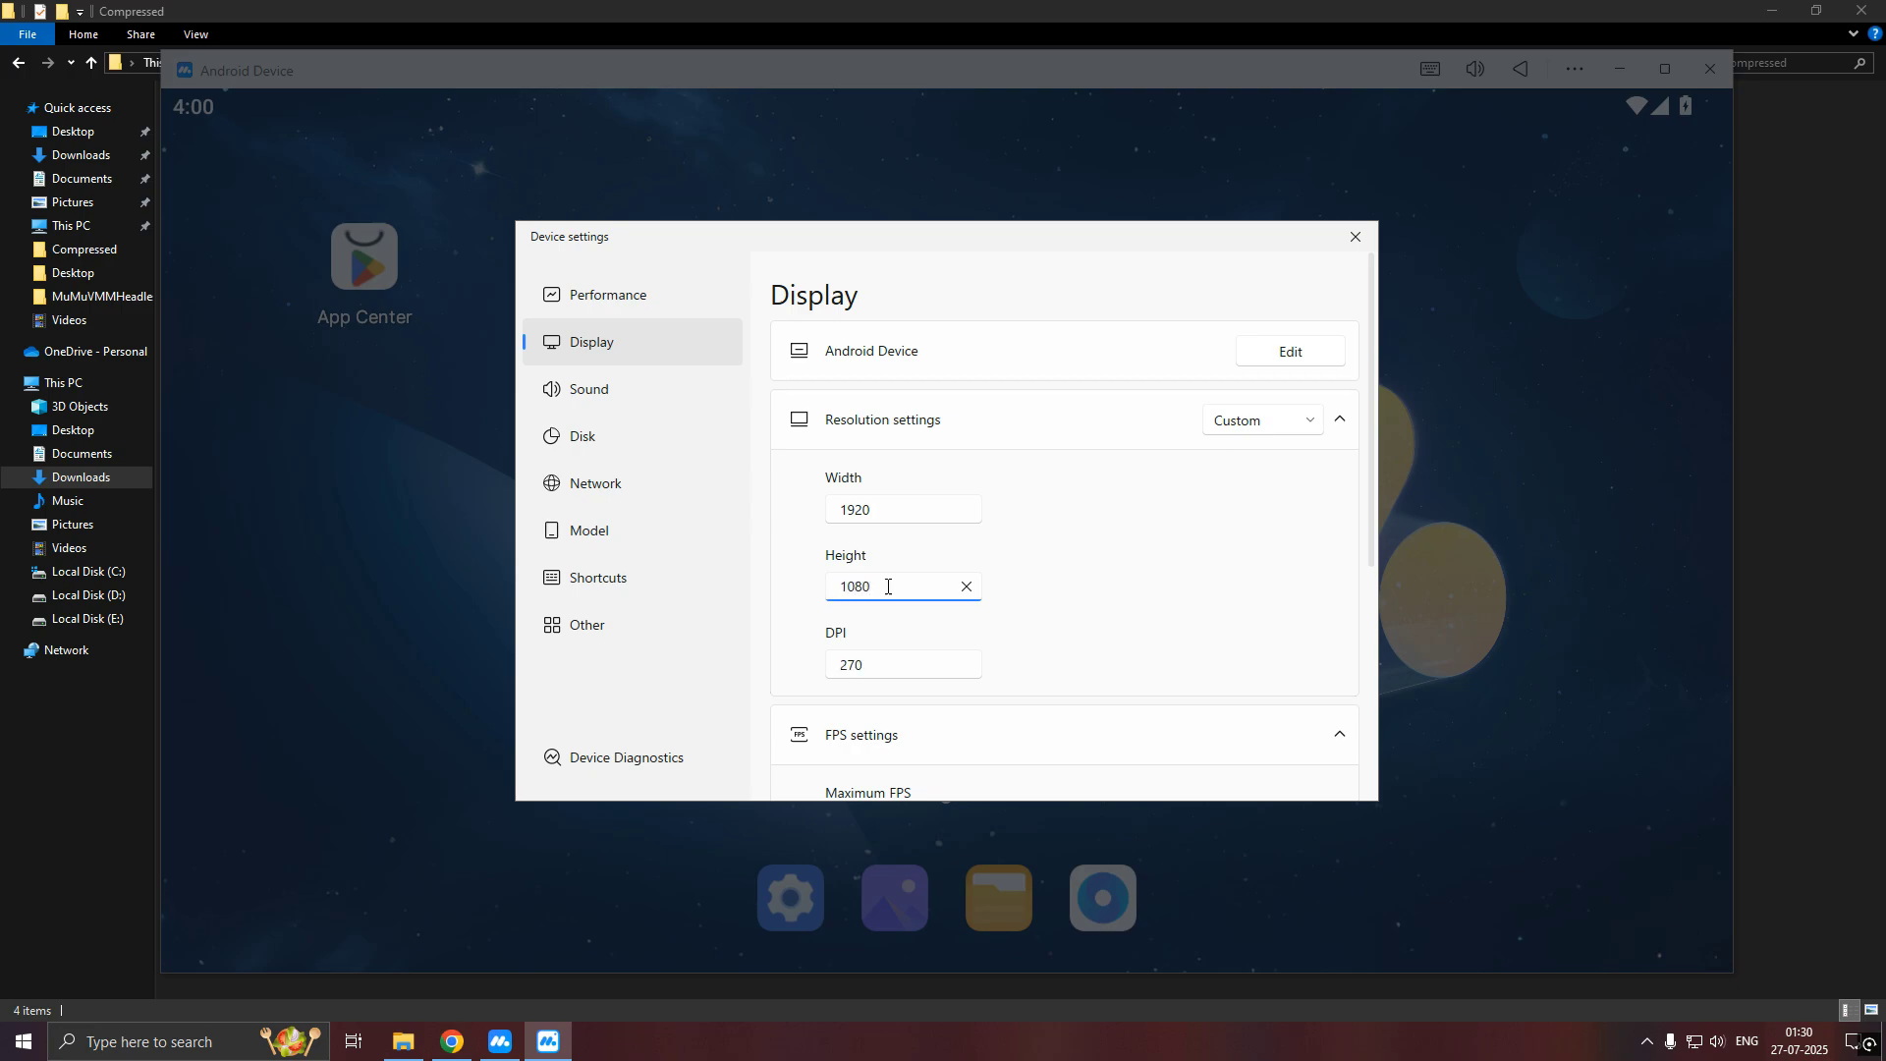
# Raise the maximum FPS to 240 and enable the FPS counter
pyautogui.scroll(-3, 1002, 619)
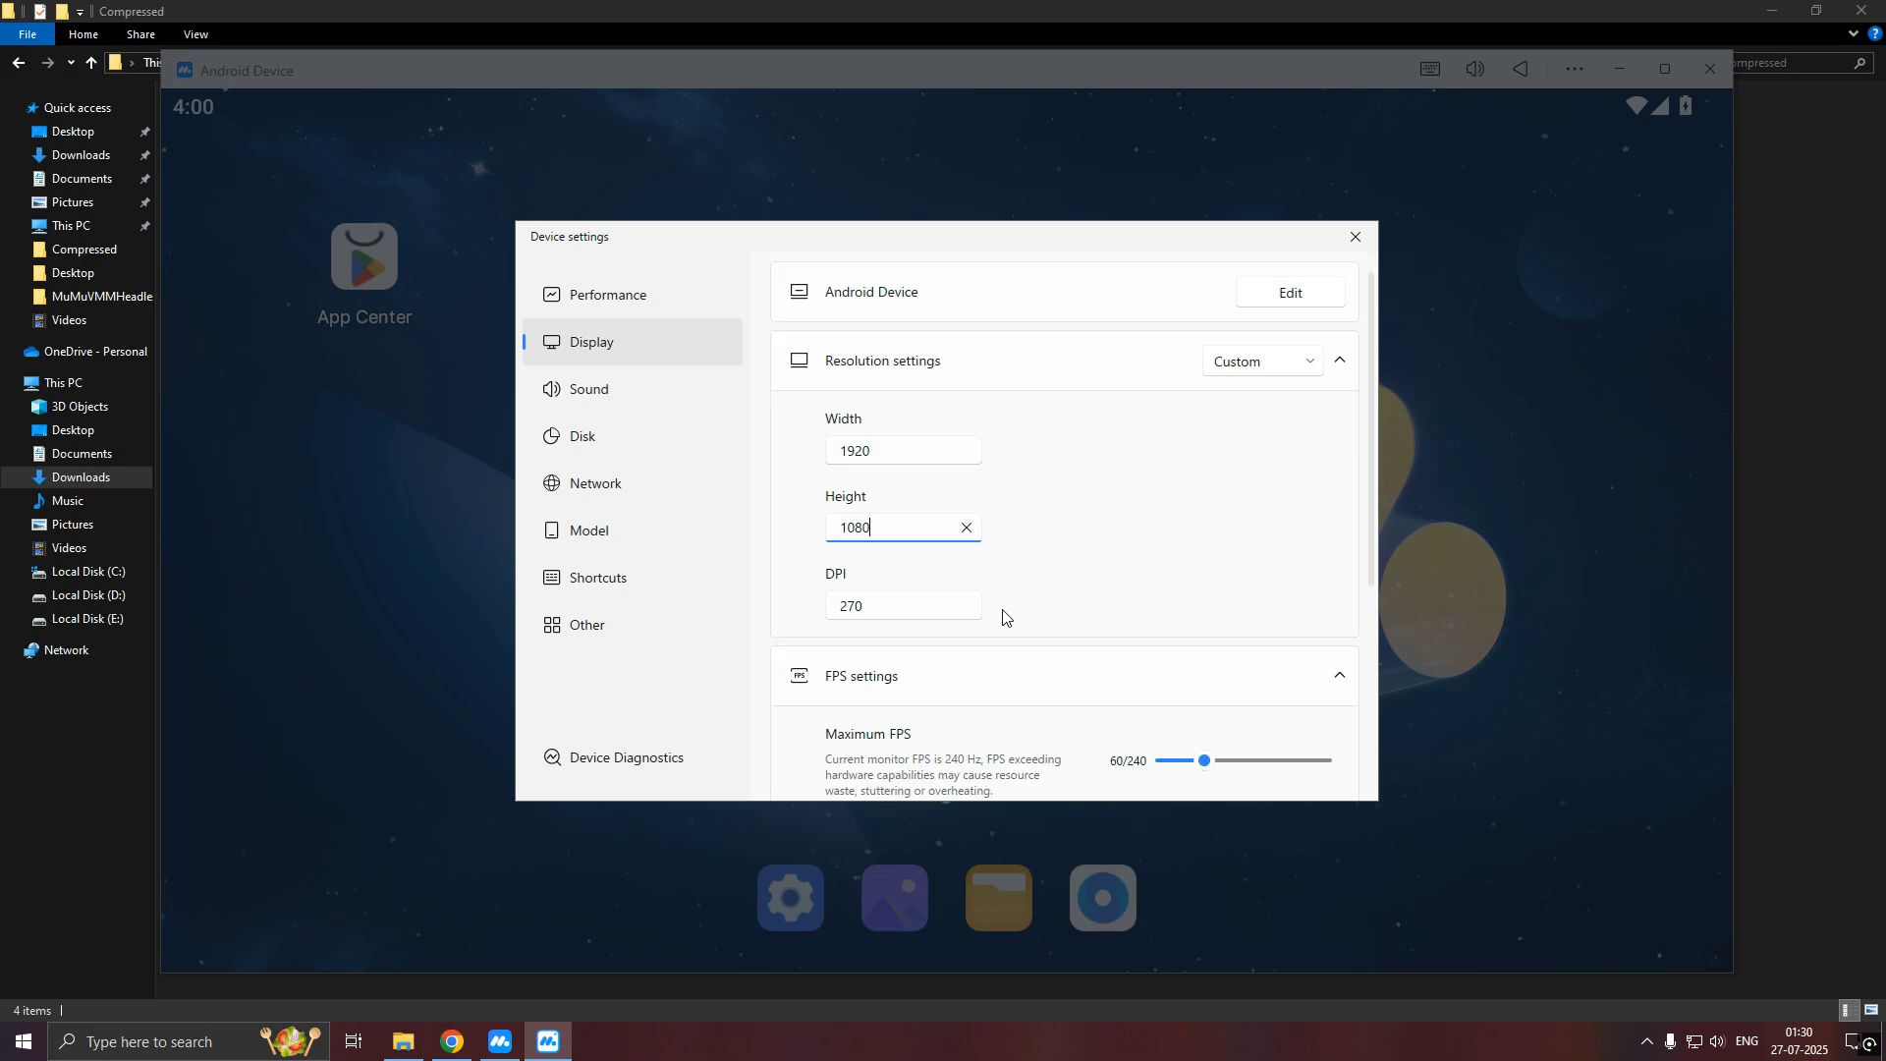
pyautogui.scroll(-1, 1169, 665)
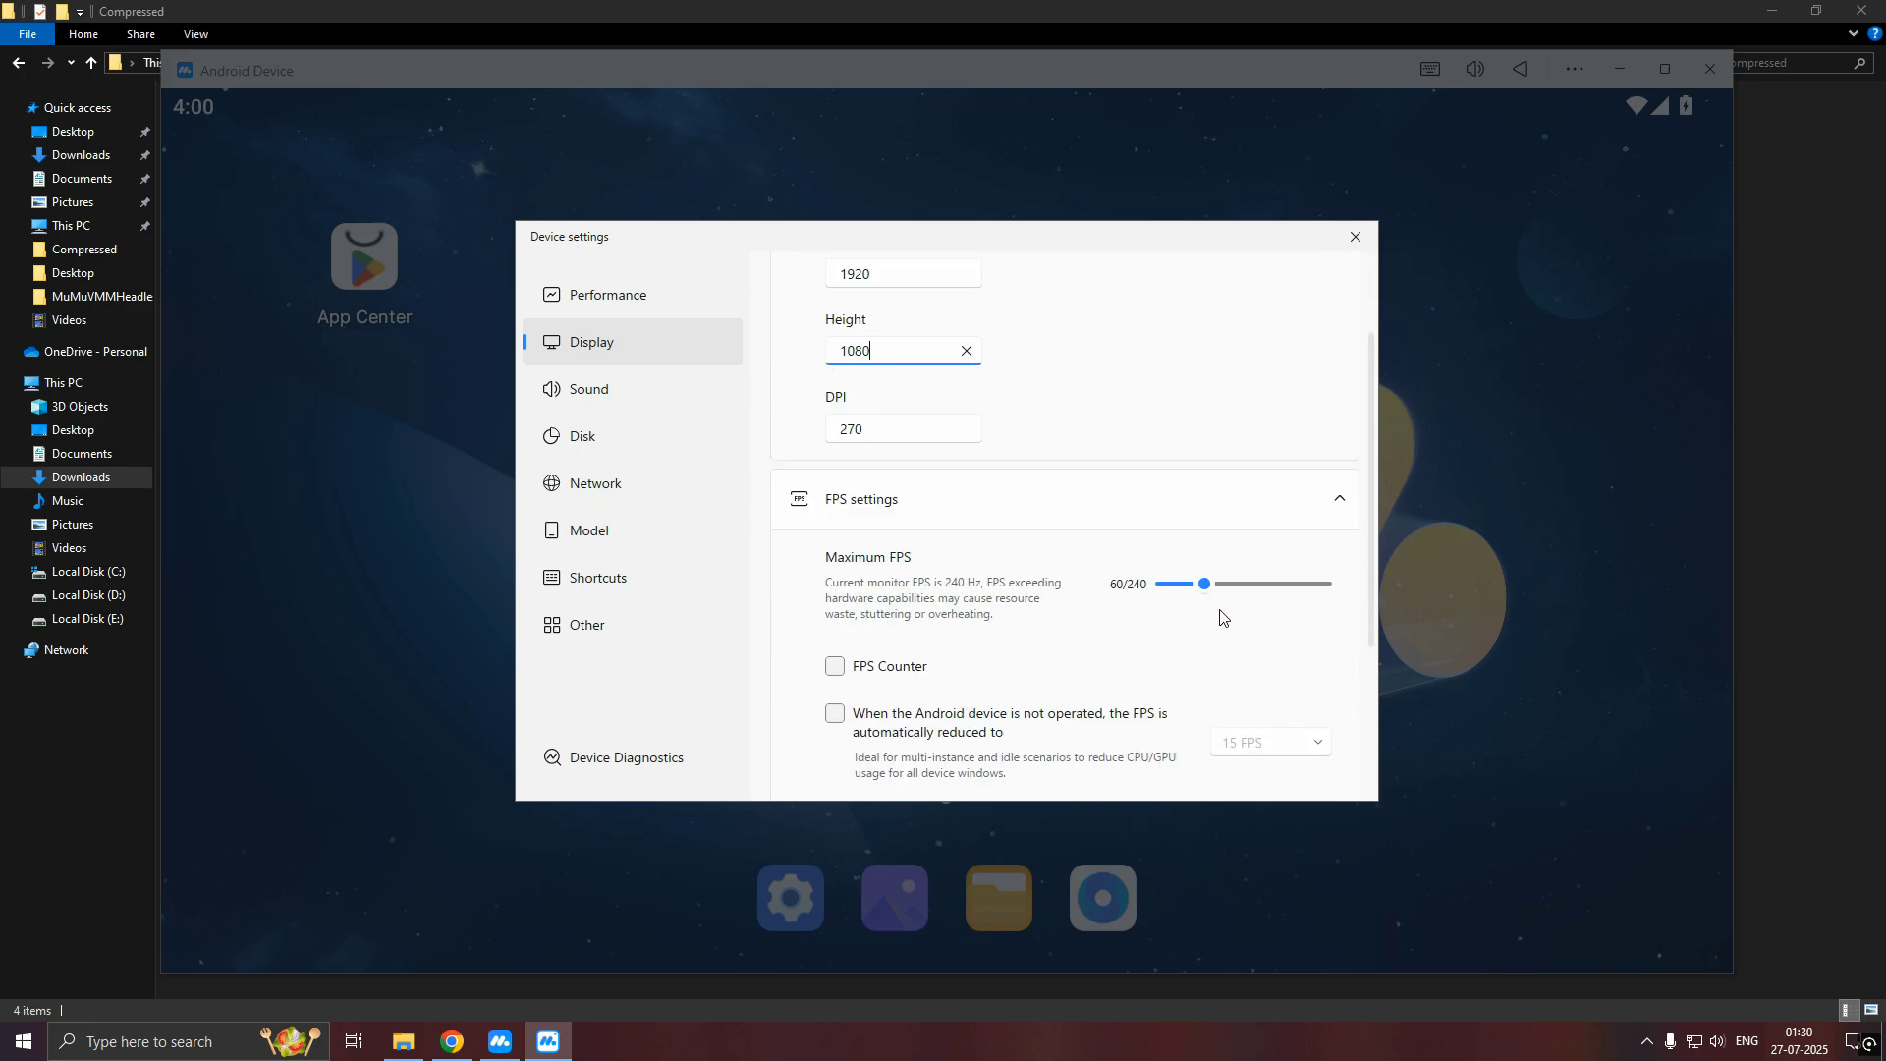
pyautogui.moveTo(1206, 583); pyautogui.dragTo(1321, 583)
pyautogui.scroll(-1, 1099, 580)
pyautogui.scroll(-1, 1090, 577)
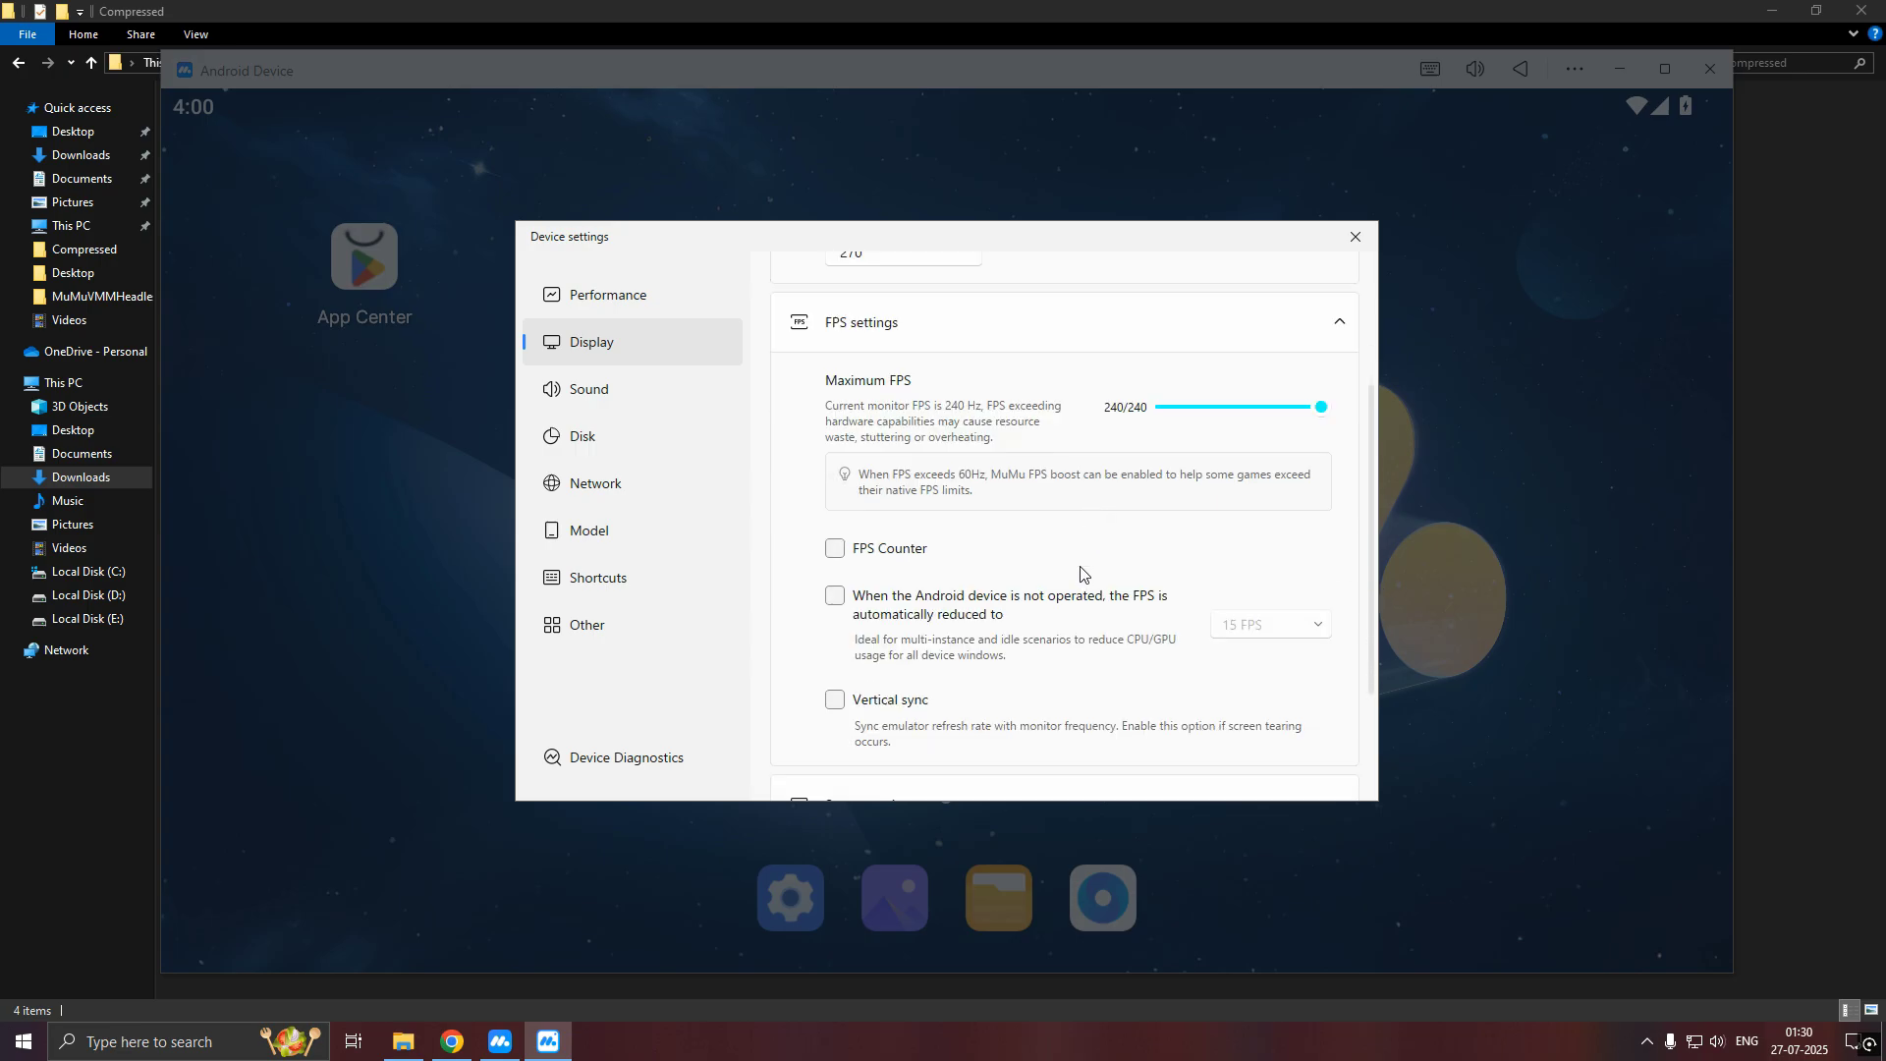
pyautogui.click(836, 550)
# Expand the screen settings and review the brightness, screen style and remaining display options
pyautogui.scroll(-1, 835, 579)
pyautogui.scroll(-1, 873, 570)
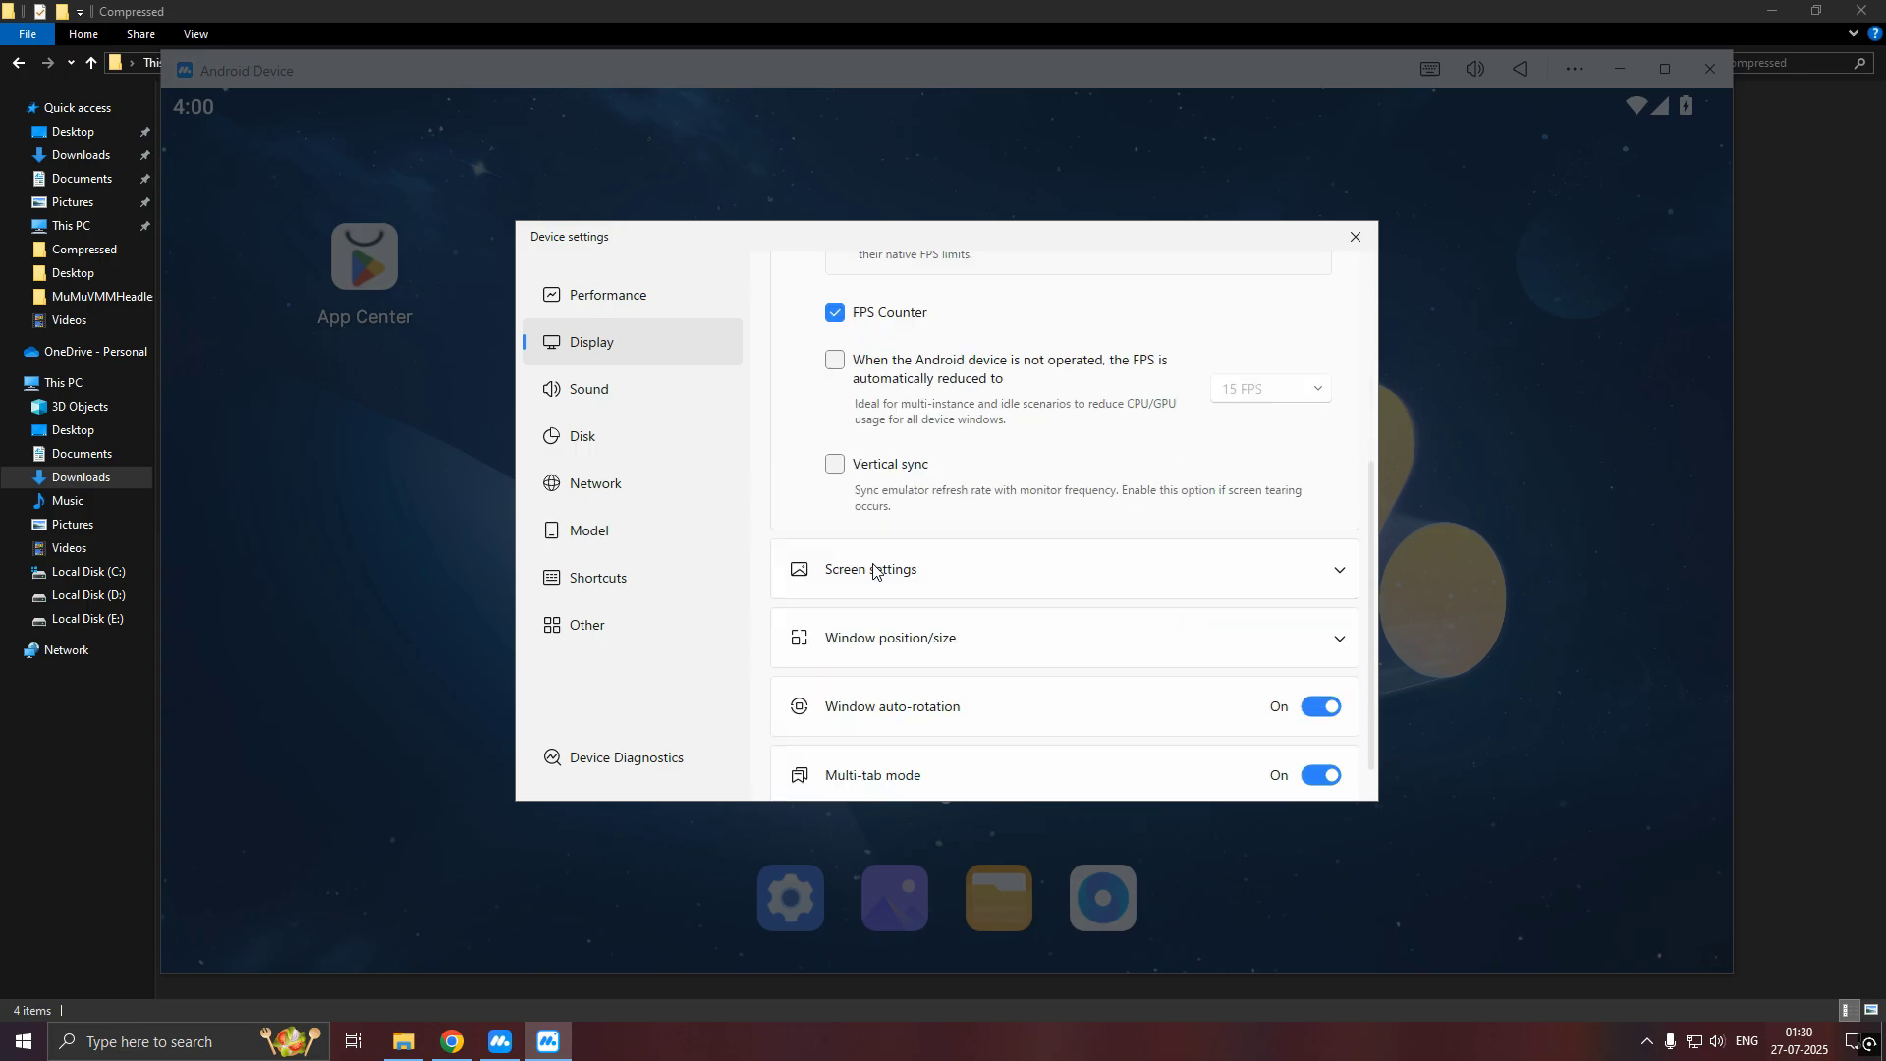
pyautogui.scroll(-1, 879, 577)
pyautogui.click(913, 508)
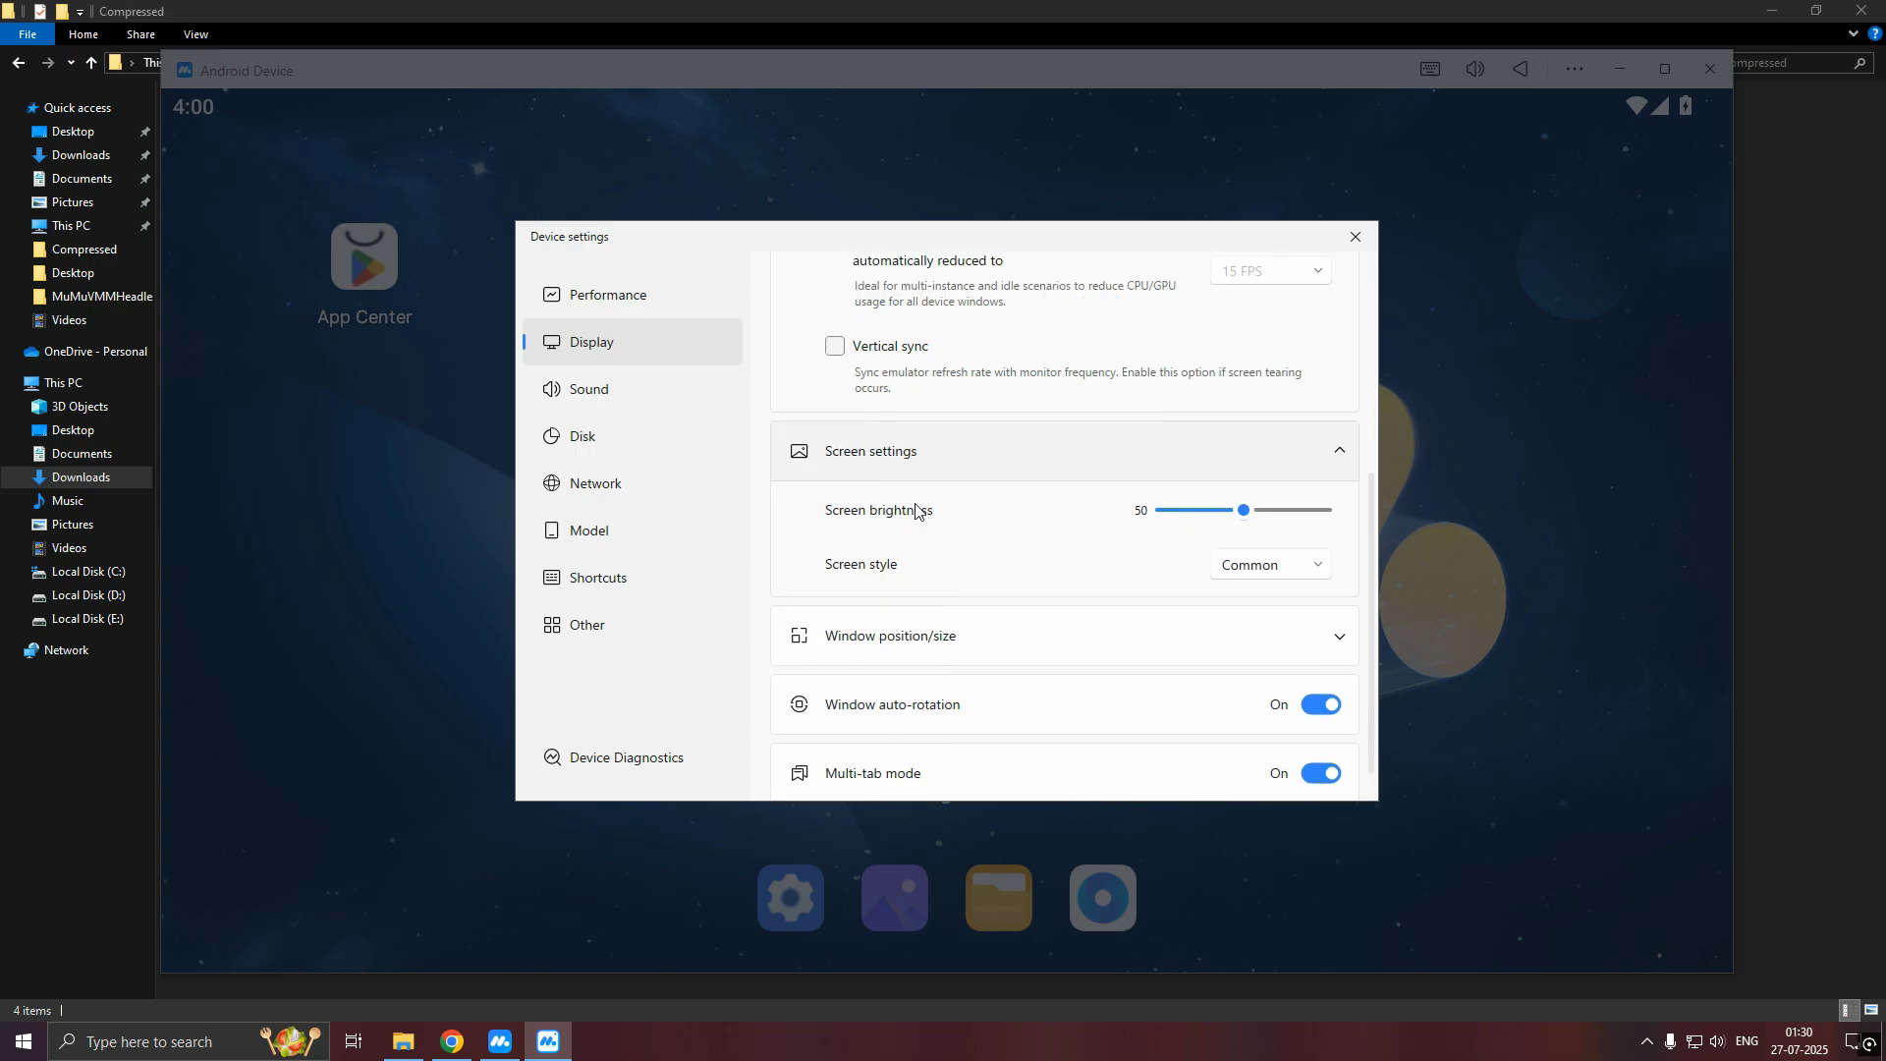
pyautogui.scroll(-1, 915, 510)
pyautogui.scroll(-1, 910, 531)
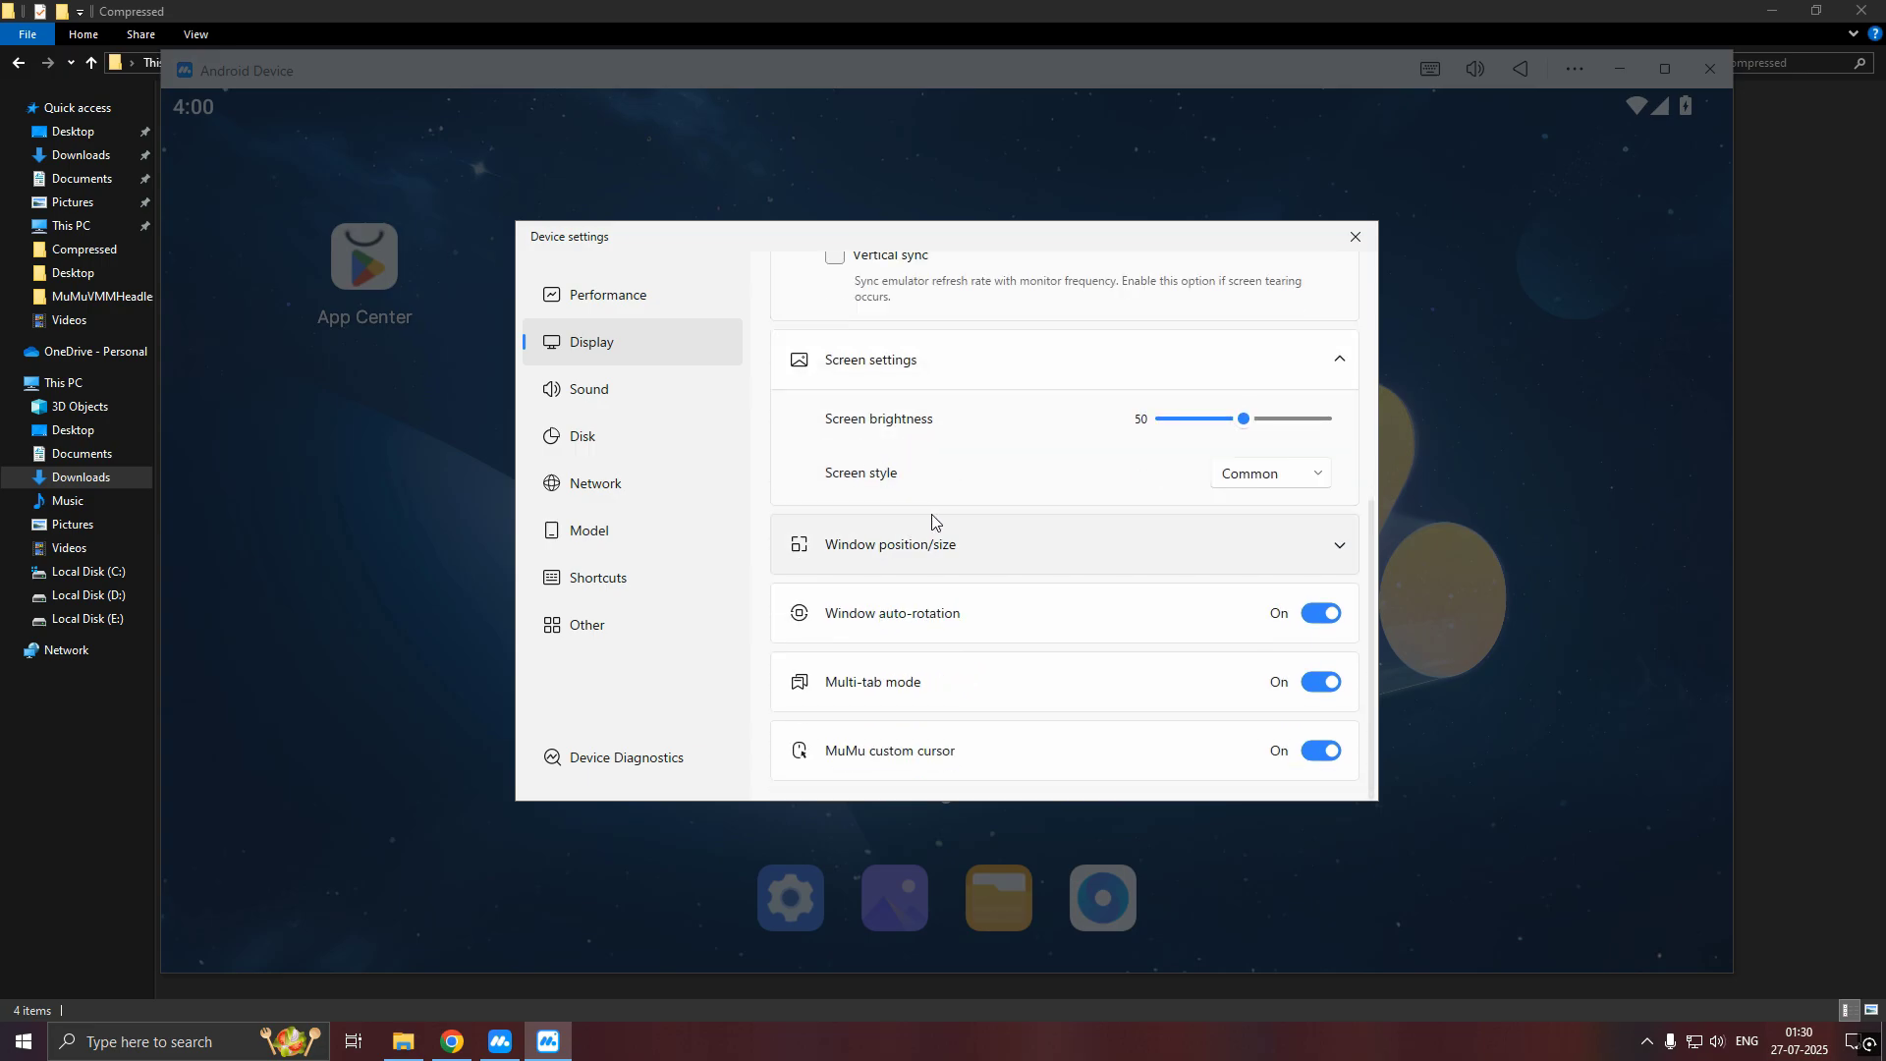
# In the sound settings, set the microphone to Microphone (NVIDIA Broadcast) and pick the speaker output device
pyautogui.click(662, 407)
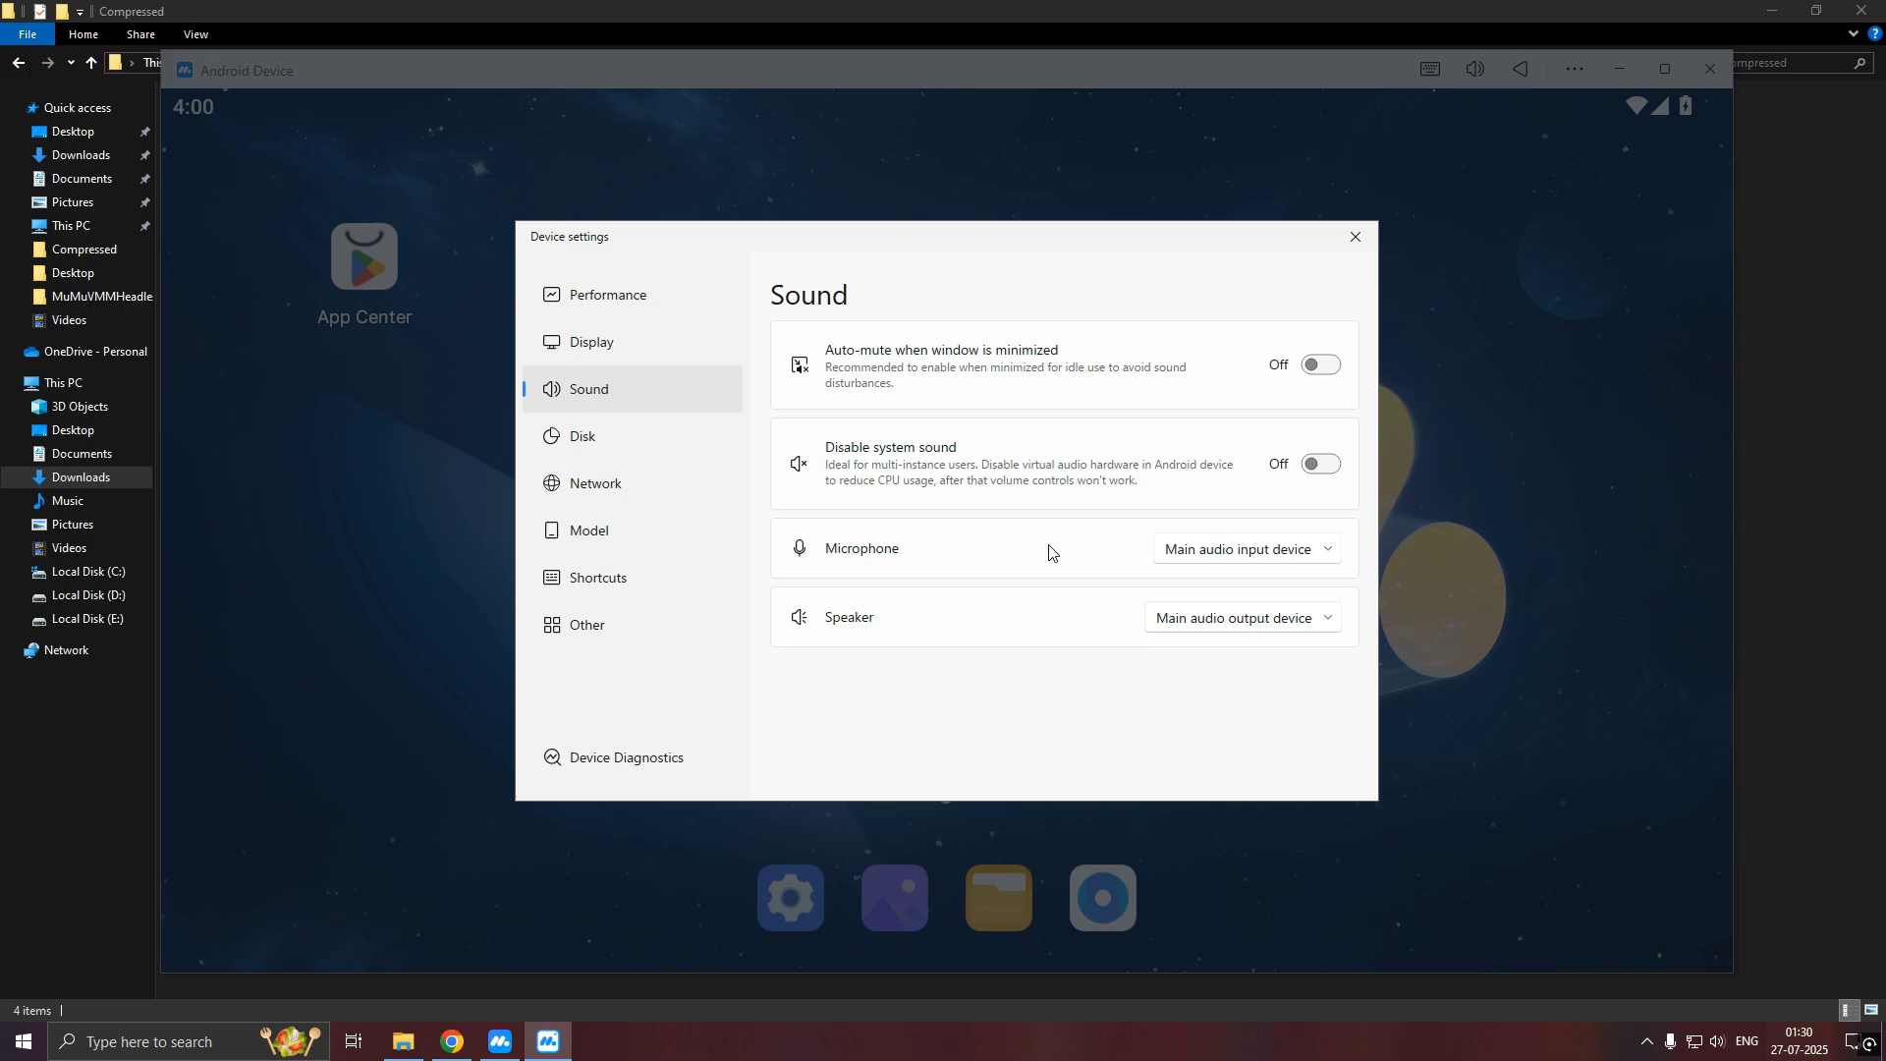
pyautogui.click(1247, 552)
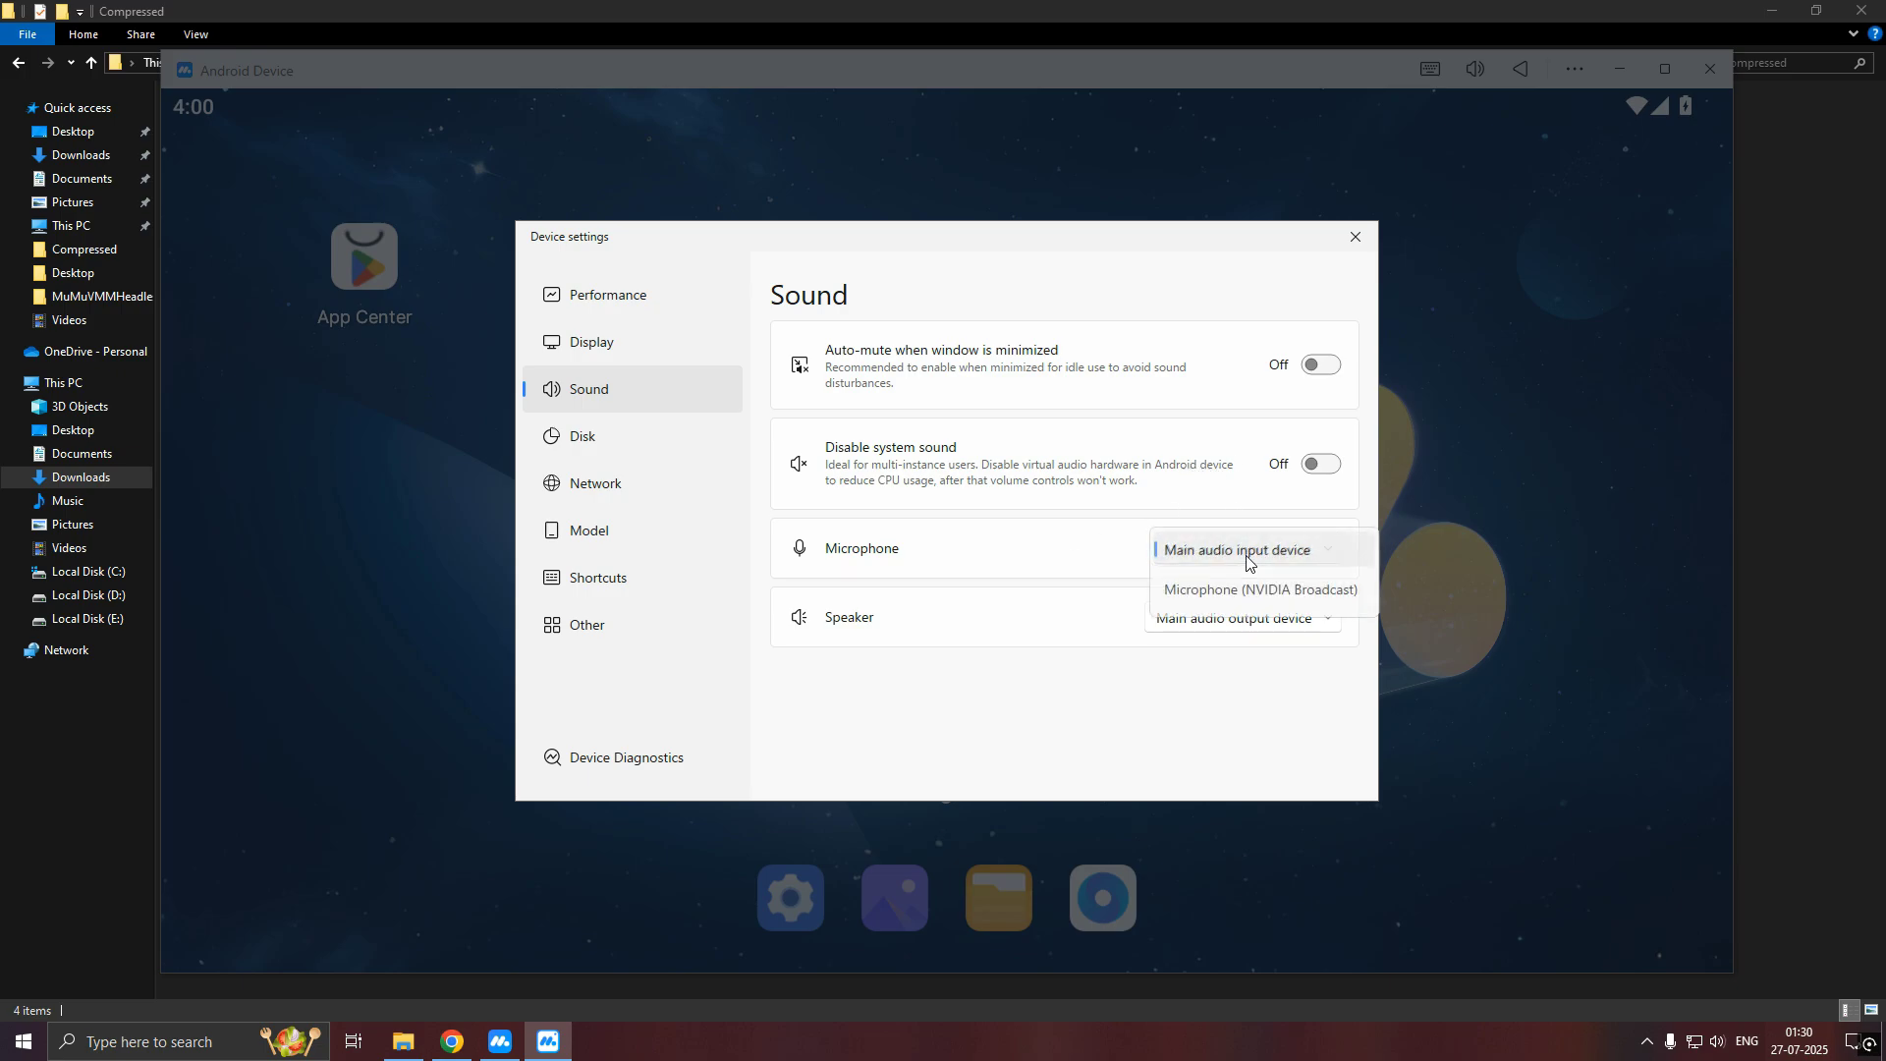
pyautogui.click(1265, 594)
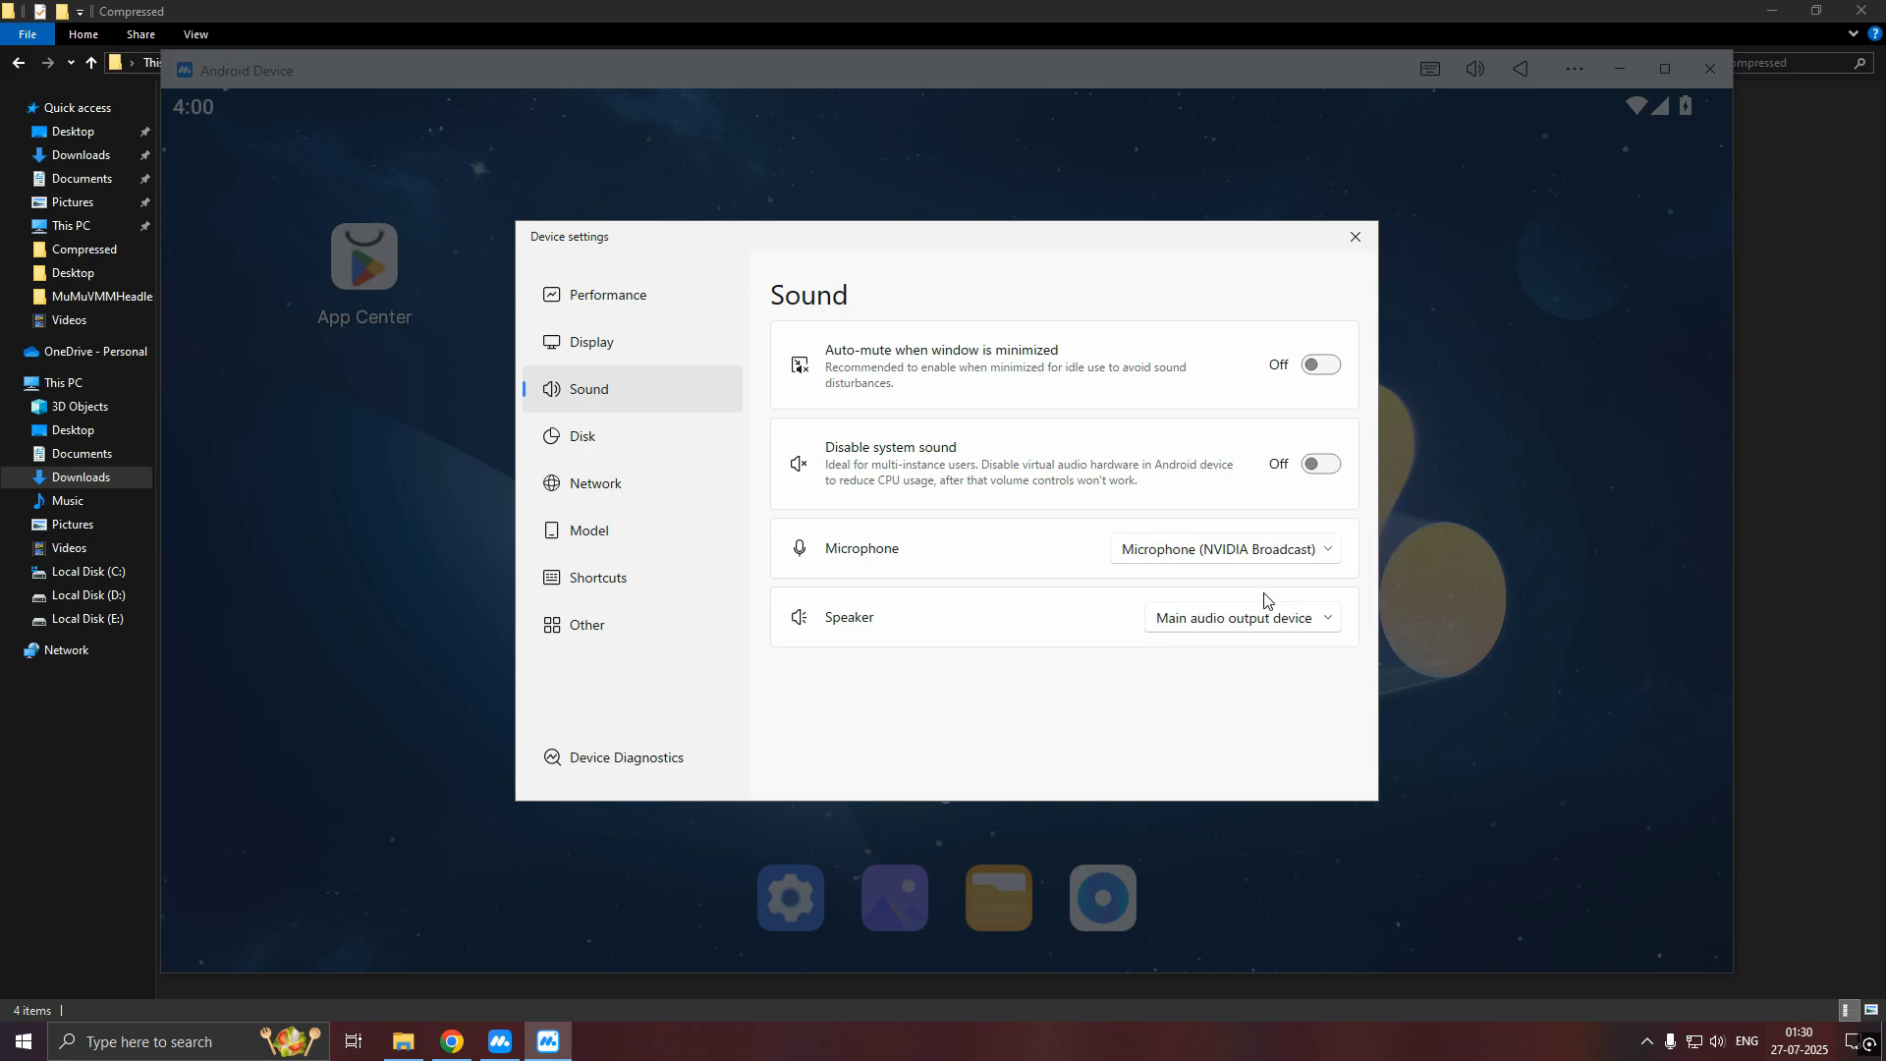
pyautogui.click(1223, 622)
pyautogui.click(1238, 659)
# In the disk settings, set disk sharing to Writable system disk
pyautogui.click(623, 435)
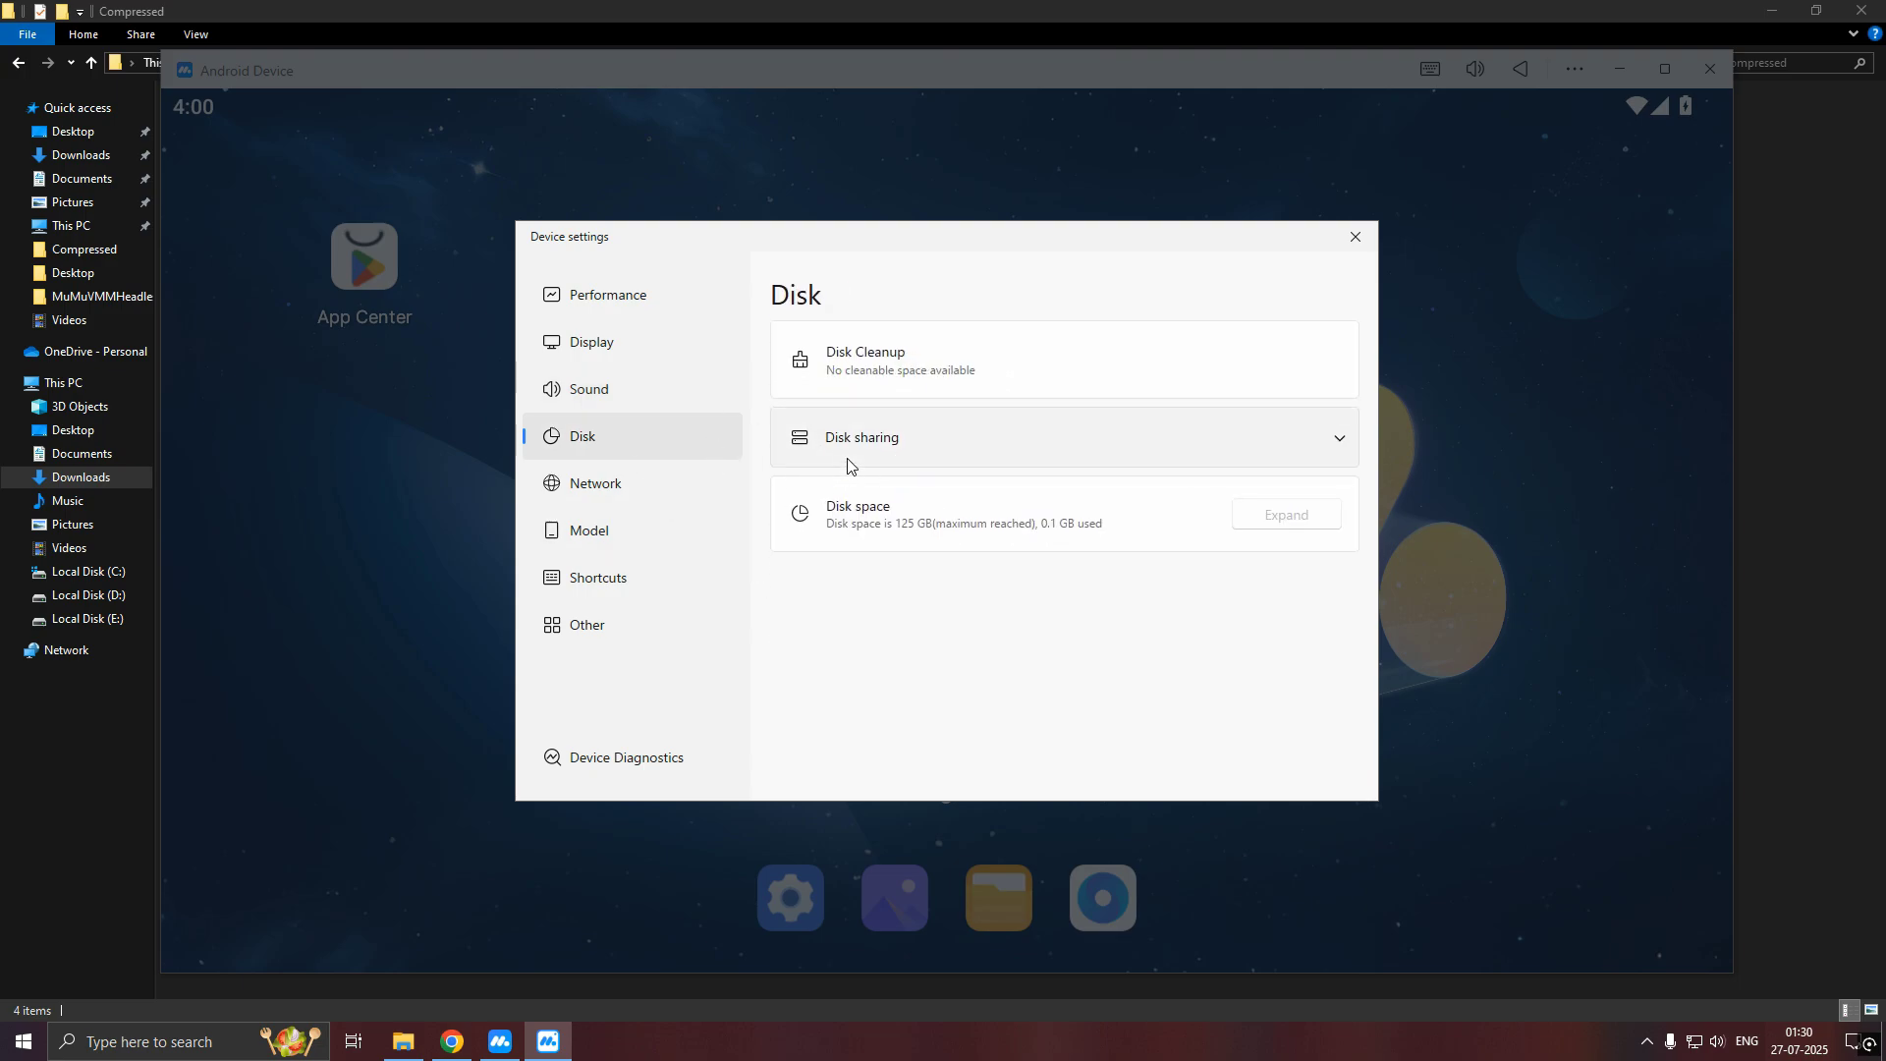
pyautogui.click(851, 454)
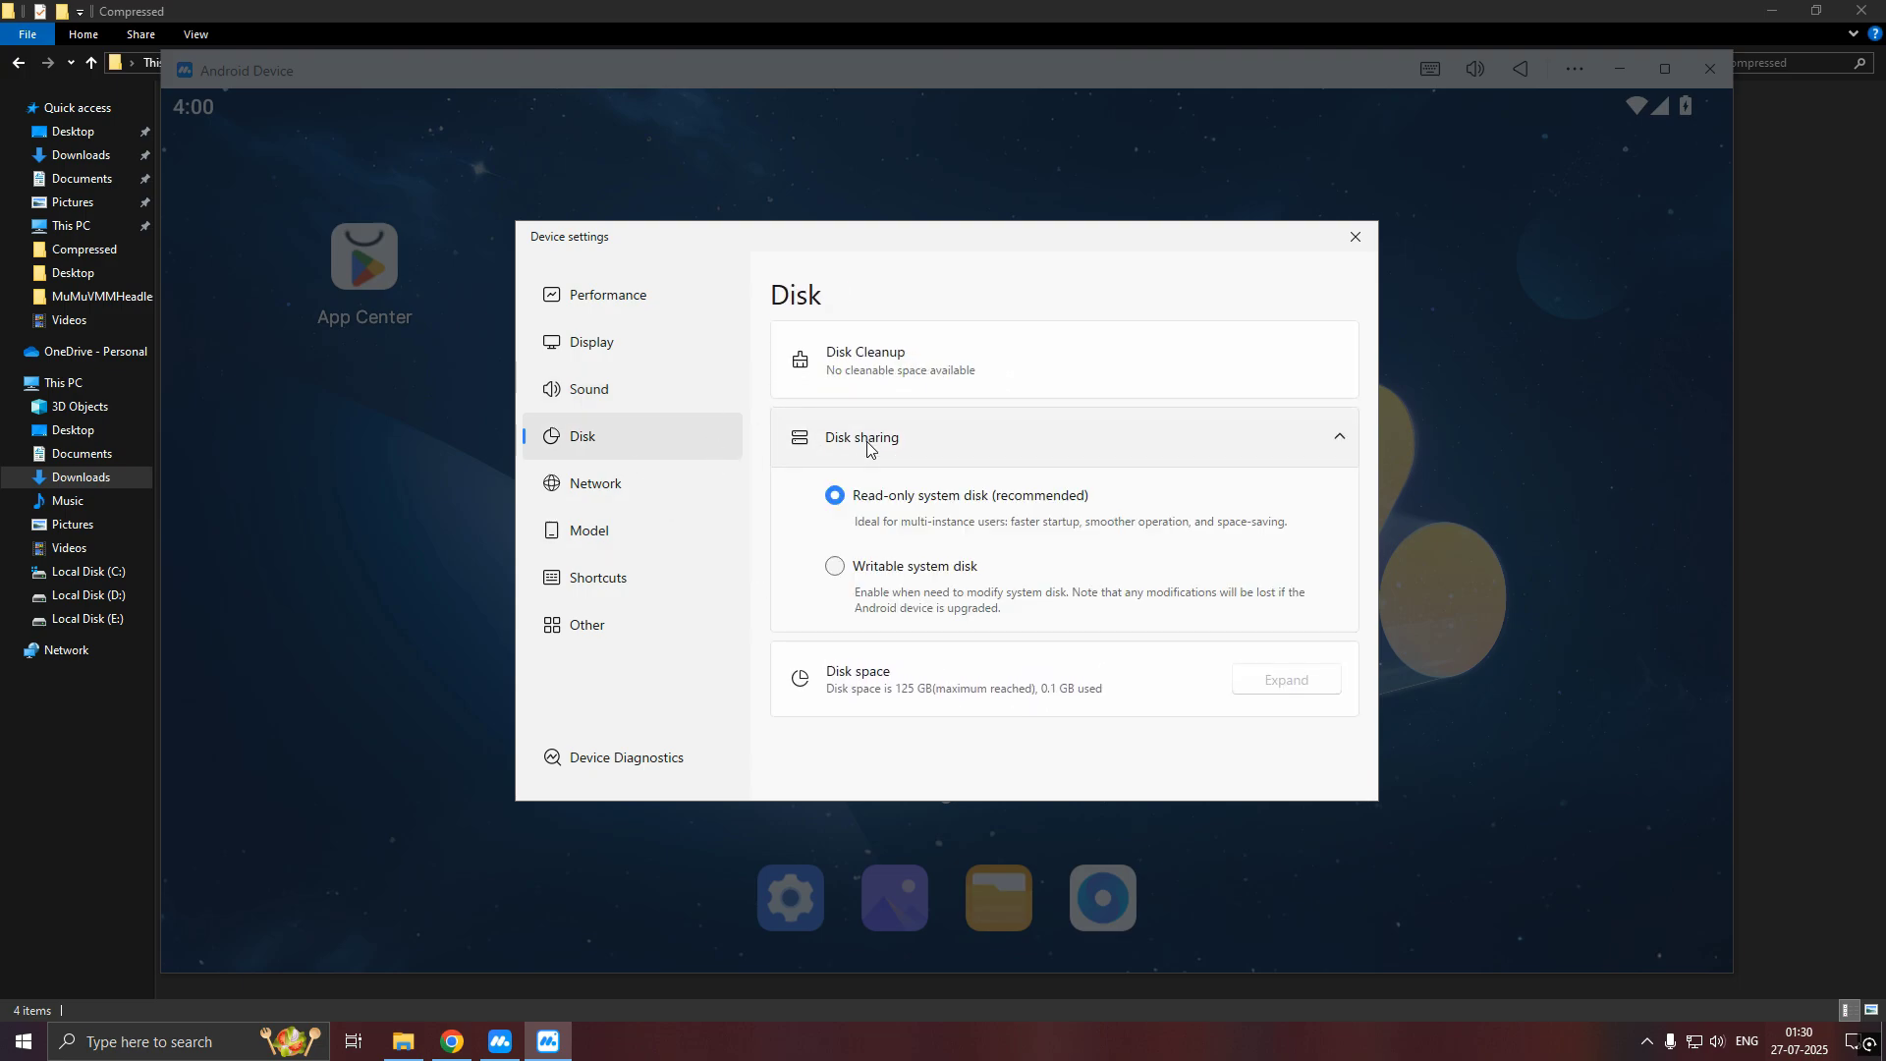
pyautogui.click(834, 567)
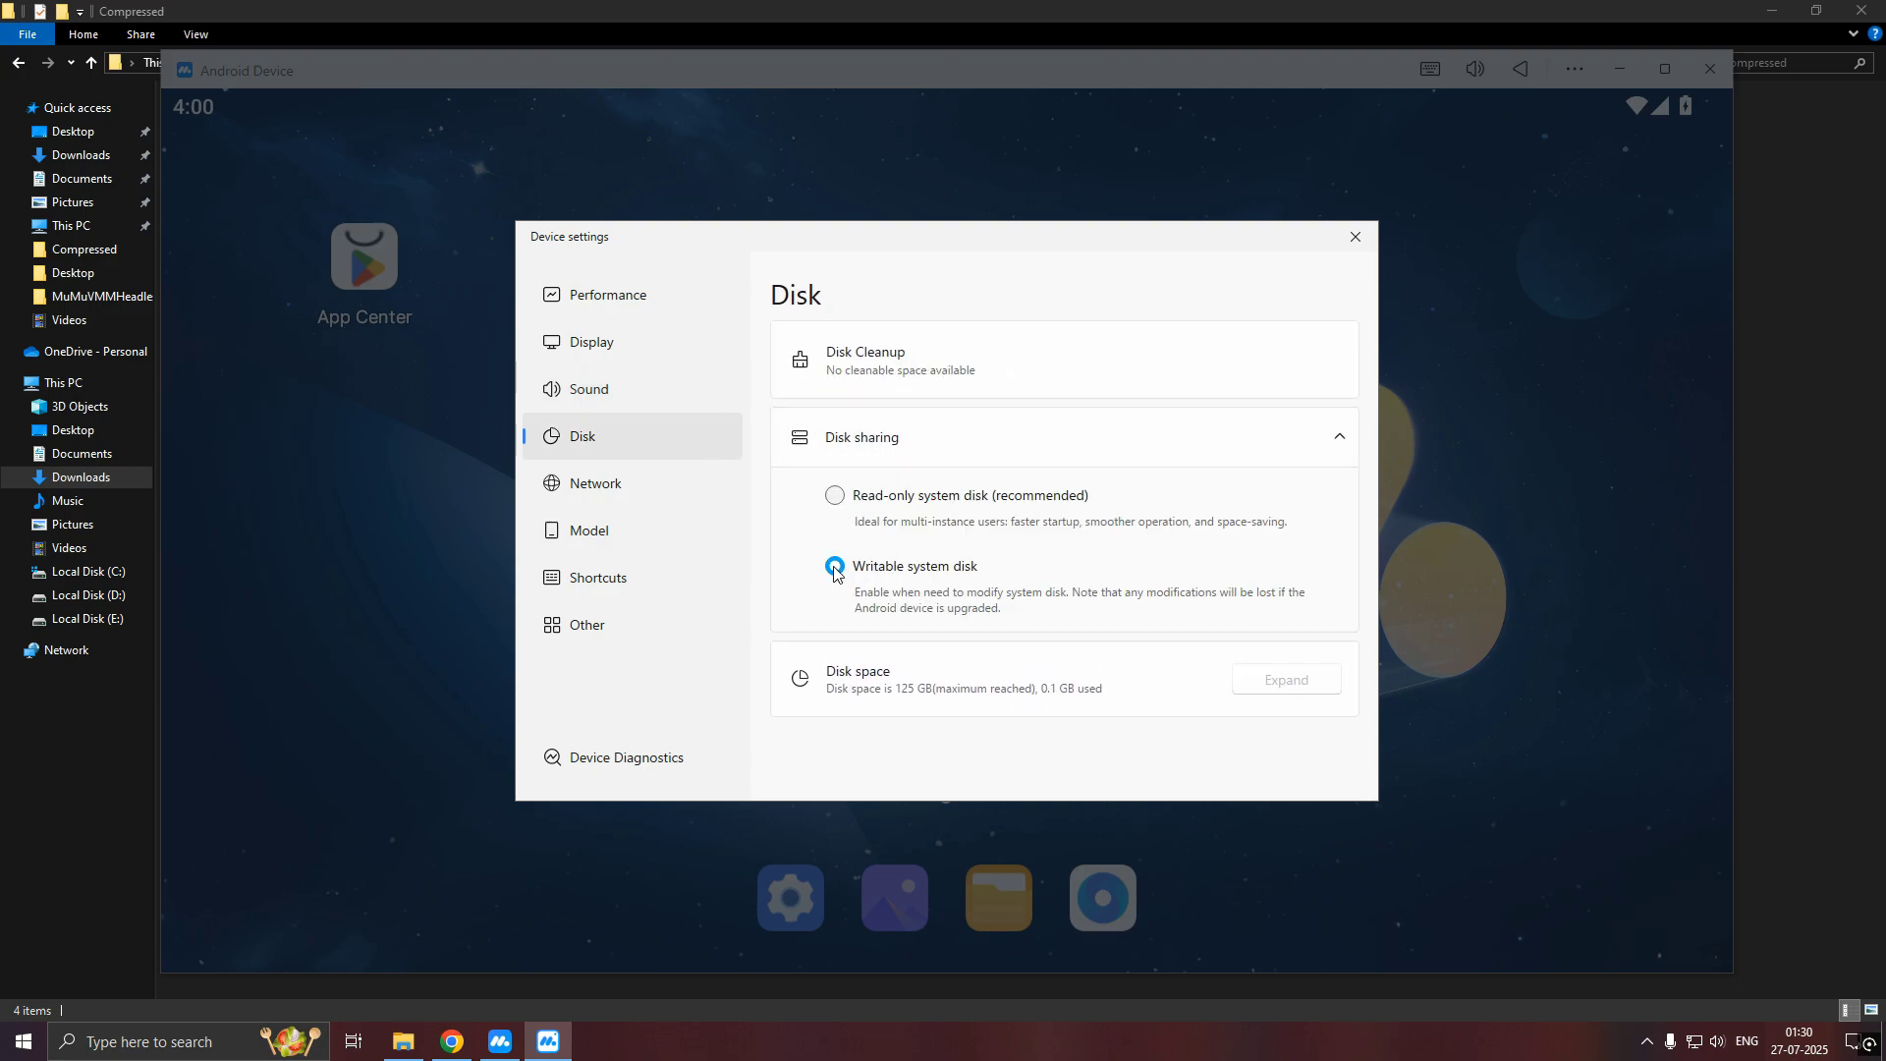
pyautogui.click(911, 445)
# Switch the device model to Custom with brand SAMSUNG, device model S24ULTRA and network access model SM-X910
pyautogui.click(617, 493)
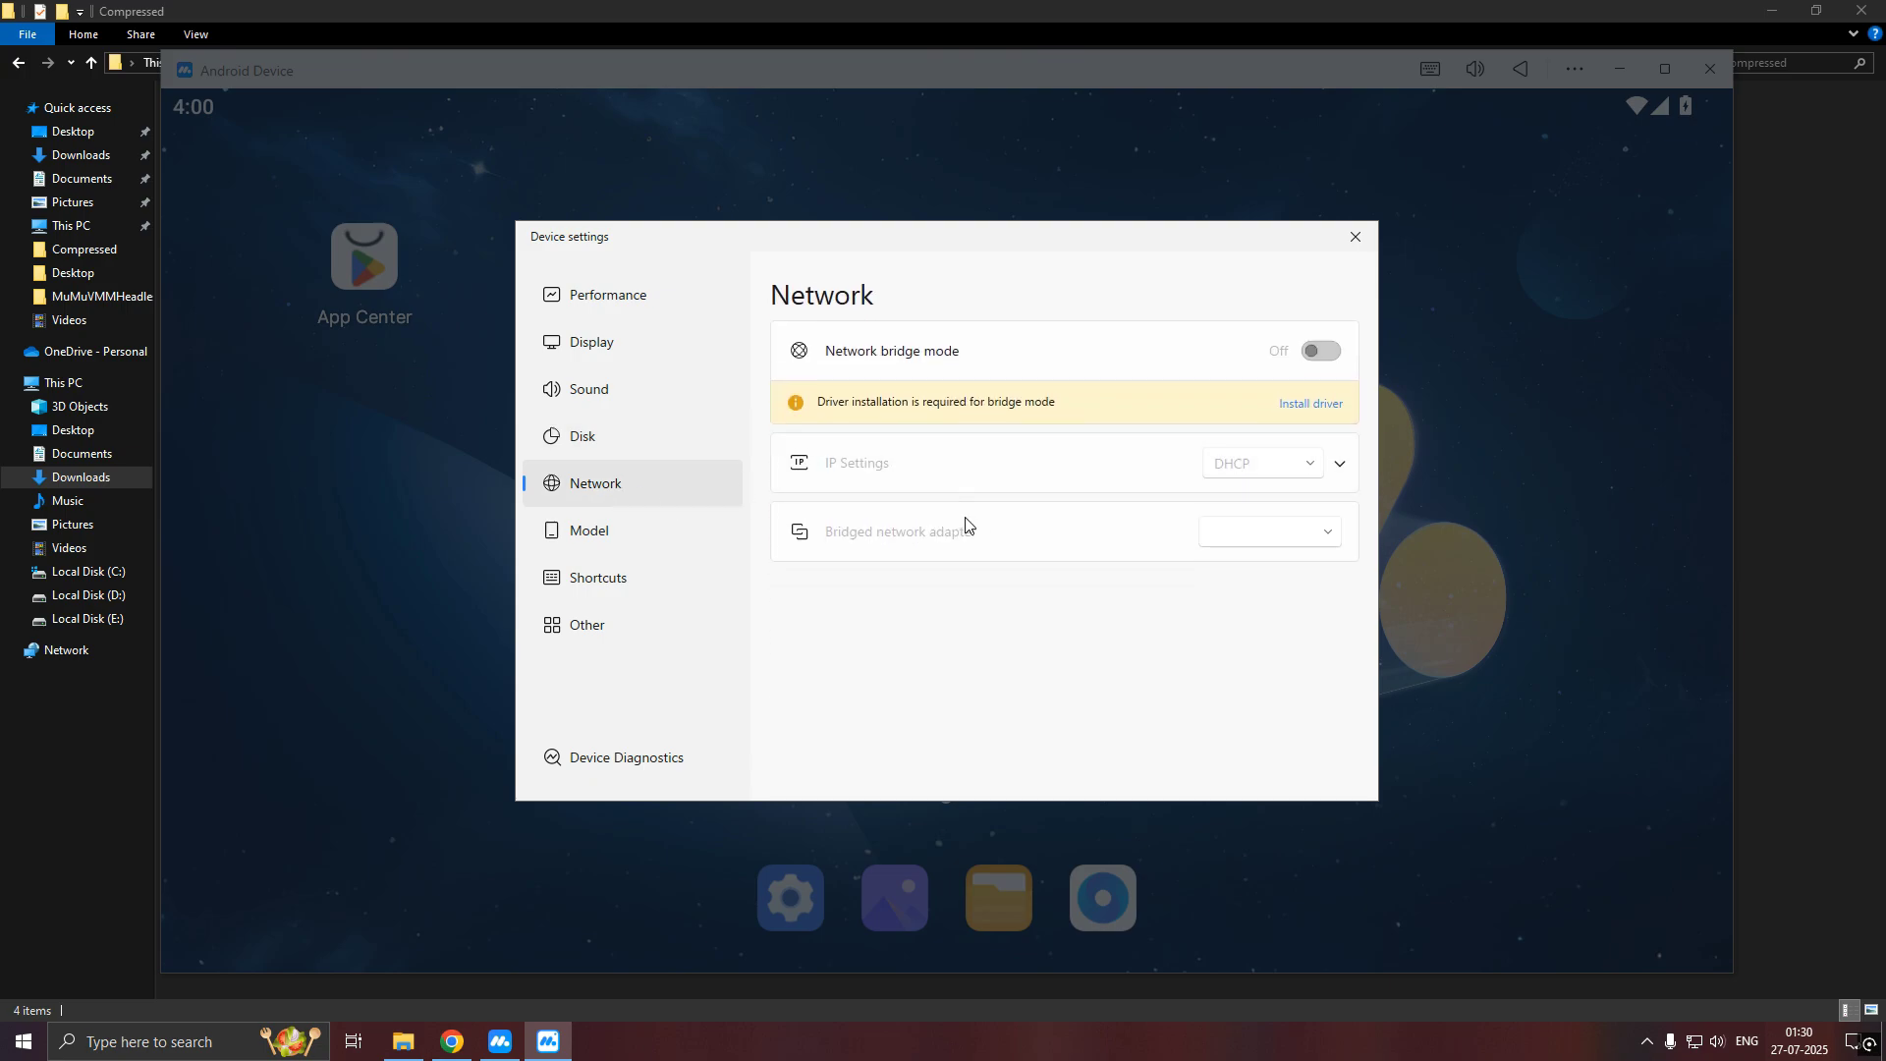
pyautogui.click(659, 546)
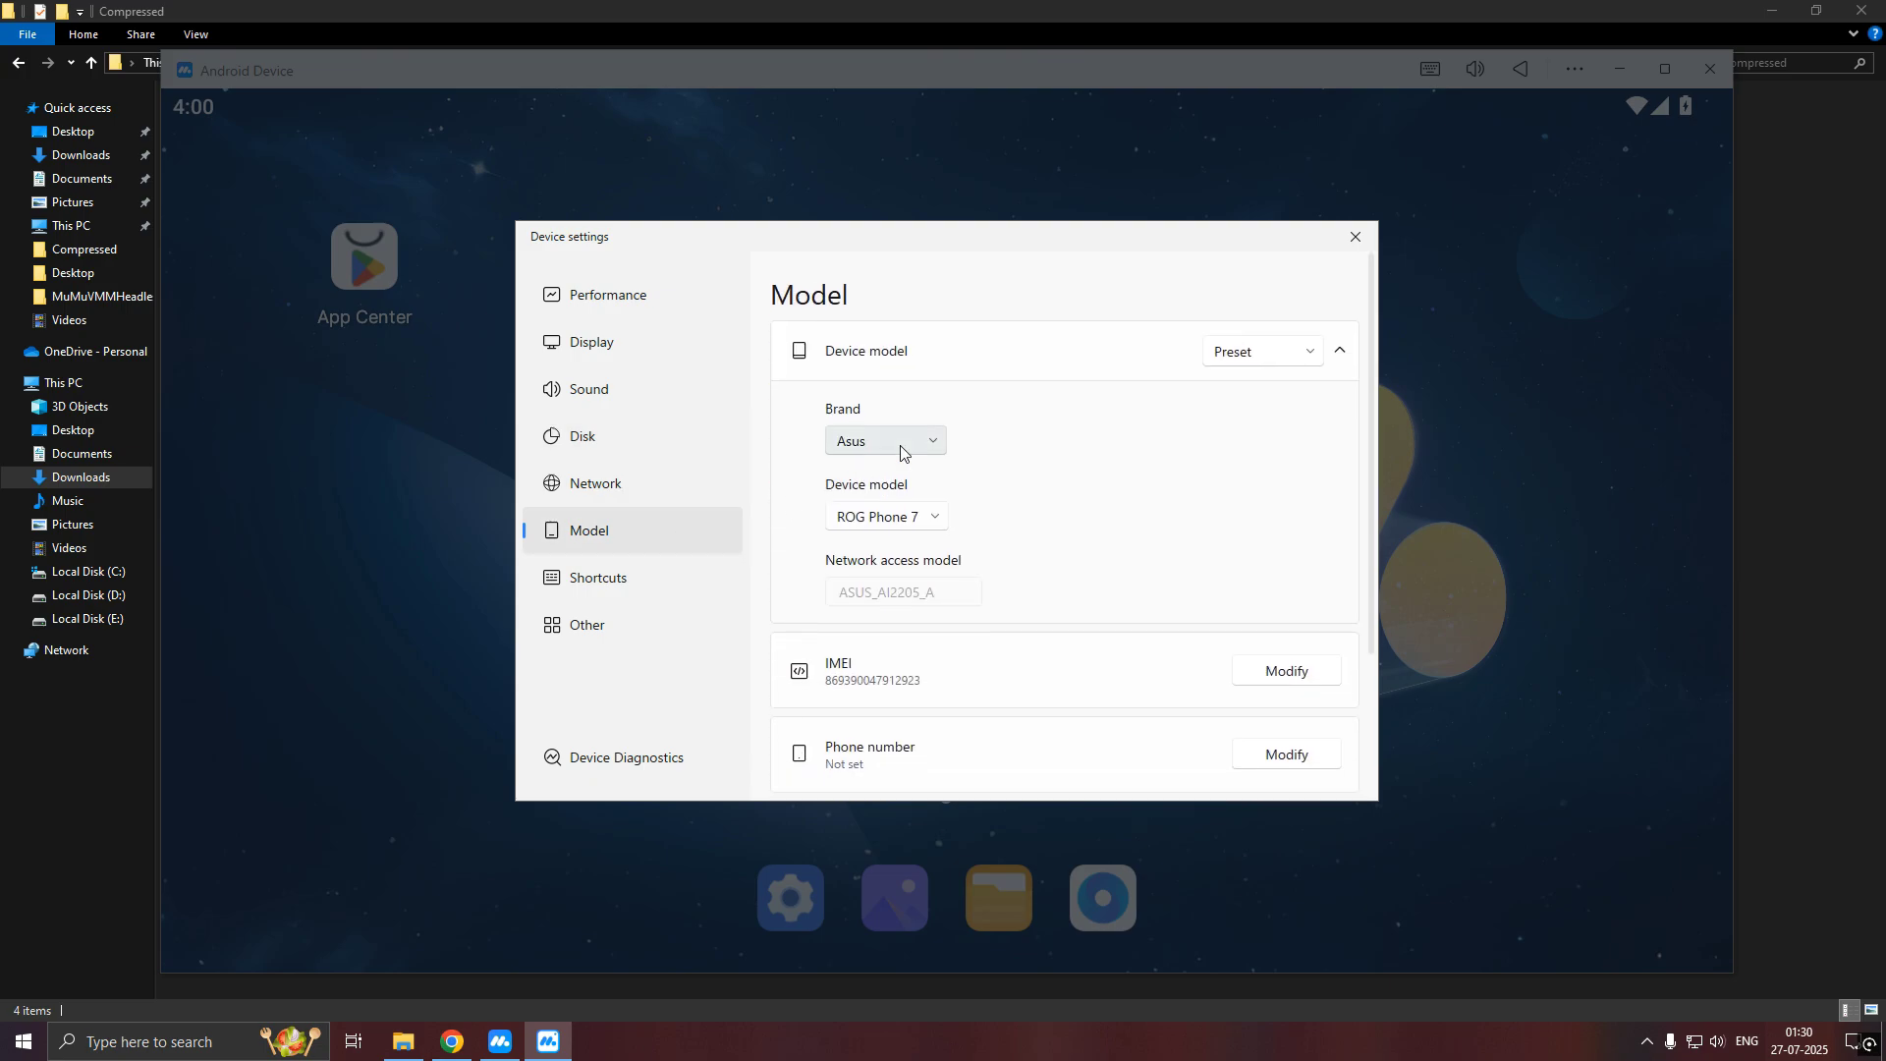
pyautogui.click(1178, 368)
pyautogui.click(1258, 351)
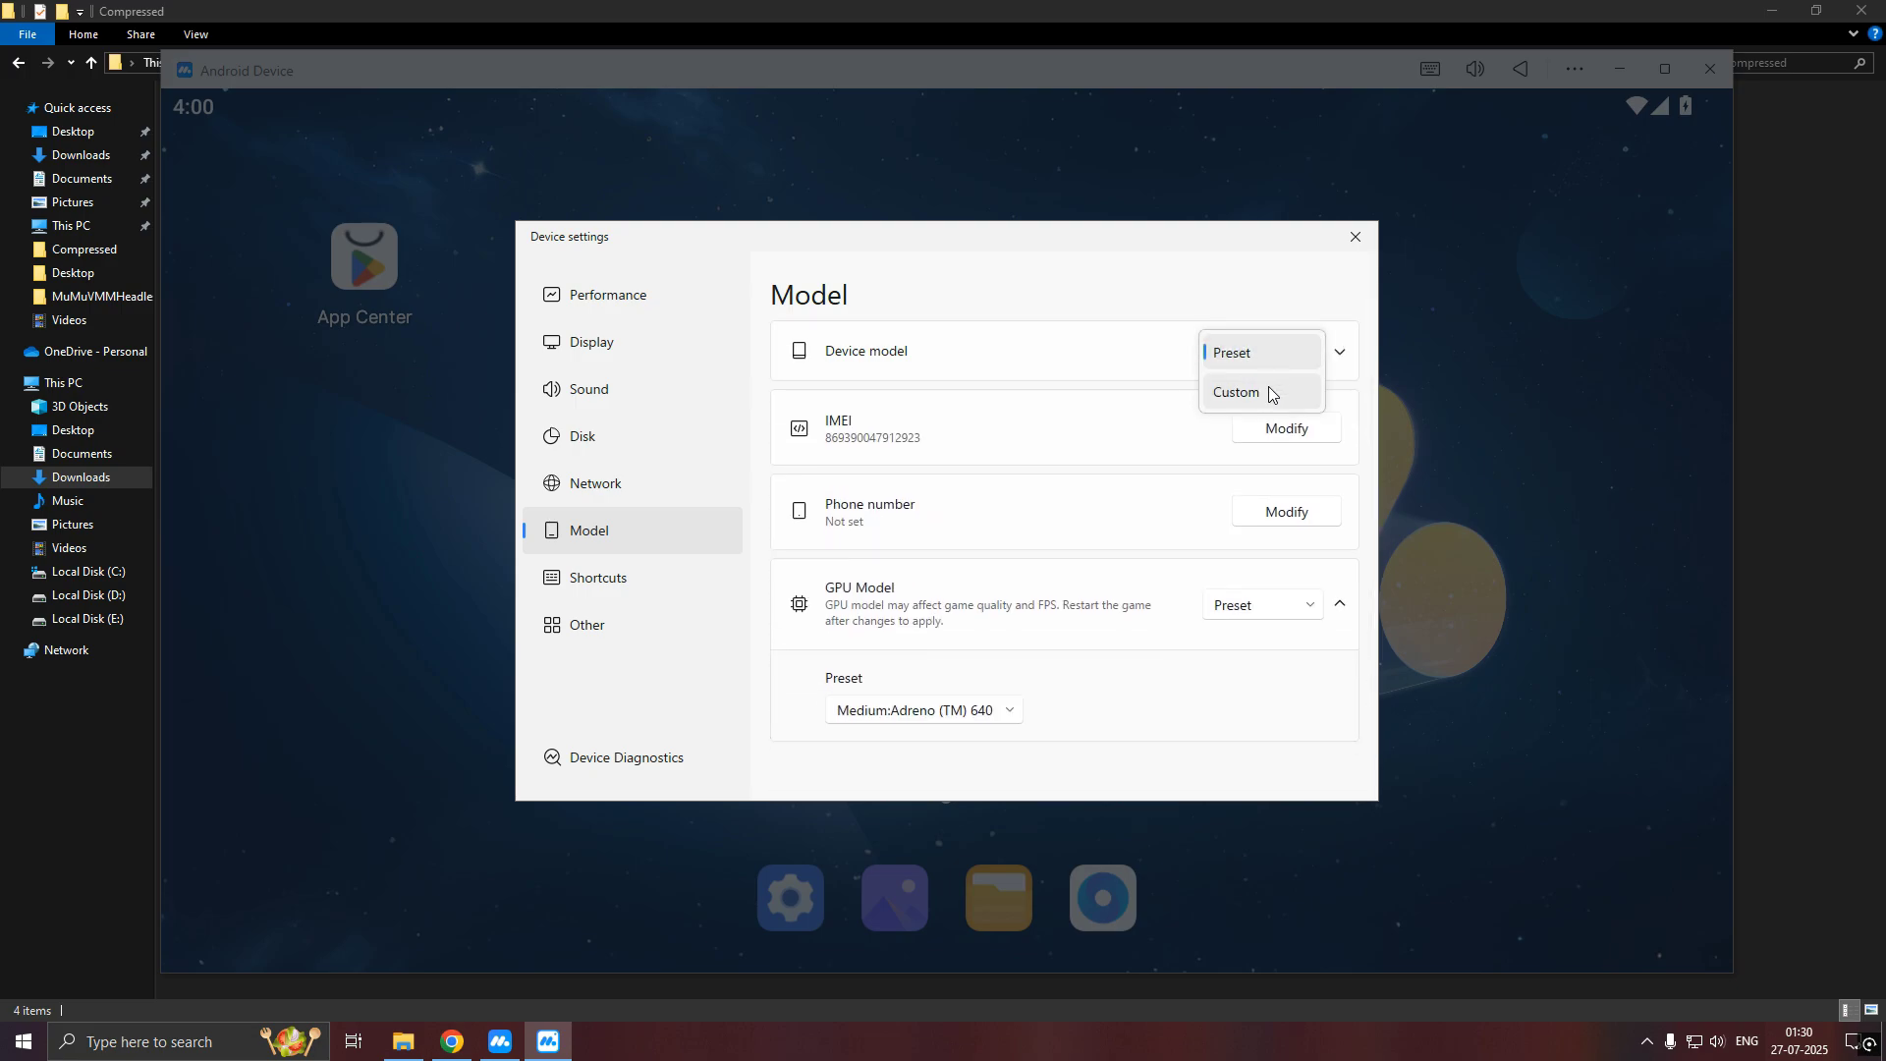
pyautogui.click(1267, 388)
pyautogui.click(1169, 351)
pyautogui.click(914, 441)
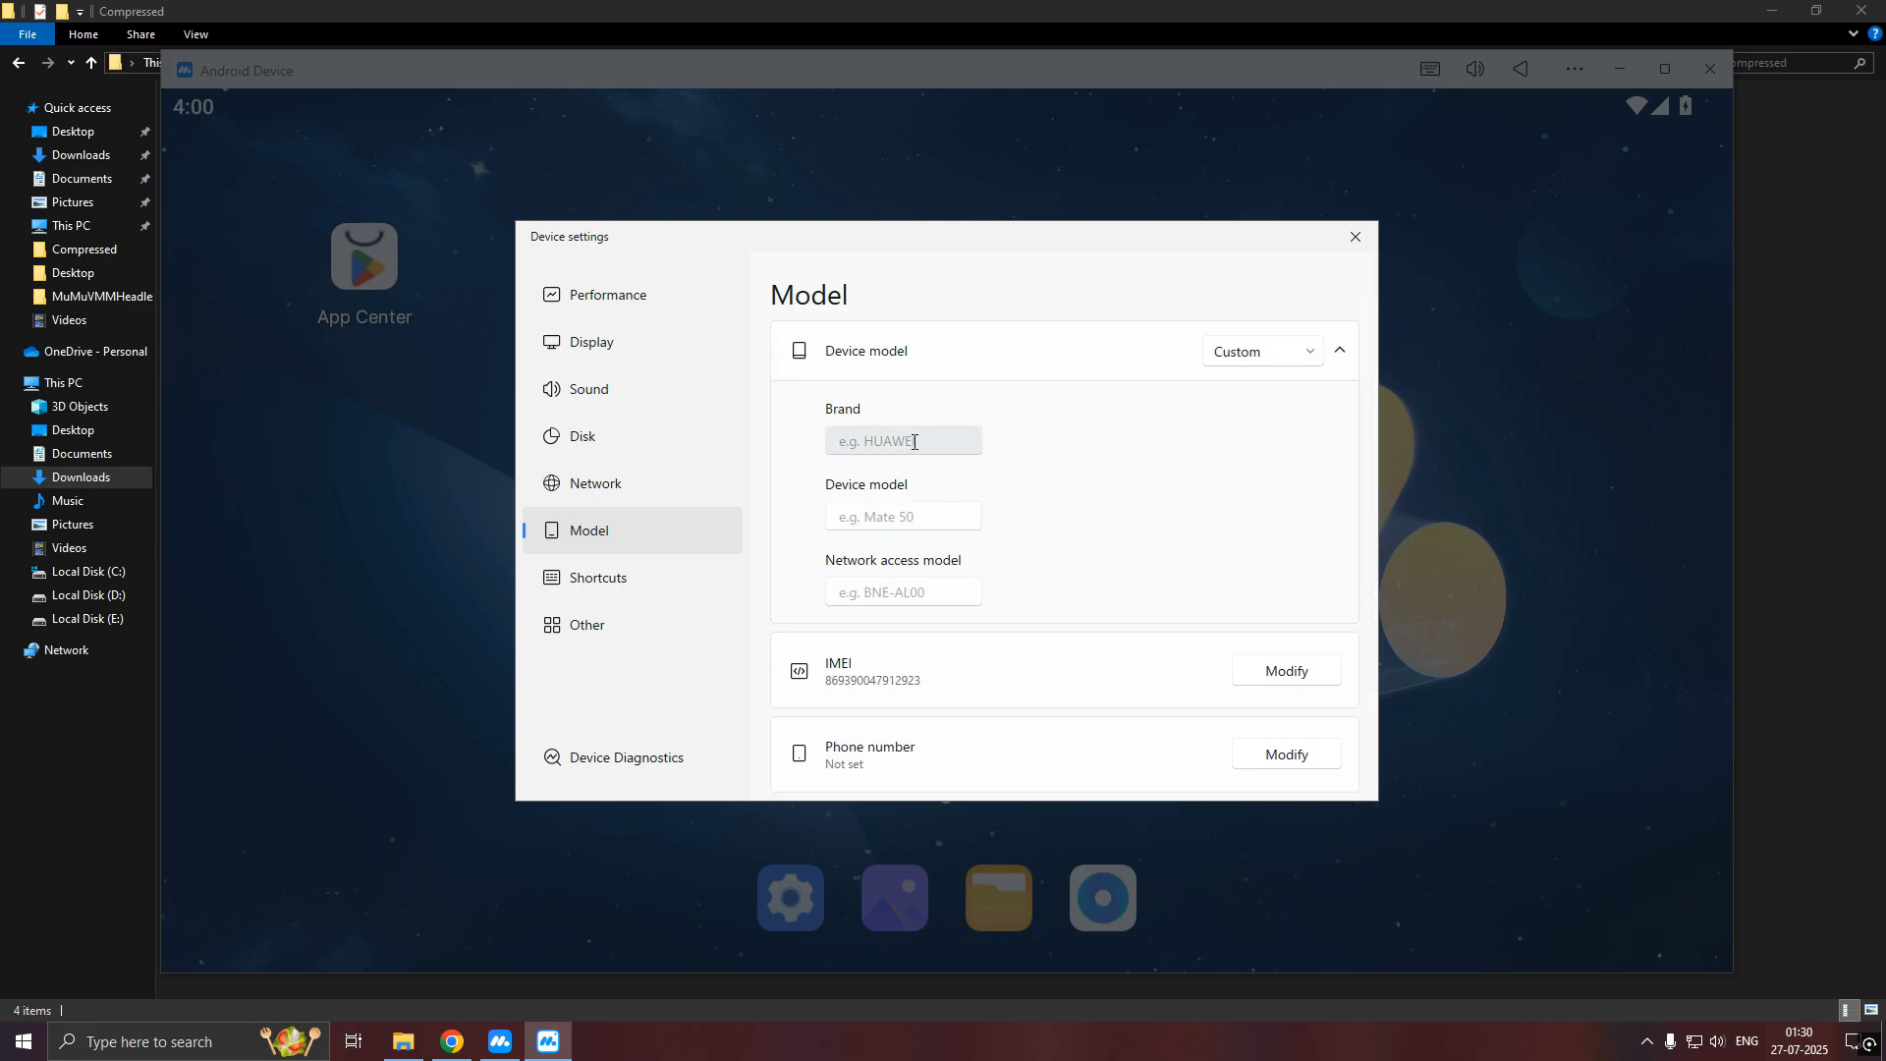
pyautogui.write('SAMSUNG')
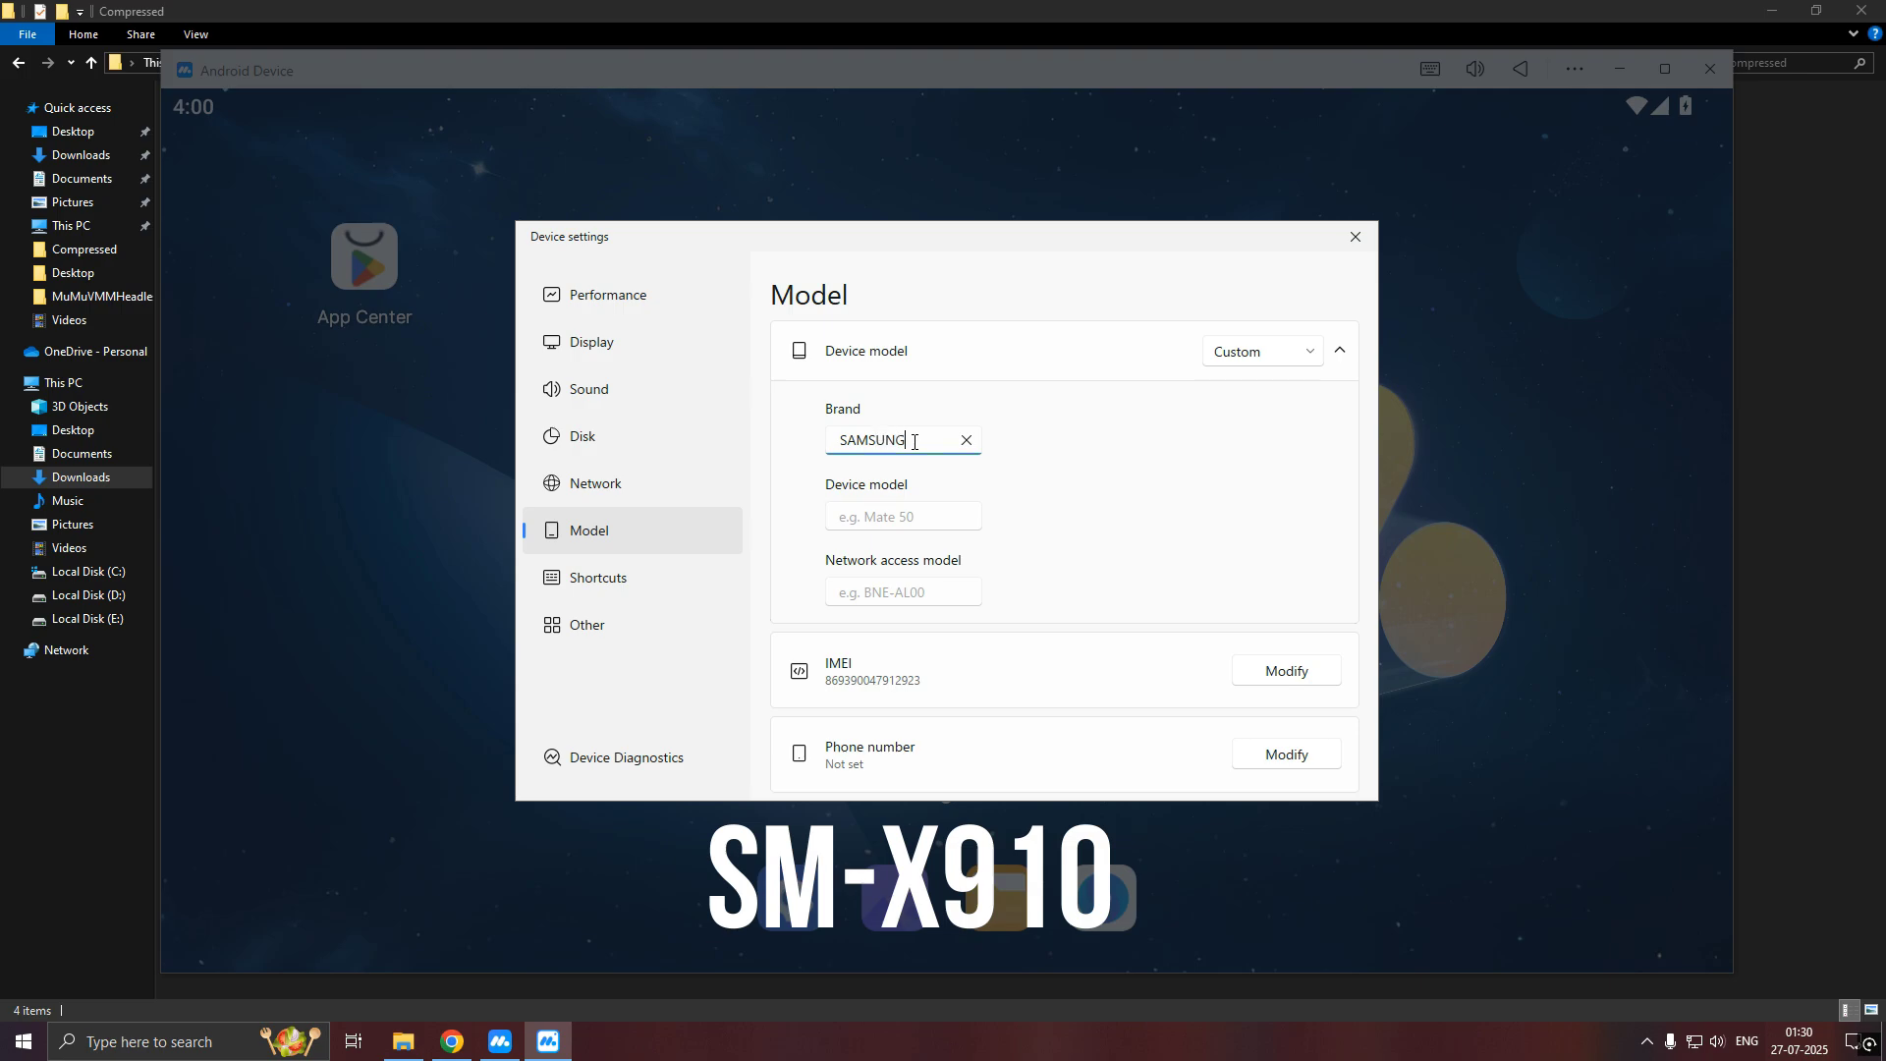
pyautogui.click(912, 522)
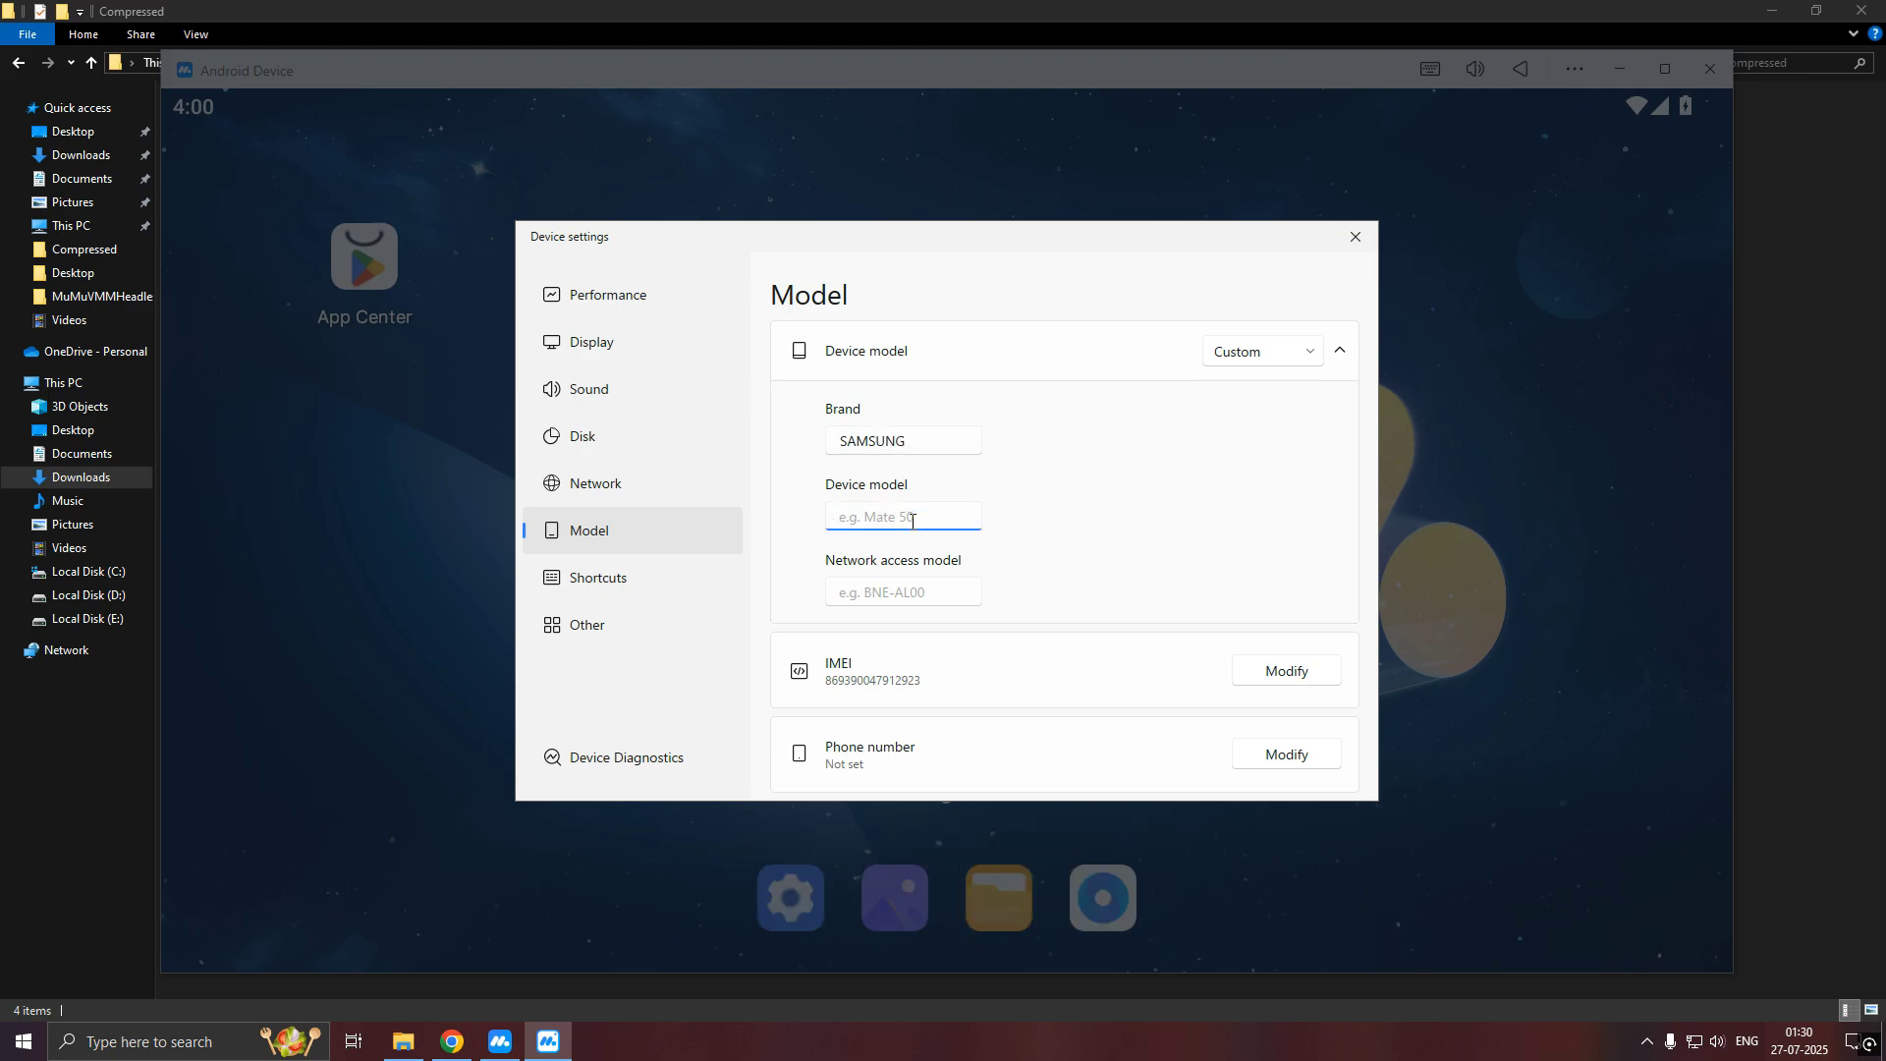
pyautogui.write('S24ULTRA')
pyautogui.click(905, 593)
pyautogui.write('S')
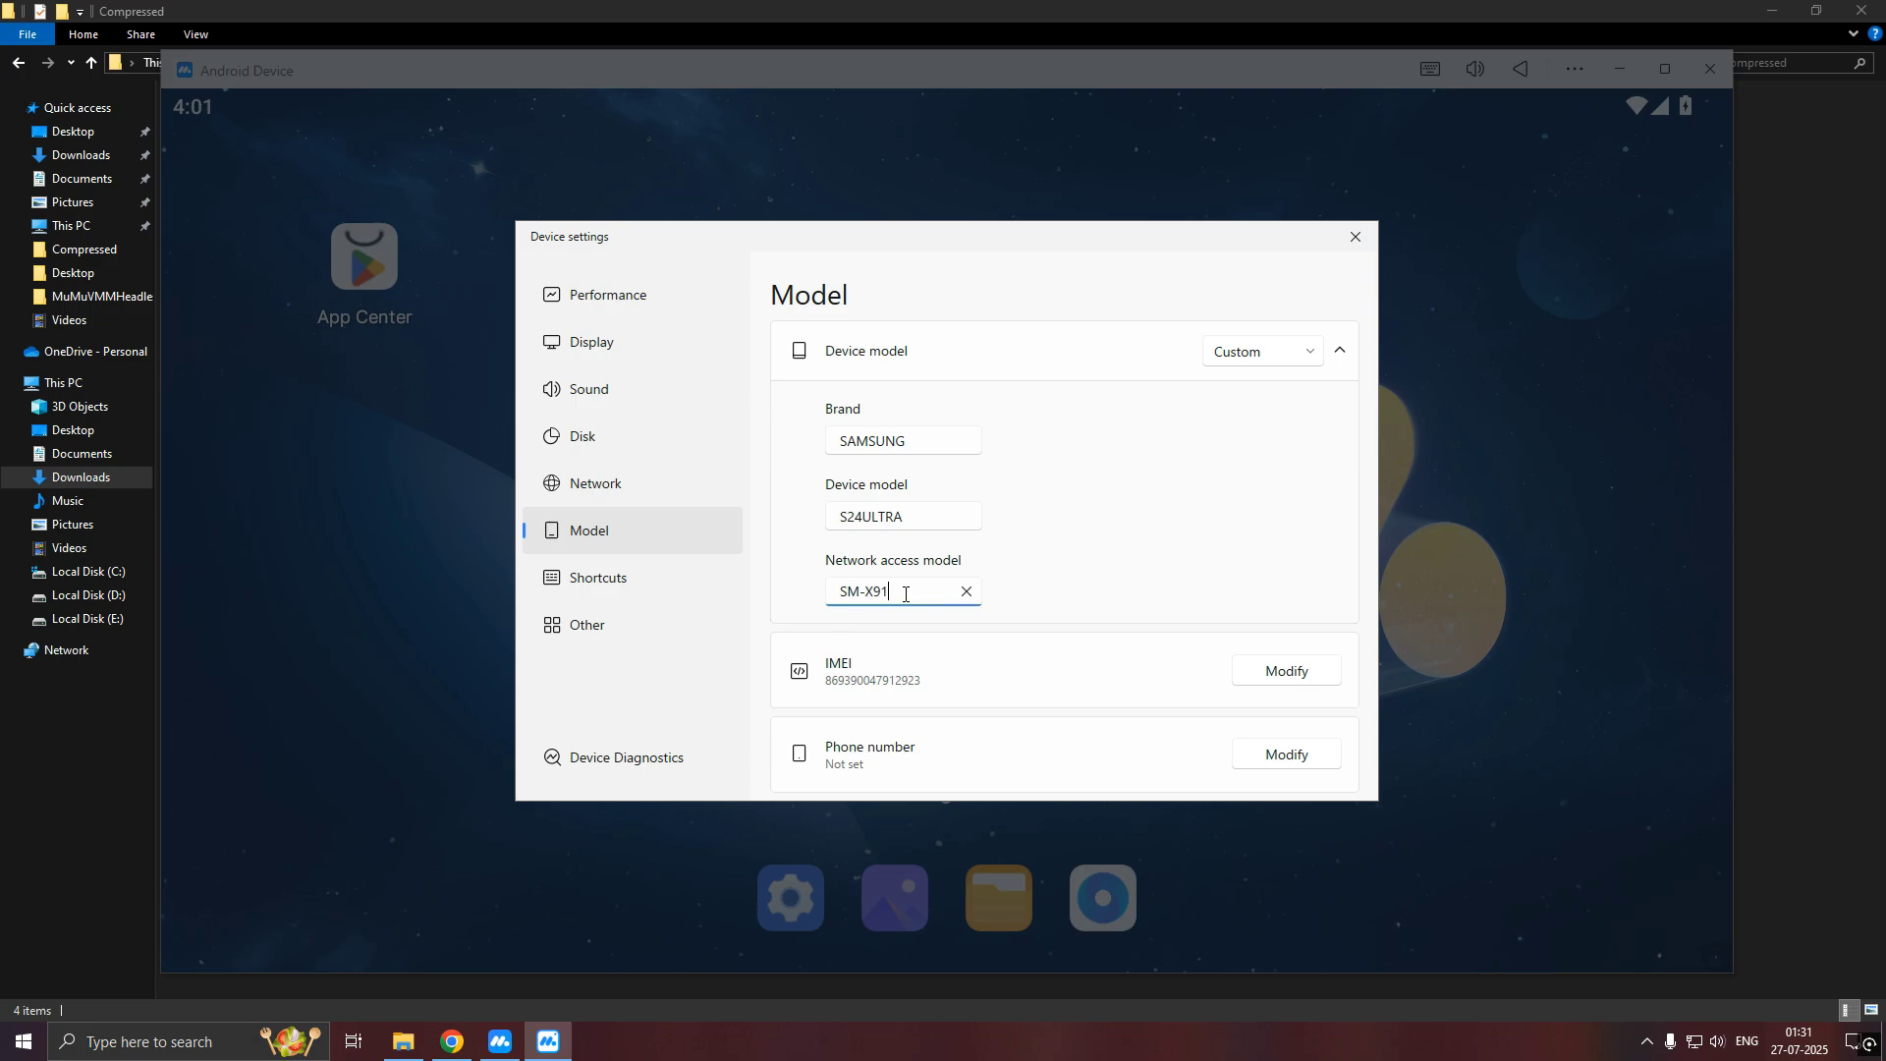
pyautogui.click(1073, 581)
# Set the GPU model preset to High:Adreno (TM) 740
pyautogui.scroll(-2, 899, 530)
pyautogui.scroll(-2, 899, 530)
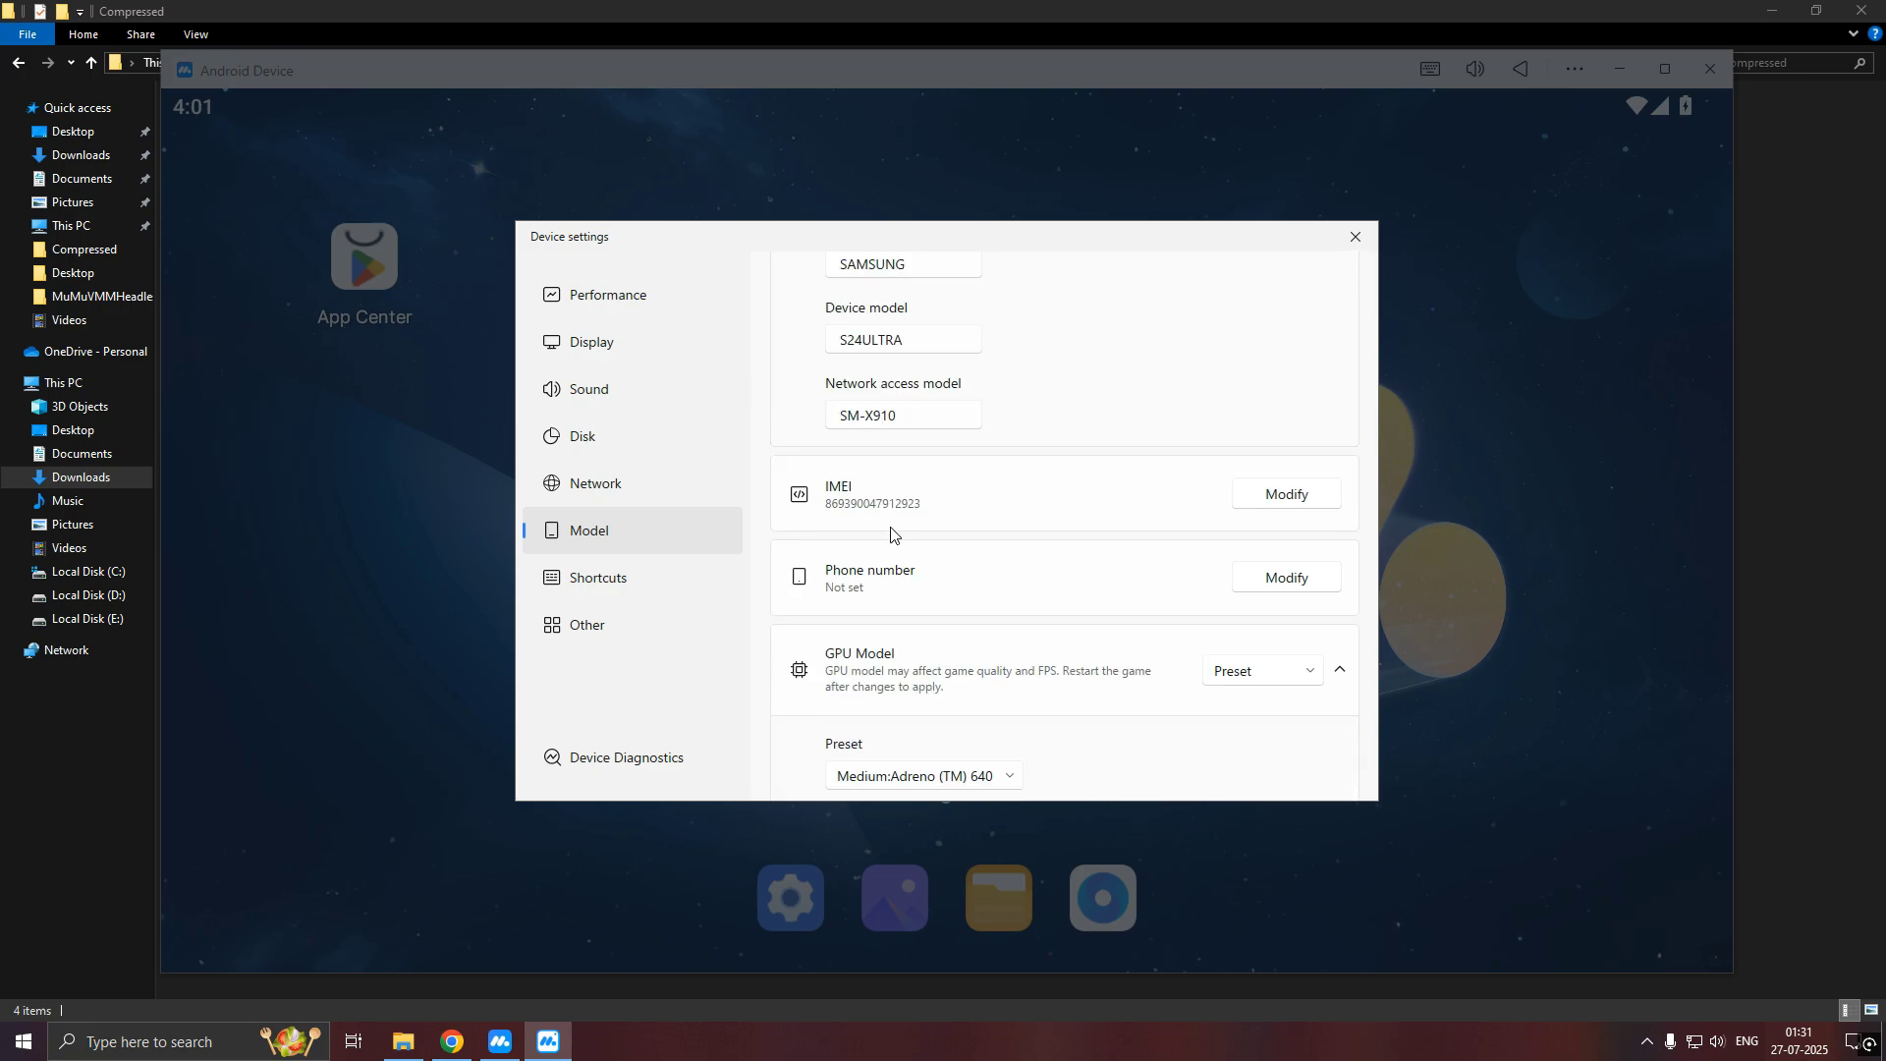
pyautogui.click(931, 748)
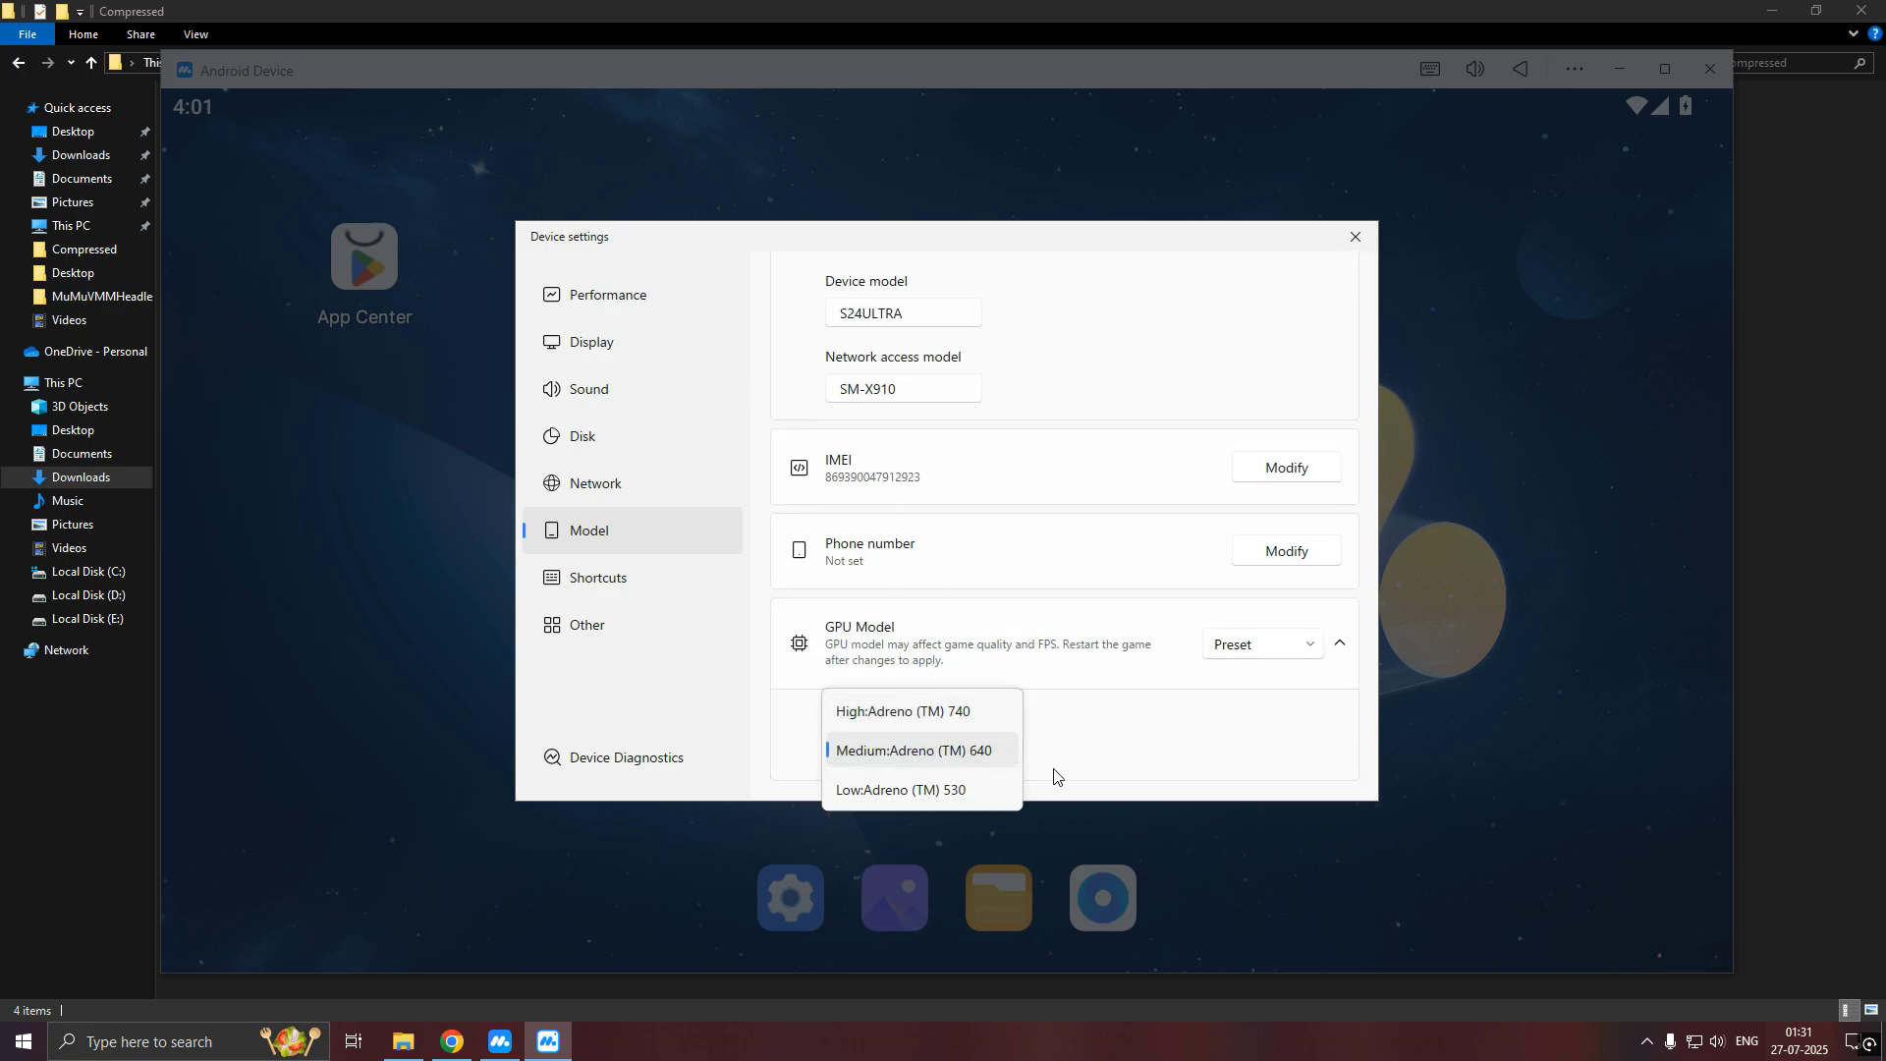
pyautogui.click(938, 711)
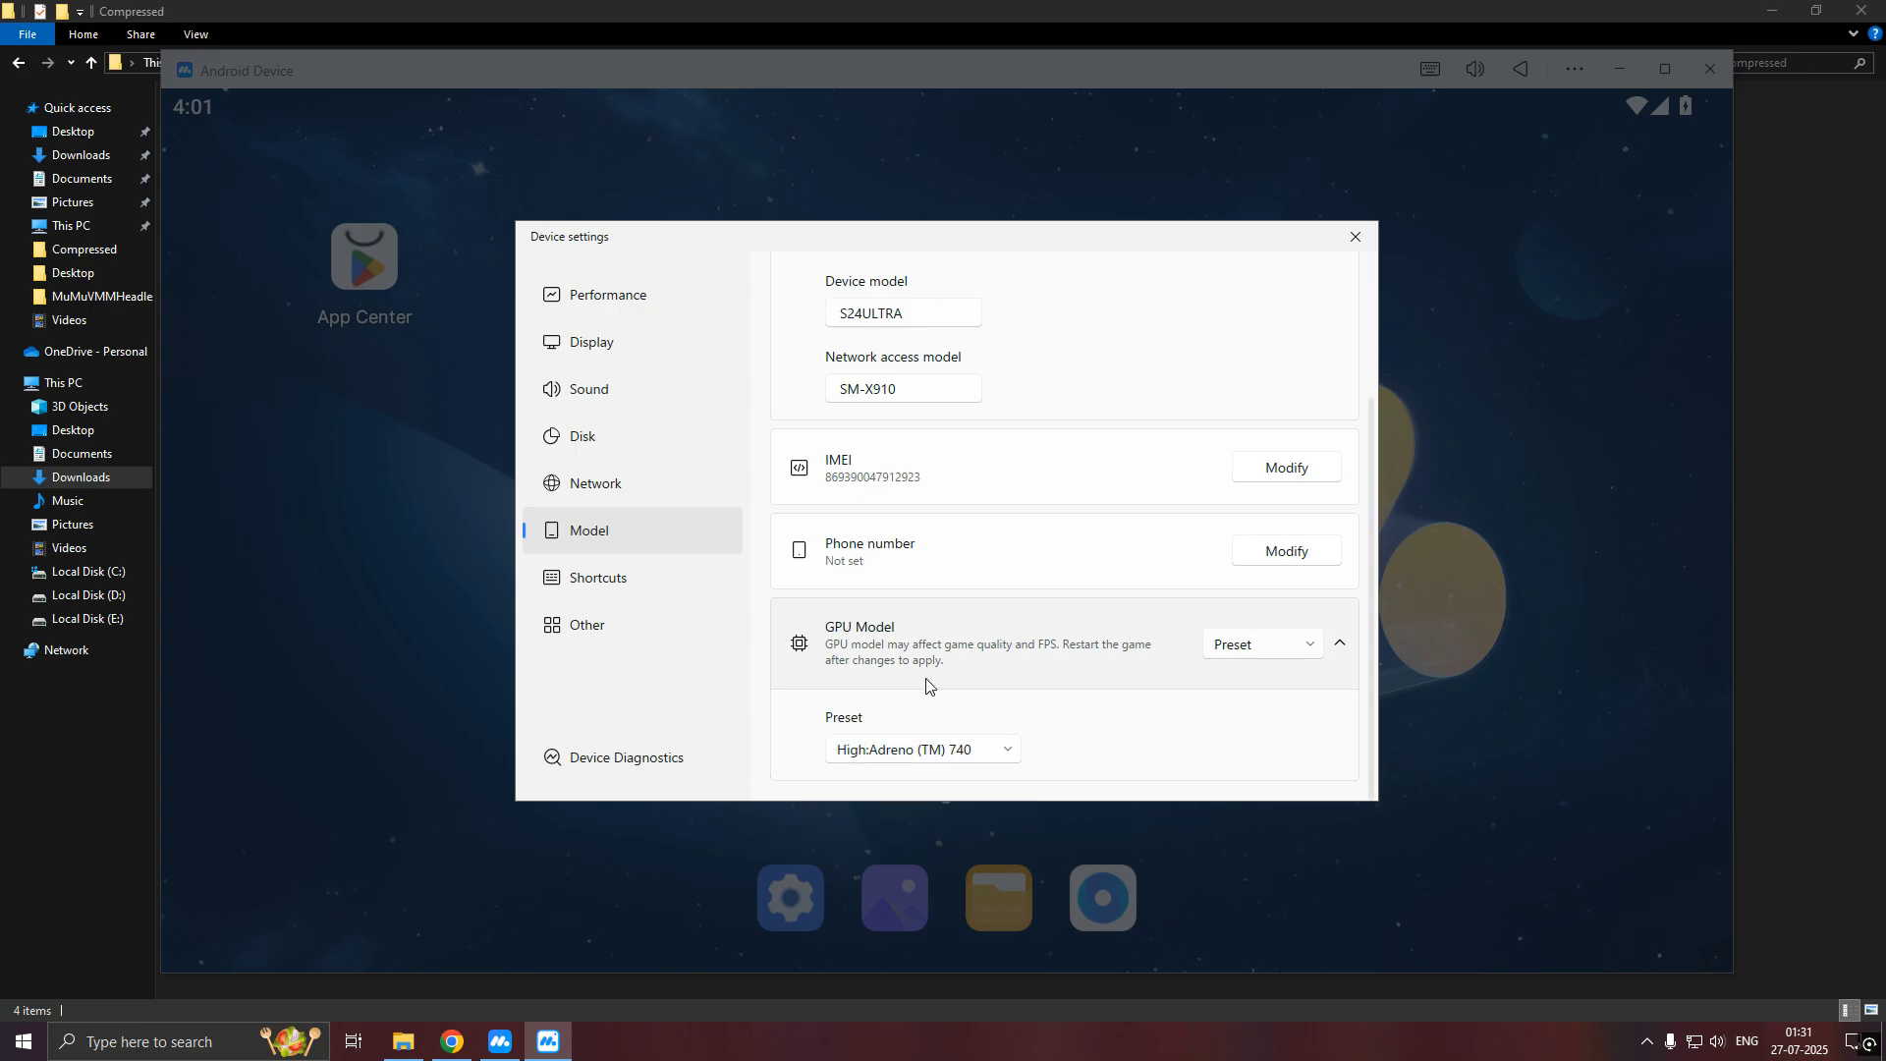
# Enable root in the other device settings and restart the emulator to apply the changes
pyautogui.click(673, 597)
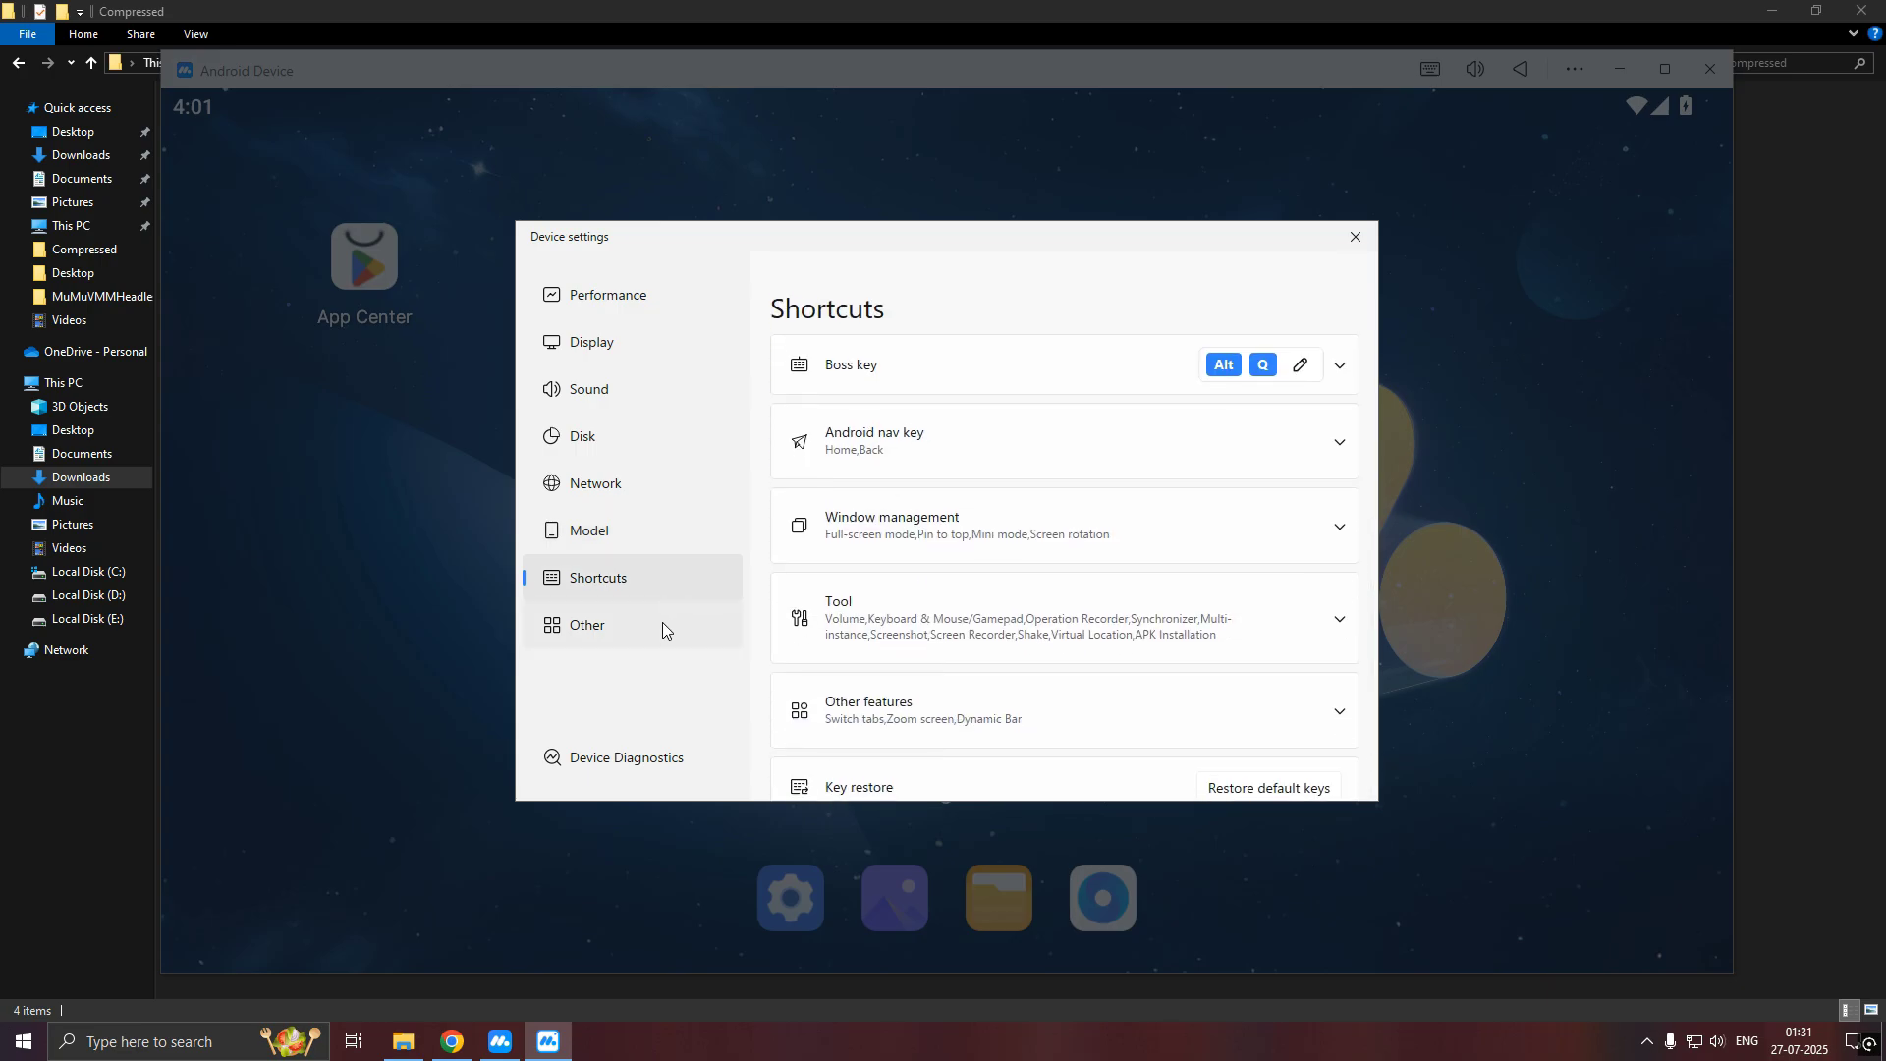
pyautogui.click(650, 631)
pyautogui.scroll(-2, 917, 602)
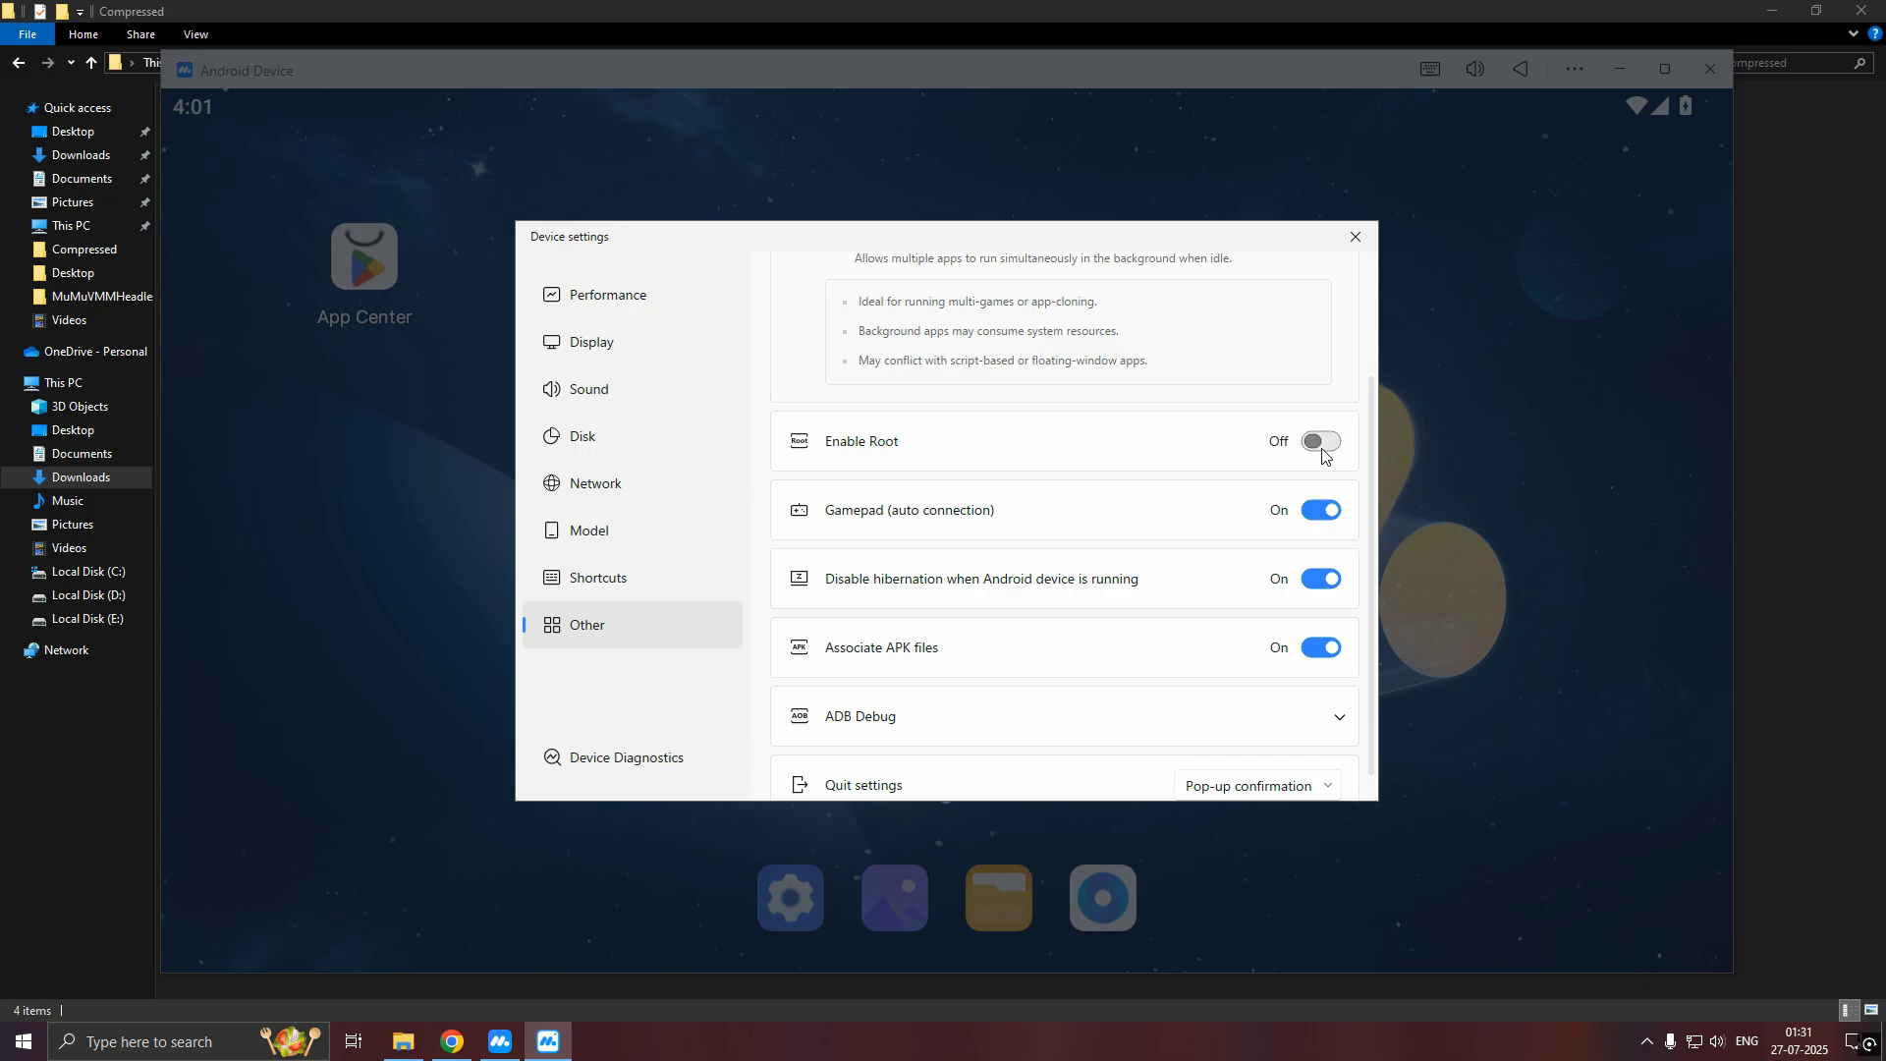
pyautogui.click(1318, 446)
pyautogui.scroll(-1, 885, 486)
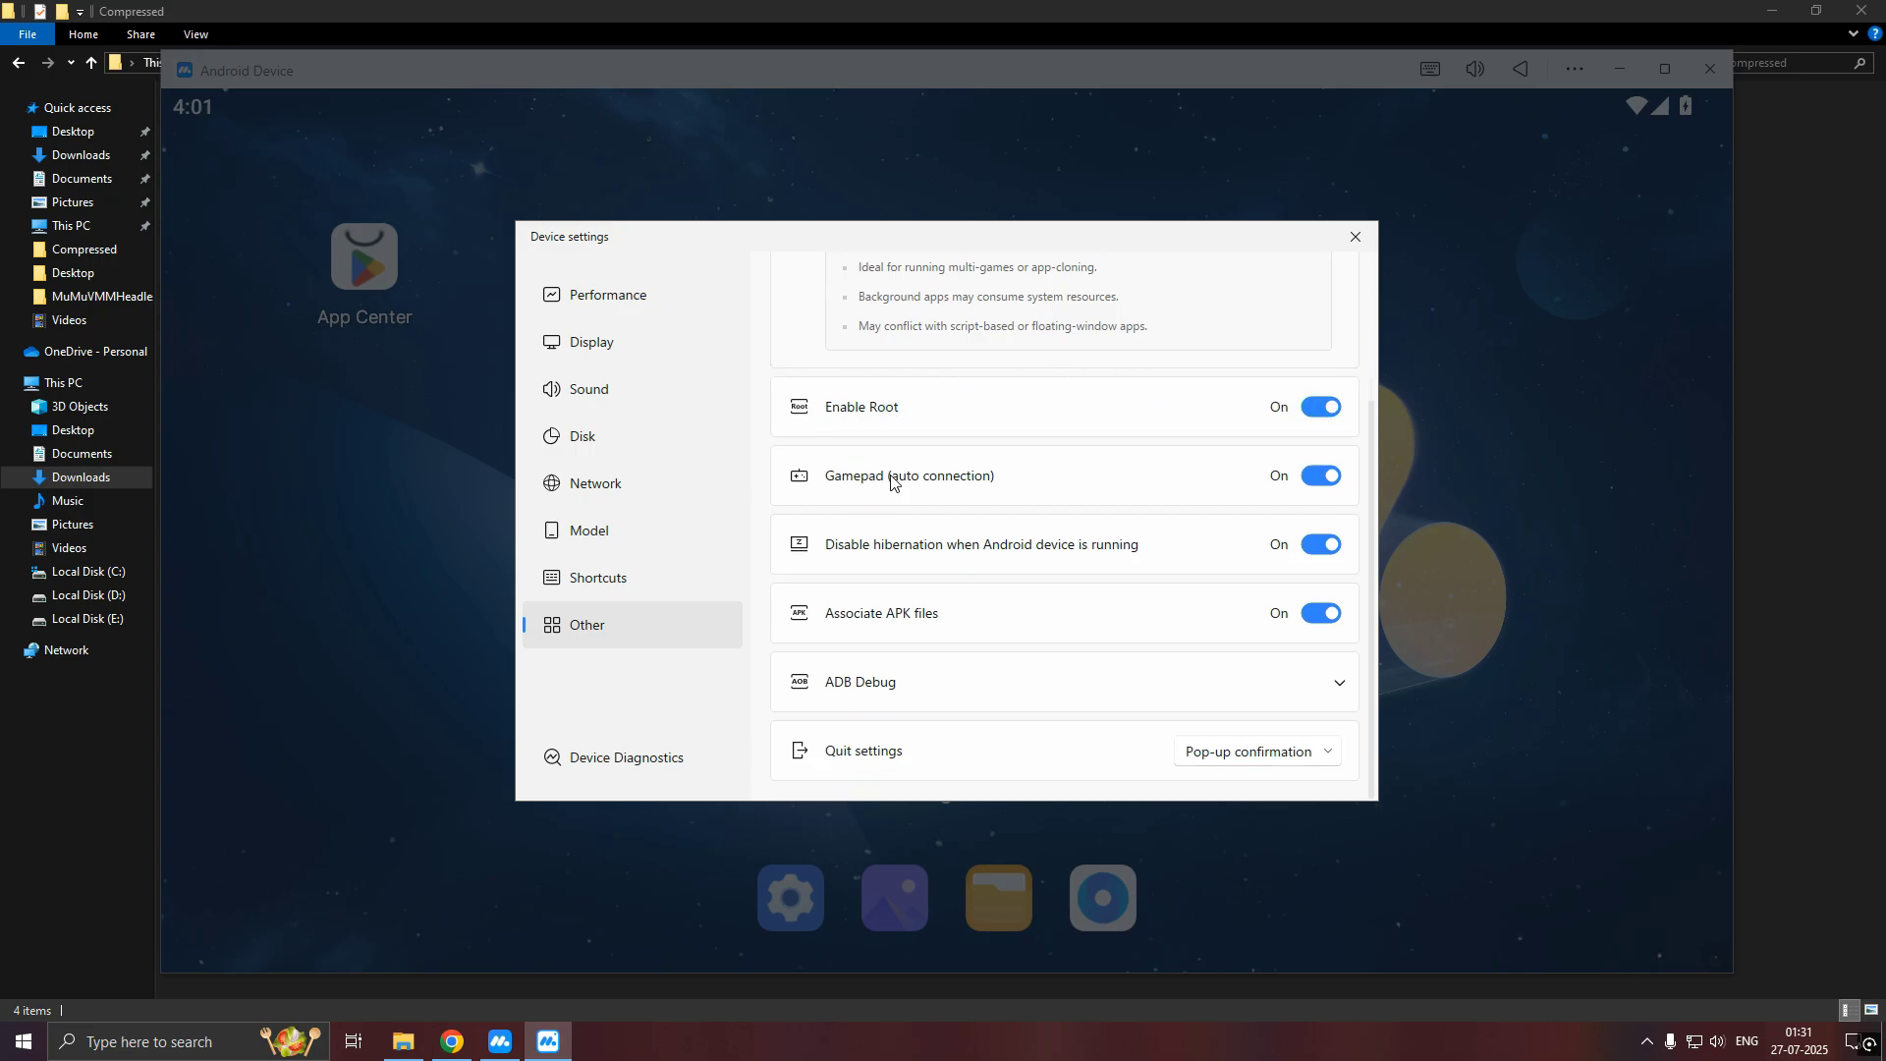
pyautogui.click(1360, 239)
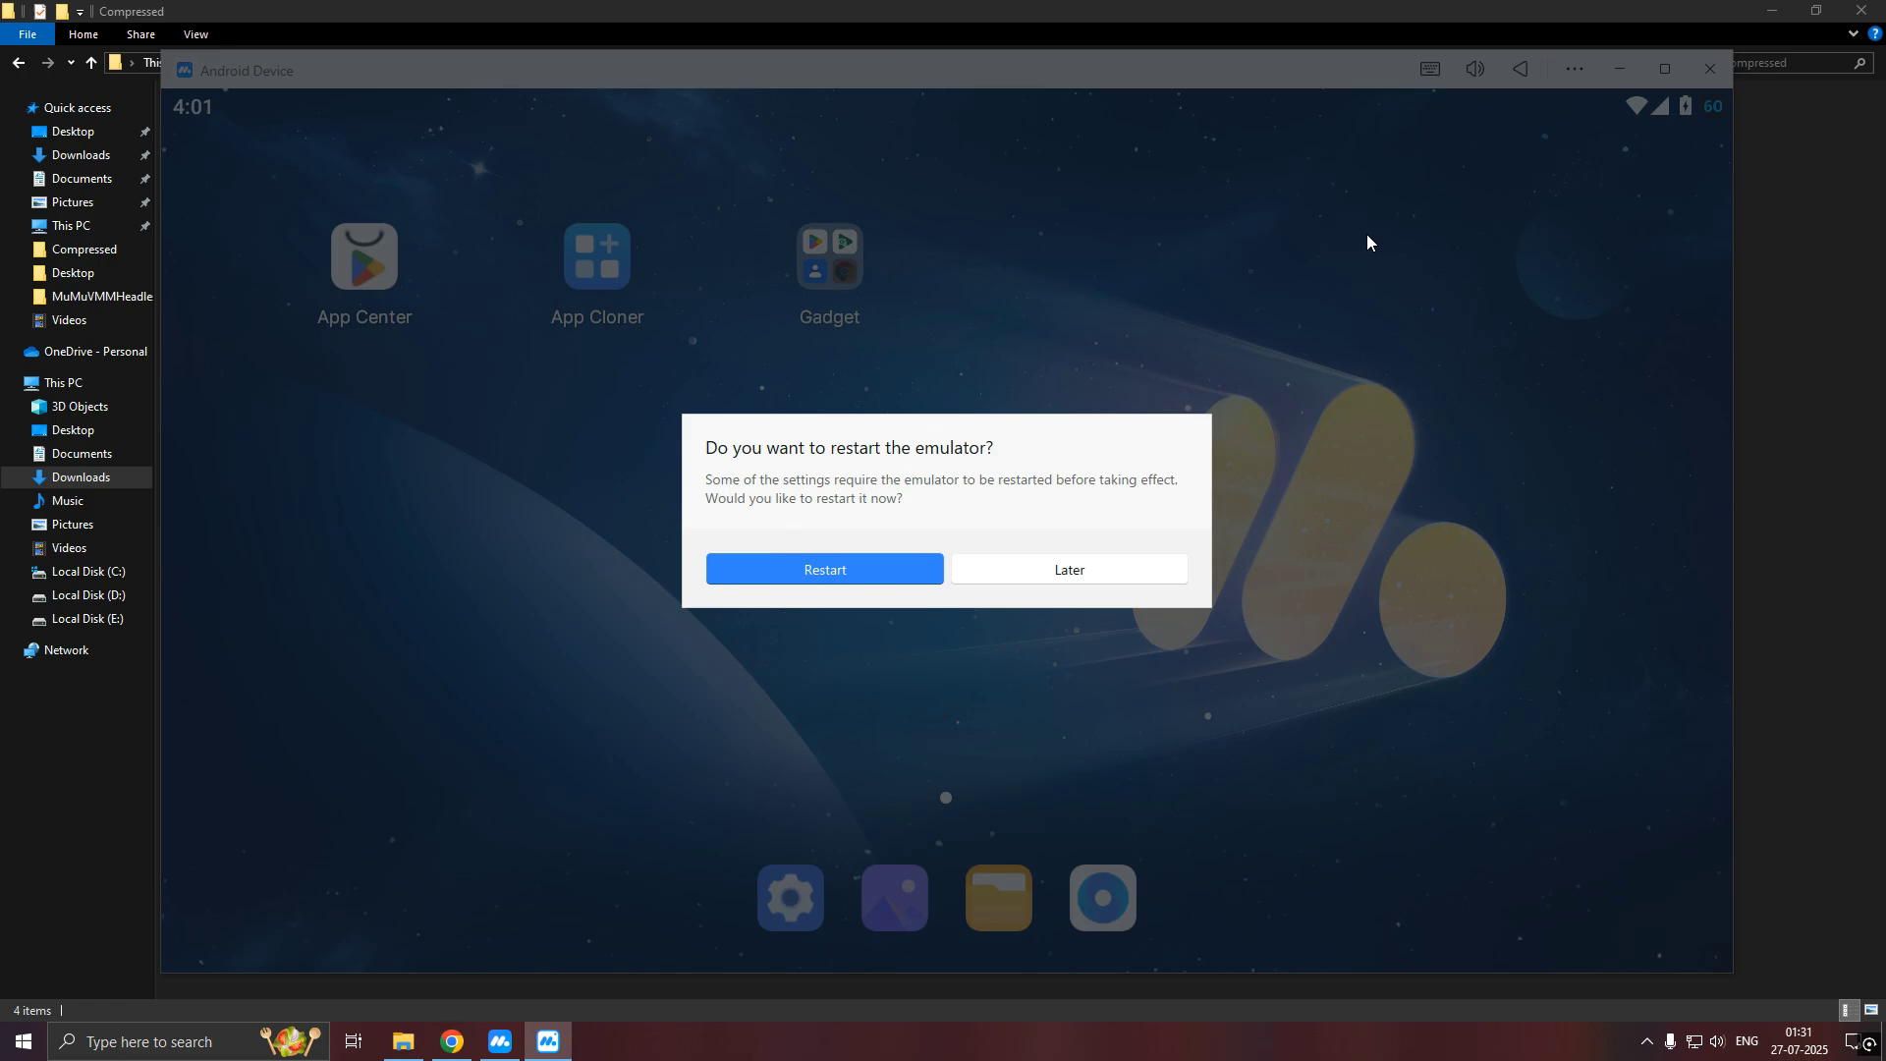
pyautogui.click(767, 565)
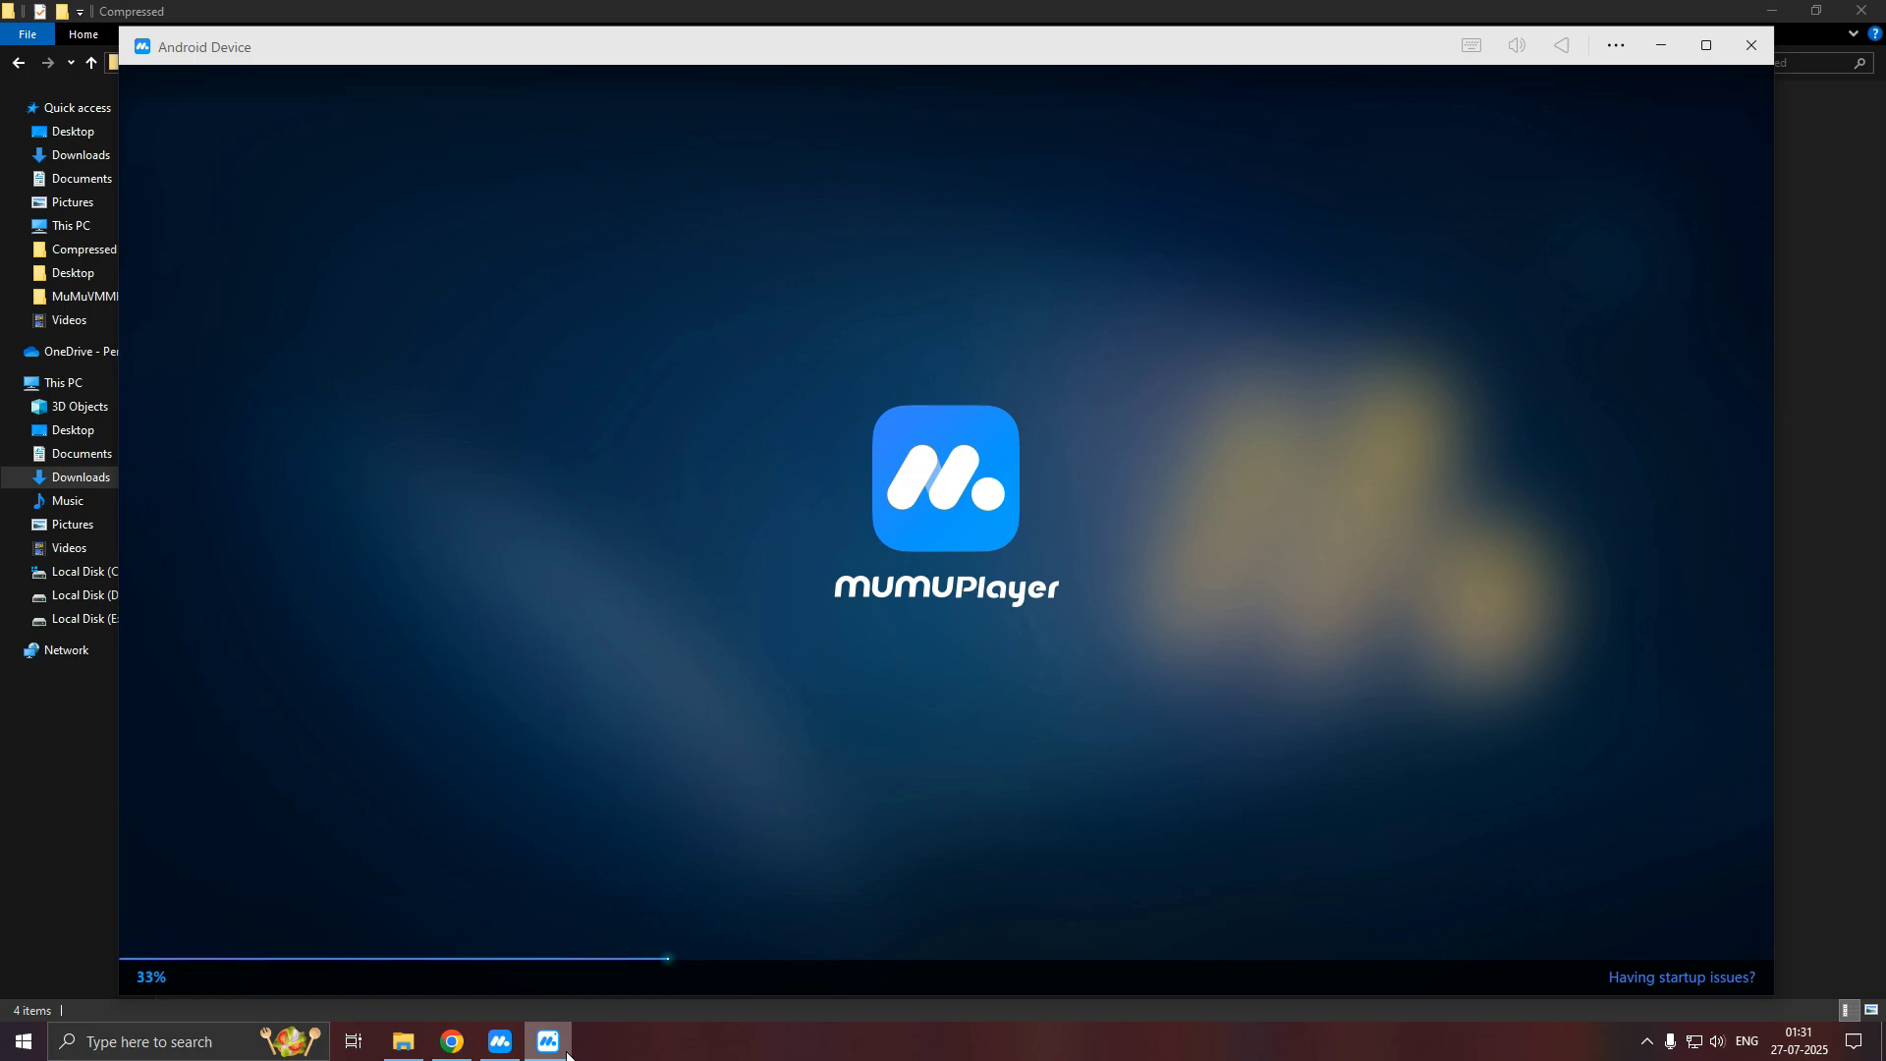
# Pin the MuMu Android Device to the taskbar and close the MuMuPlayer device manager window
pyautogui.moveTo(560, 1053)
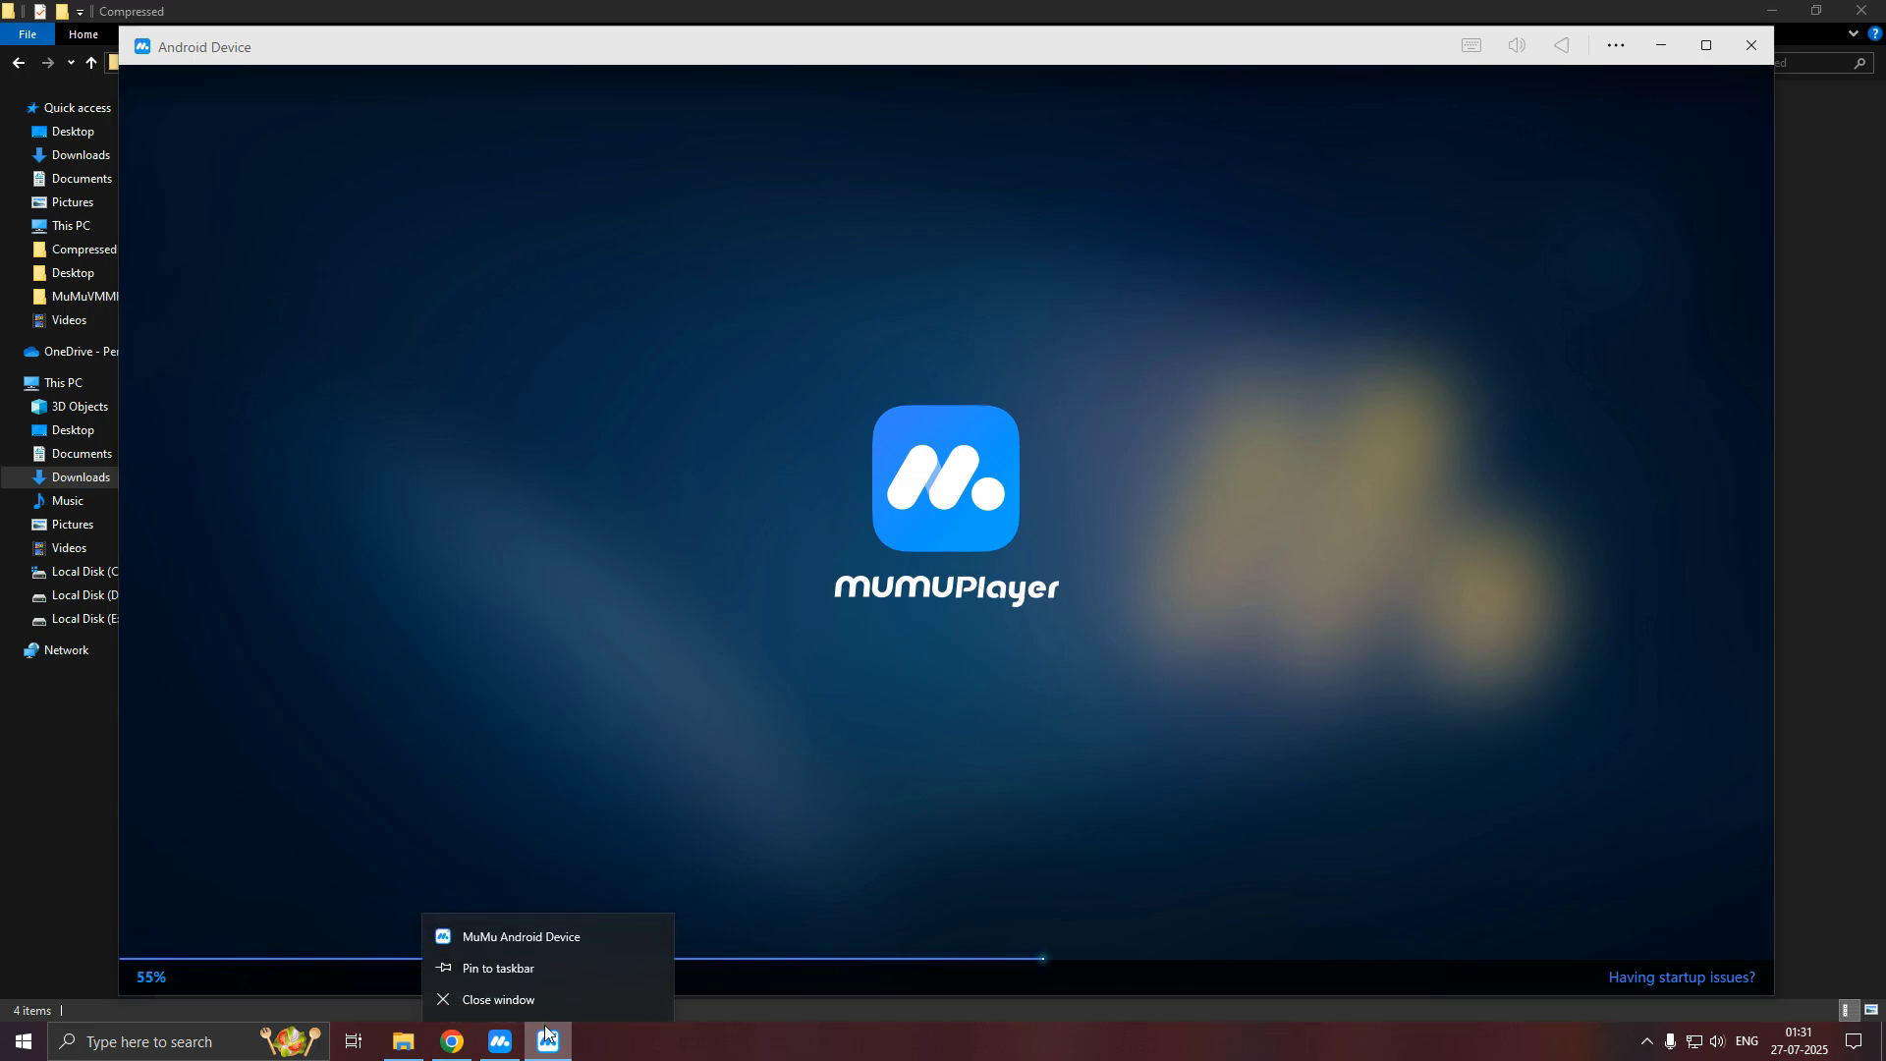
pyautogui.click(527, 964)
pyautogui.click(503, 1041)
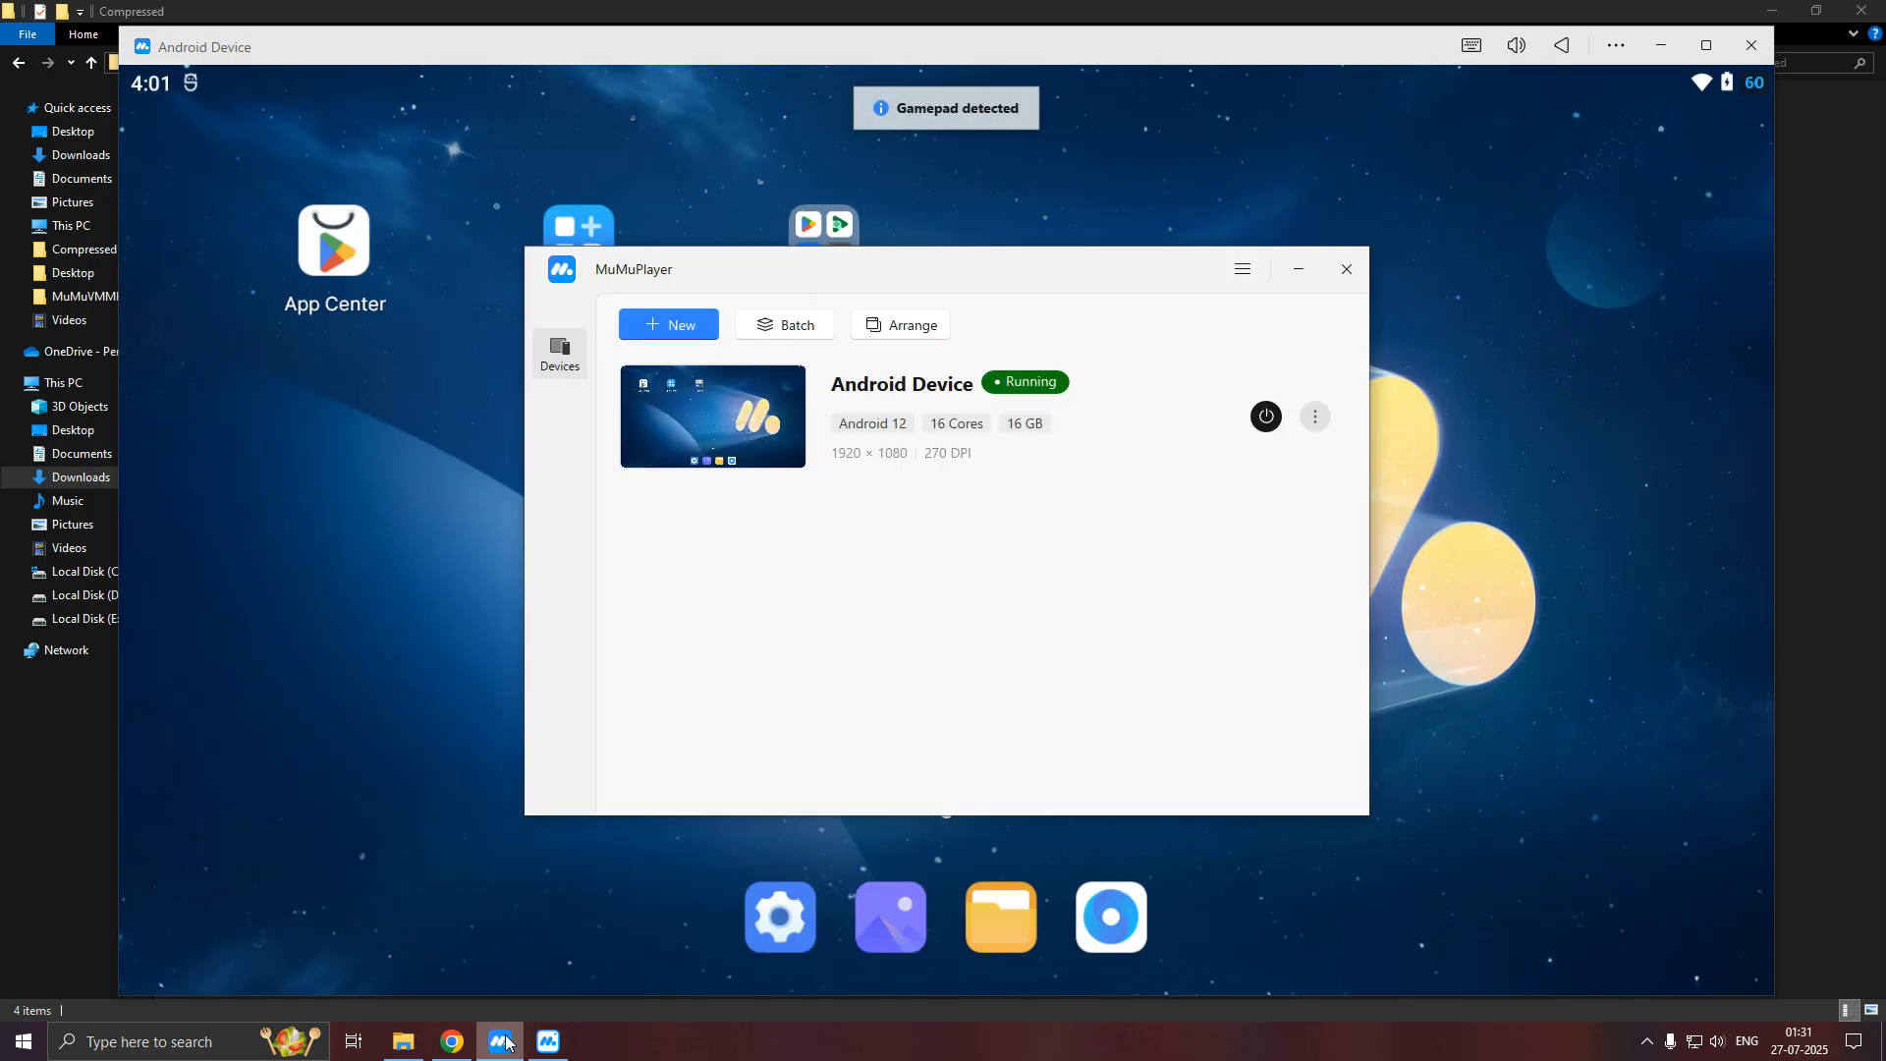
pyautogui.click(1348, 269)
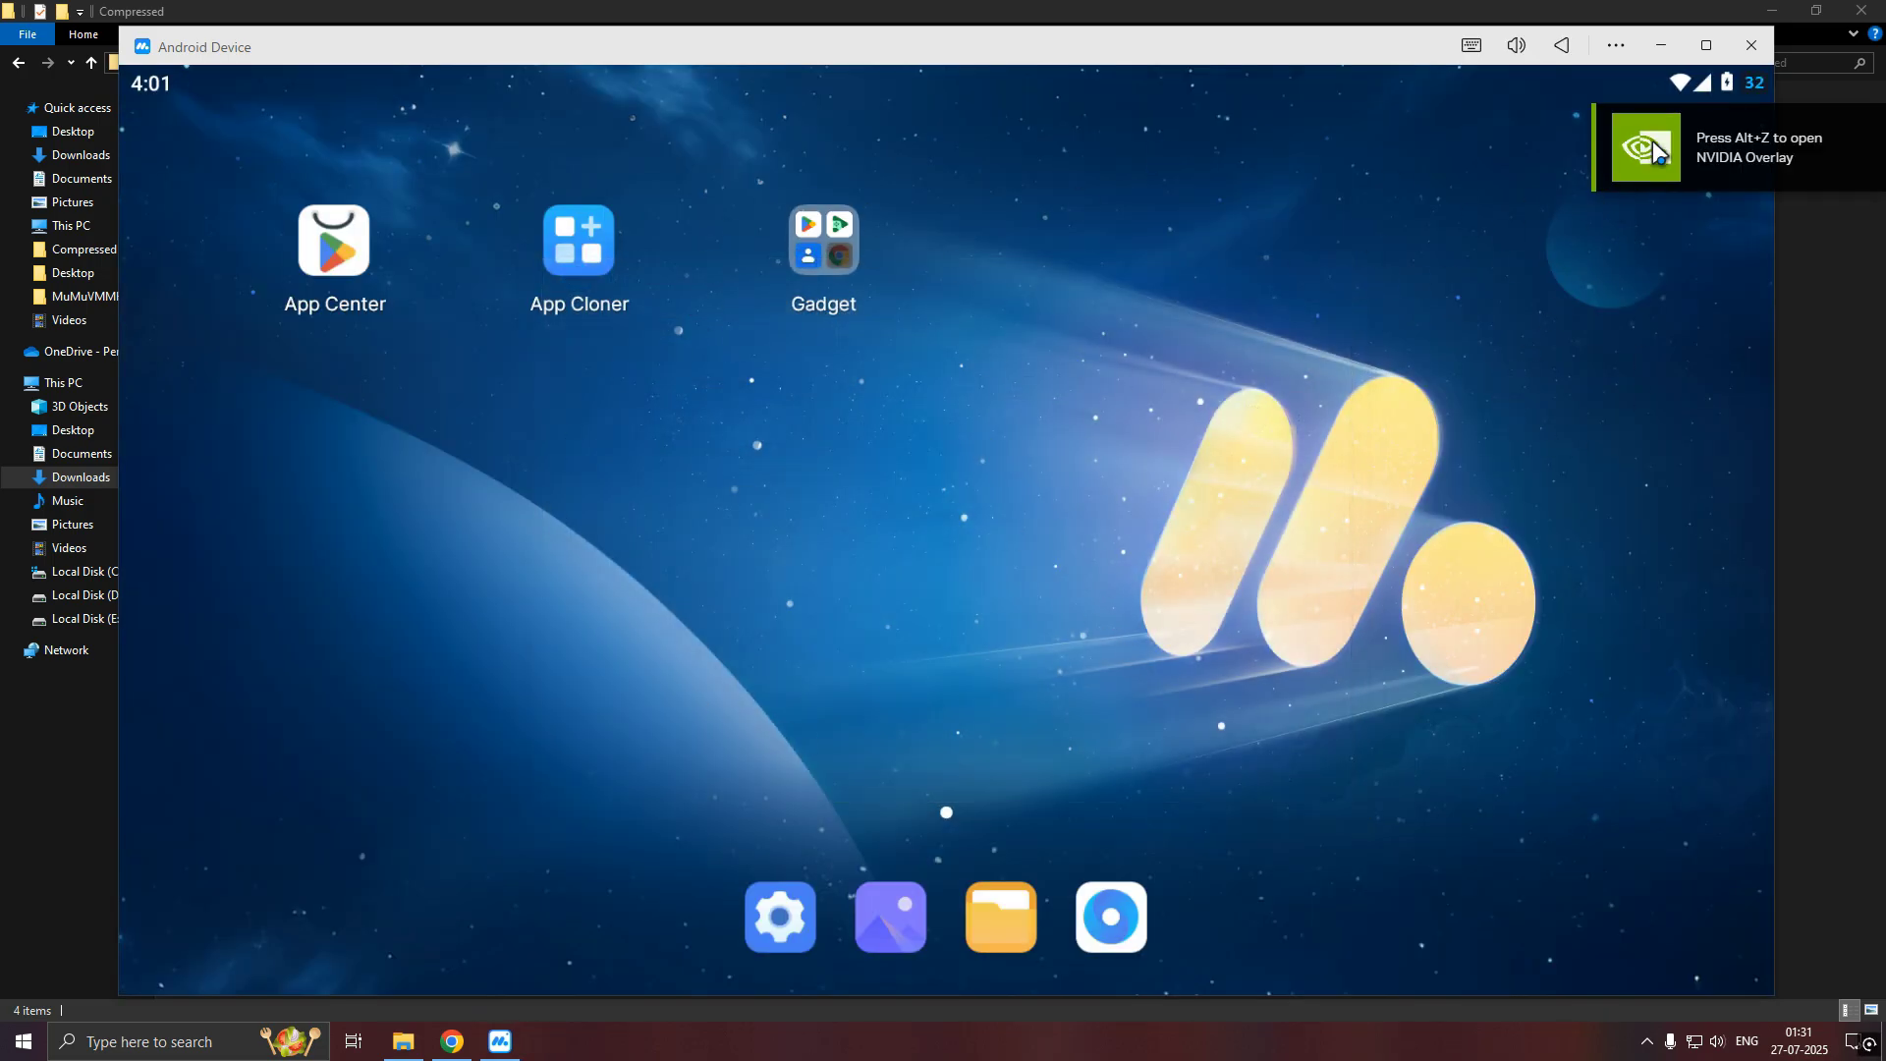
# Find ZArchiver by ZDevs in the Play Store on the Android device and install it
pyautogui.click(828, 222)
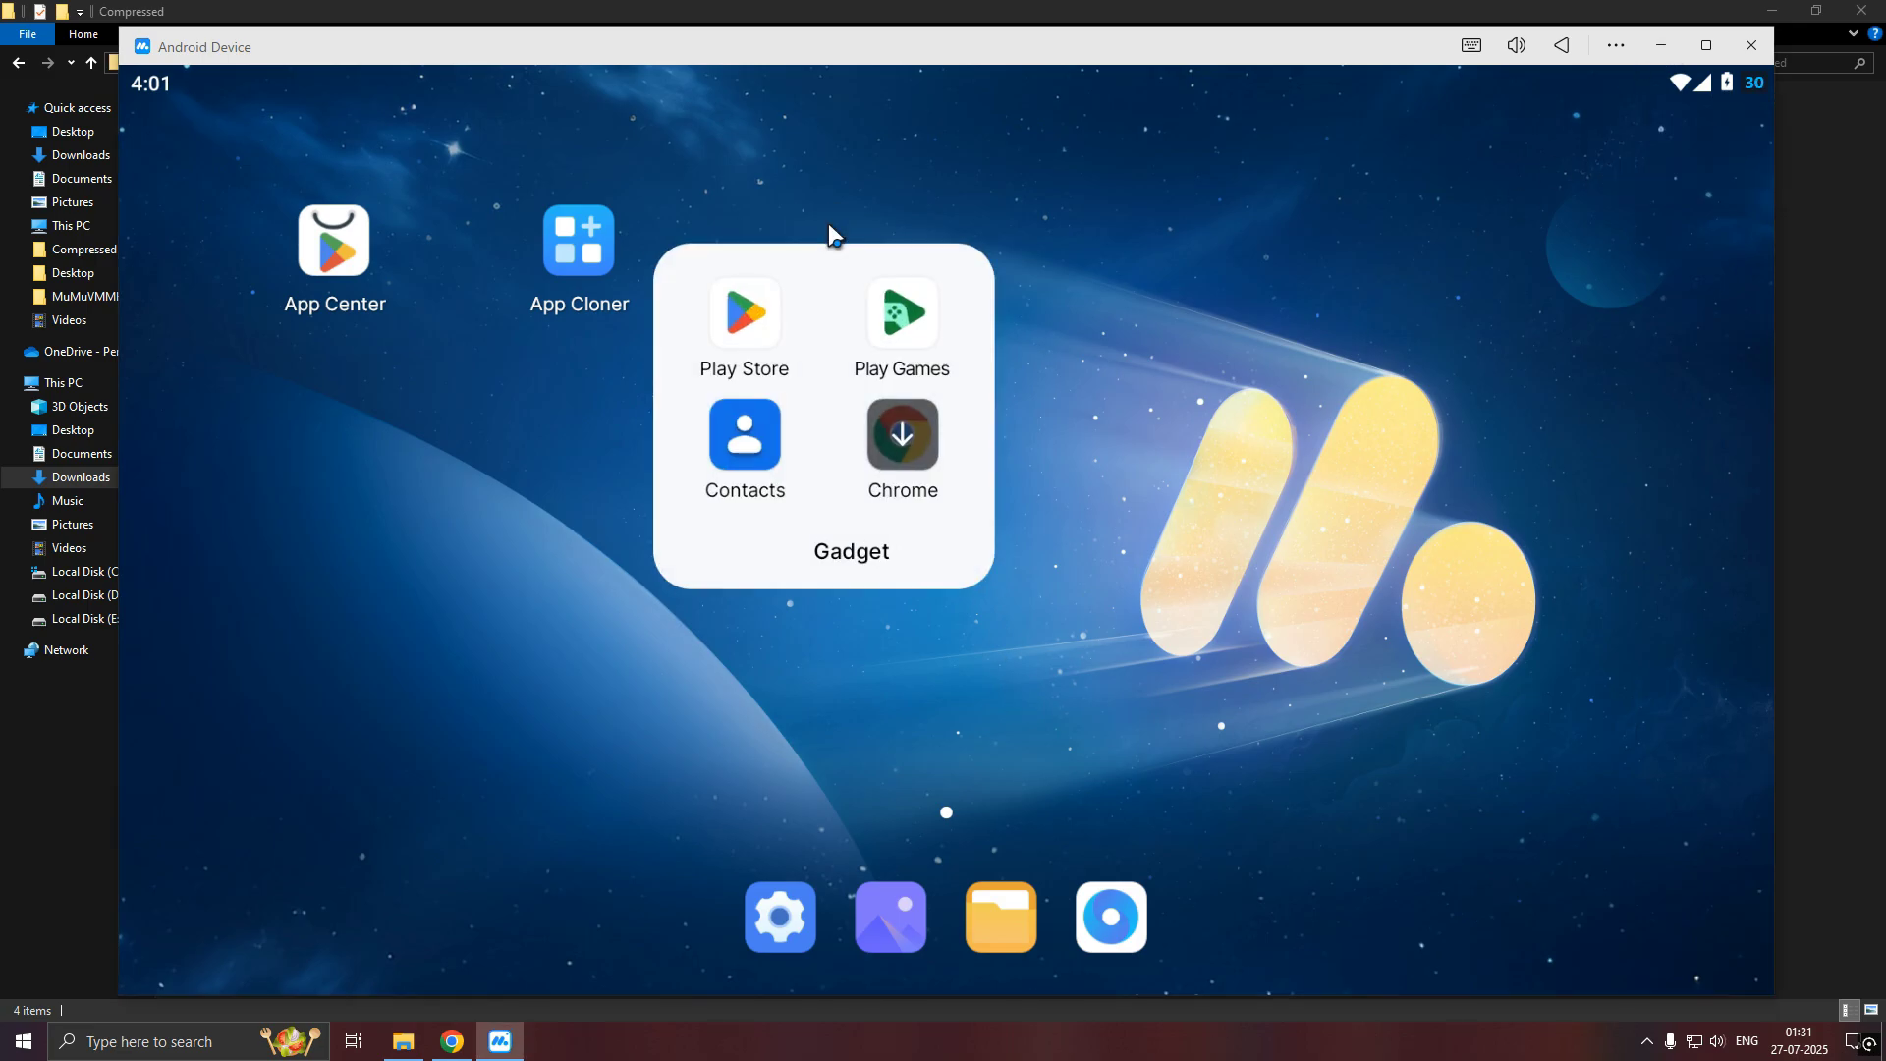
pyautogui.click(725, 317)
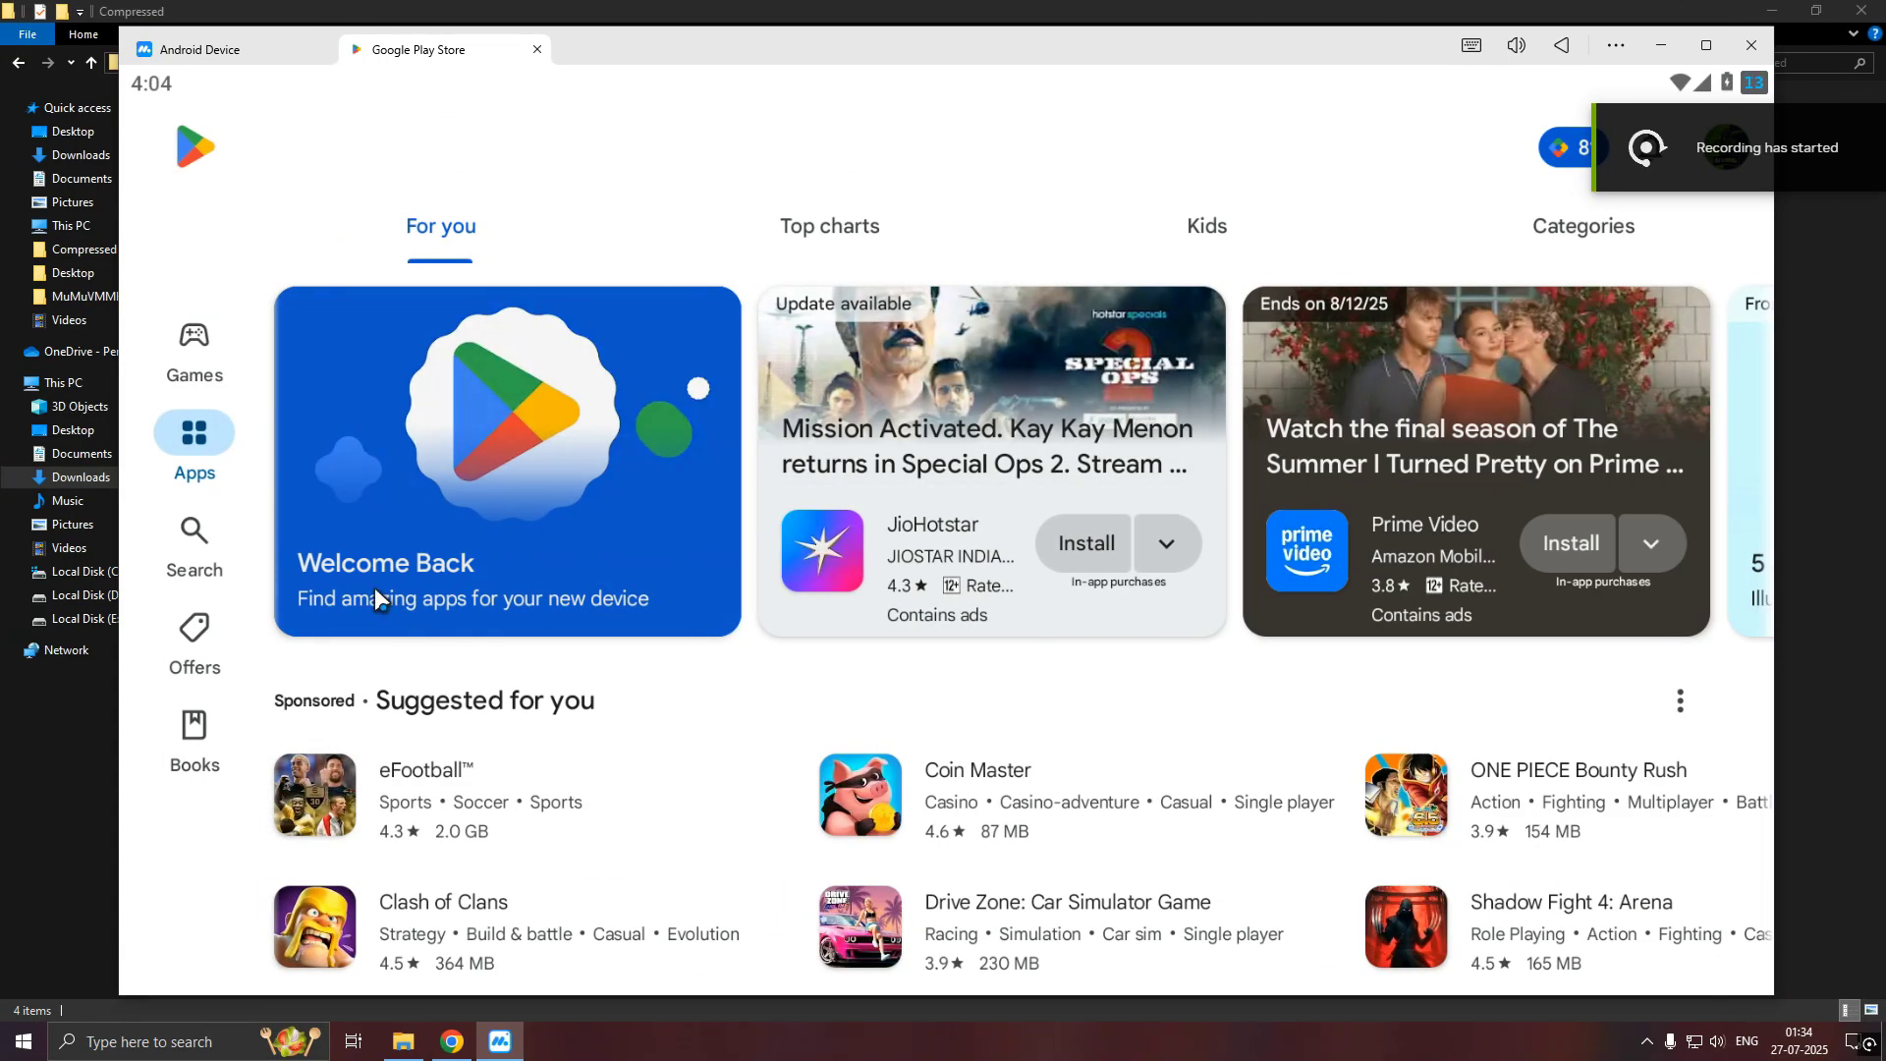
pyautogui.click(193, 545)
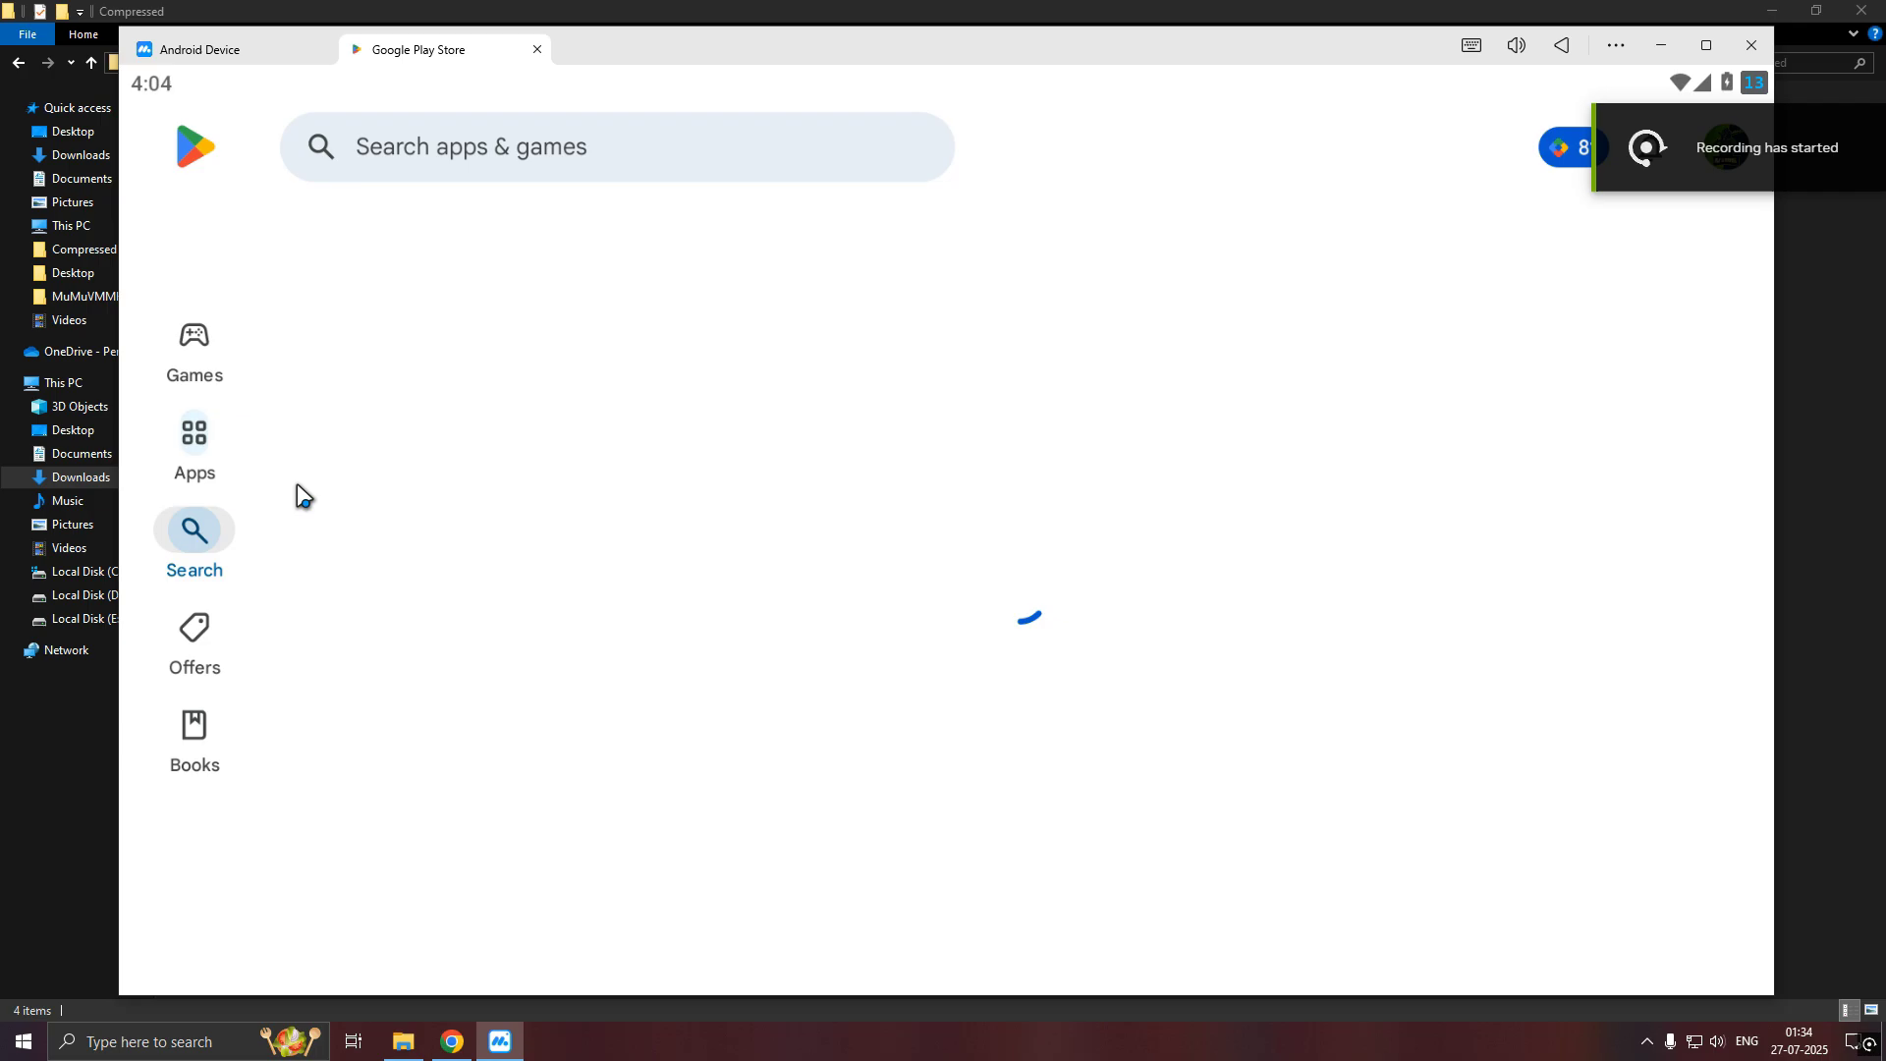
pyautogui.click(516, 149)
pyautogui.write('zar')
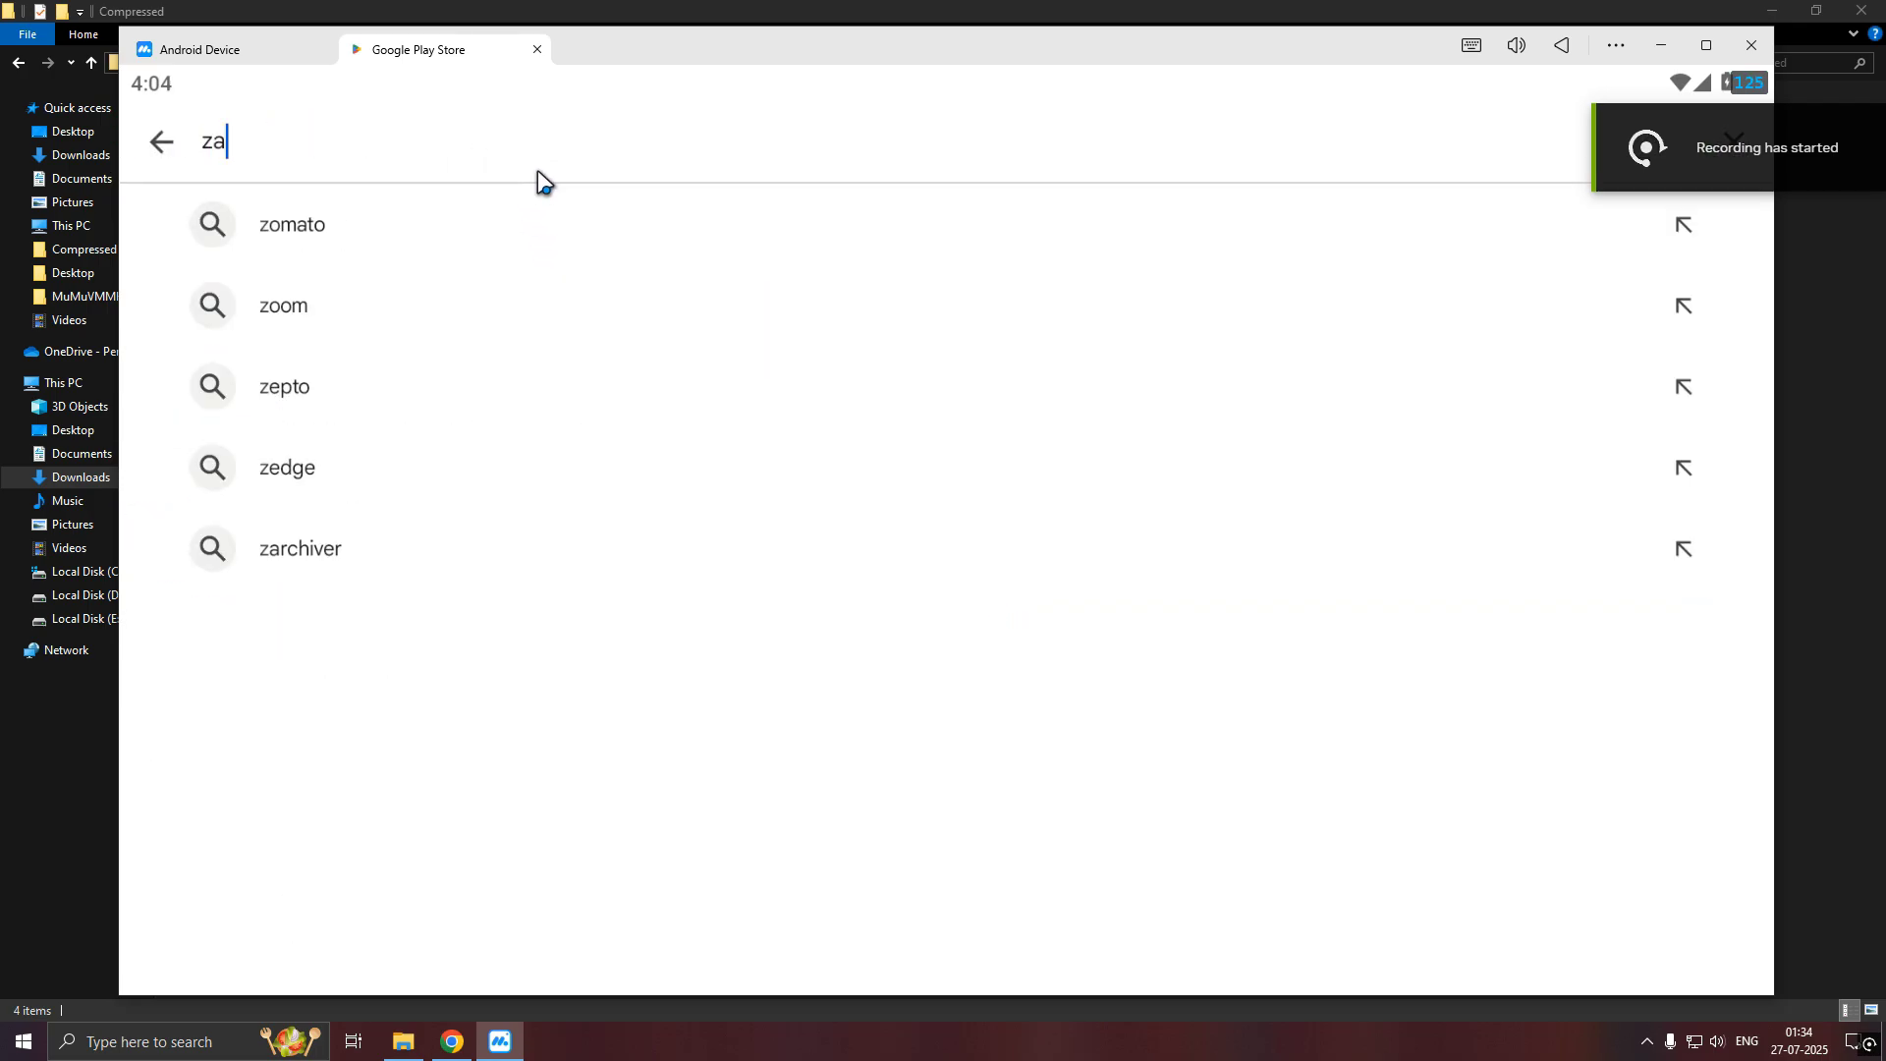
pyautogui.click(370, 216)
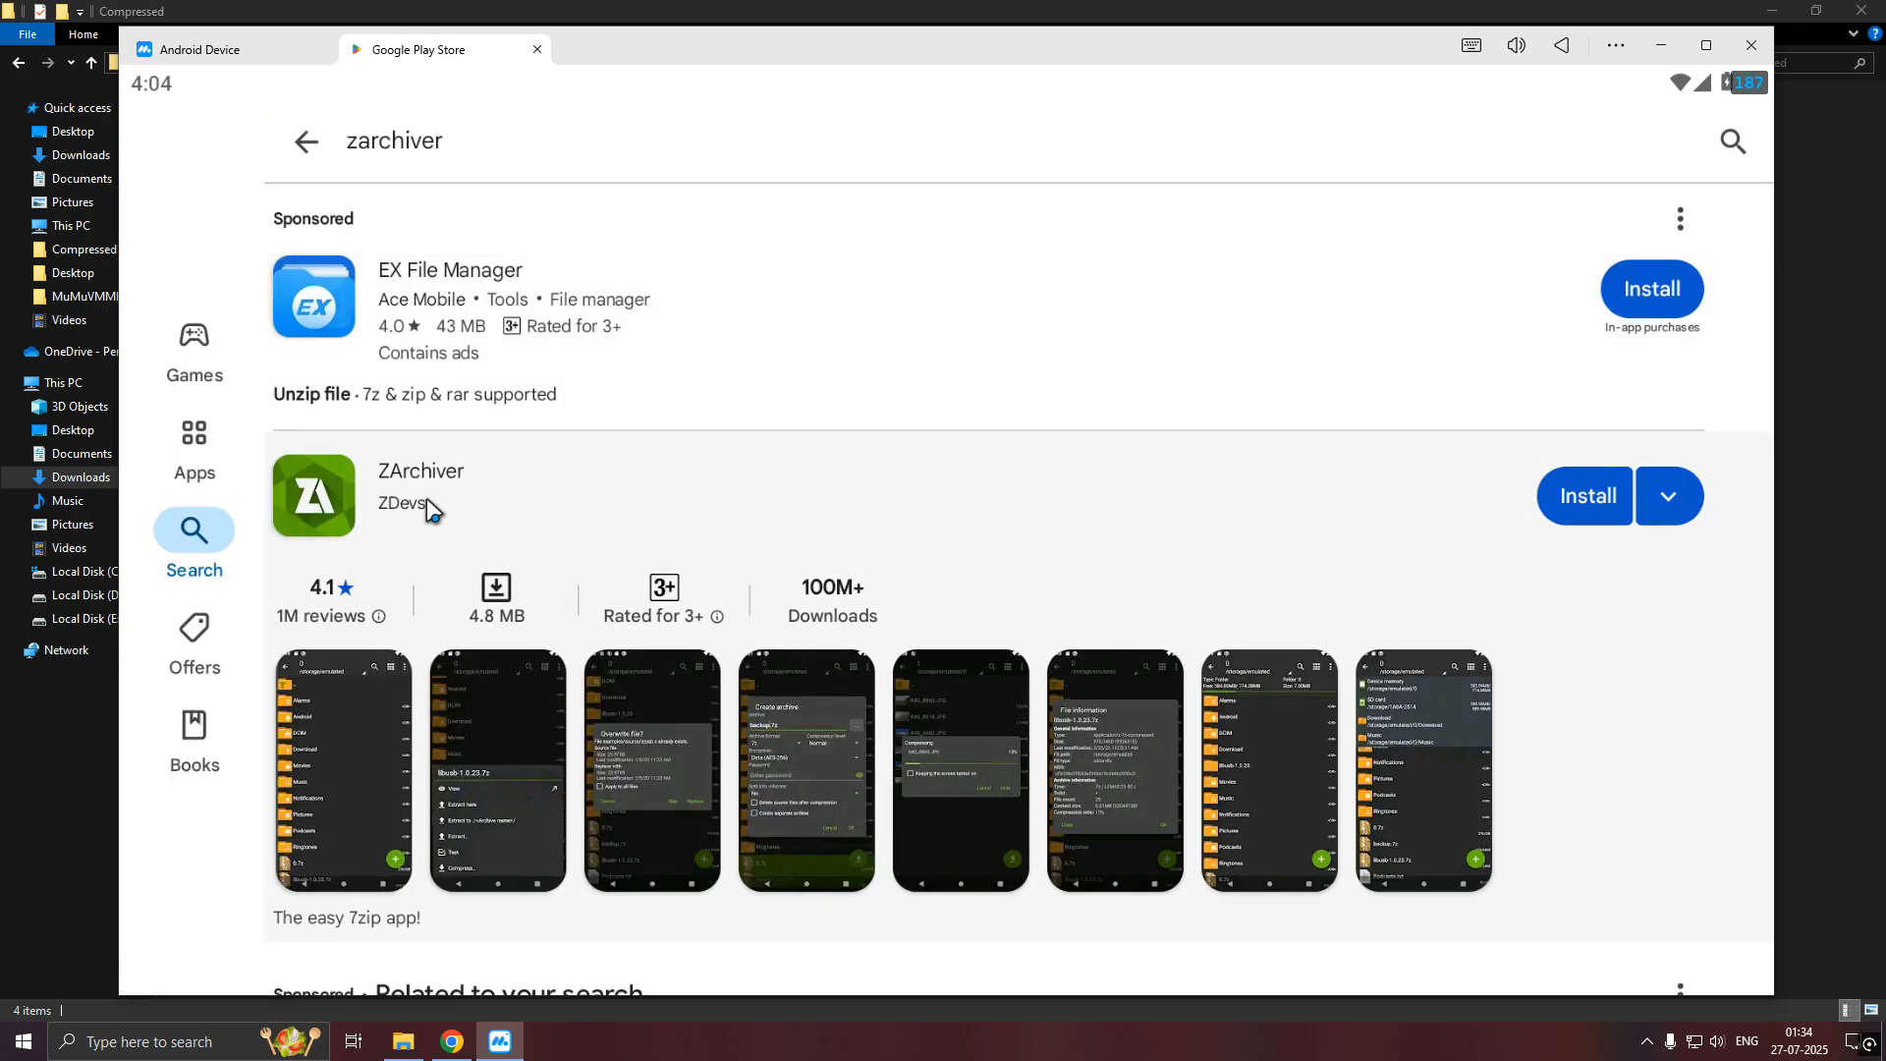
pyautogui.click(426, 498)
pyautogui.click(1612, 245)
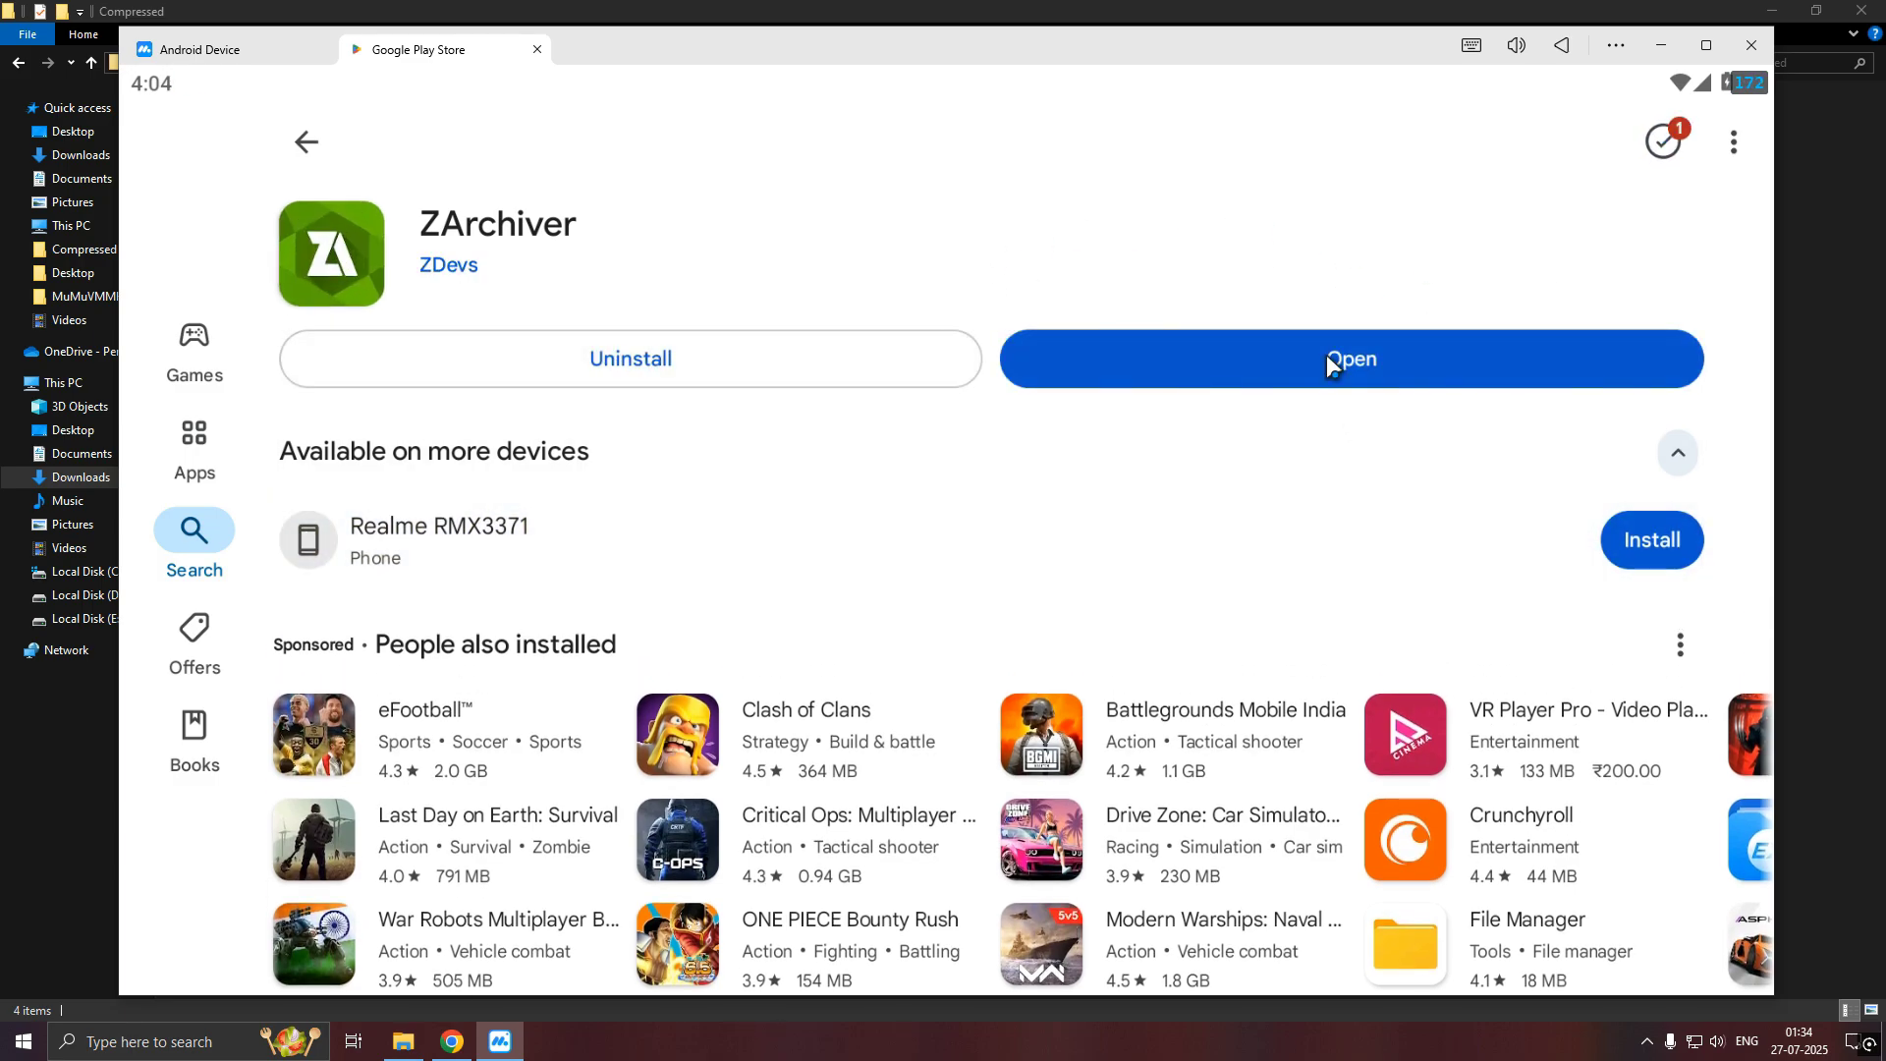
# Launch ZArchiver, allow it access to manage all files, and dismiss its useful tips
pyautogui.click(1326, 355)
pyautogui.click(1312, 626)
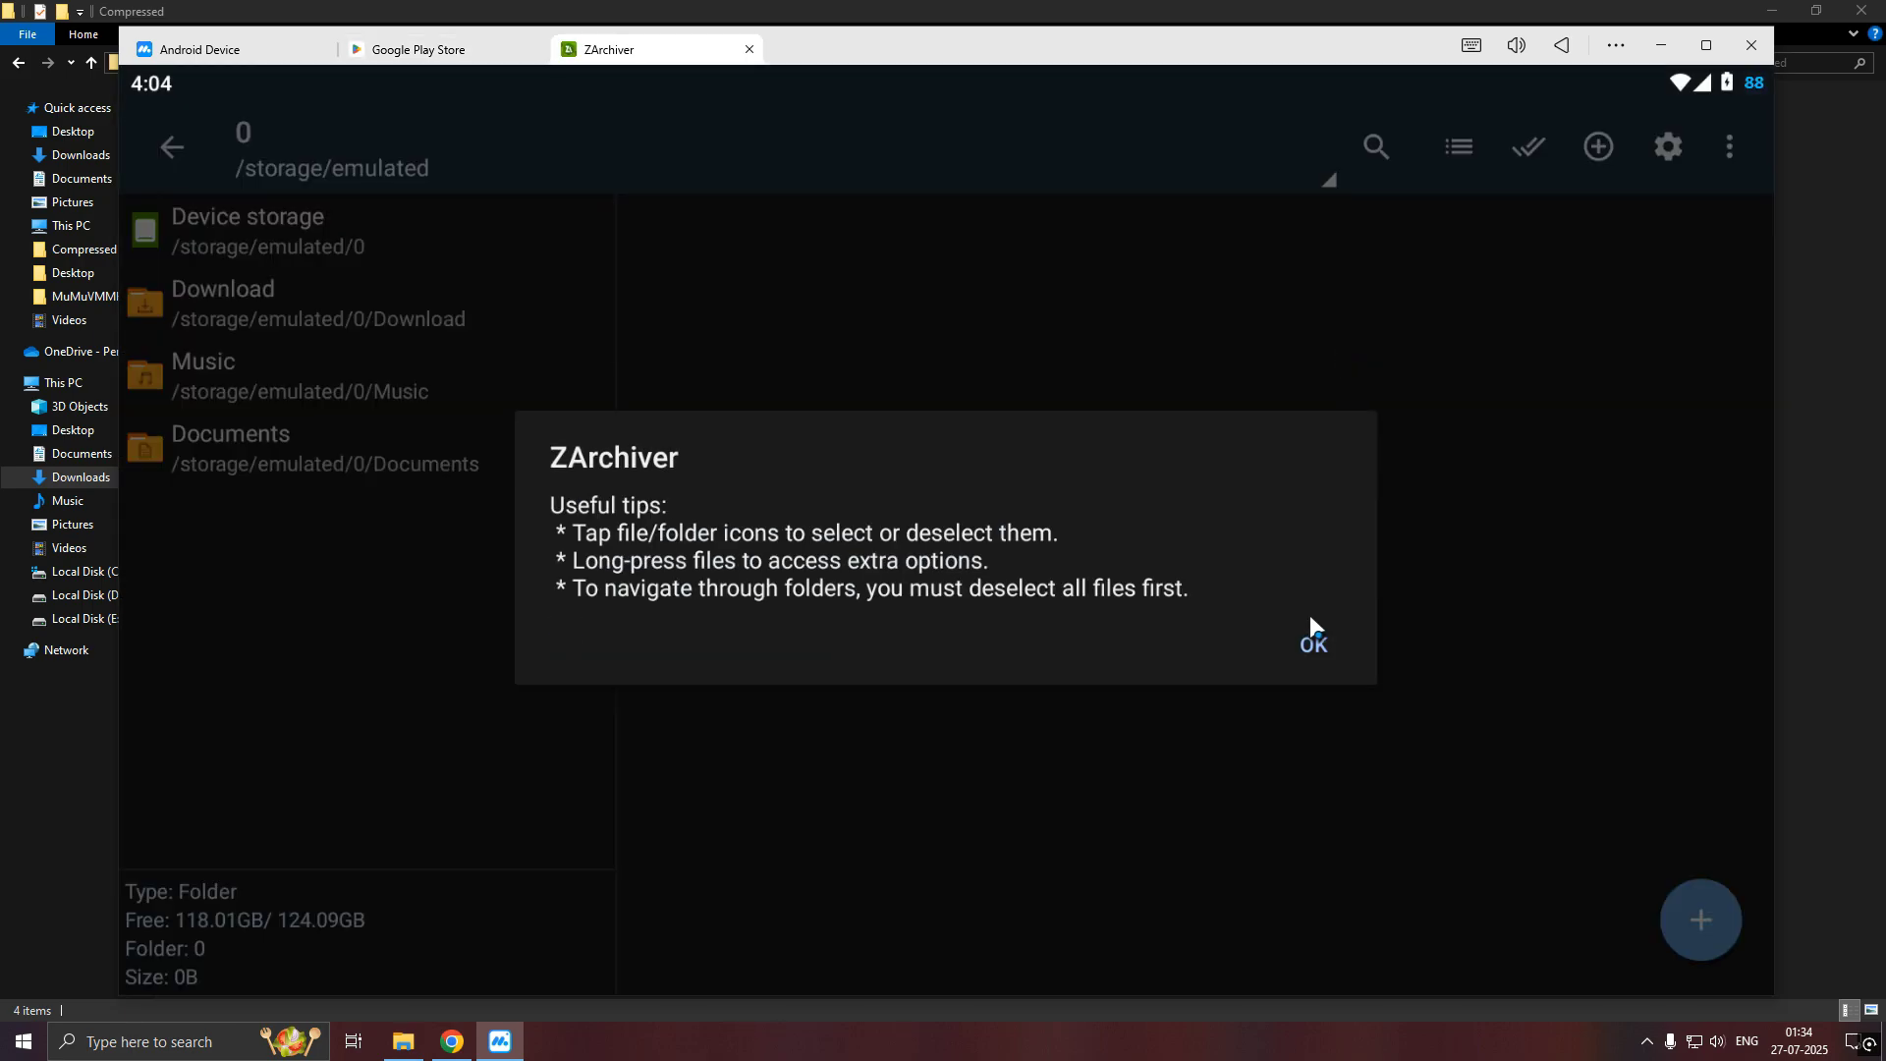
pyautogui.click(1709, 528)
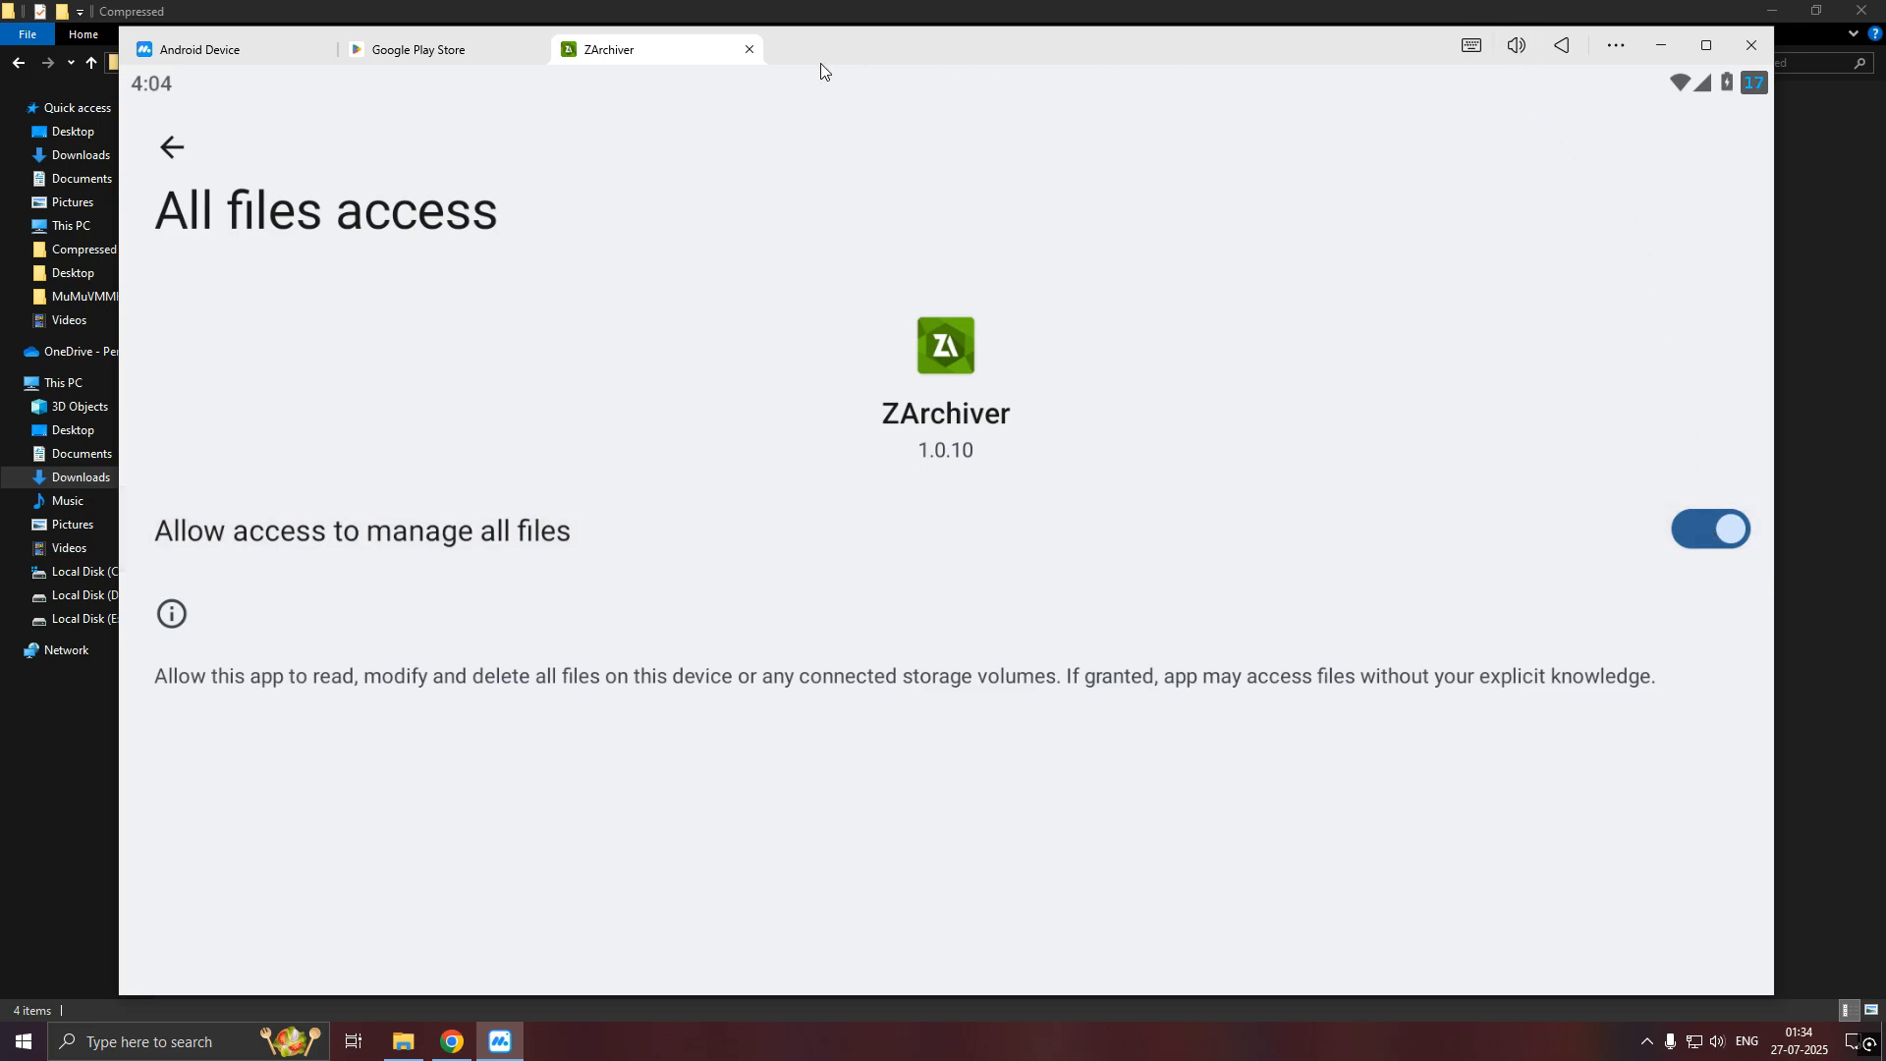
pyautogui.click(163, 137)
pyautogui.click(1324, 650)
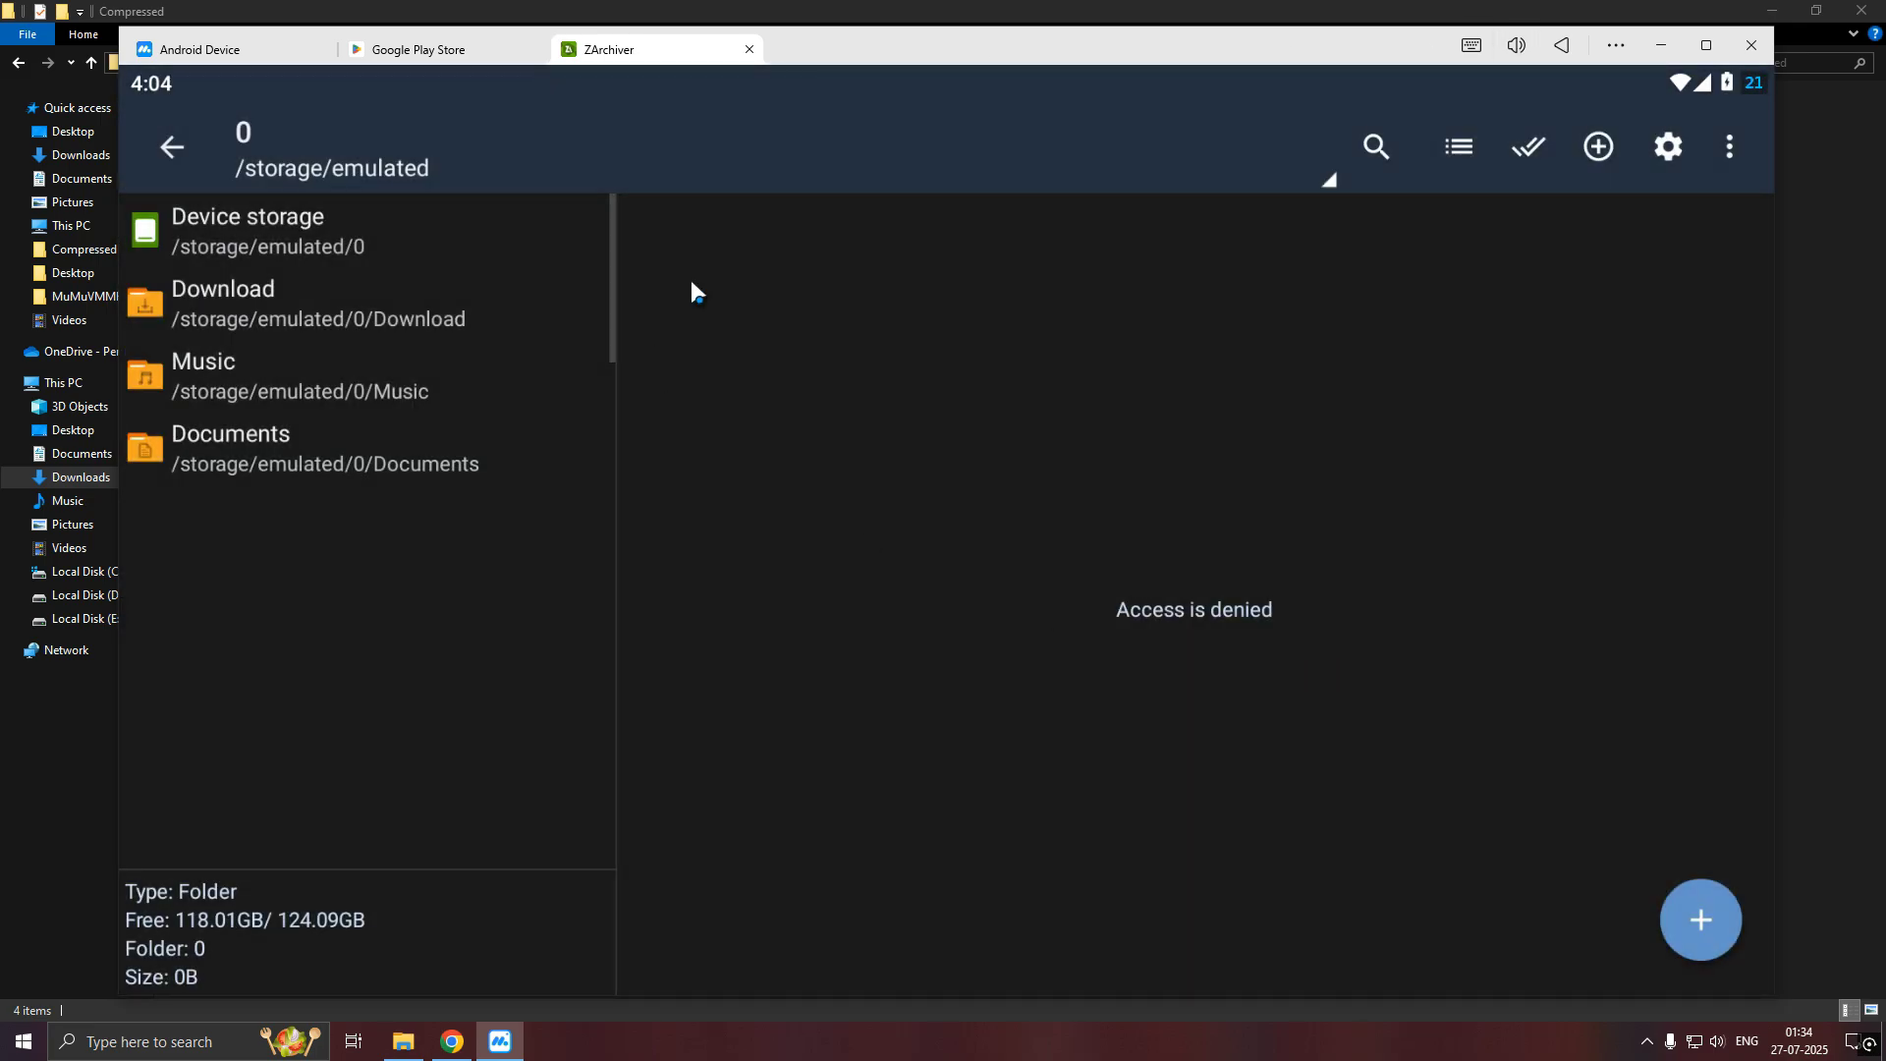
# Check the Download, Music and Documents folders in ZArchiver and close the app
pyautogui.click(352, 298)
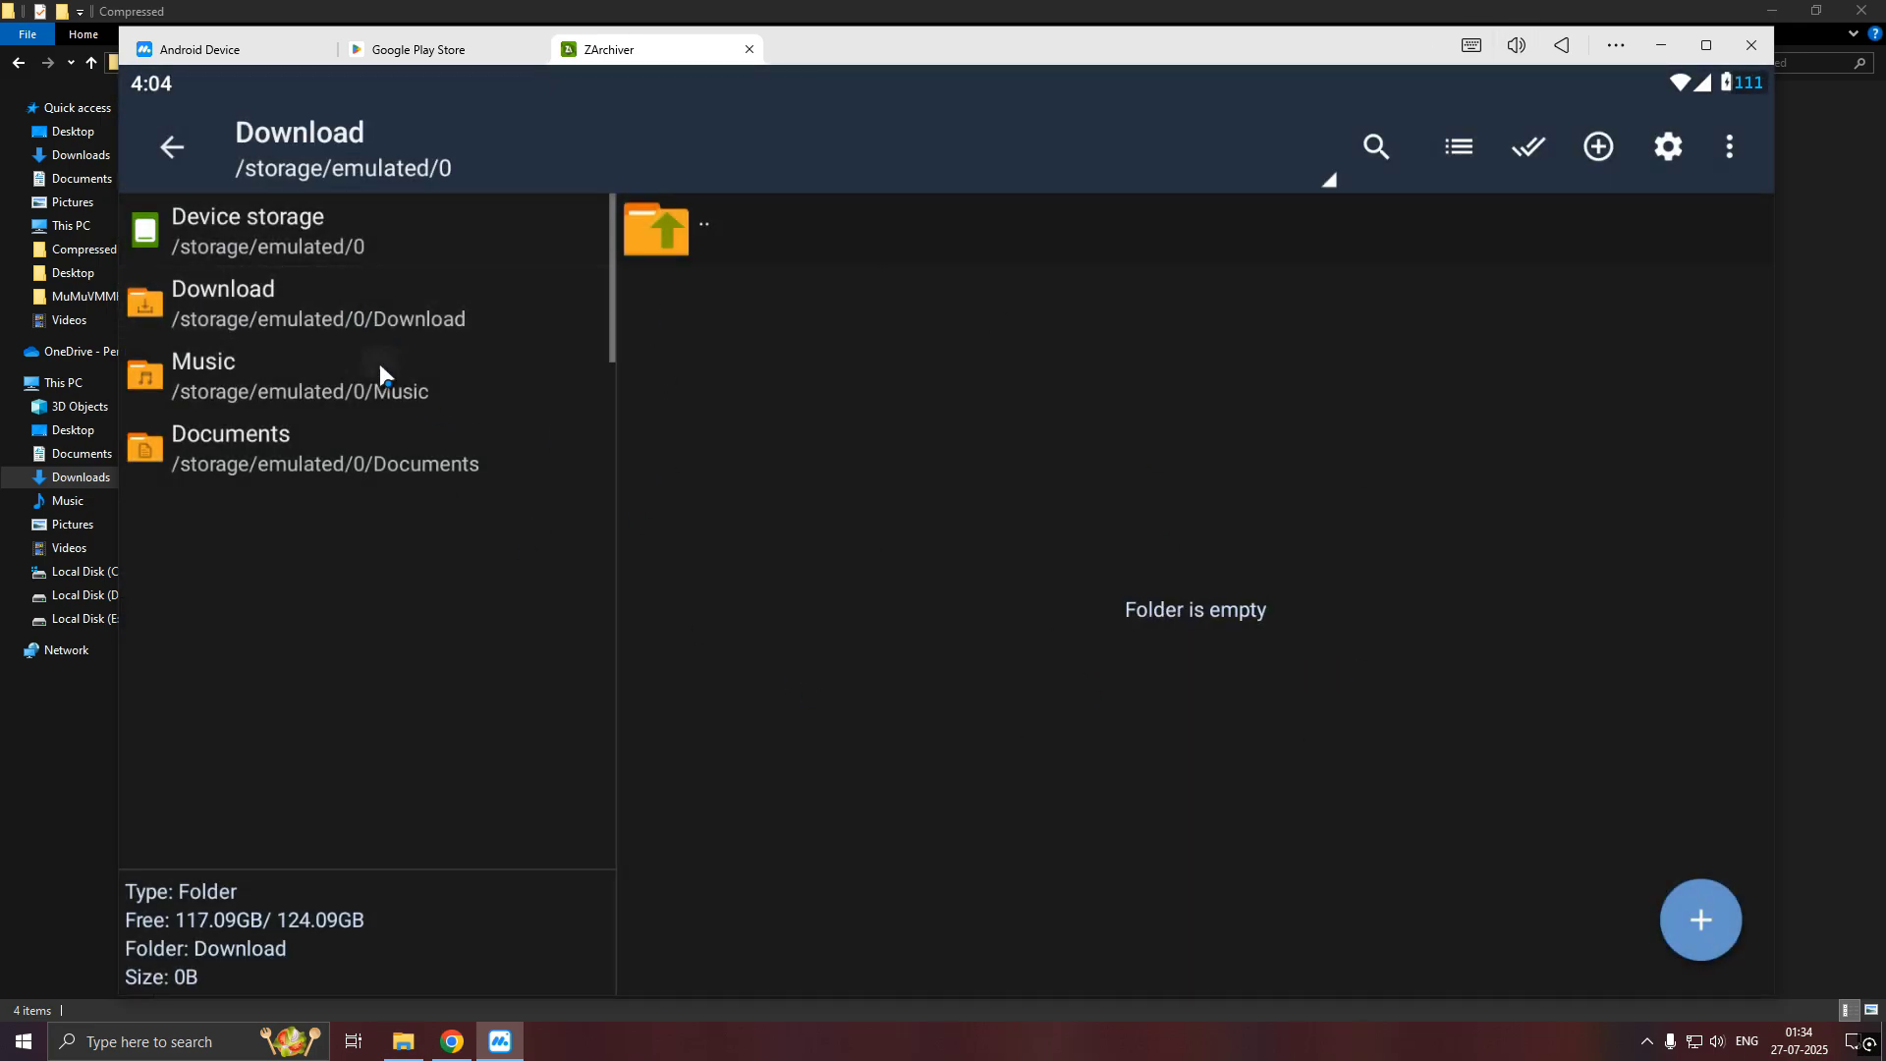
pyautogui.click(380, 364)
pyautogui.click(367, 438)
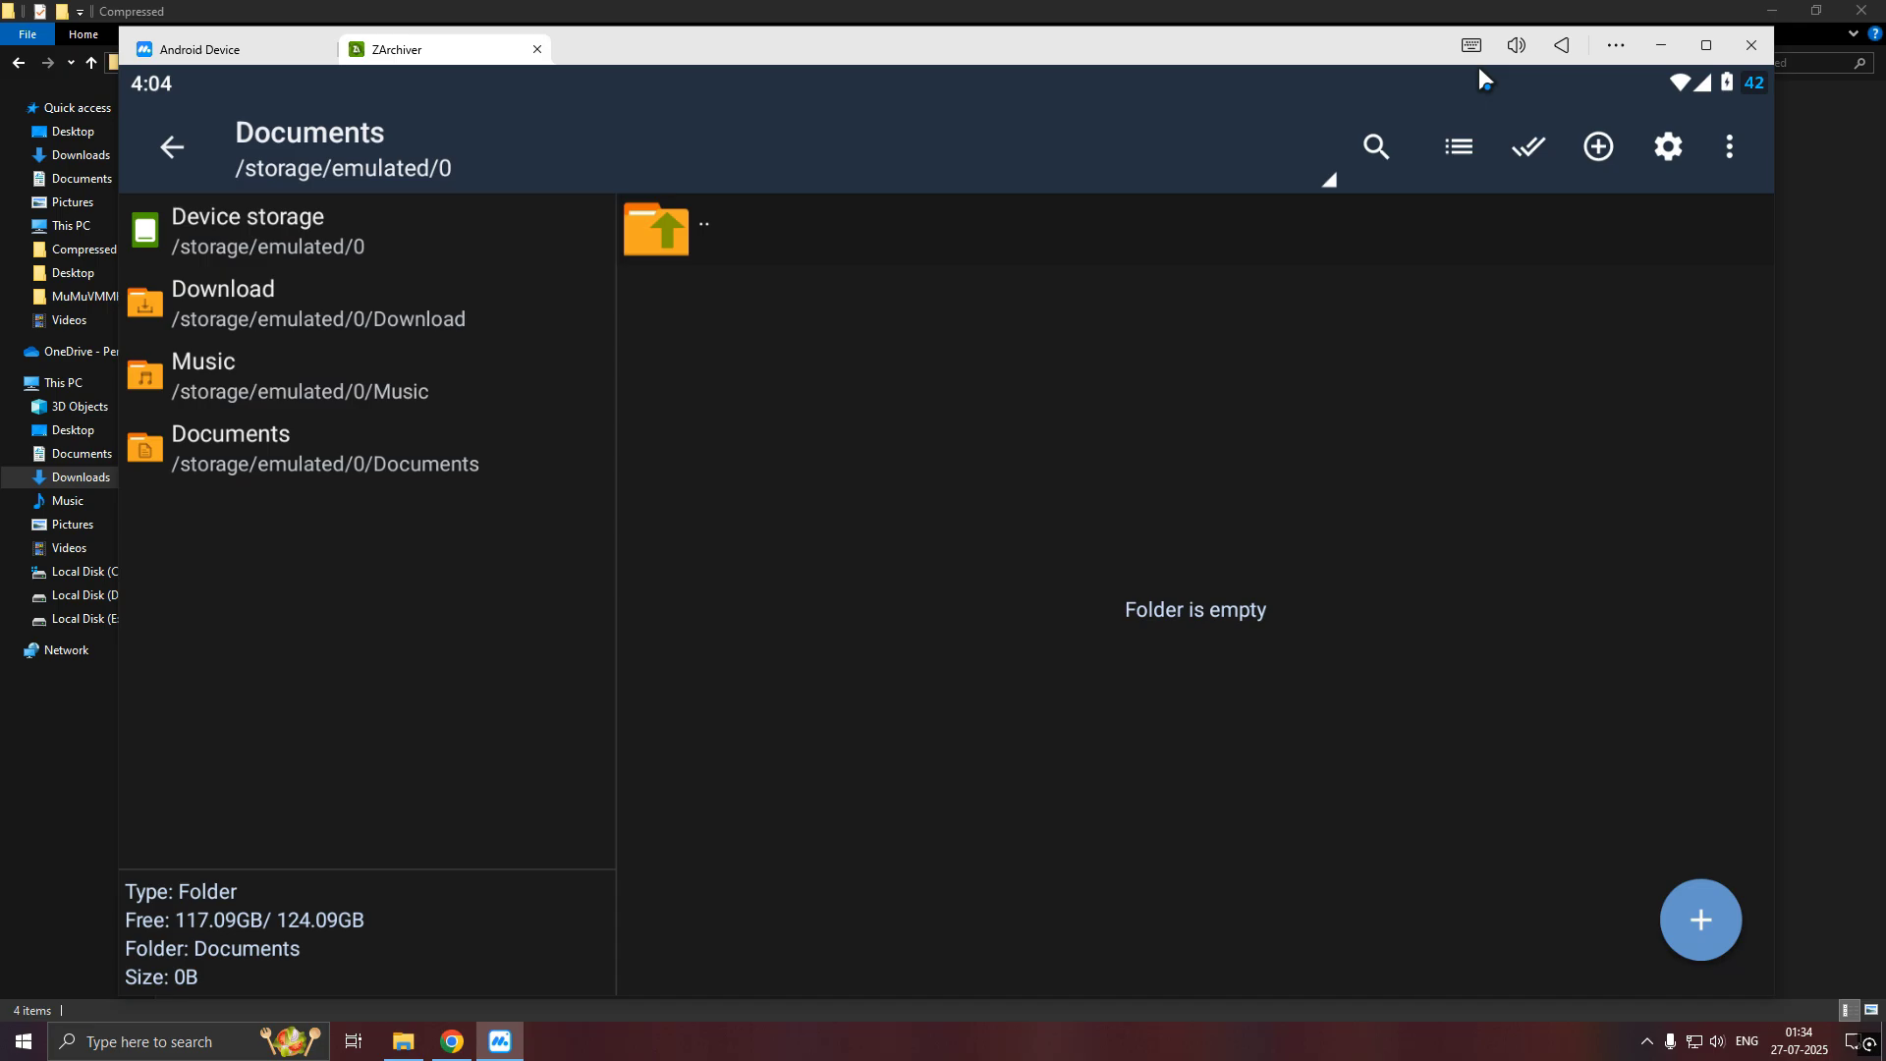
pyautogui.click(536, 49)
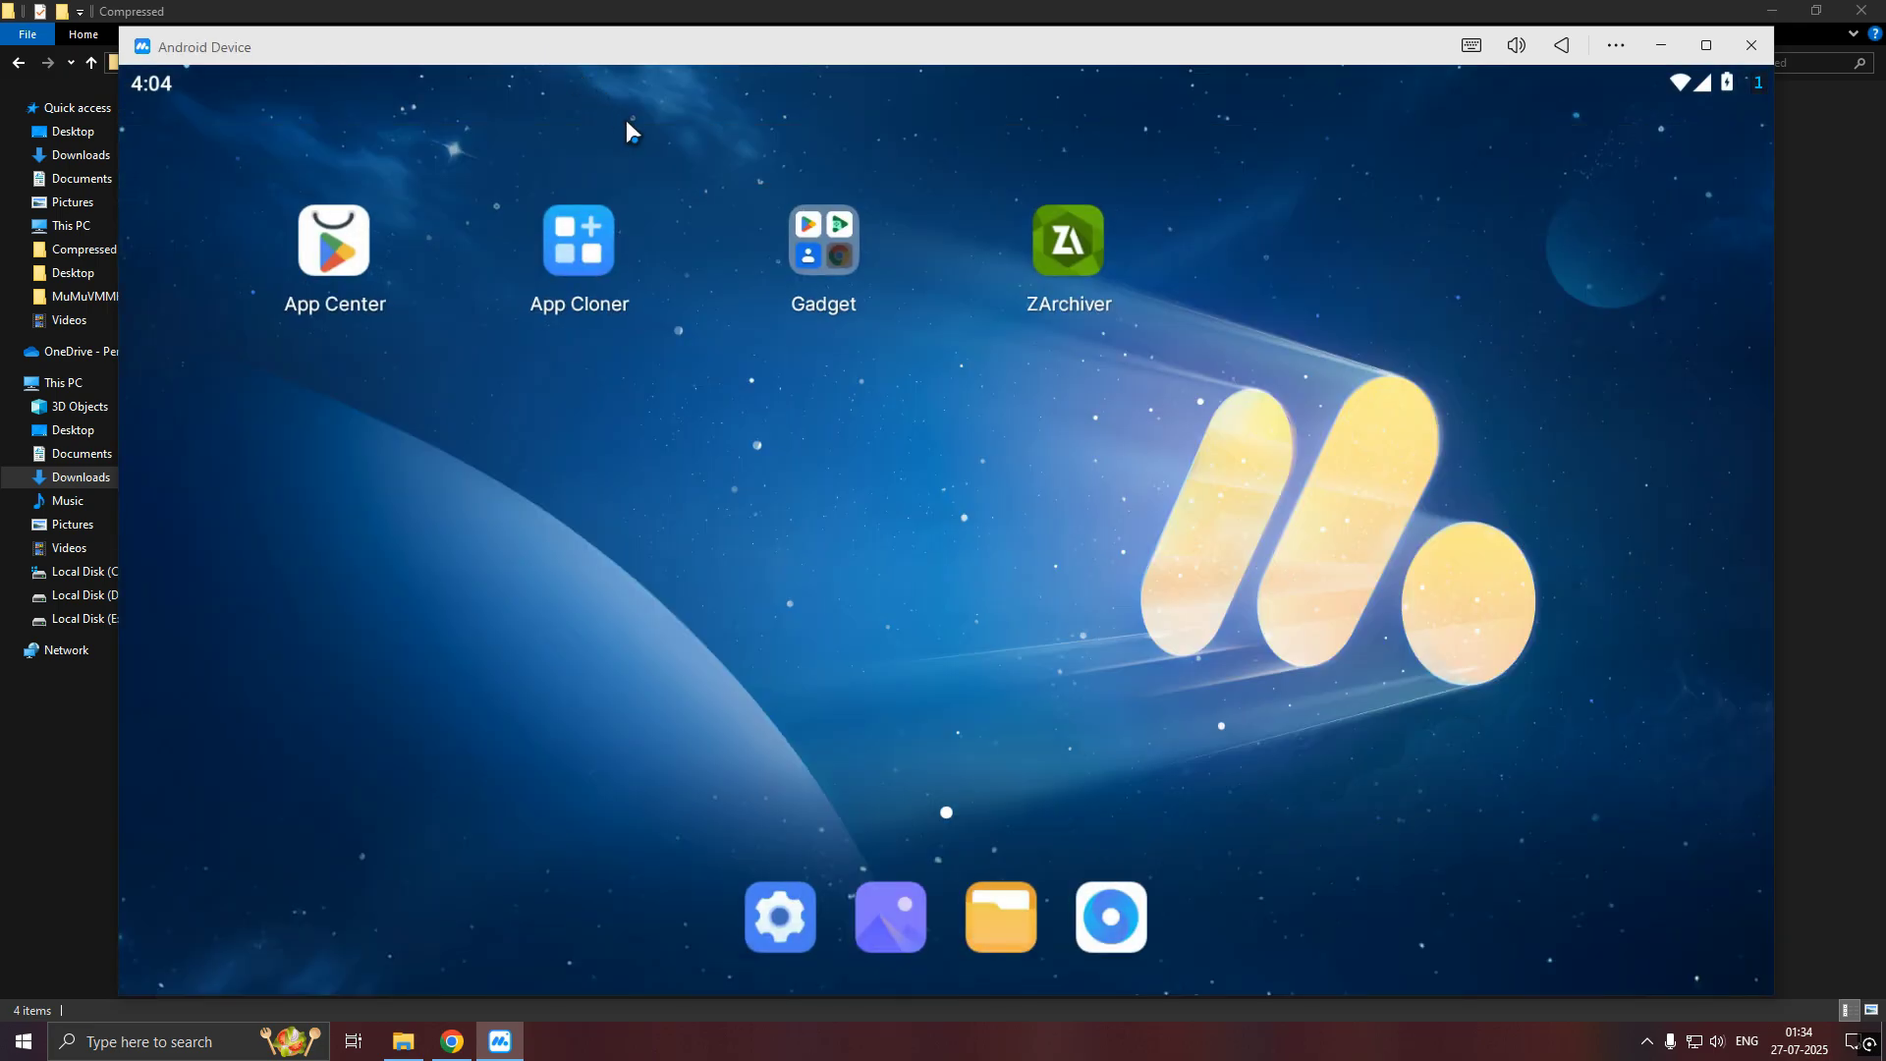
# Install the Battlegrounds India_3.9.0 APK from the PC's Compressed folder onto the Android device
pyautogui.click(1661, 45)
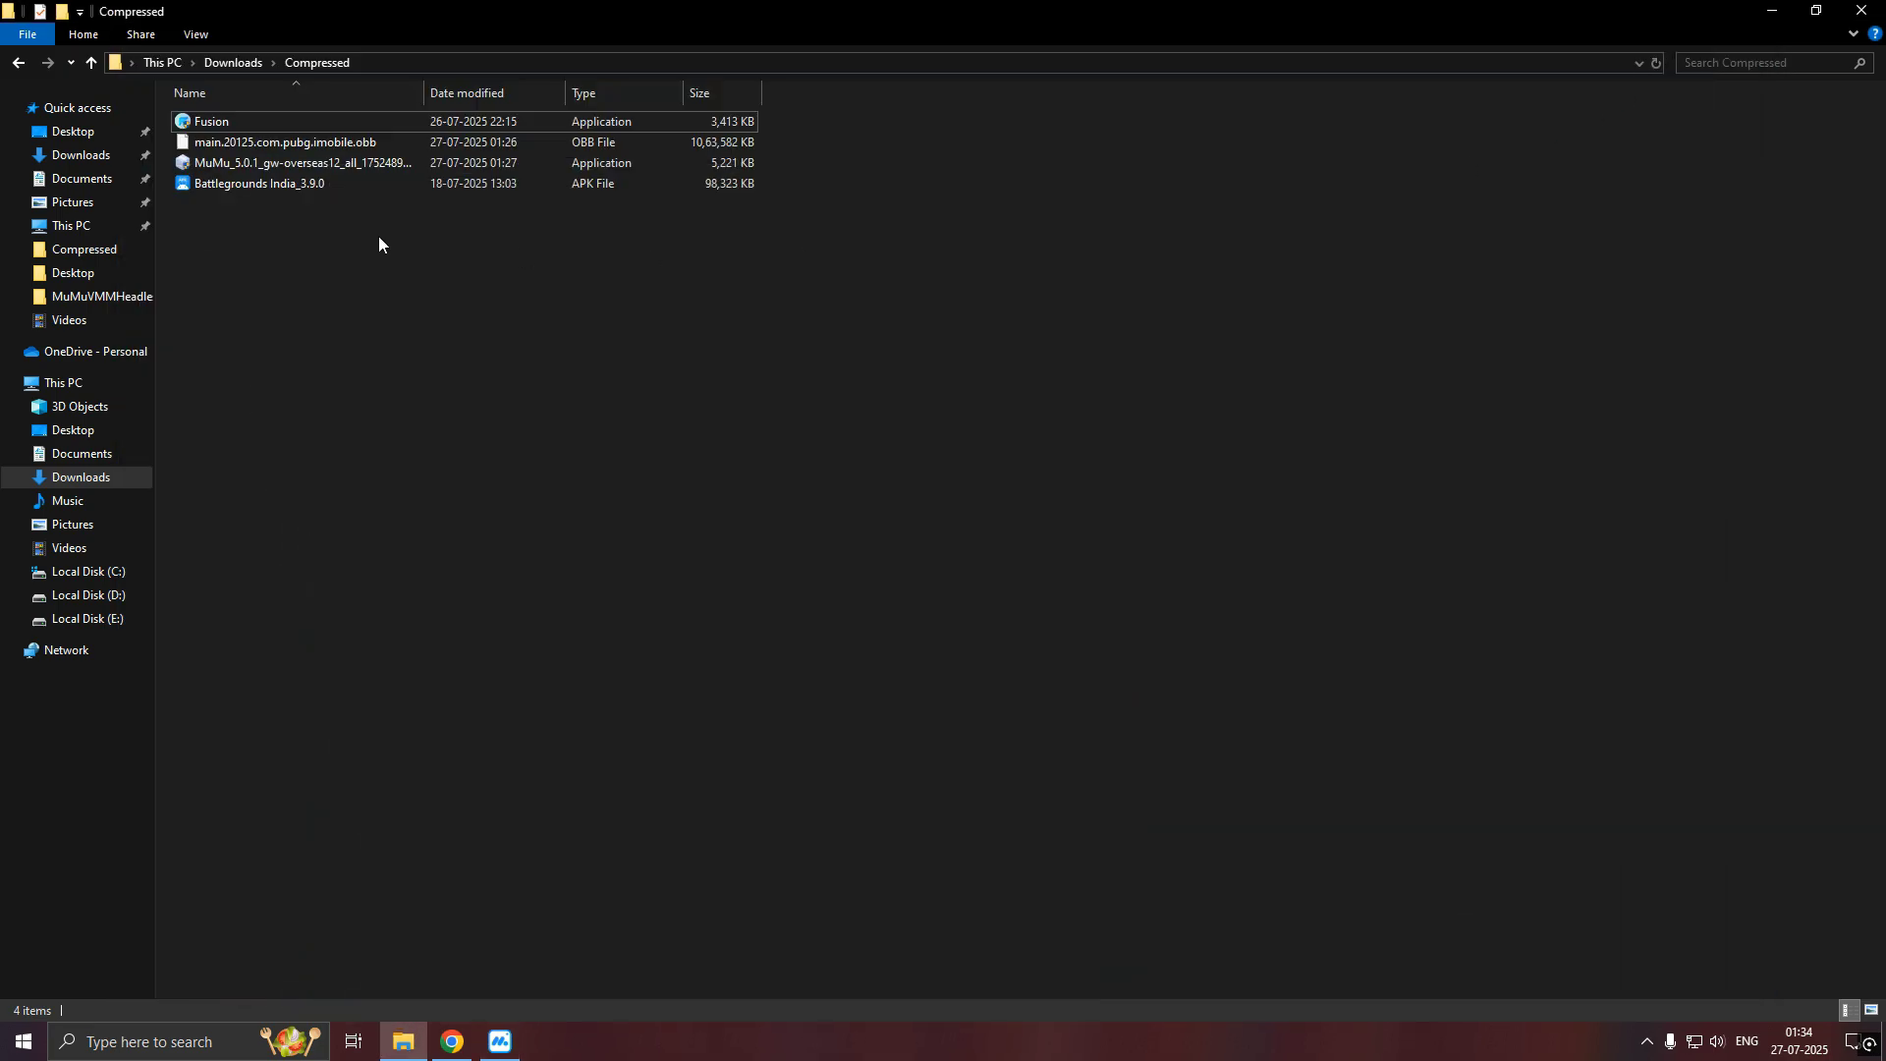
pyautogui.moveTo(251, 181); pyautogui.dragTo(934, 509)
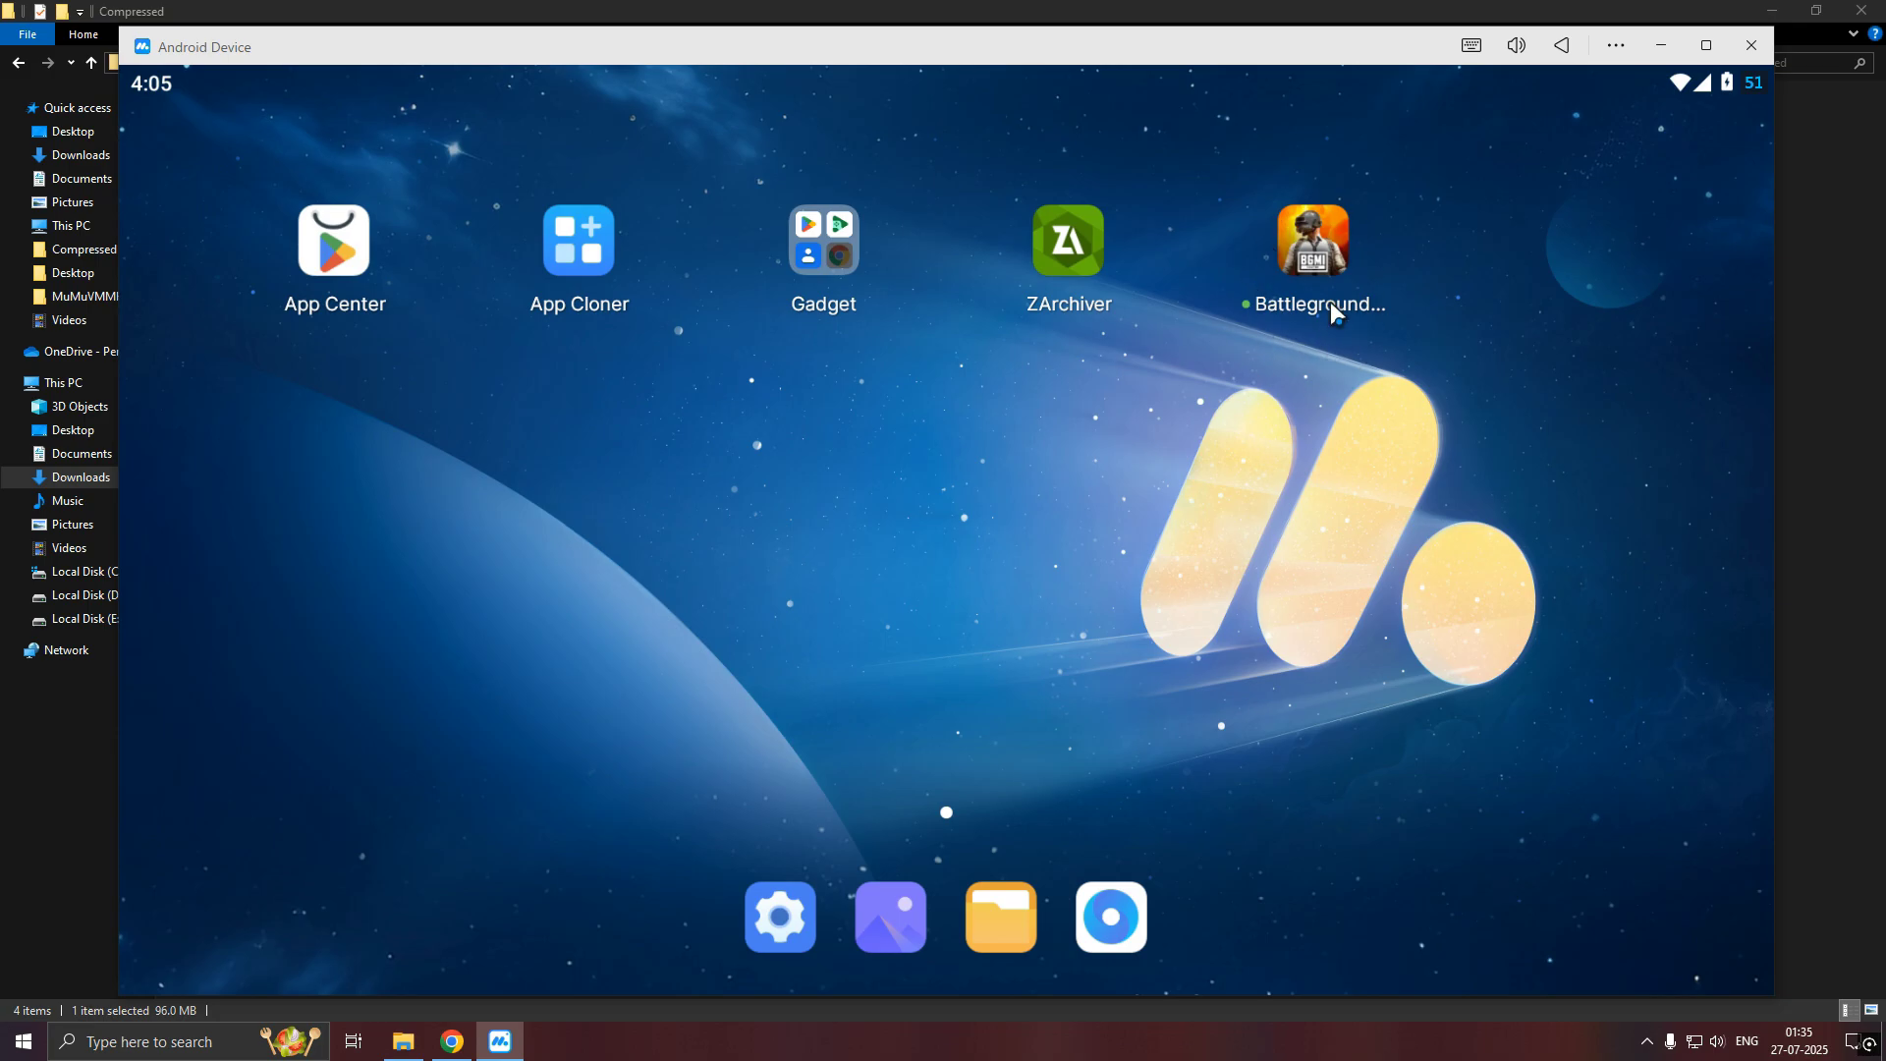
# Launch Battlegrounds India once on the Android device and close it as soon as it starts downloading resources
pyautogui.click(1314, 246)
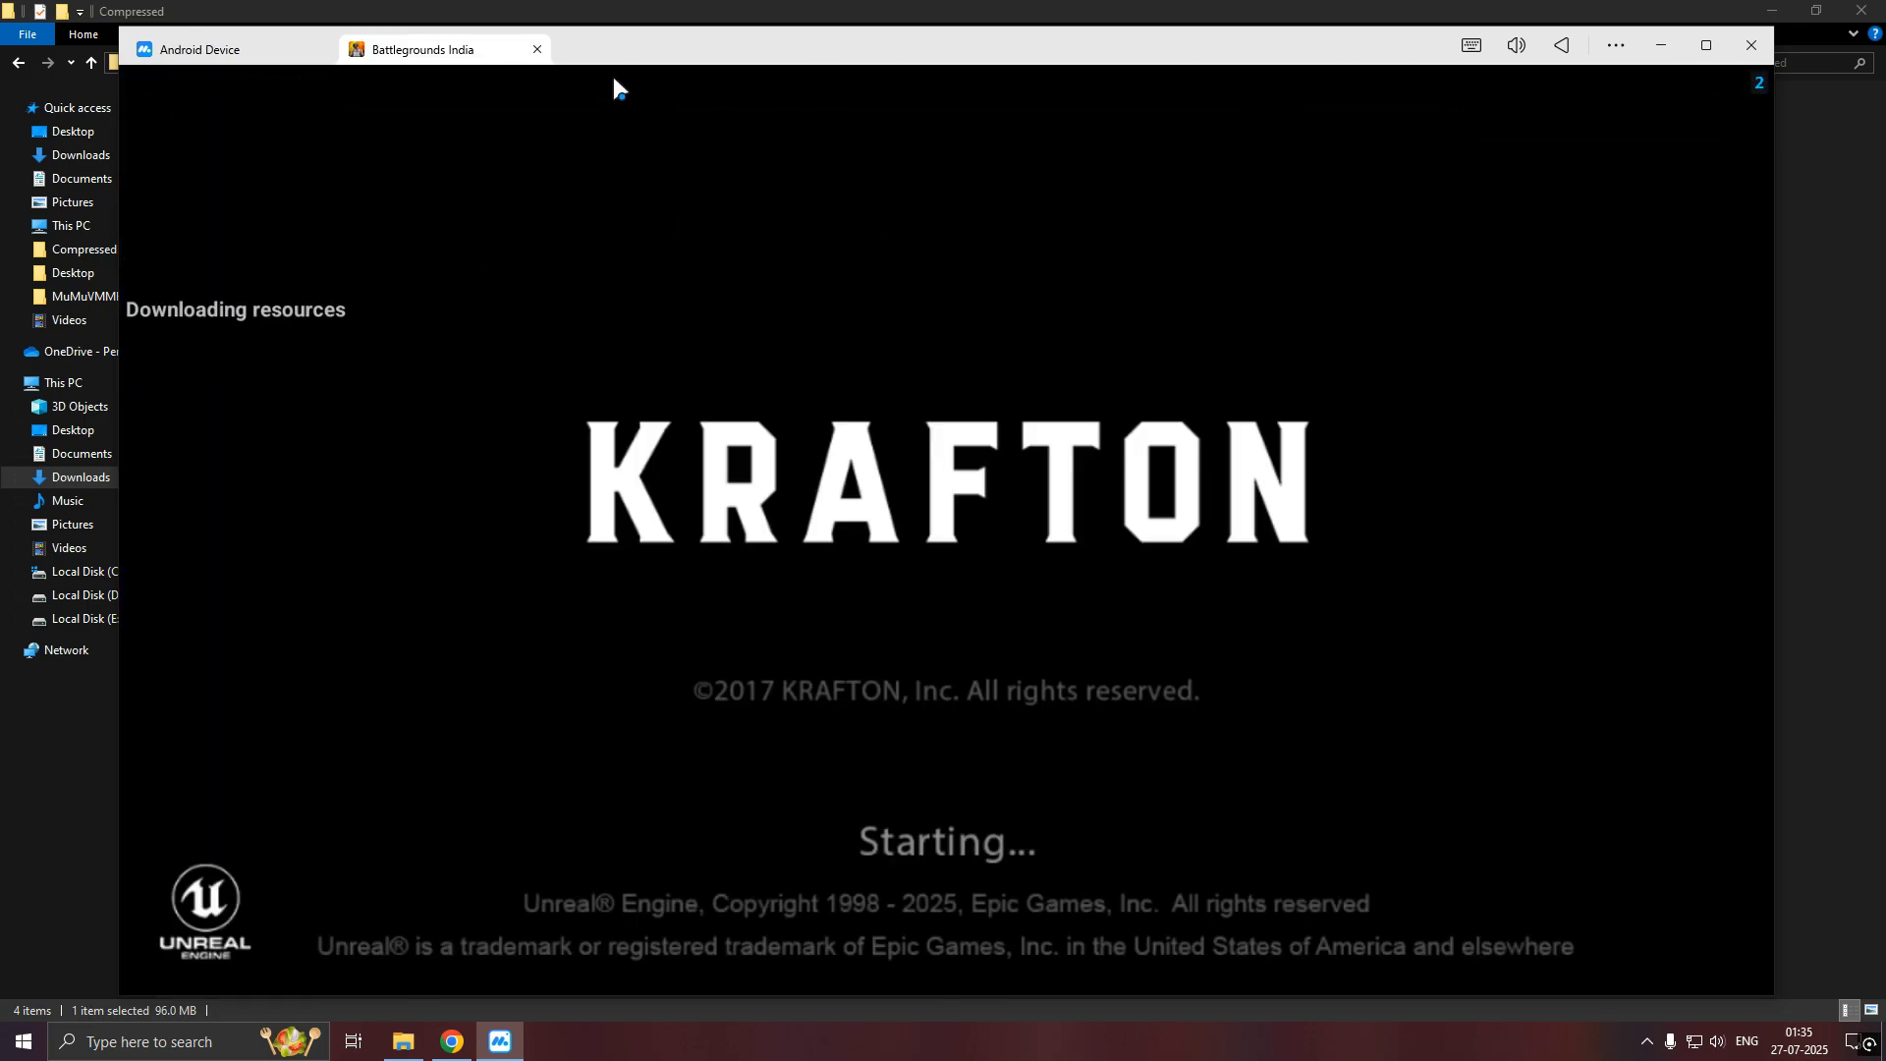
pyautogui.click(536, 51)
pyautogui.moveTo(550, 79); pyautogui.dragTo(571, 426)
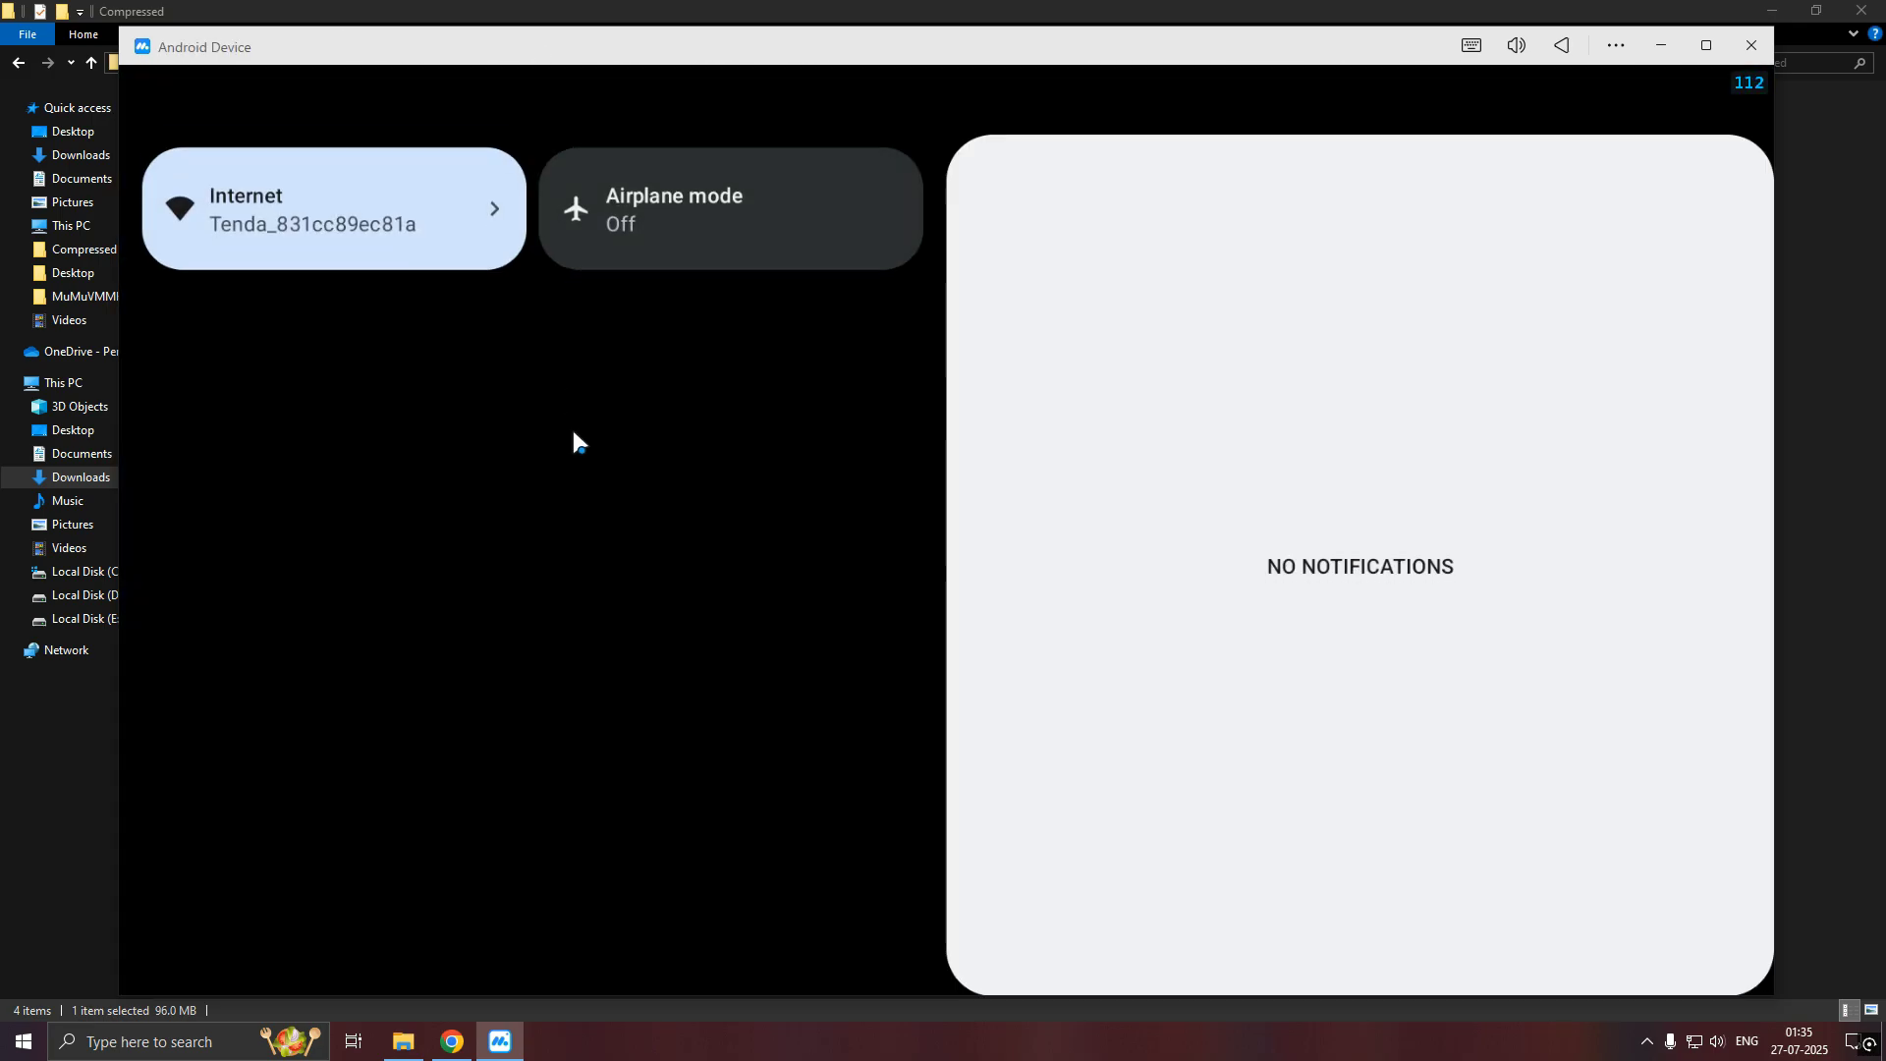
pyautogui.click(670, 528)
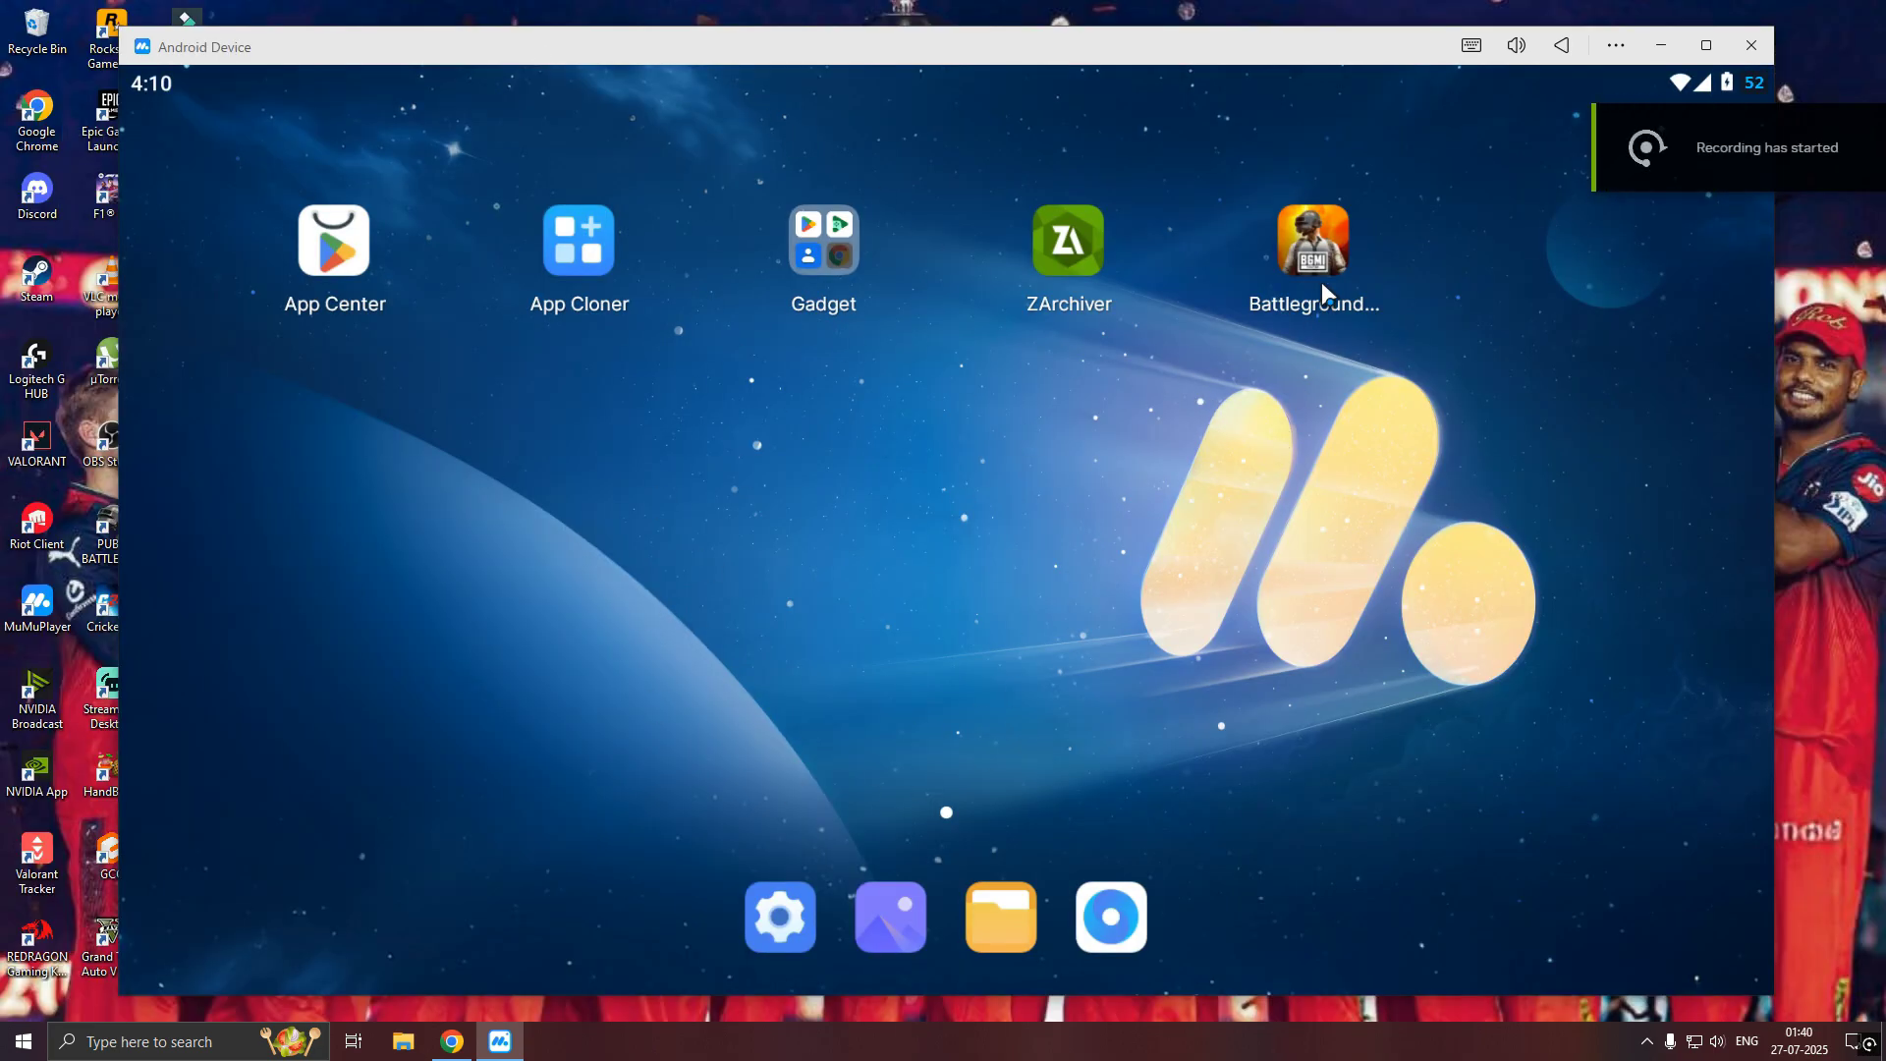
# Copy main.20125.com.pubg.imobile.obb from the Compressed folder in the PC's Downloads
pyautogui.click(1660, 45)
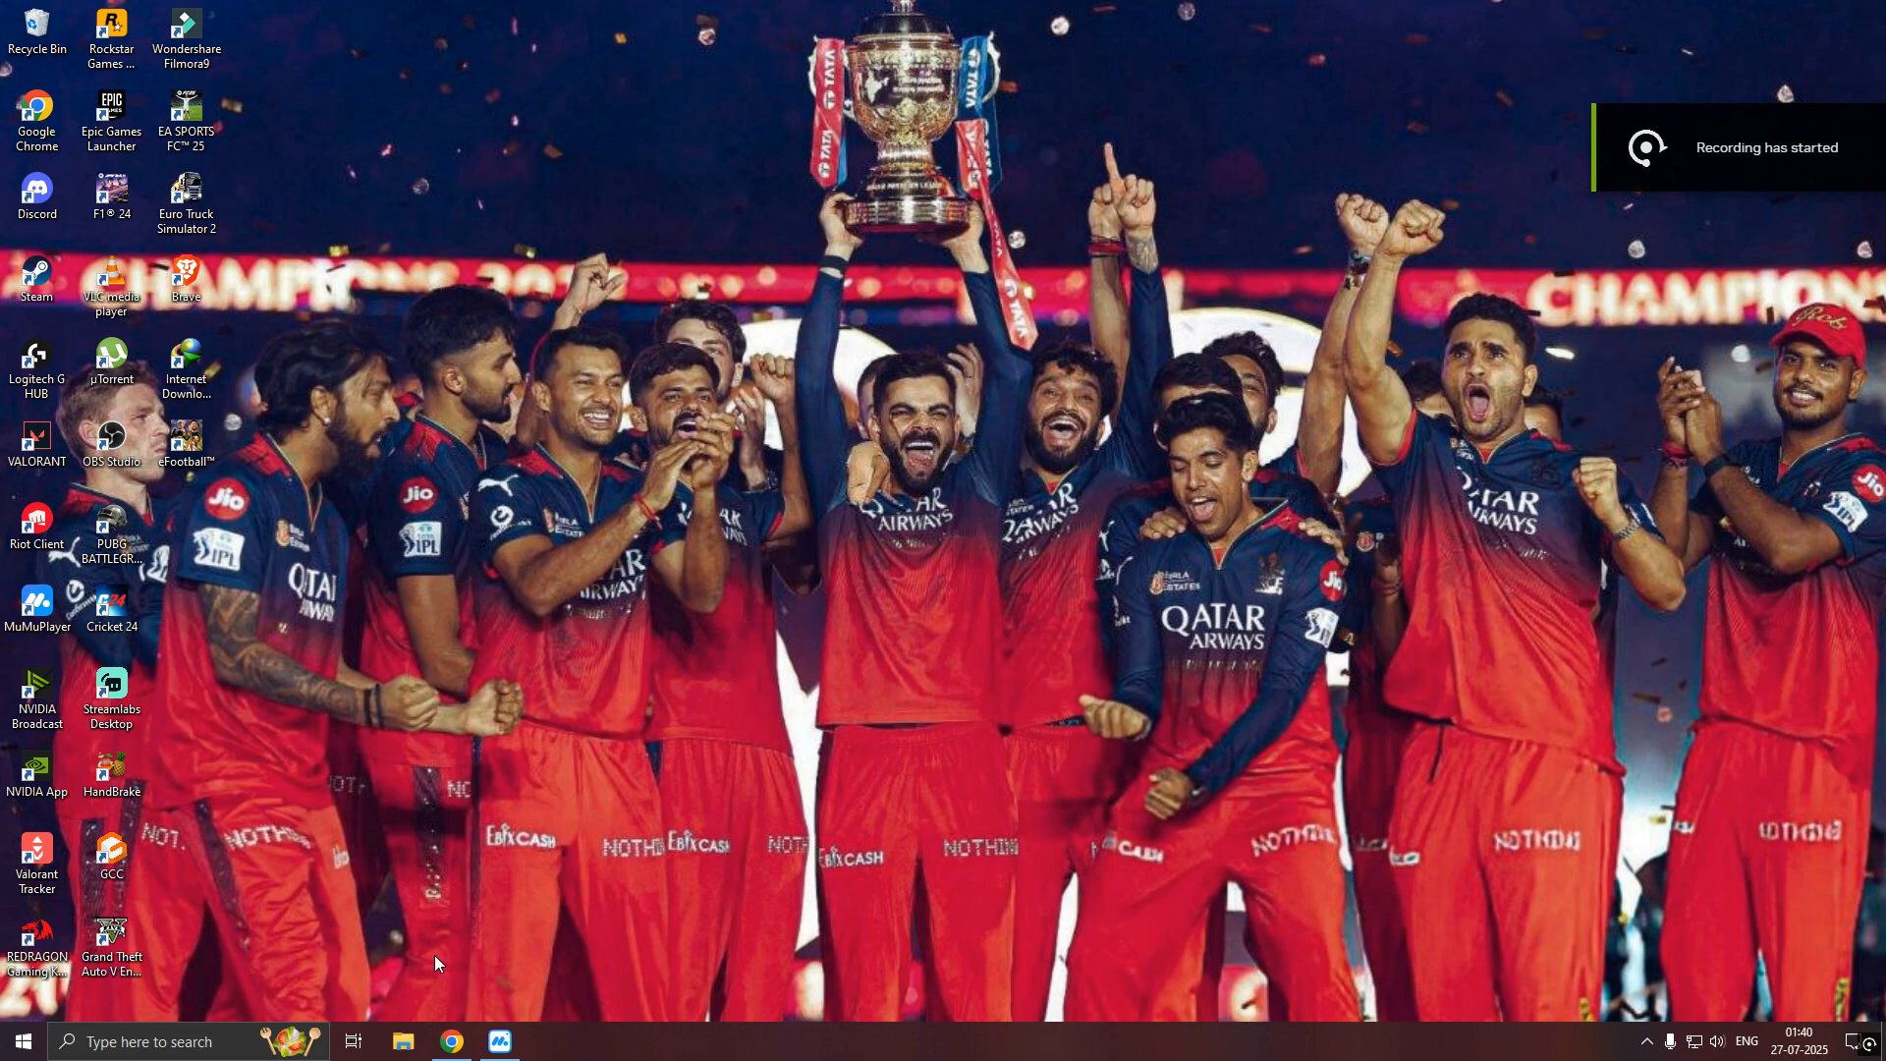
pyautogui.click(402, 1041)
pyautogui.doubleClick(432, 147)
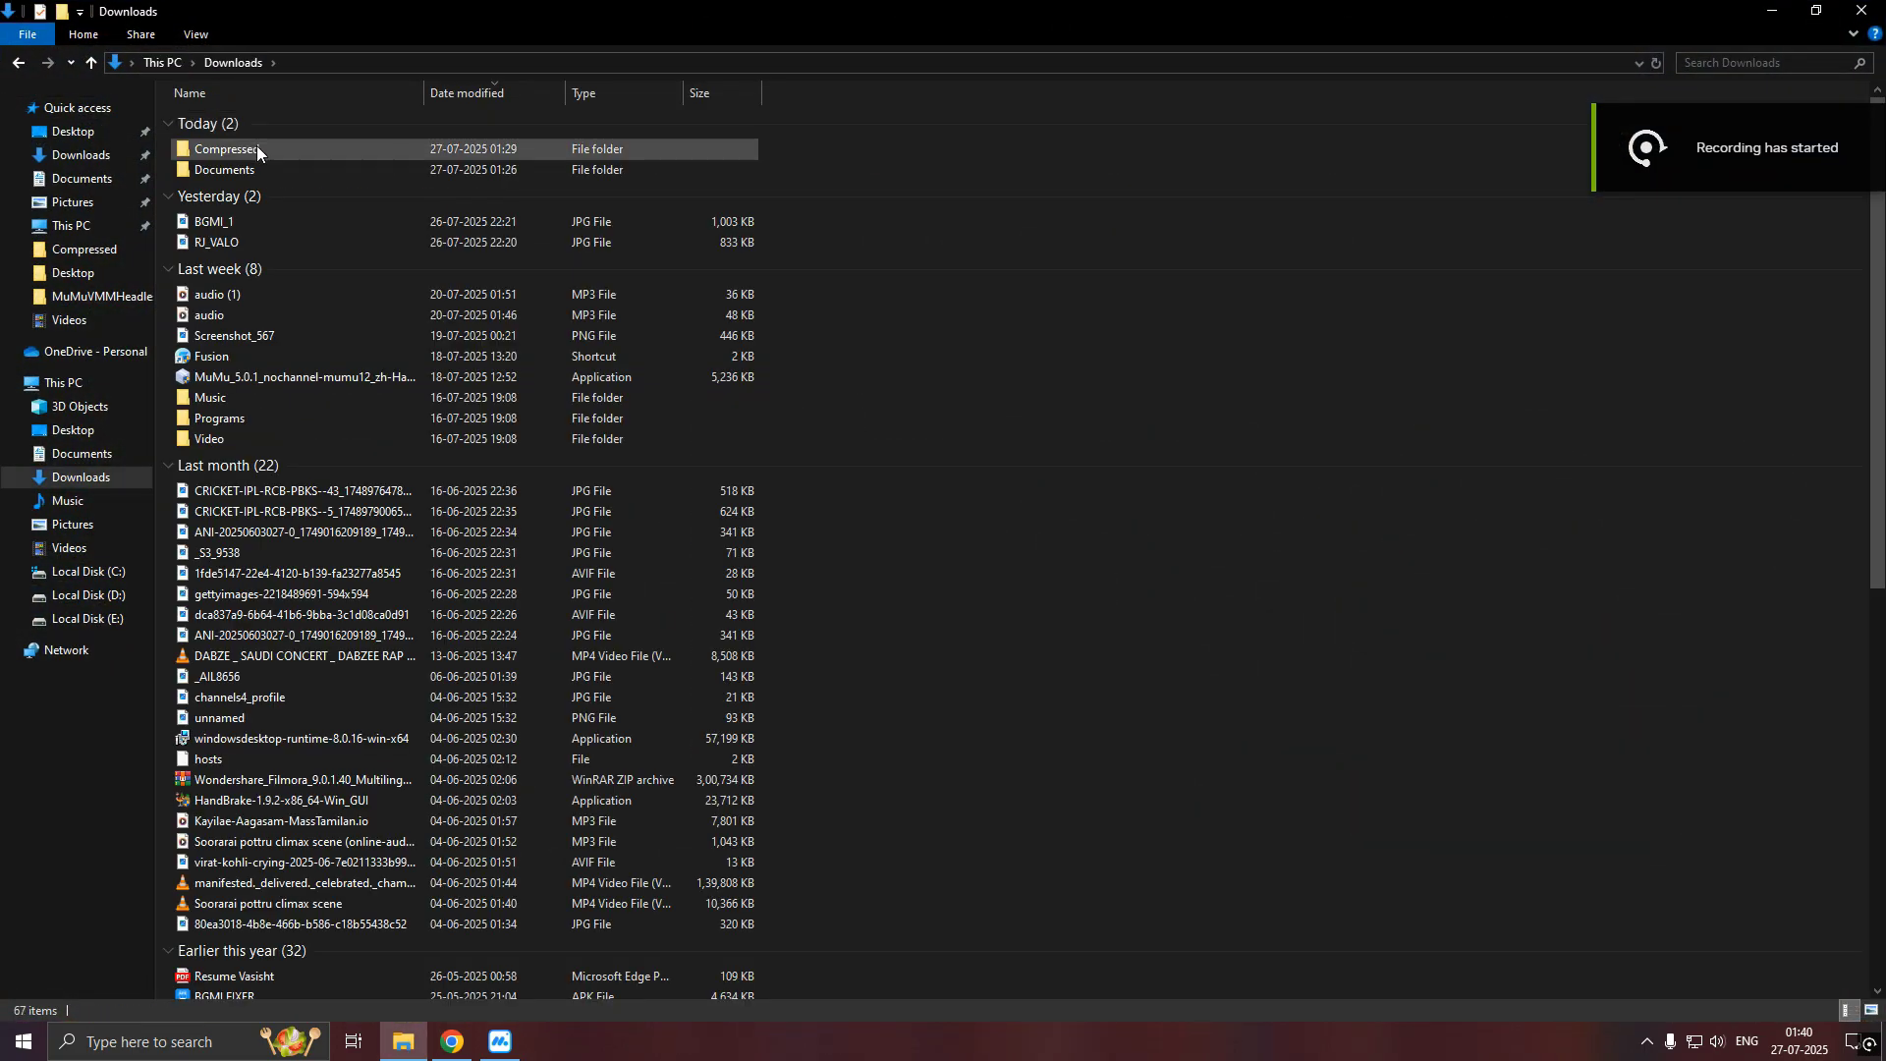
pyautogui.doubleClick(256, 148)
pyautogui.click(276, 169)
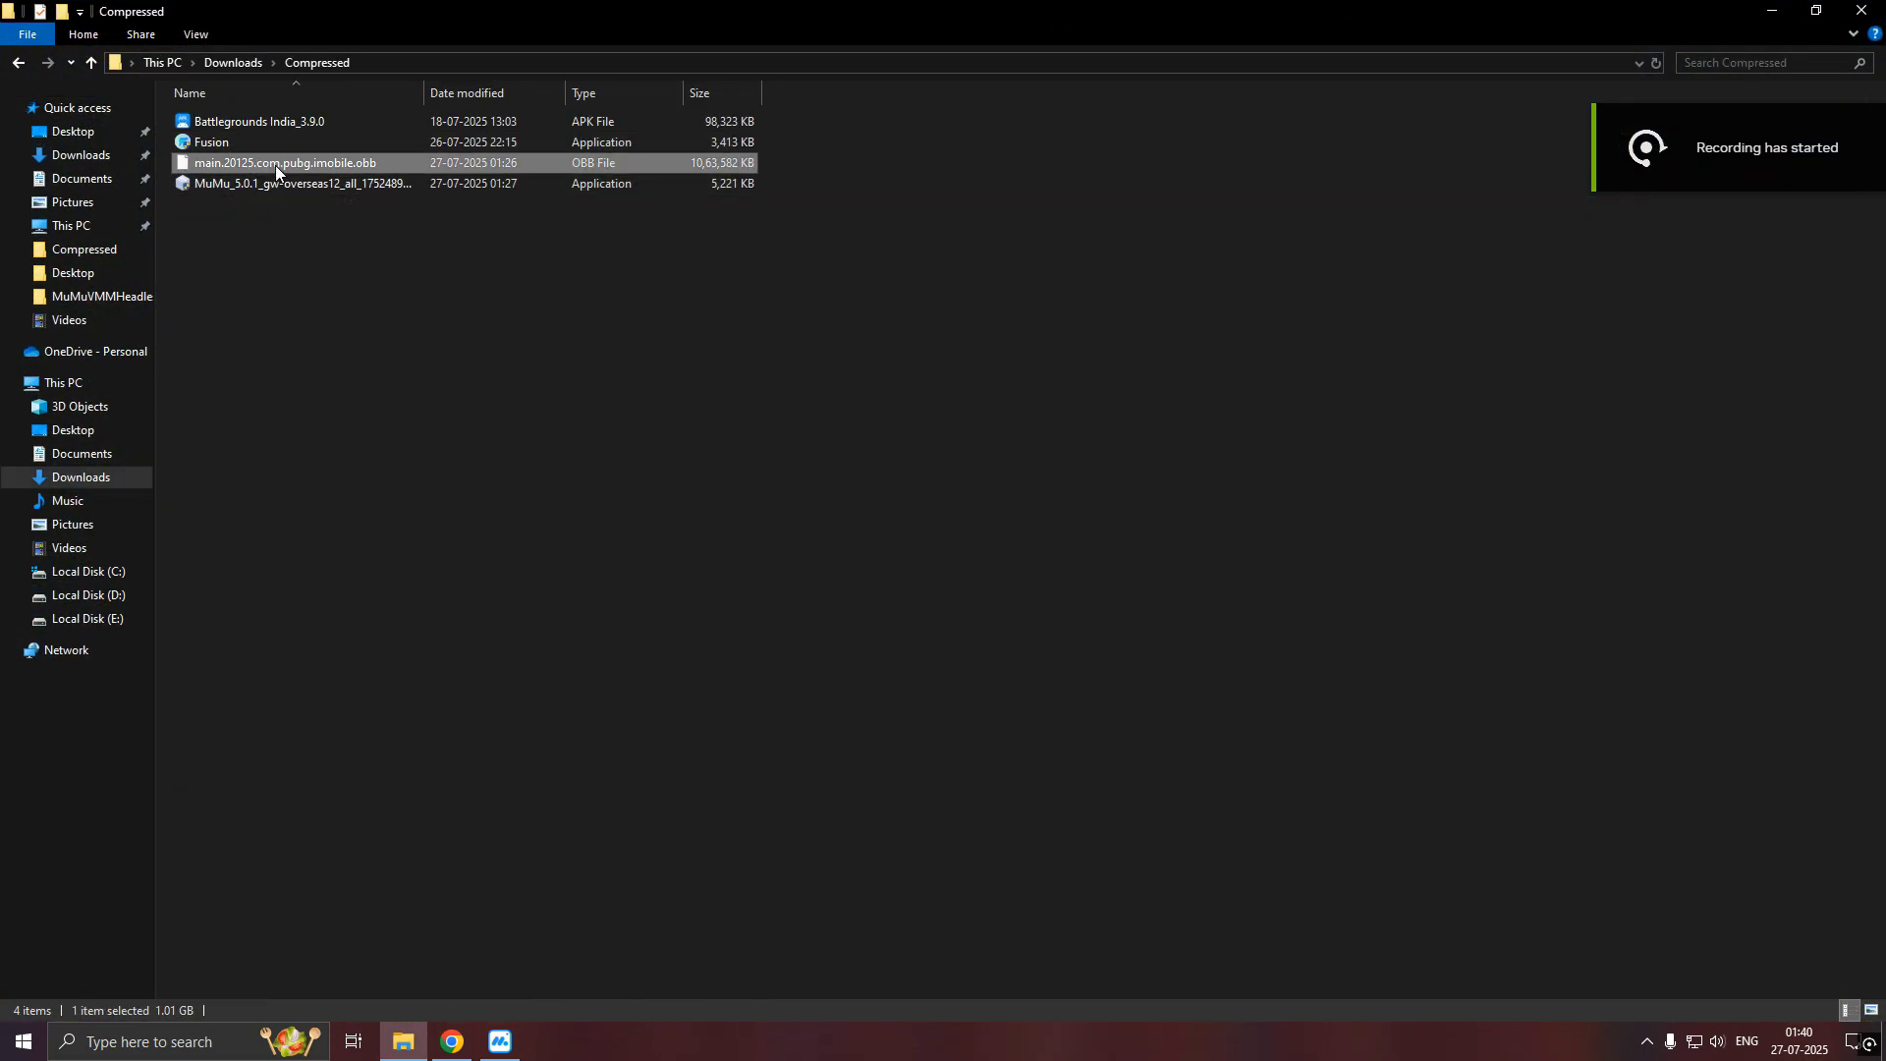
pyautogui.rightClick(261, 165)
pyautogui.click(306, 438)
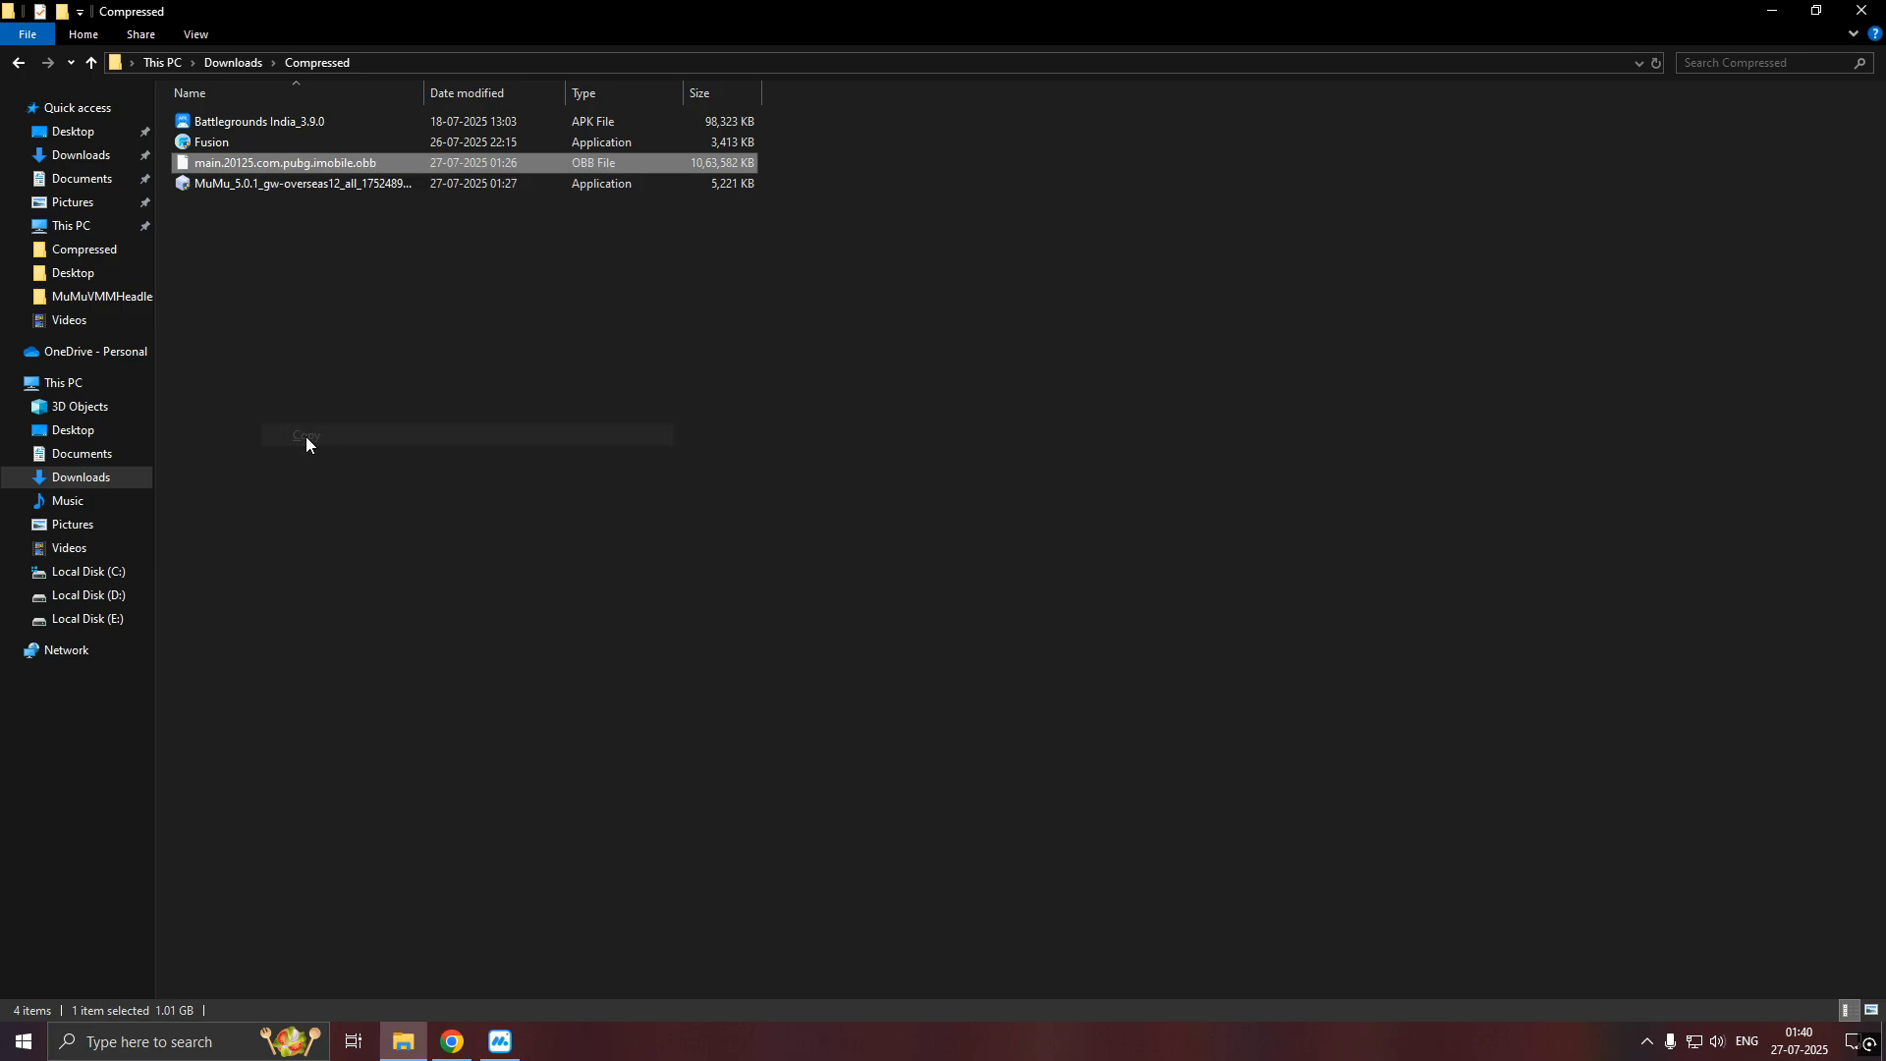
# Paste the copied OBB file into the Download folder of MuMuSharedFolder in the PC's Documents, and close the file window
pyautogui.click(162, 62)
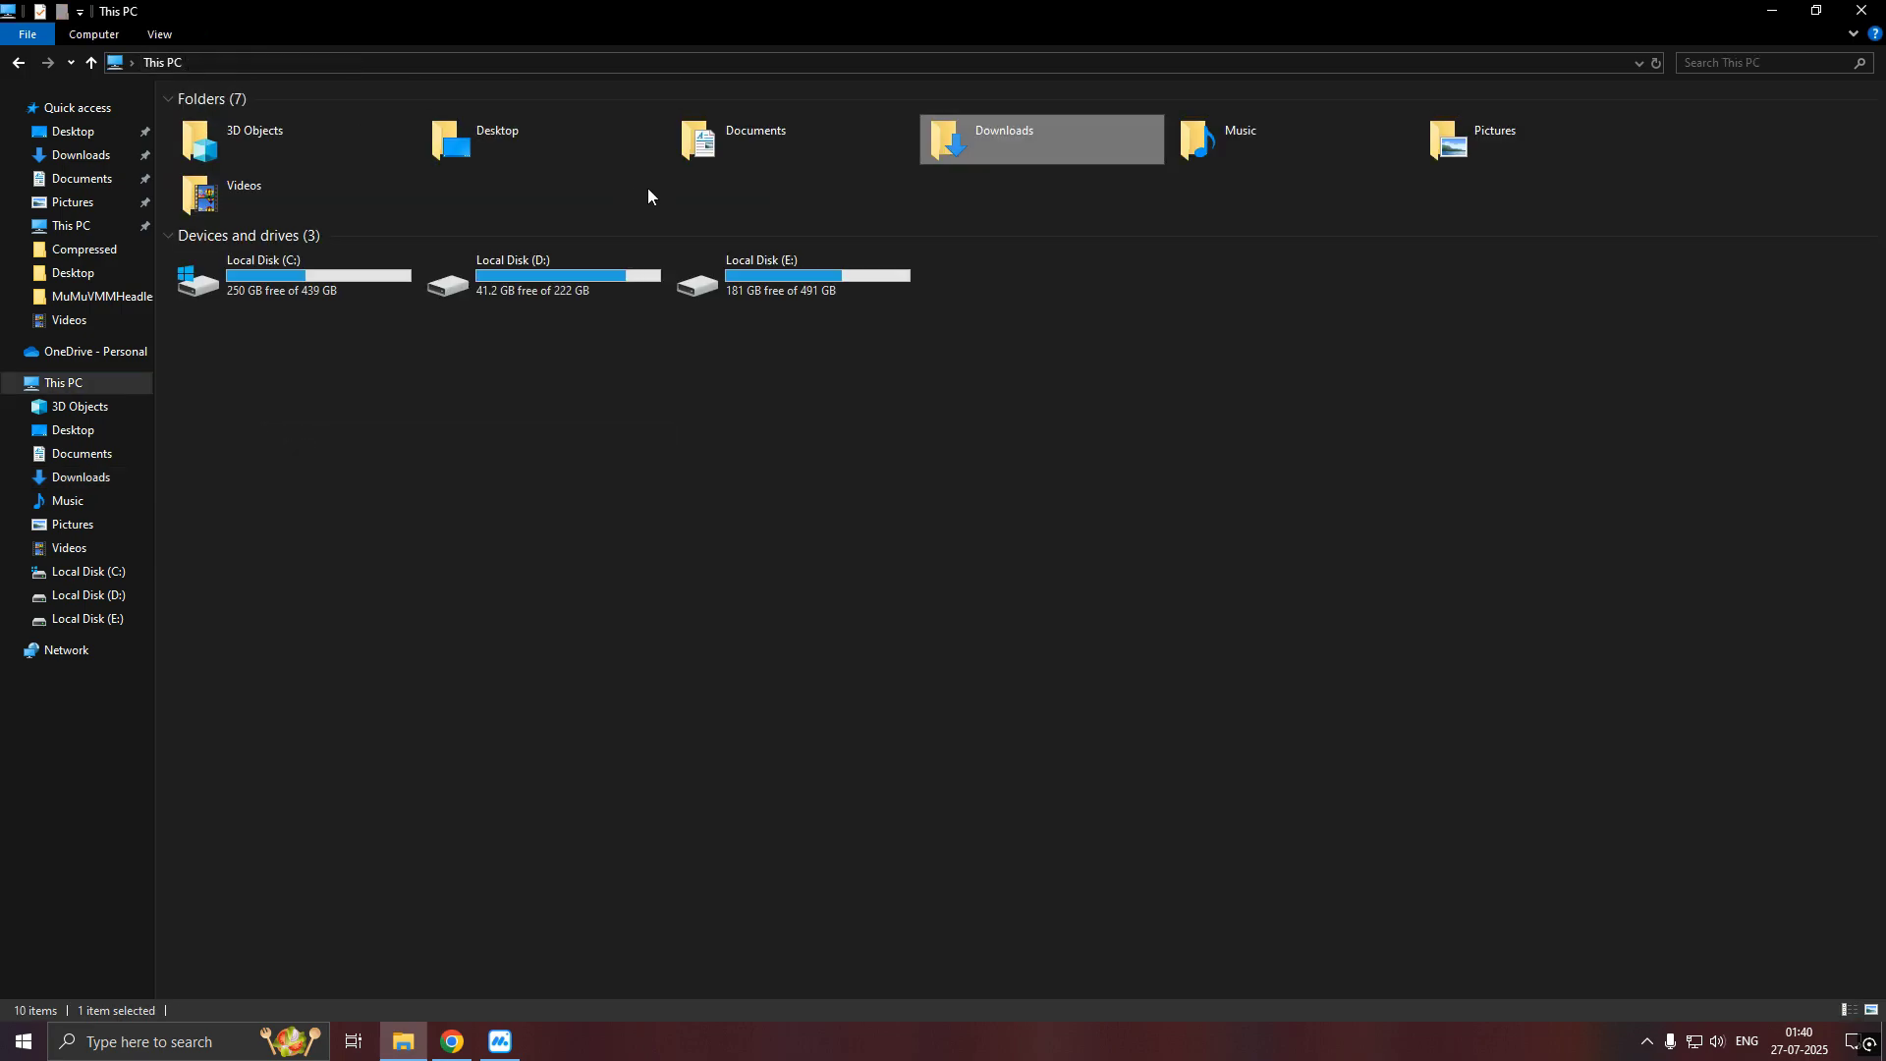
pyautogui.doubleClick(784, 139)
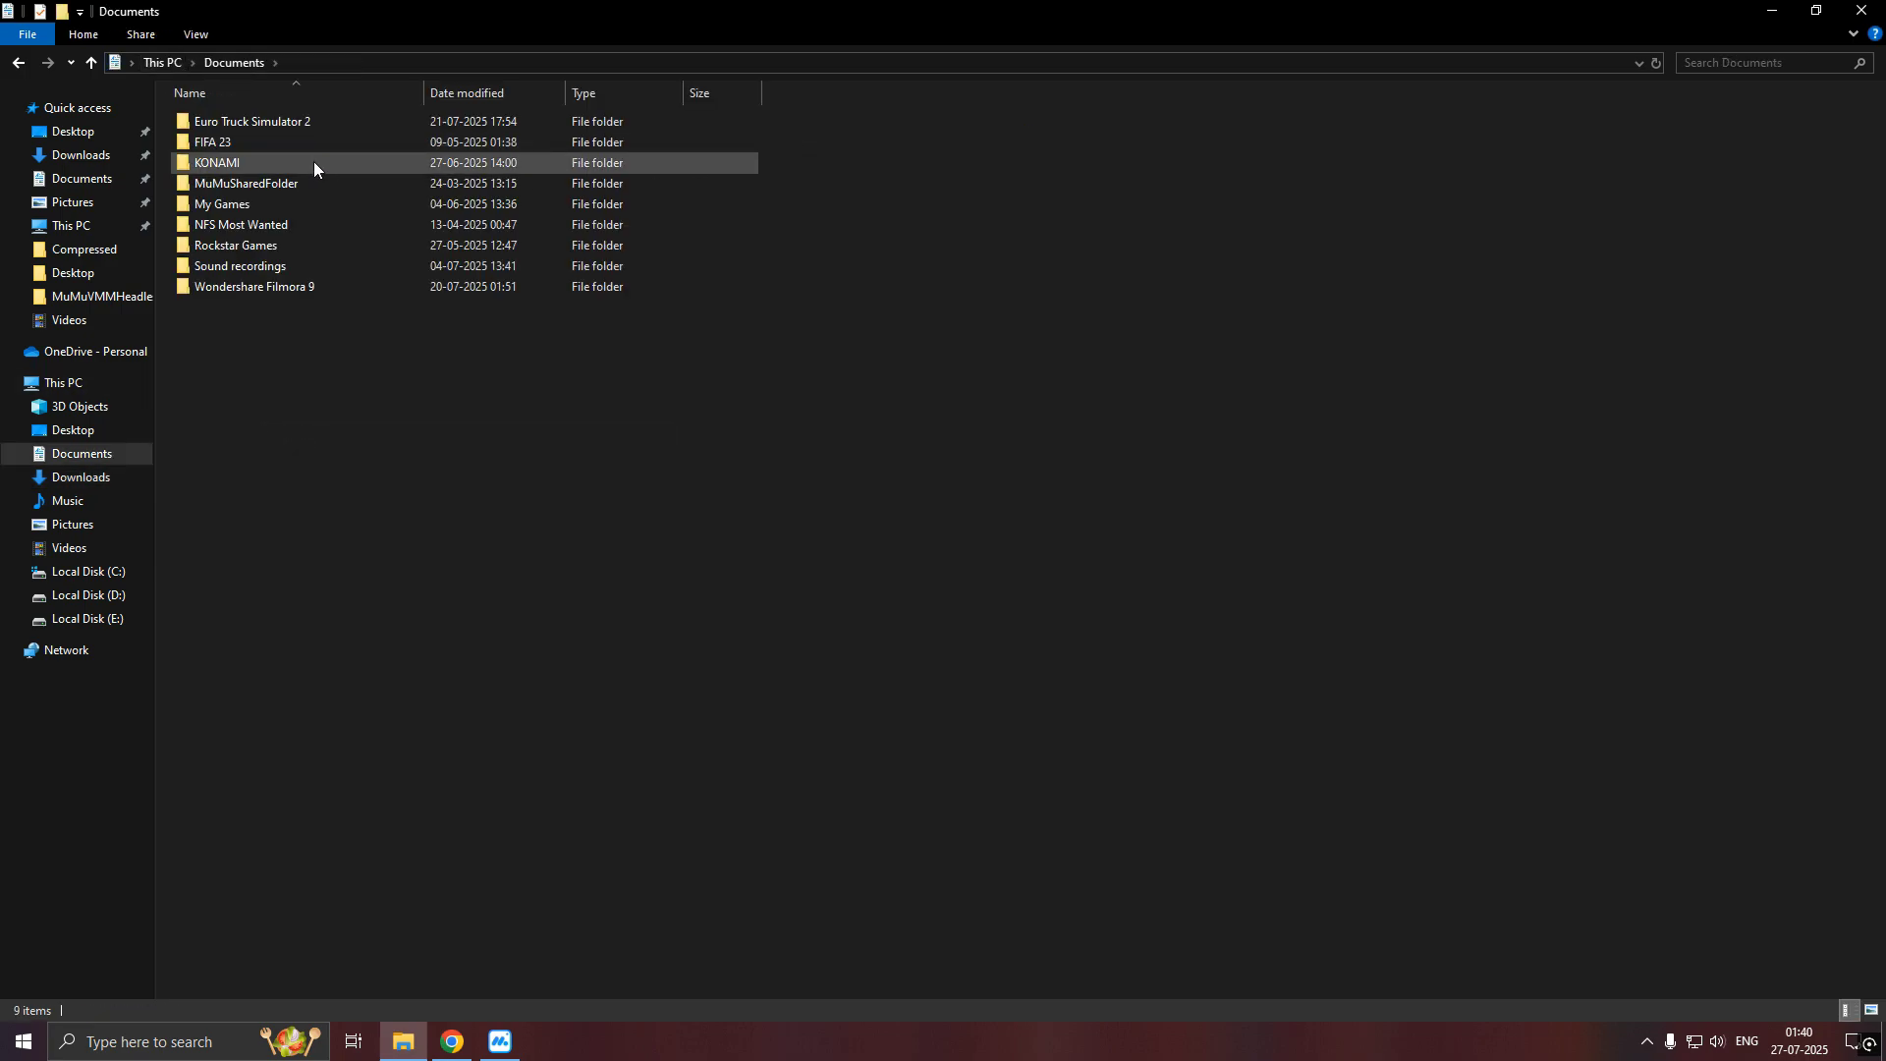
pyautogui.doubleClick(233, 184)
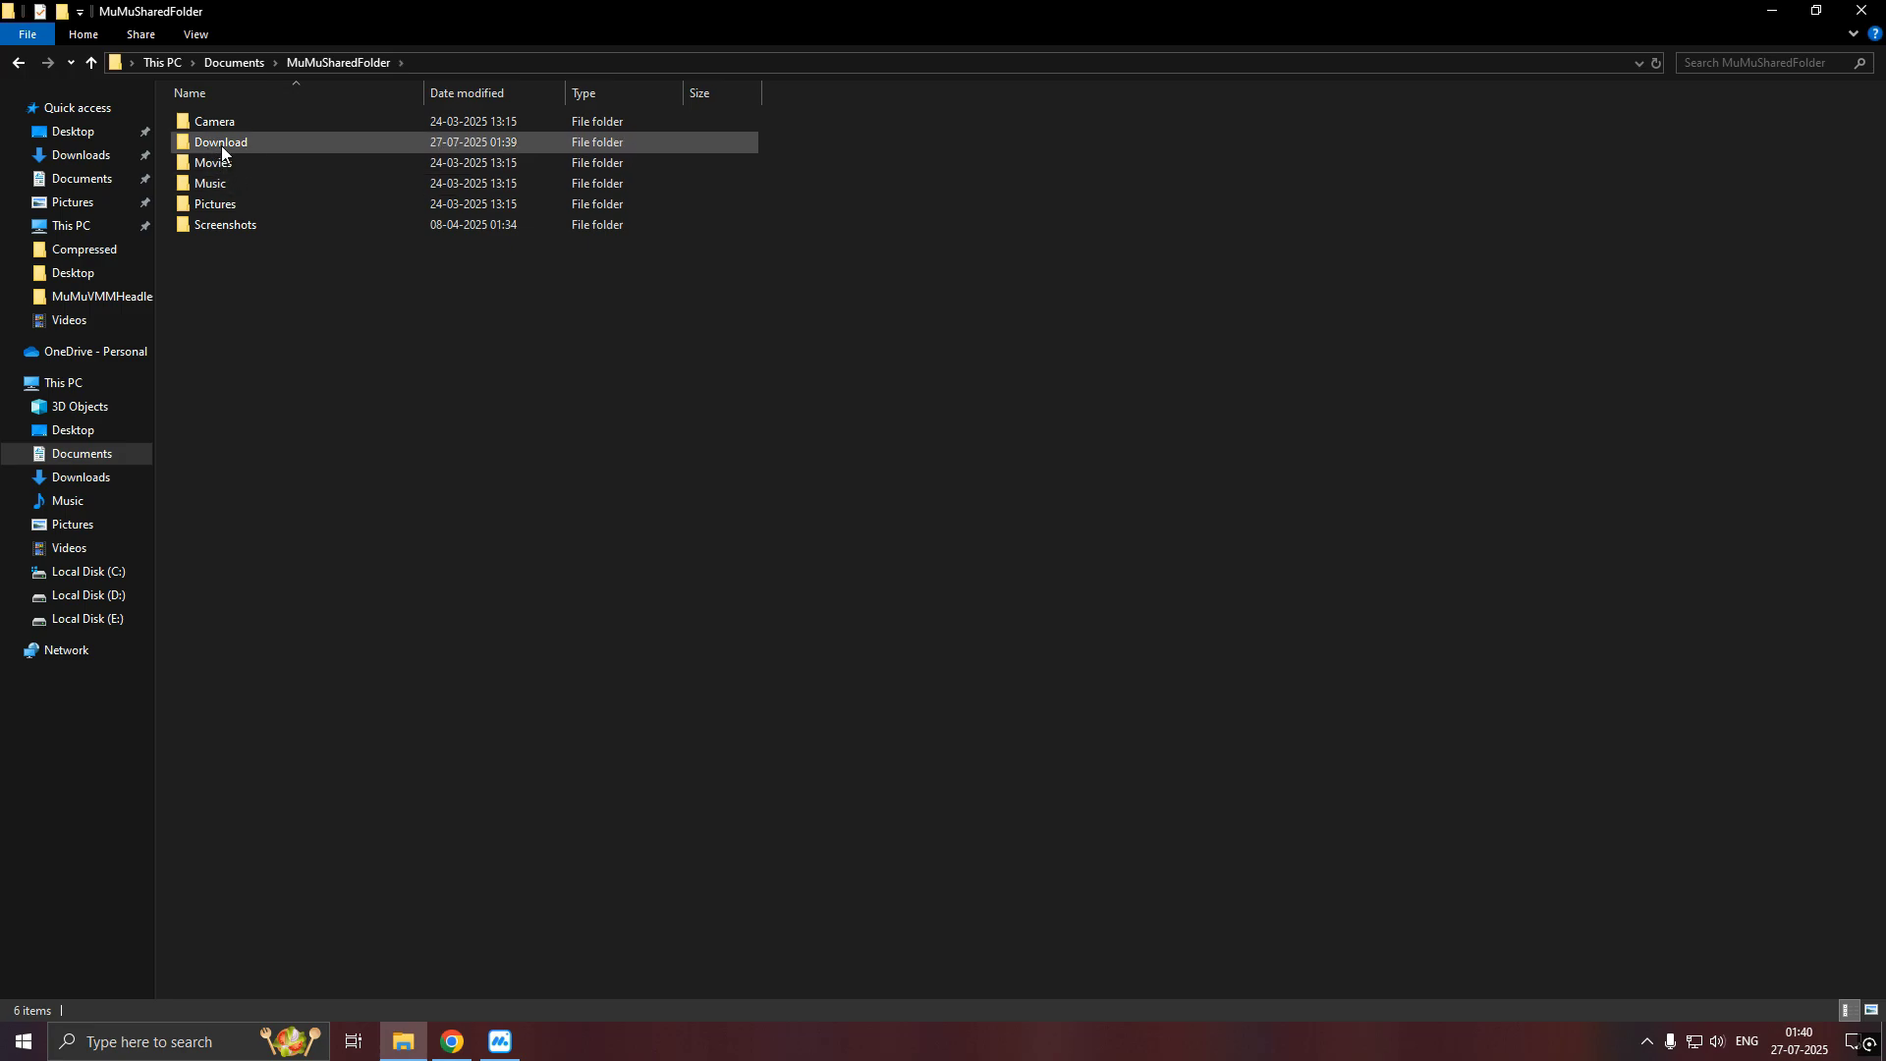
pyautogui.click(221, 145)
pyautogui.doubleClick(221, 143)
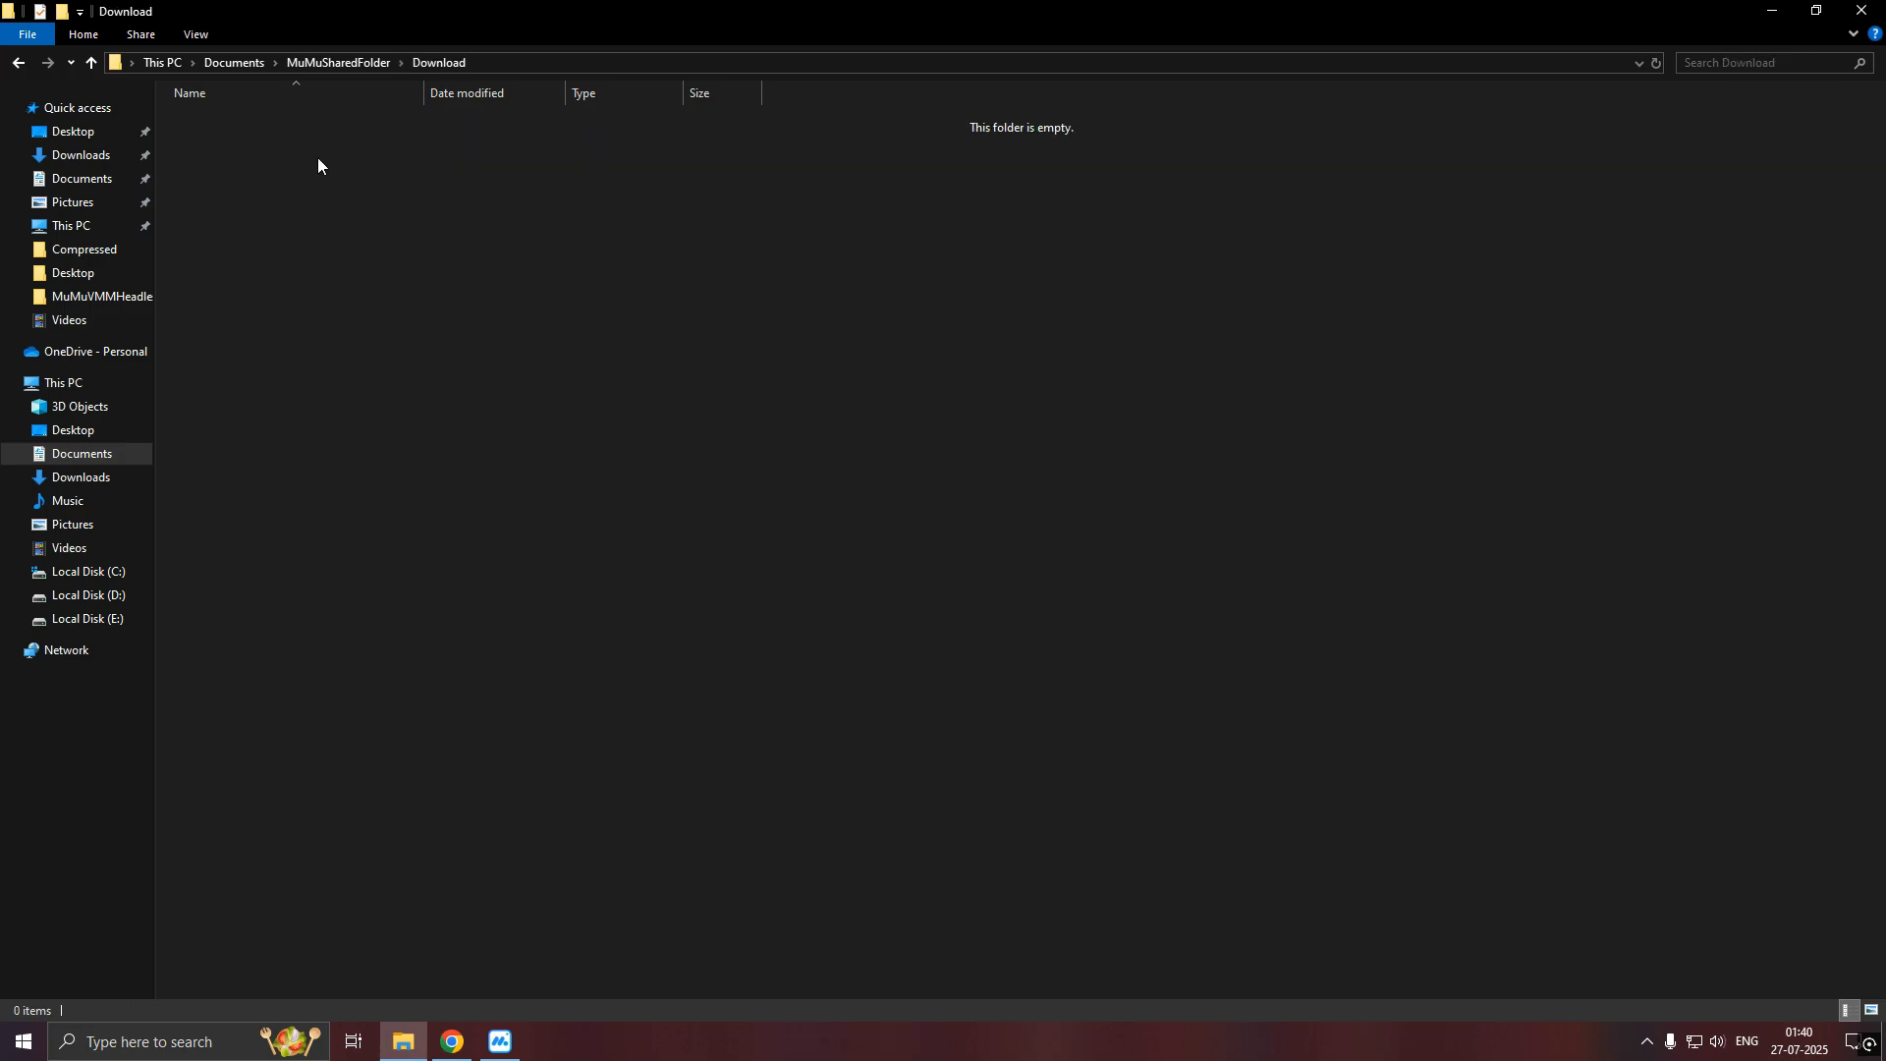
pyautogui.rightClick(334, 232)
pyautogui.click(381, 362)
pyautogui.click(1861, 10)
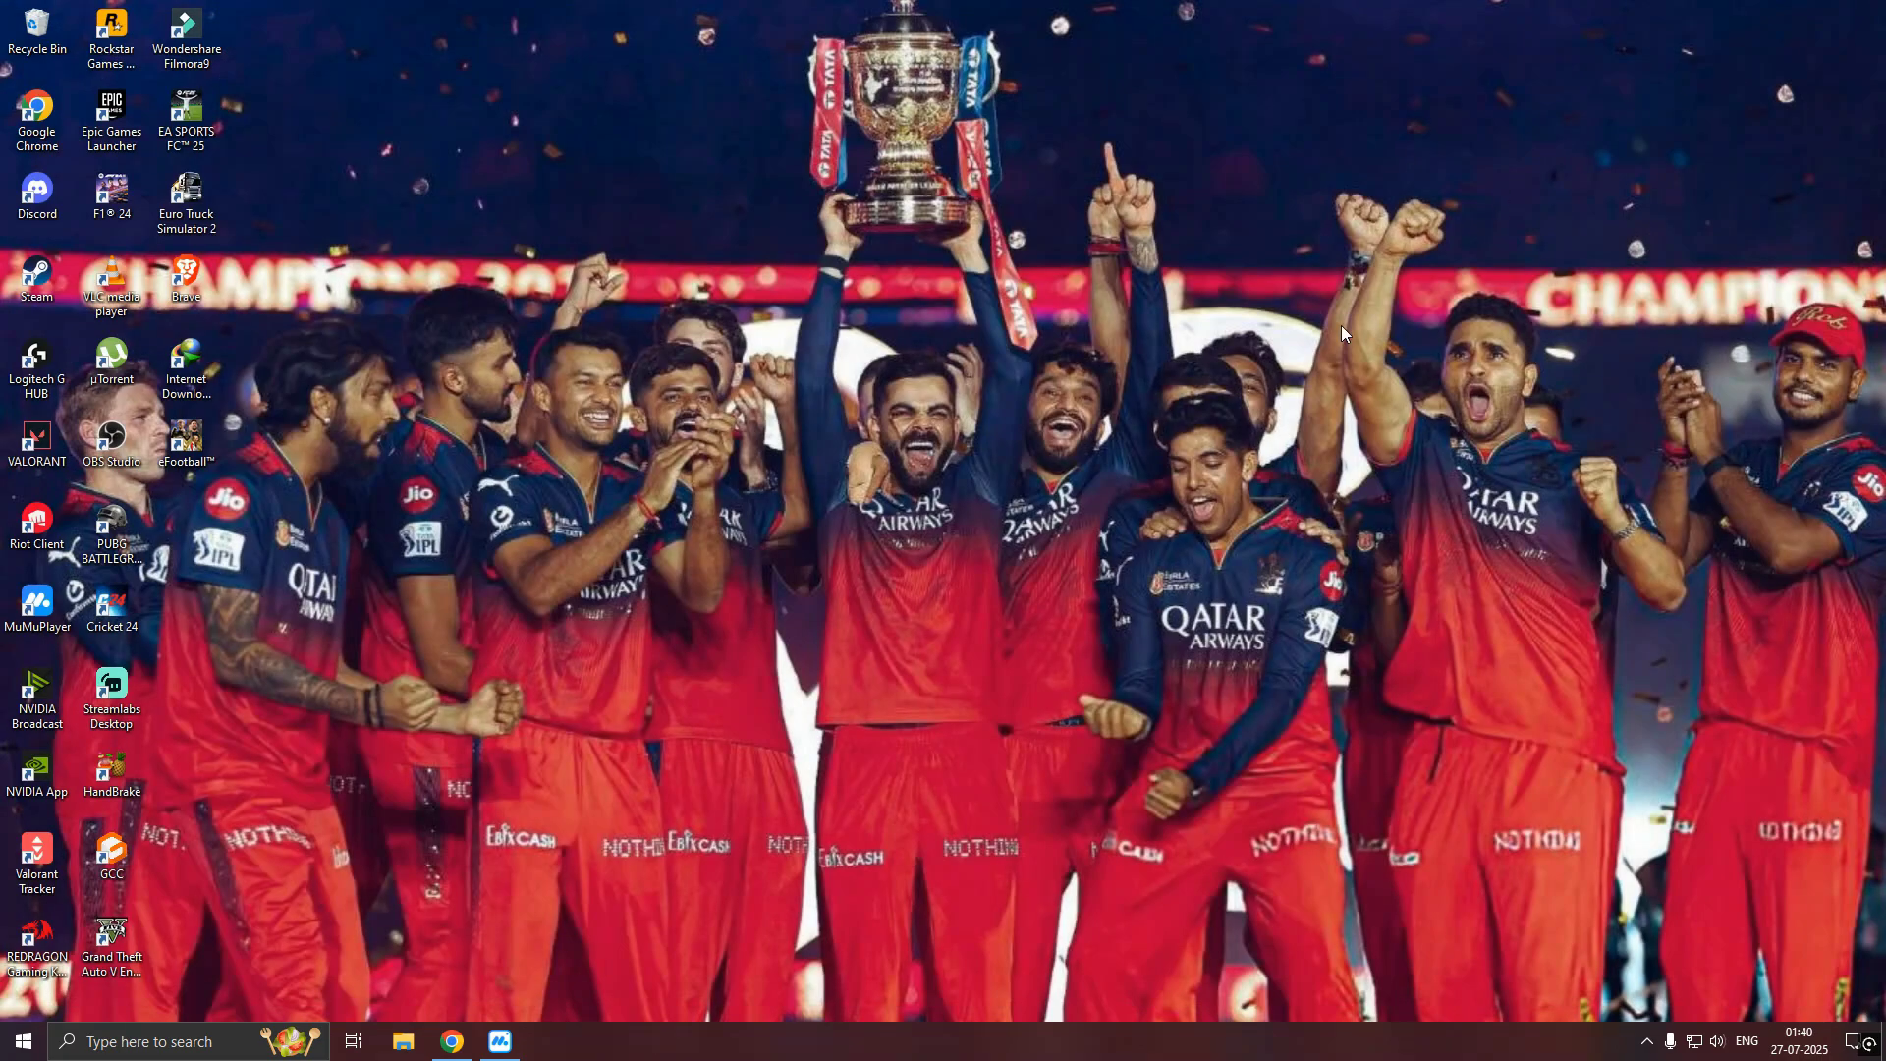
# Return to the Android device and copy main.20125.com.pubg.imobile.obb from the Download folder in ZArchiver
pyautogui.click(500, 1041)
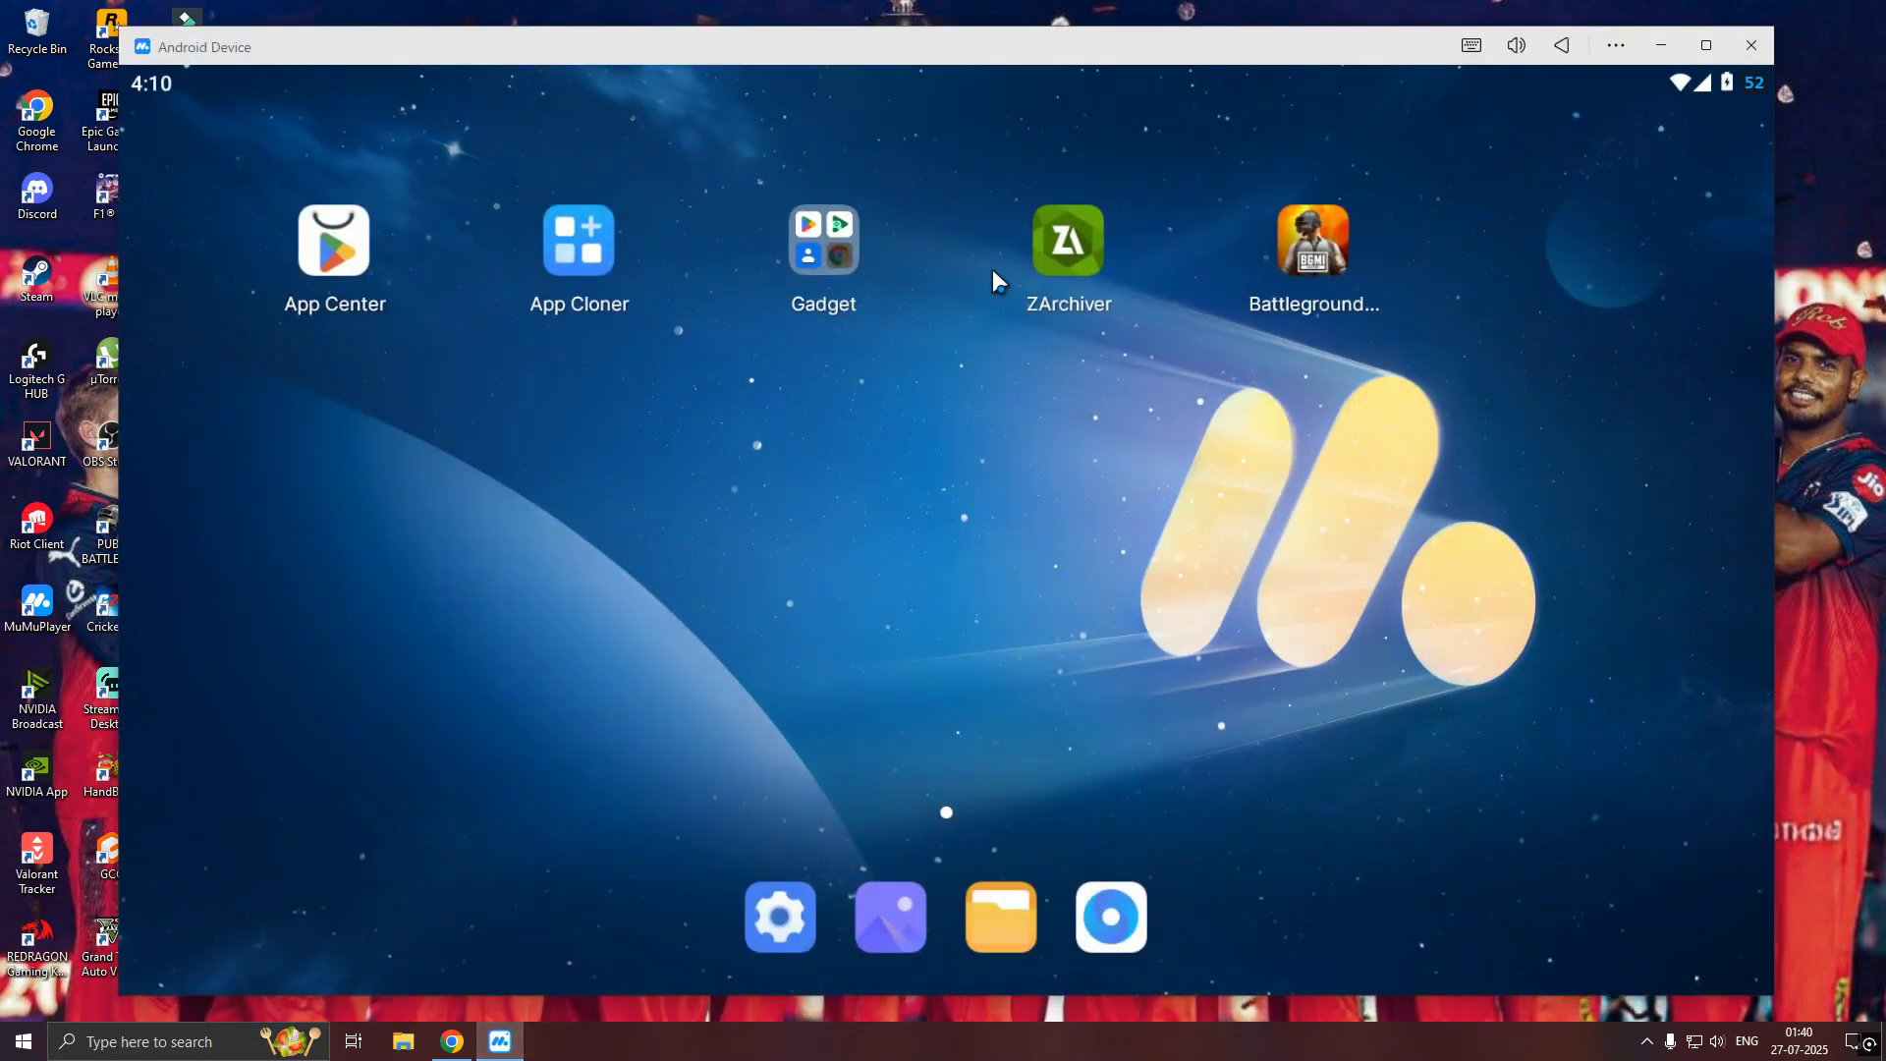
pyautogui.click(1053, 248)
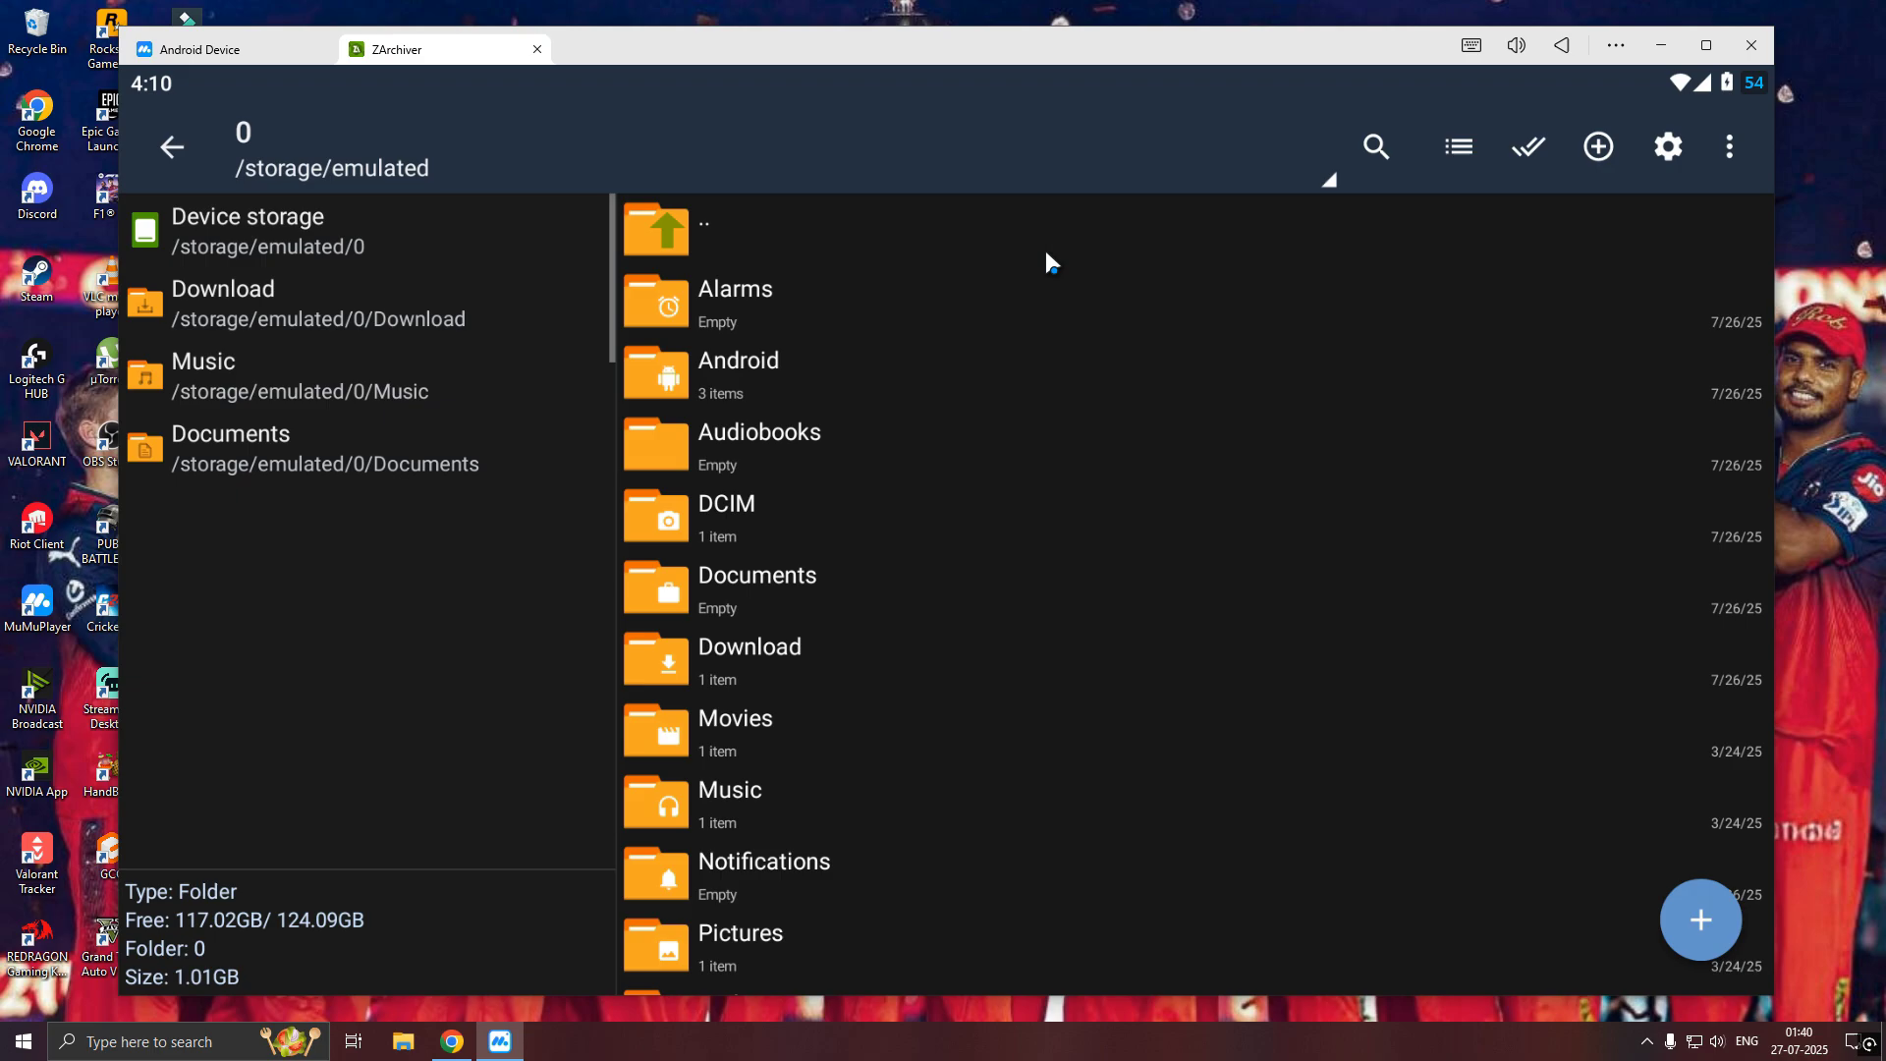
pyautogui.moveTo(838, 552); pyautogui.dragTo(830, 410)
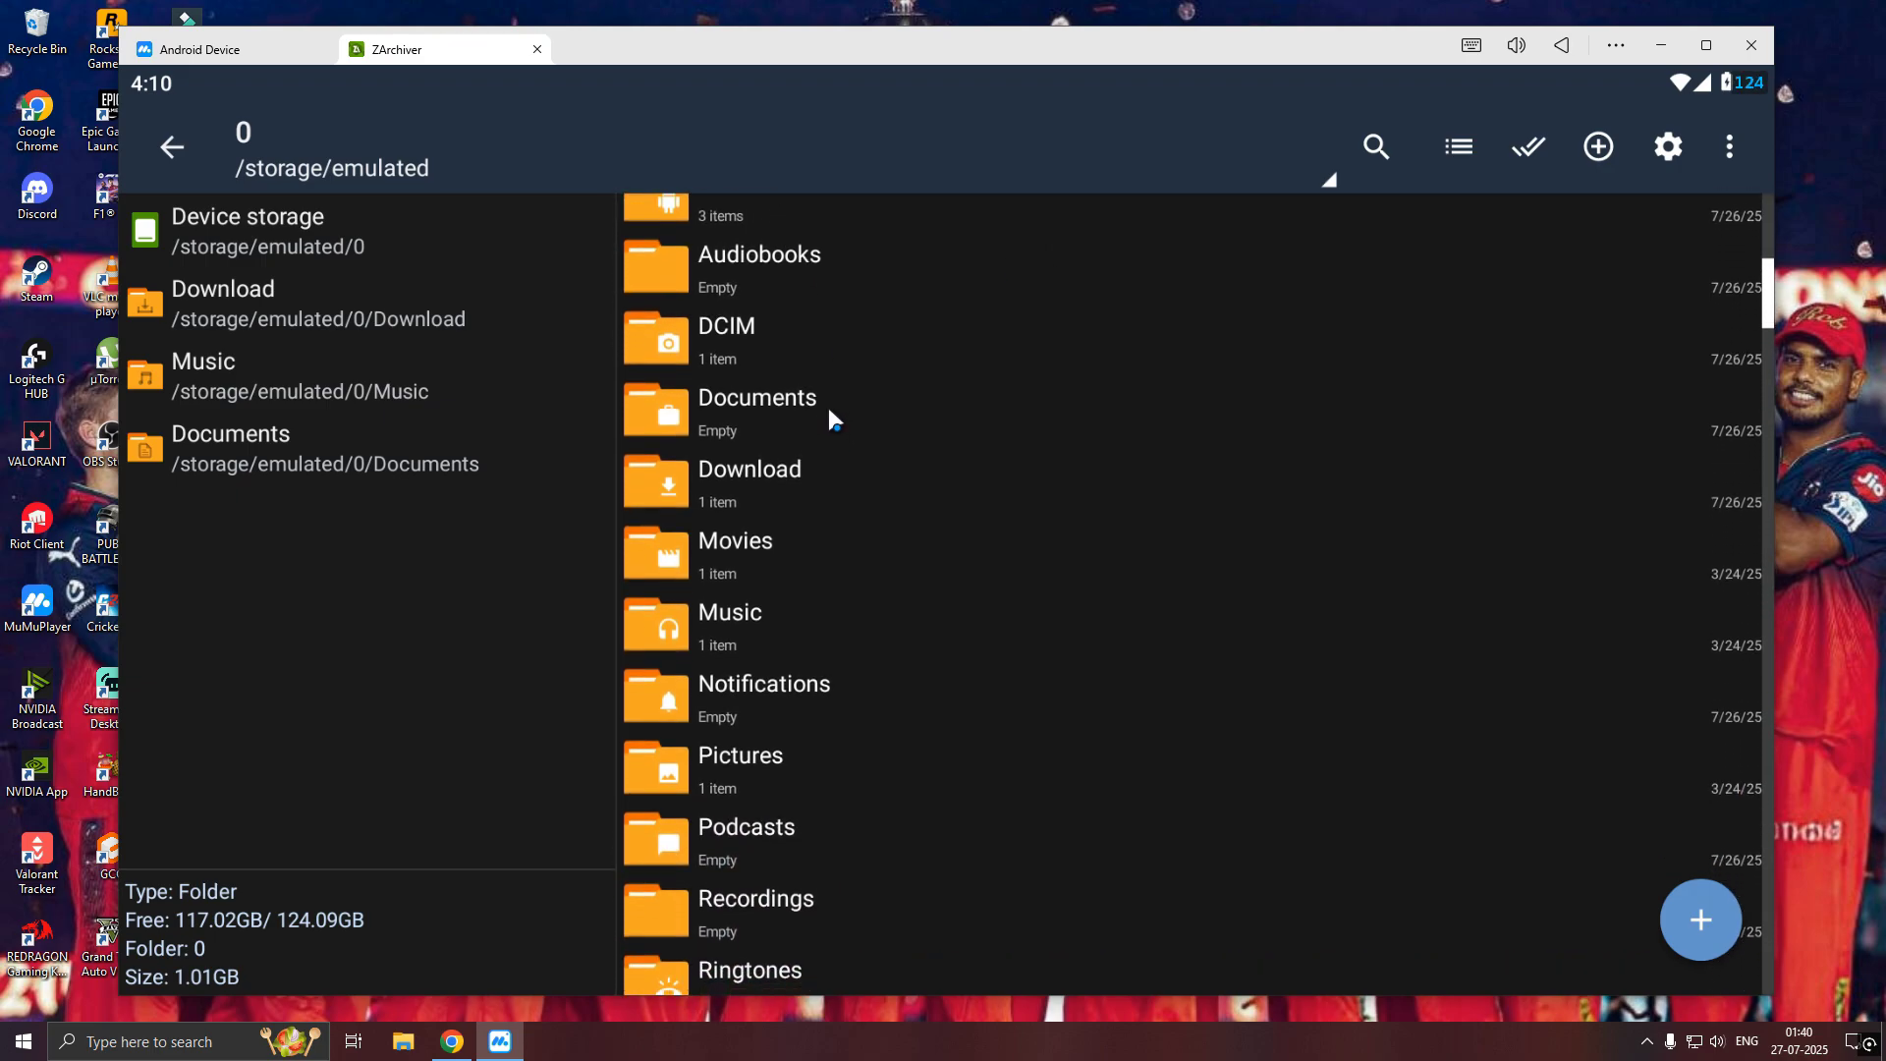
pyautogui.click(753, 481)
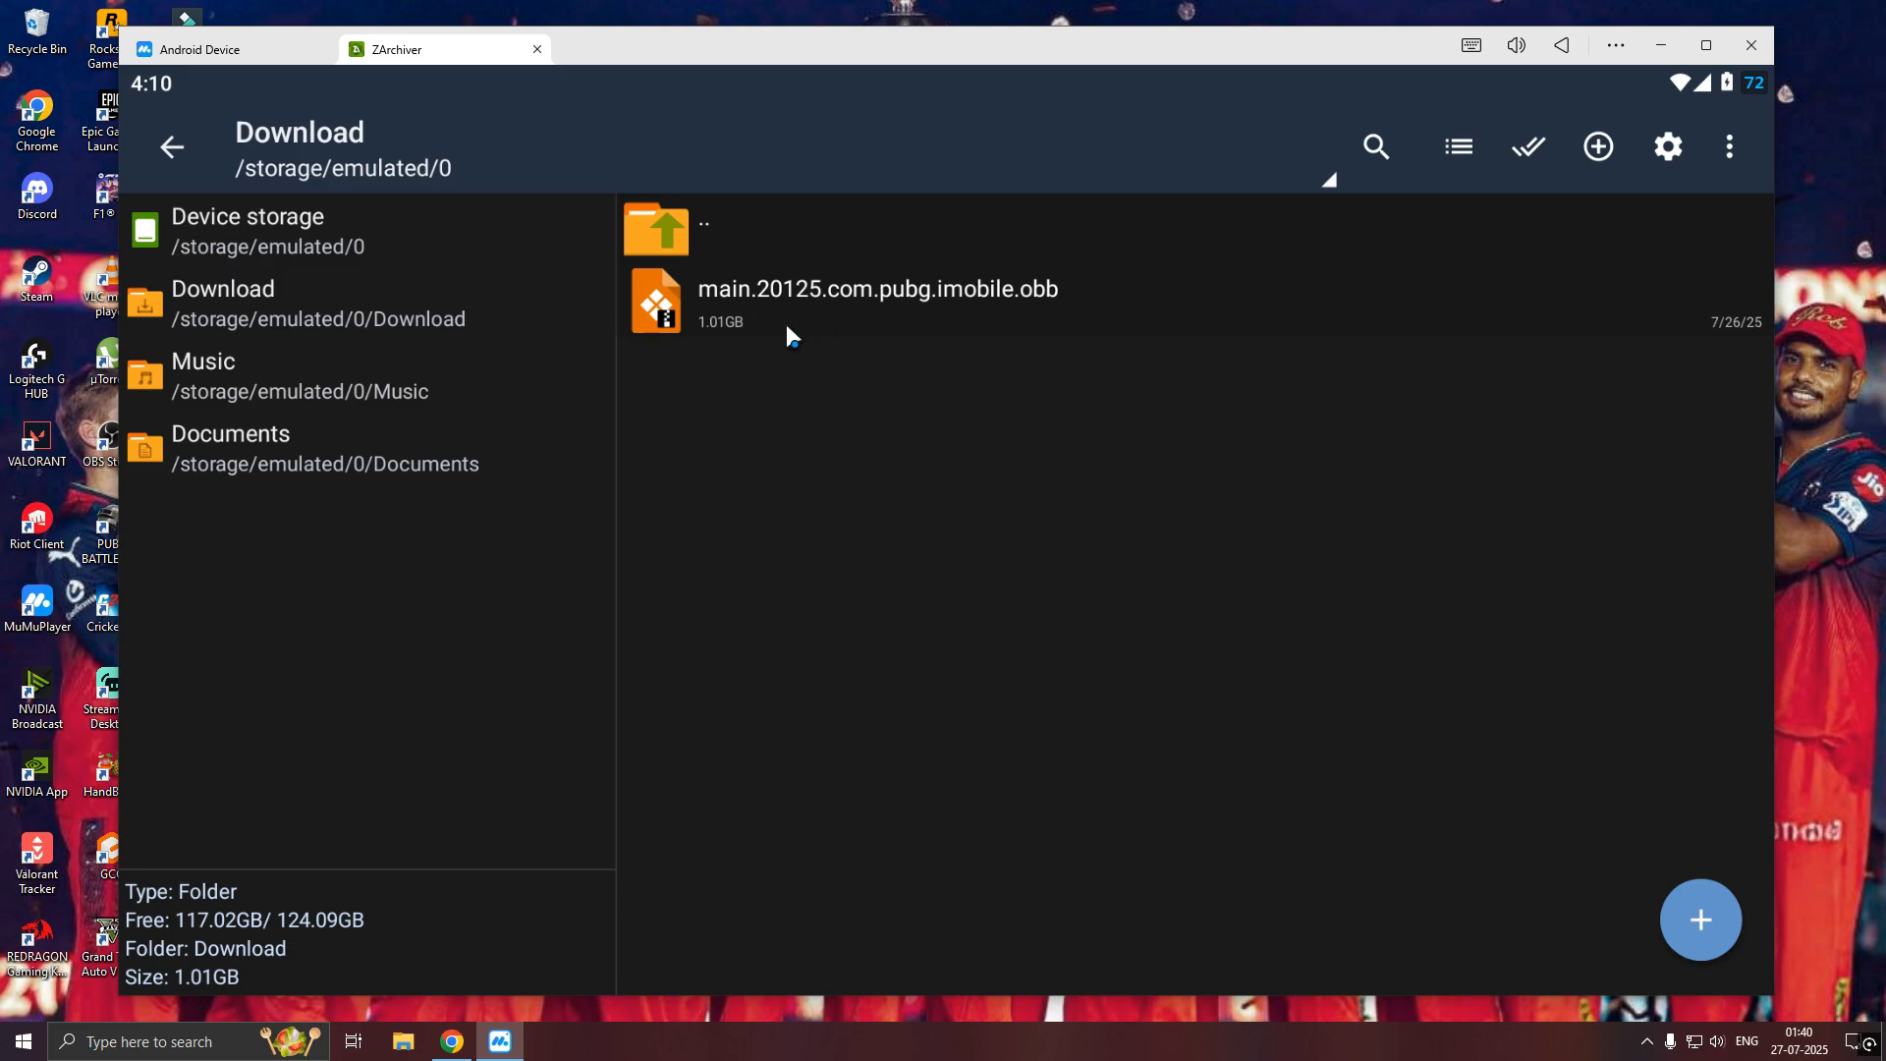
pyautogui.click(786, 273)
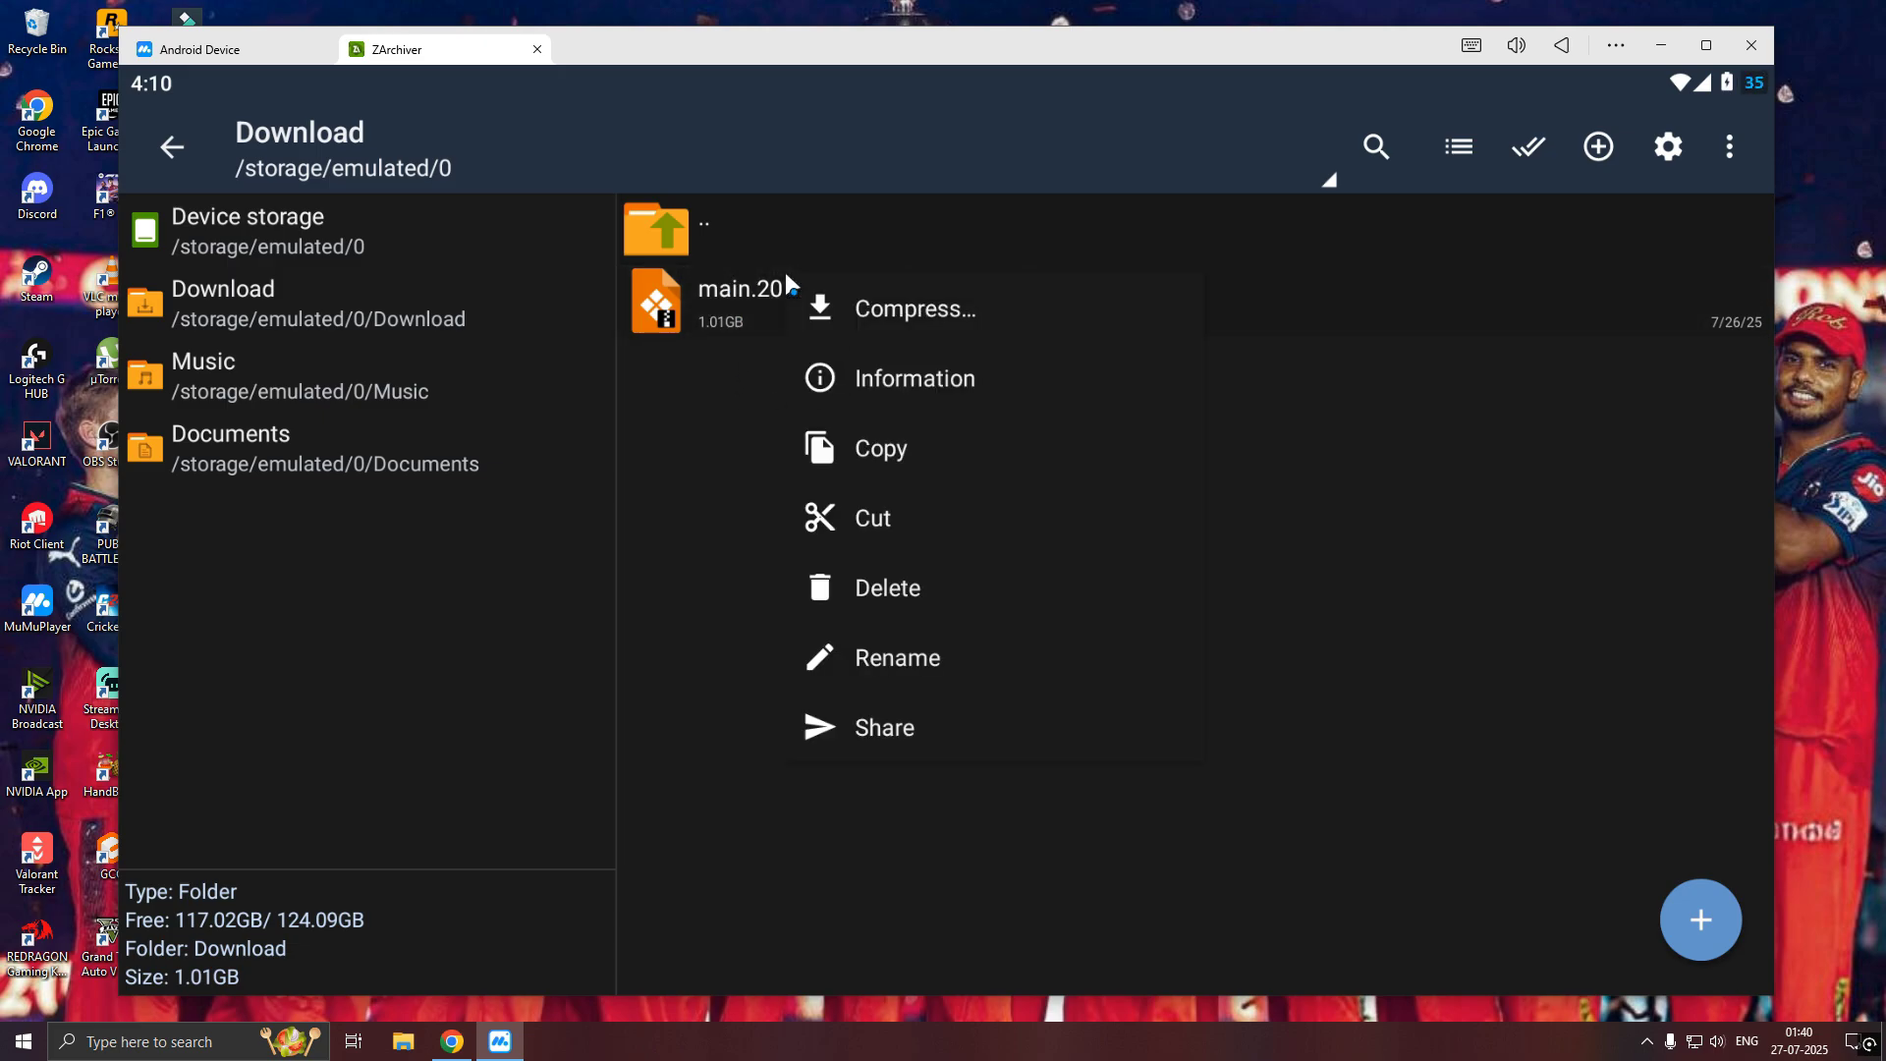
pyautogui.click(884, 448)
# Paste the copied OBB file into the Android/obb/com.pubg.imobile folder in ZArchiver
pyautogui.click(673, 234)
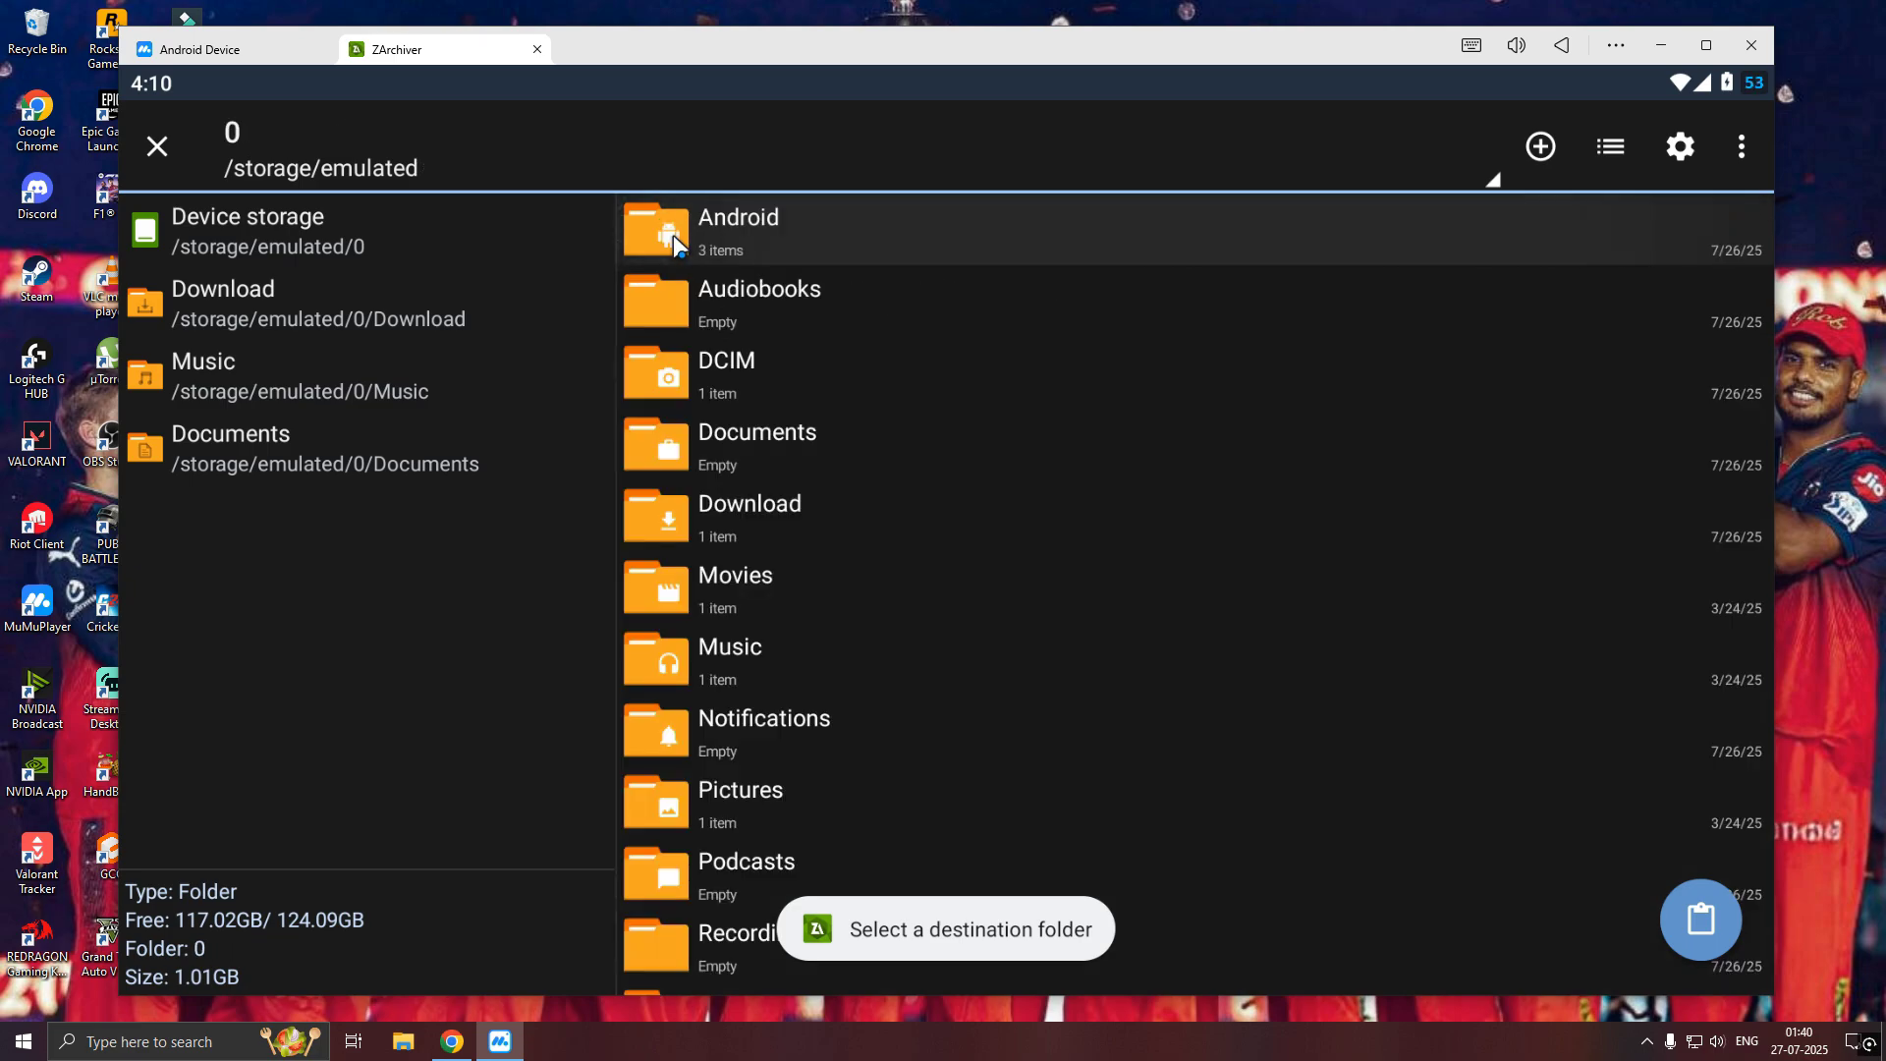
pyautogui.scroll(1, 736, 314)
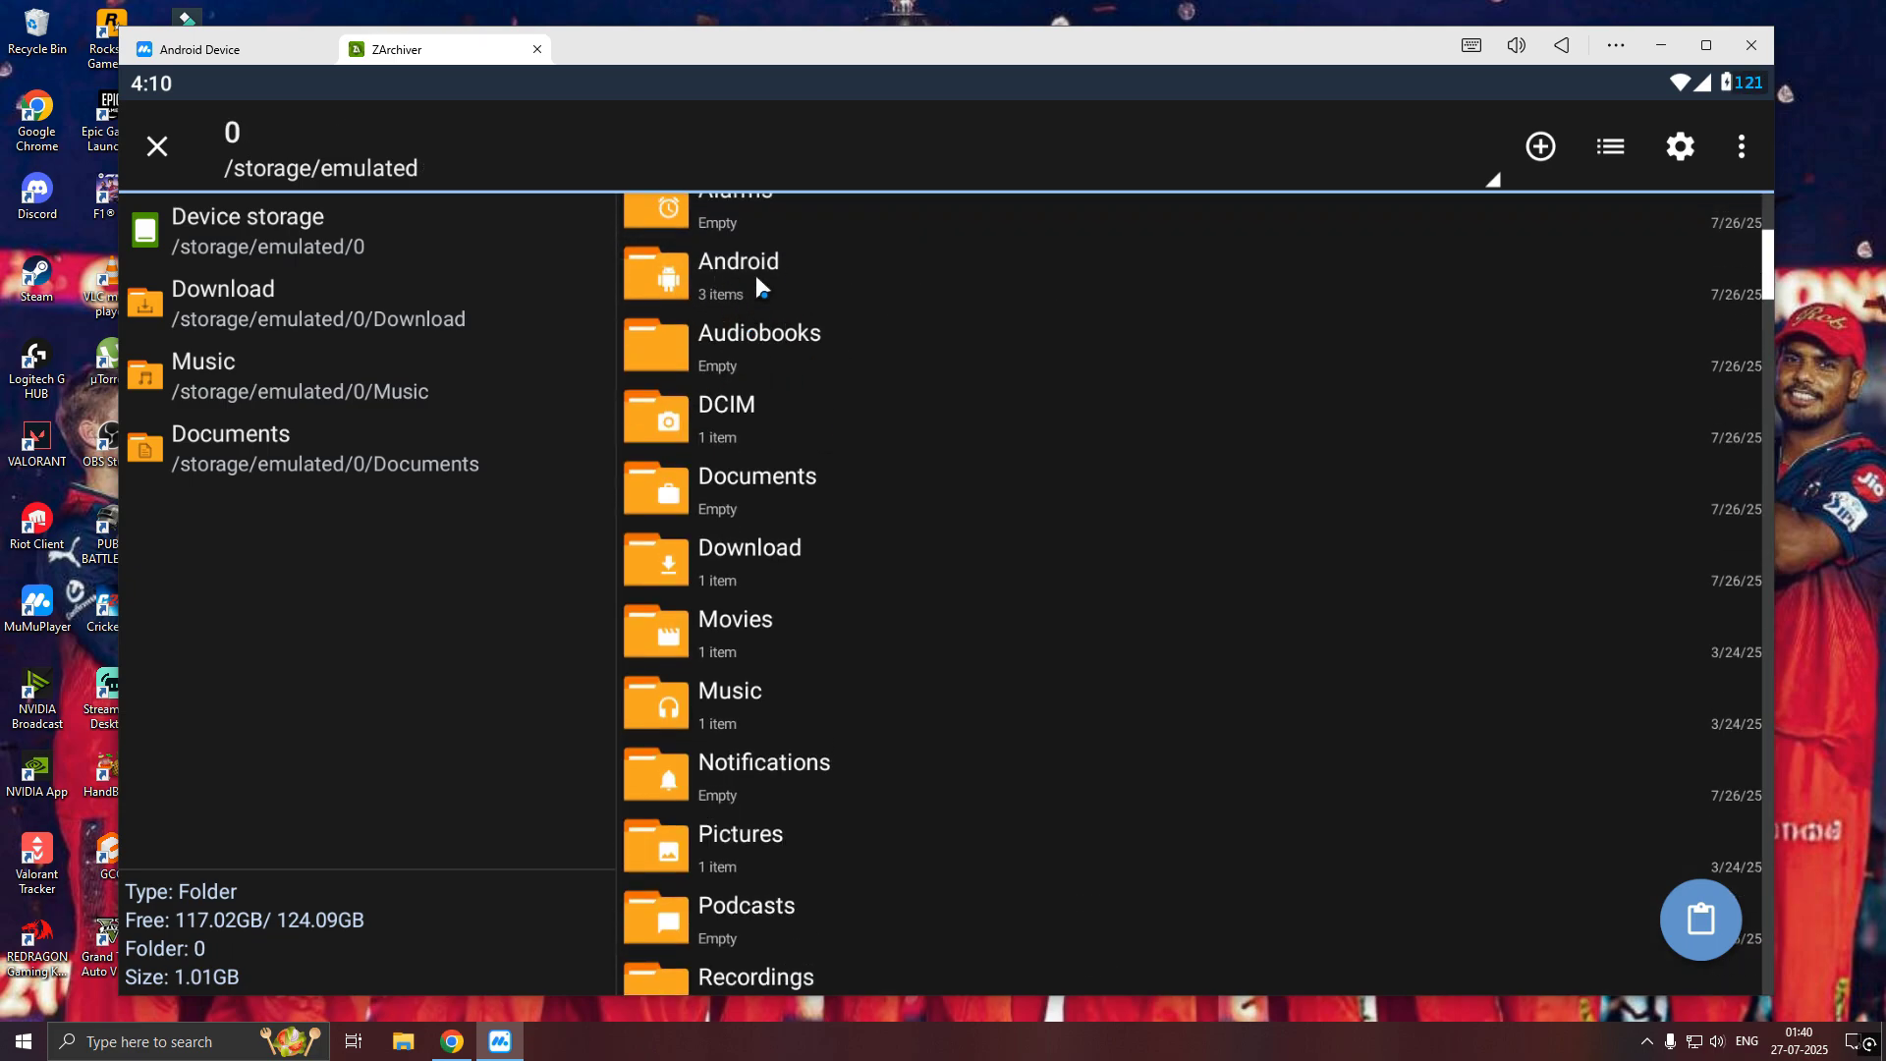
pyautogui.click(741, 283)
pyautogui.click(735, 437)
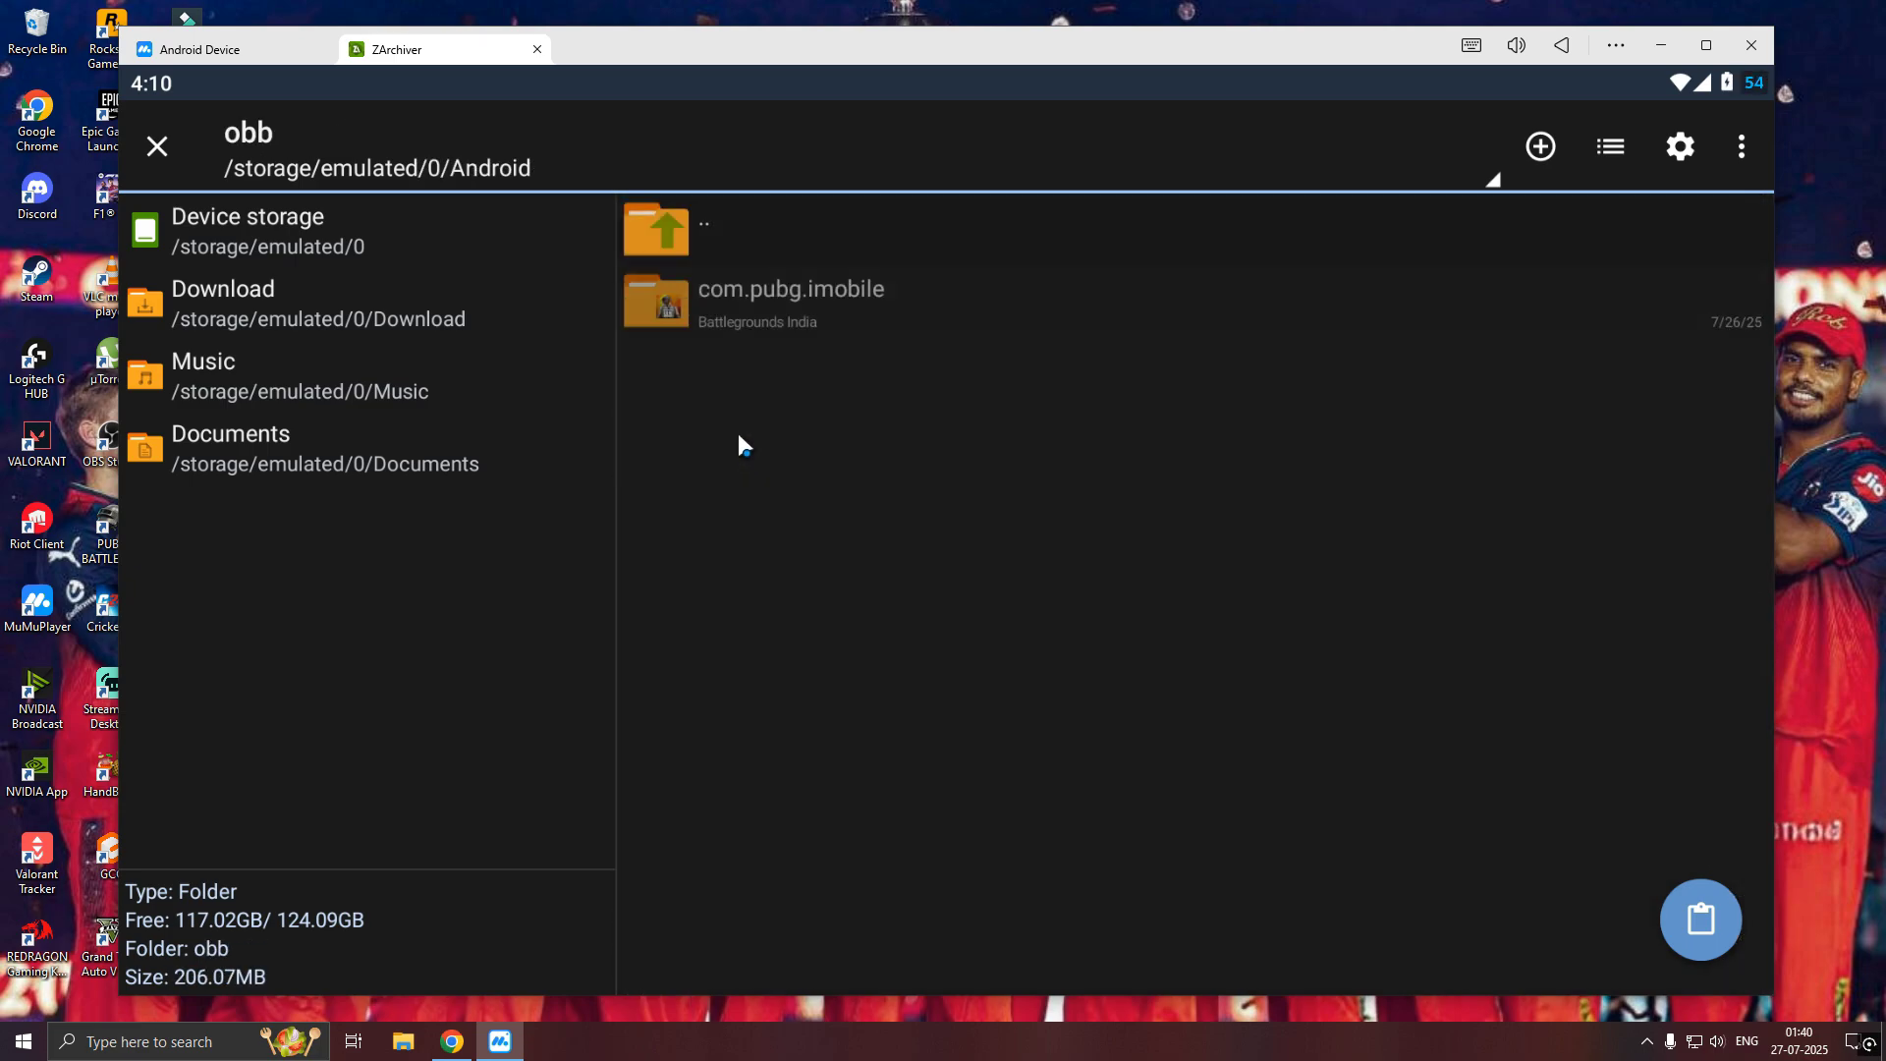
pyautogui.click(771, 295)
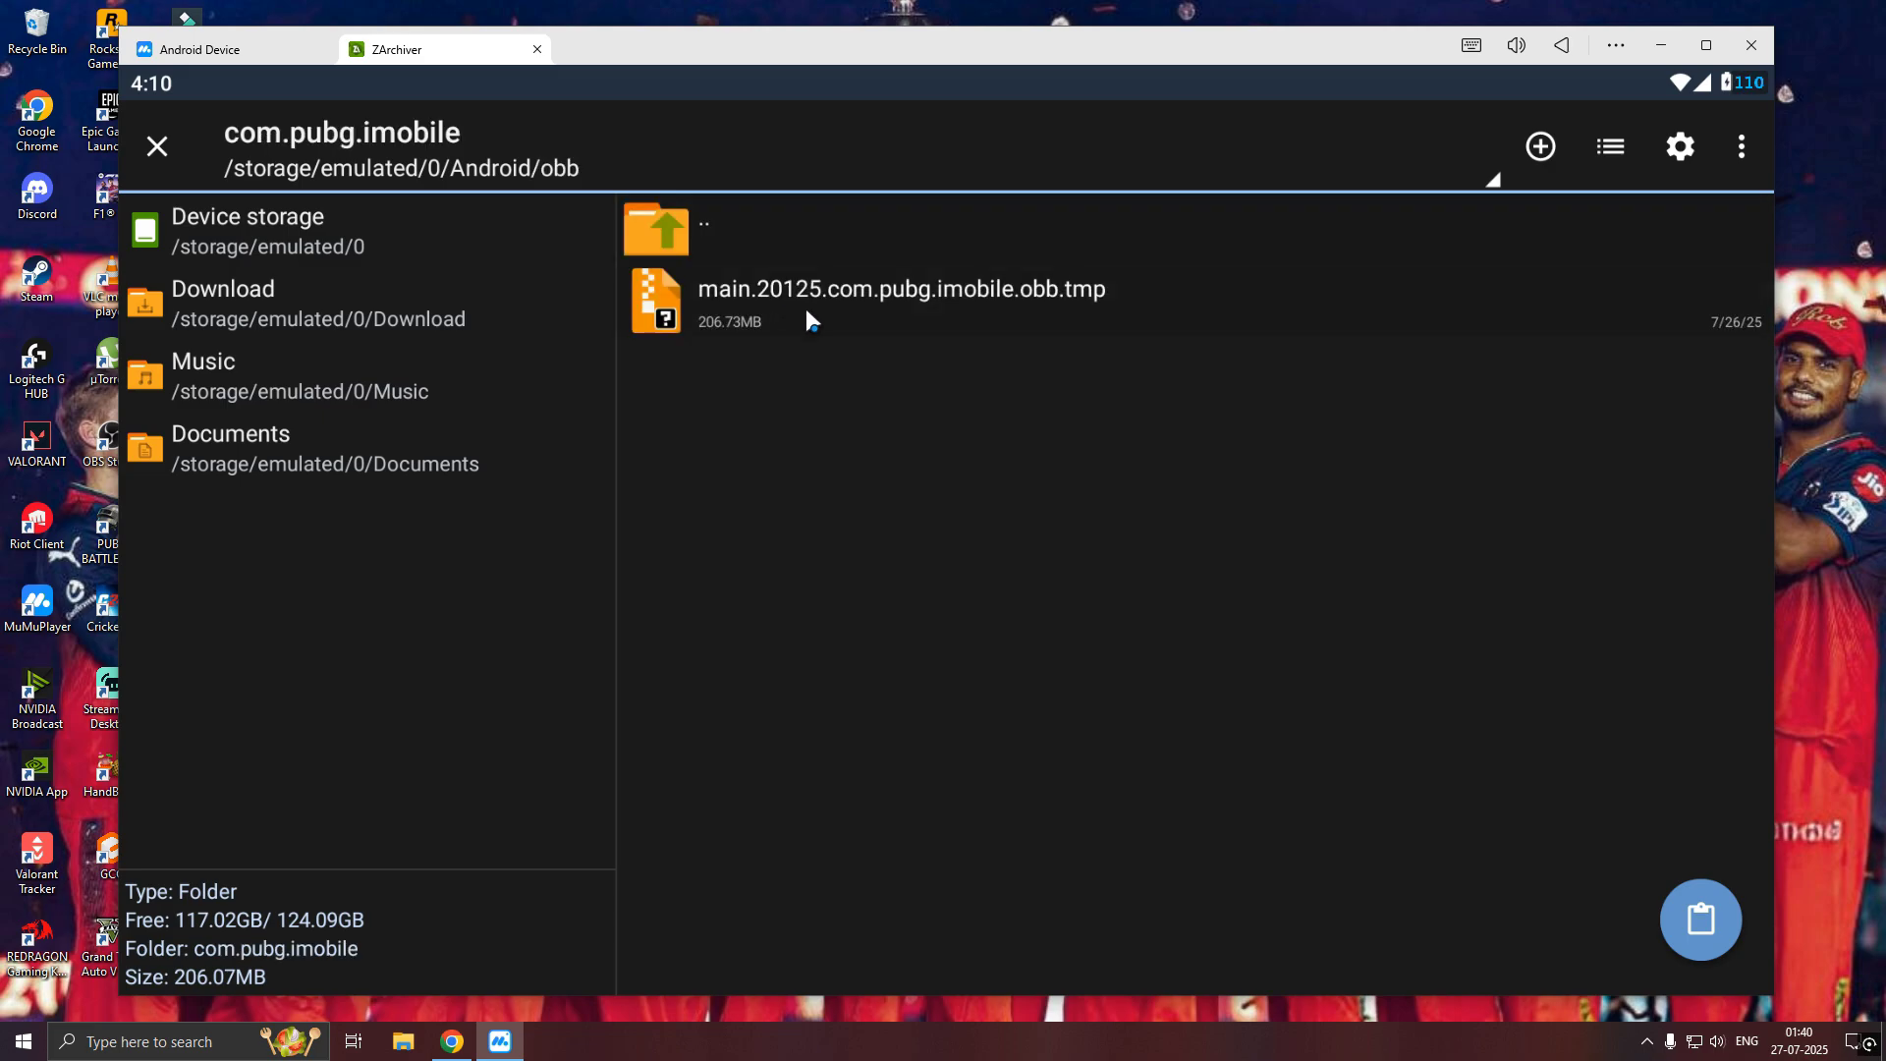
pyautogui.click(888, 311)
pyautogui.click(1706, 906)
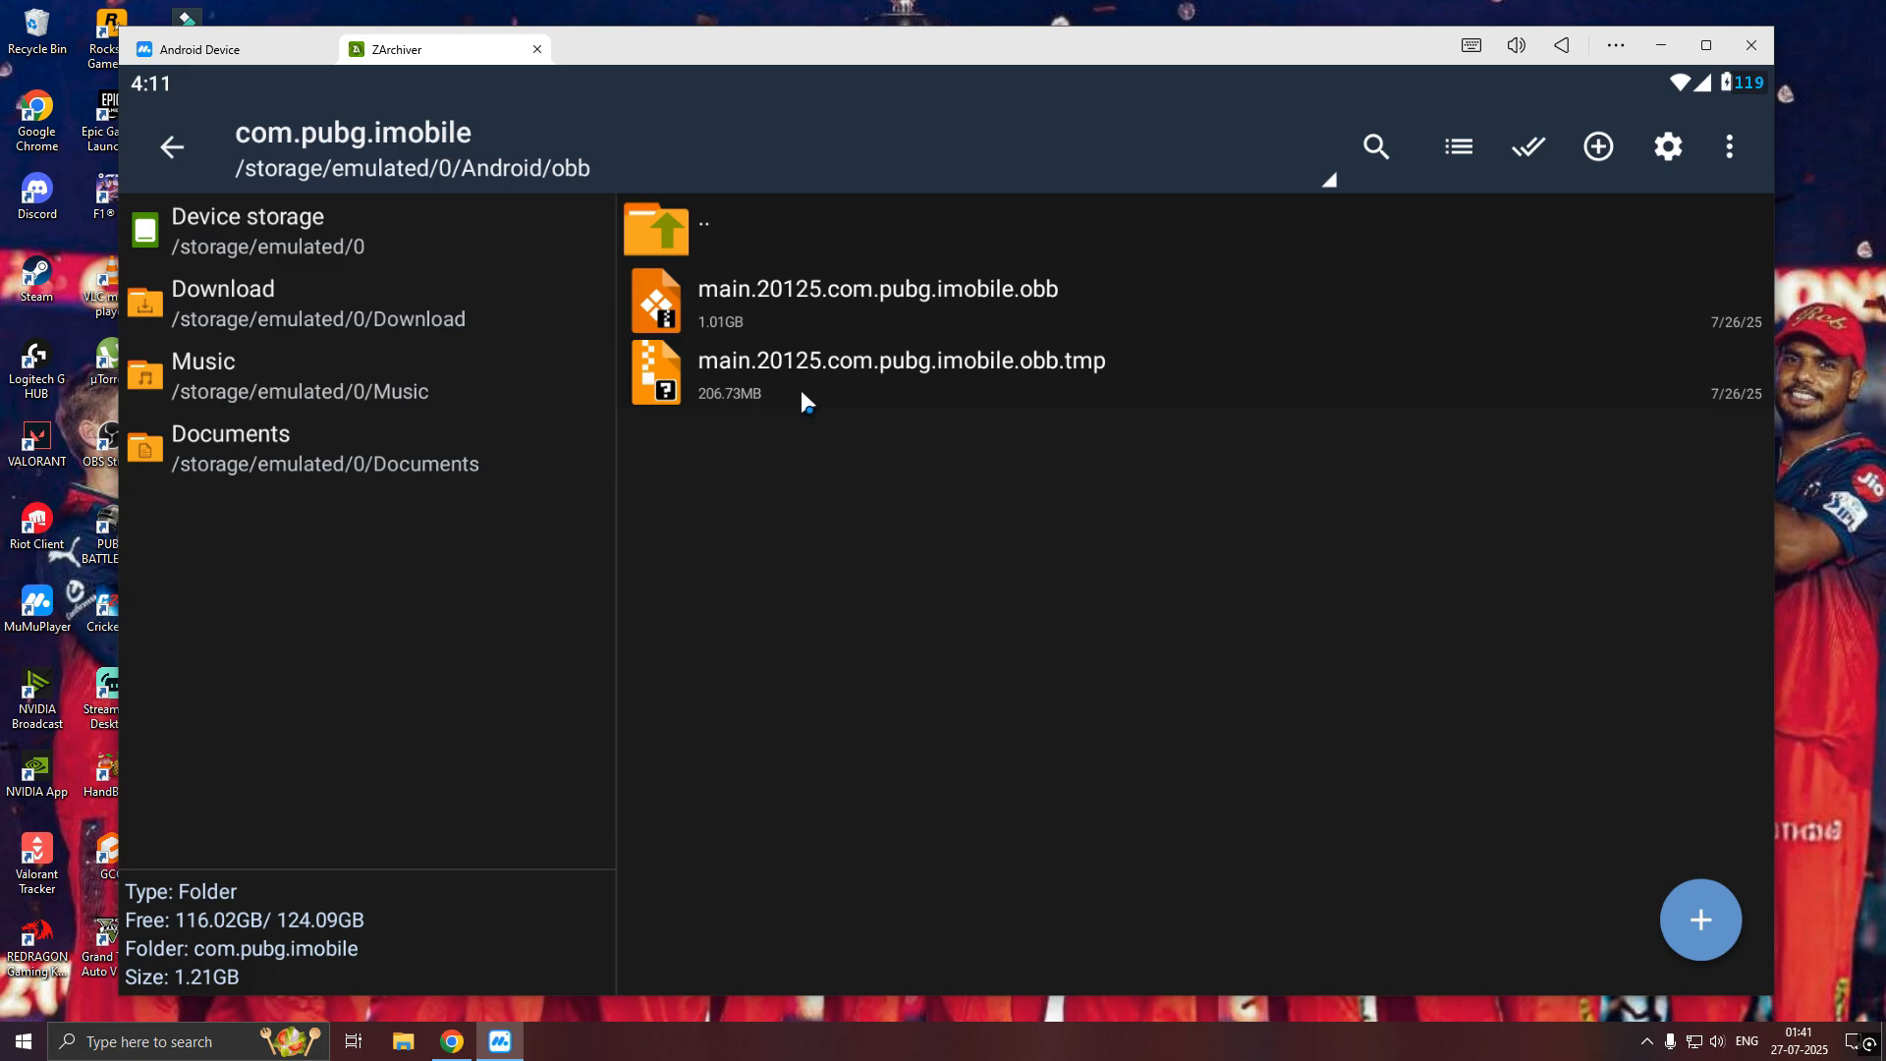
# Delete main.20125.com.pubg.imobile.obb.tmp from the com.pubg.imobile folder and close ZArchiver
pyautogui.click(766, 374)
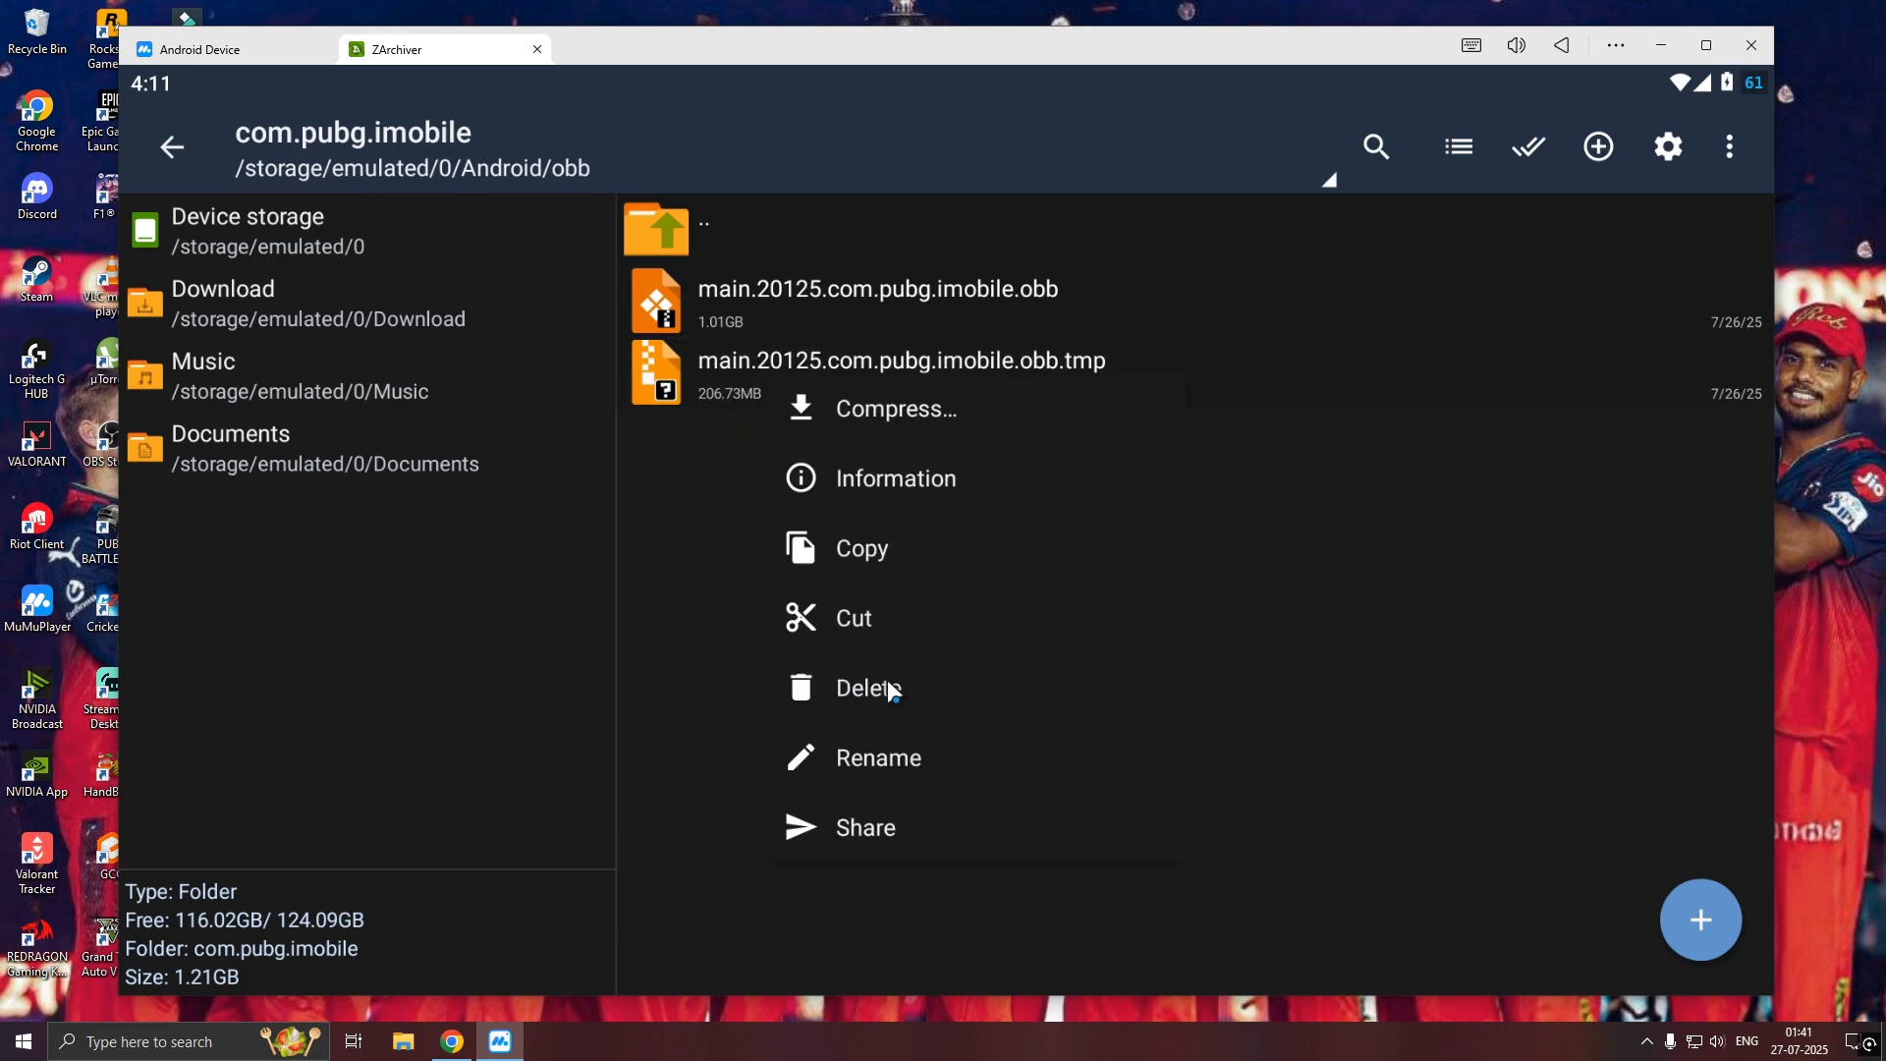
pyautogui.click(887, 680)
pyautogui.click(1310, 617)
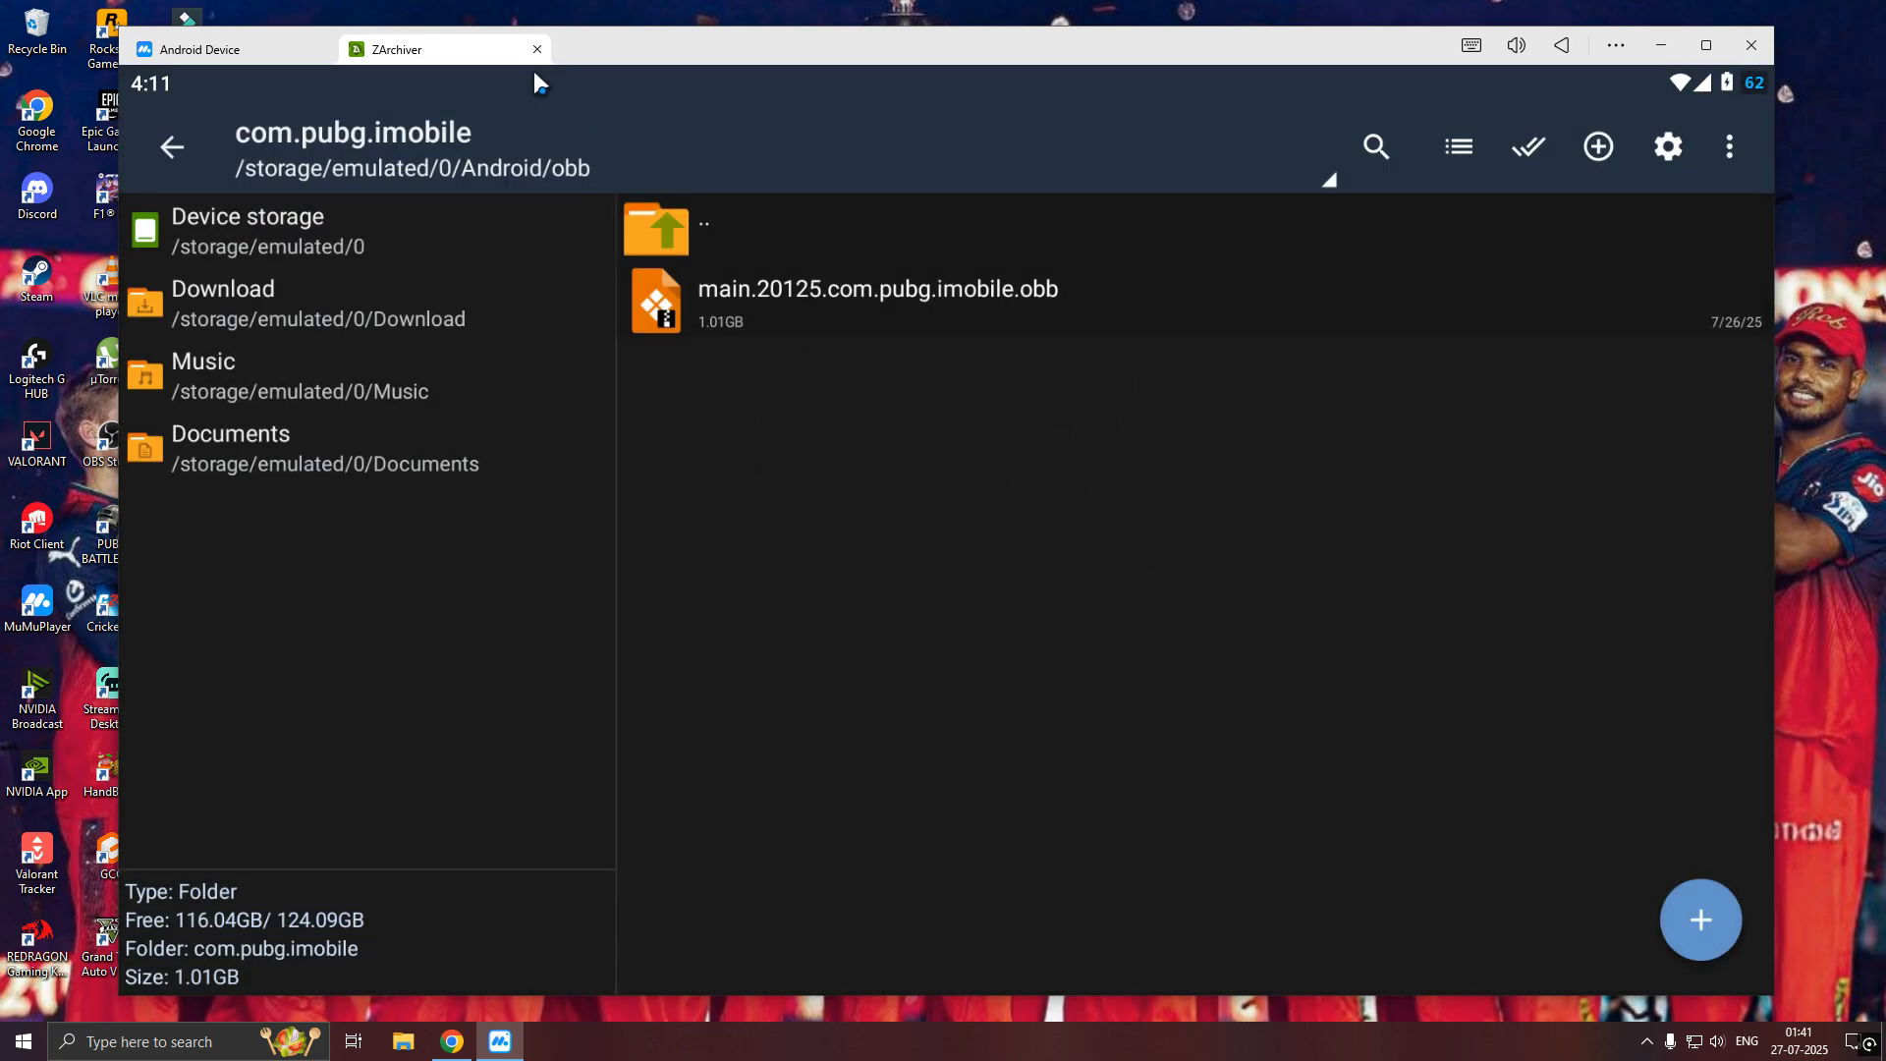
pyautogui.click(536, 50)
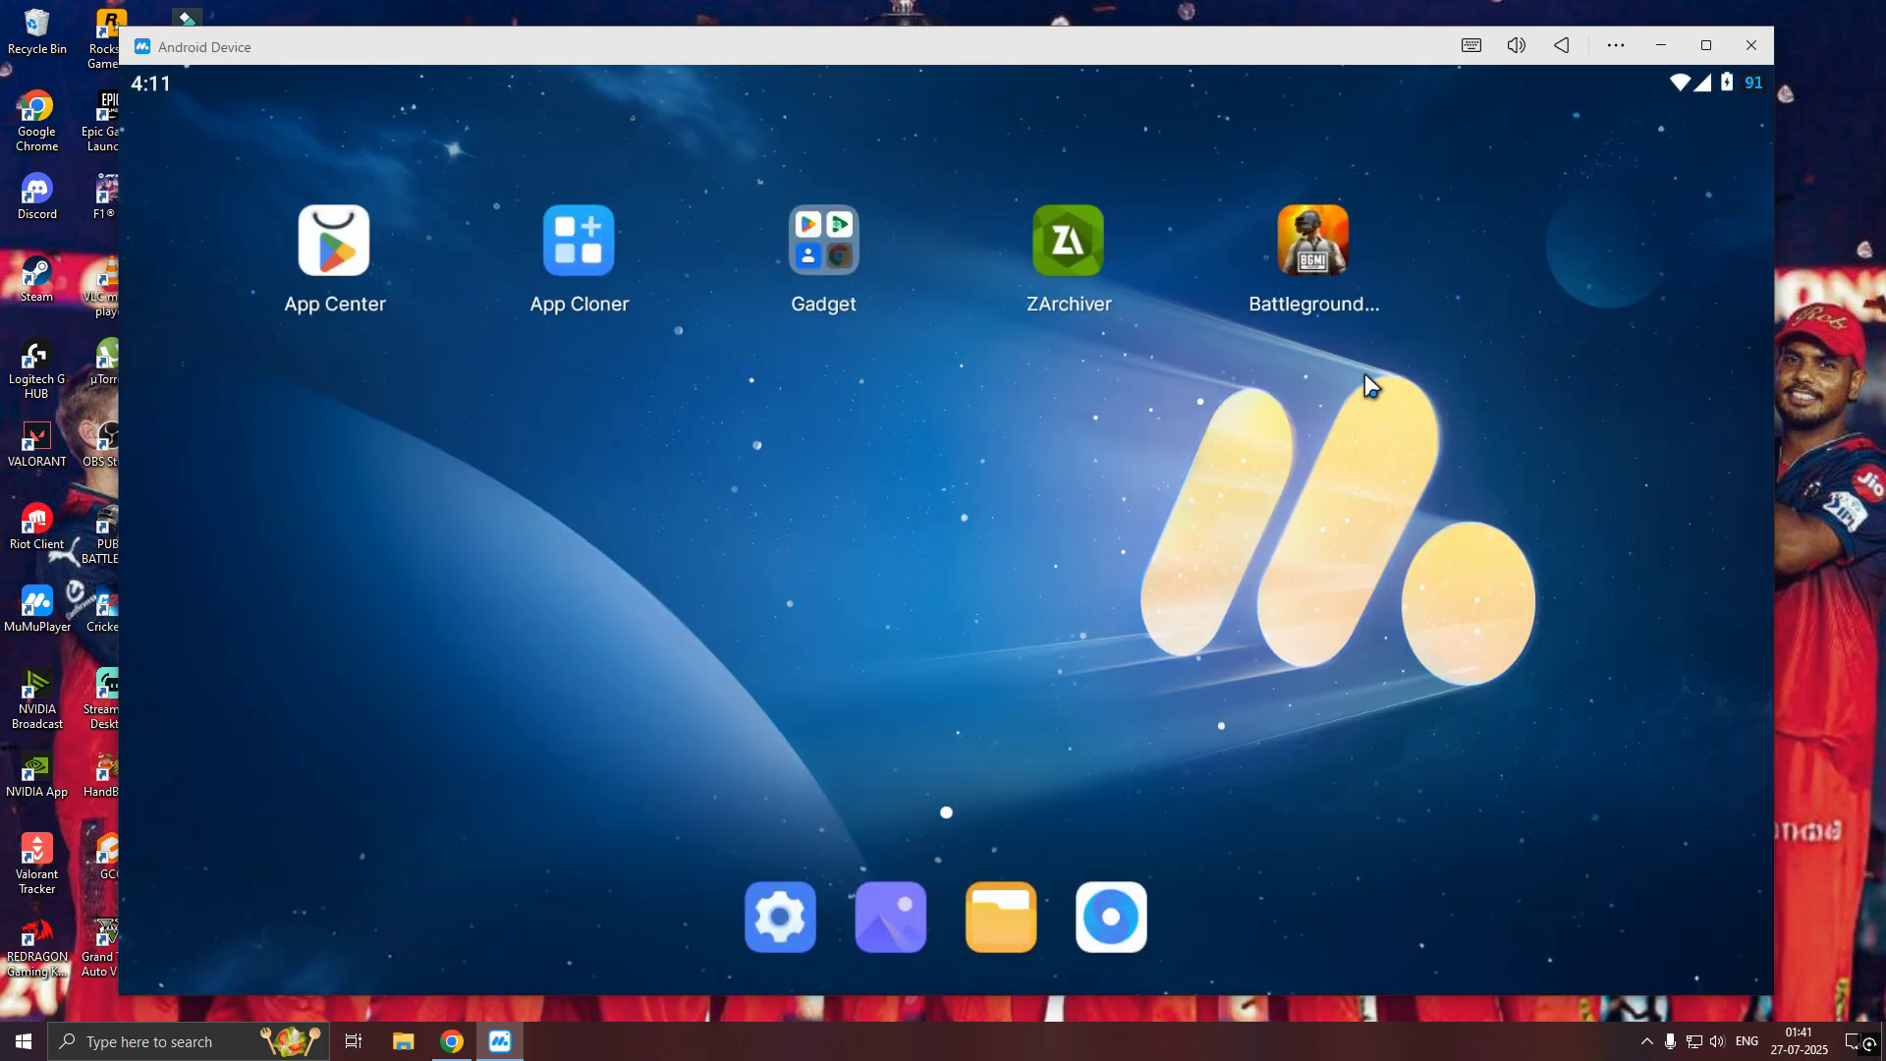
# Launch Battlegrounds India, allow its storage permission, and download the Low-spec Resource Pack through to the game restart
pyautogui.click(1308, 250)
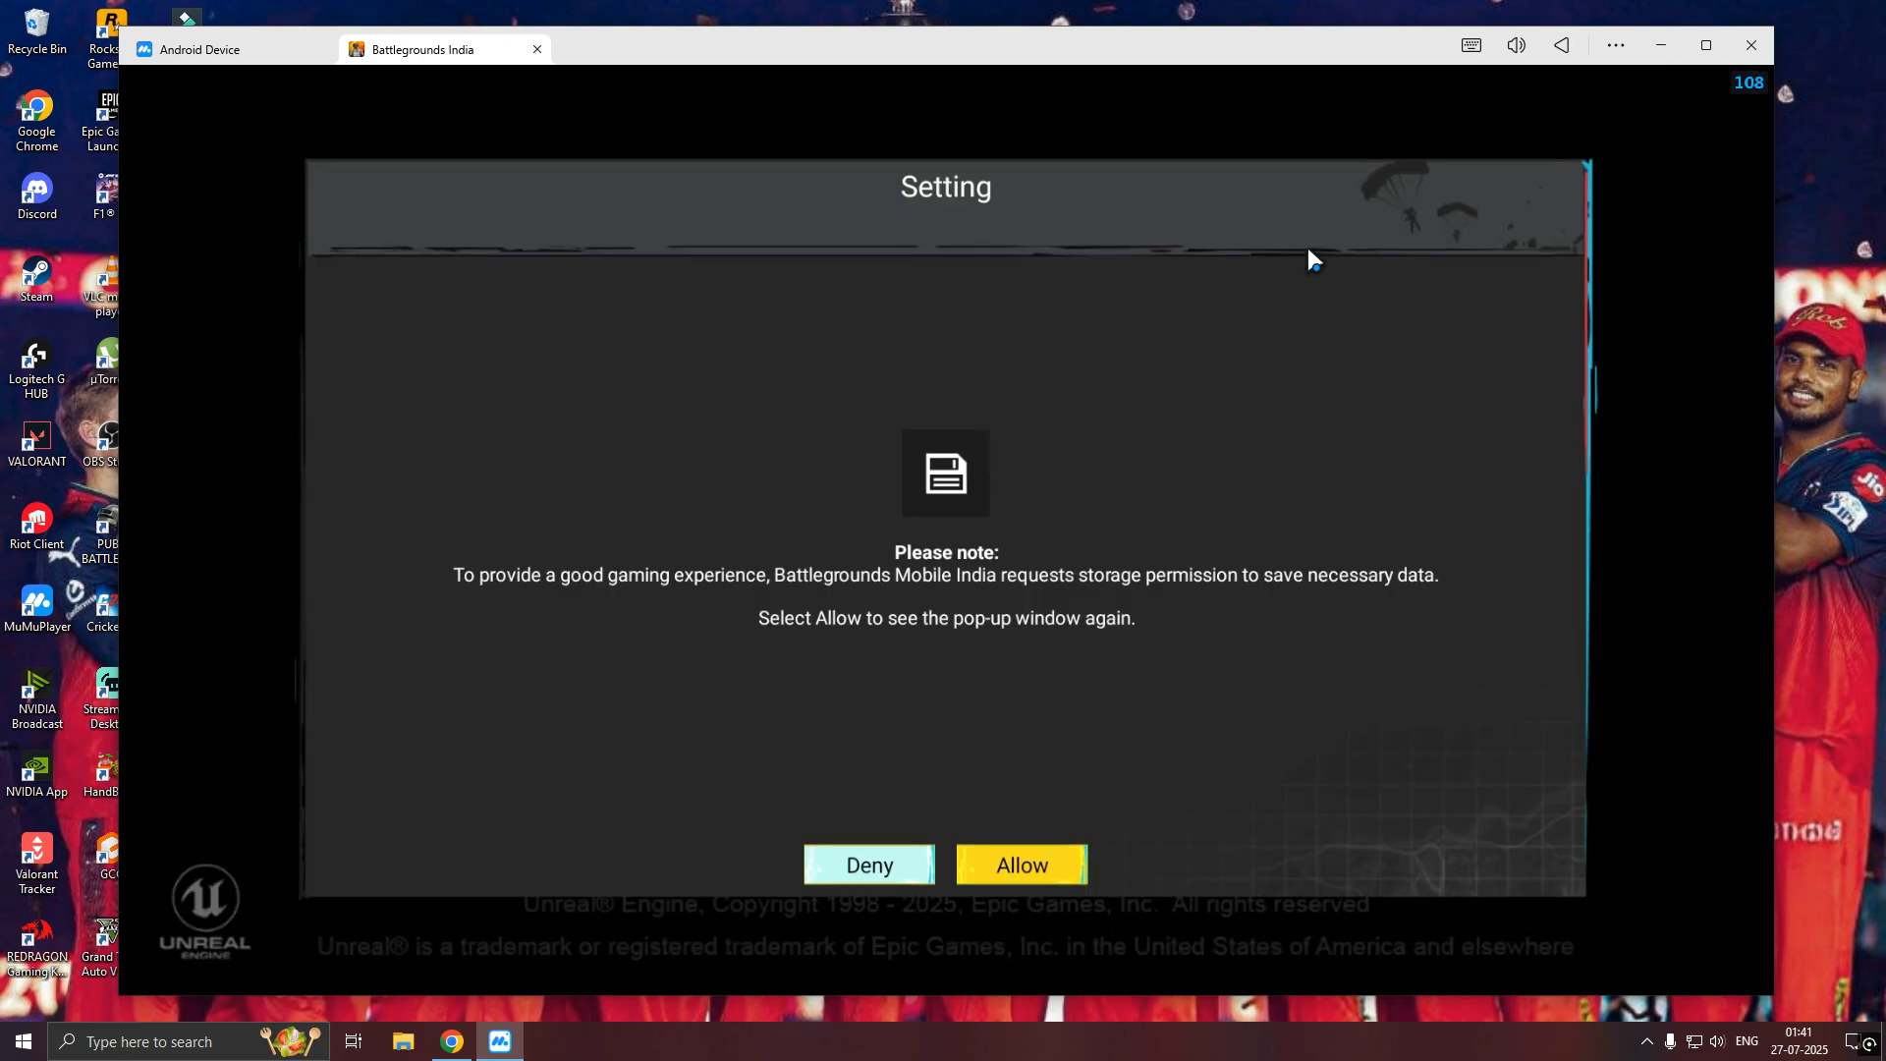
pyautogui.click(1045, 856)
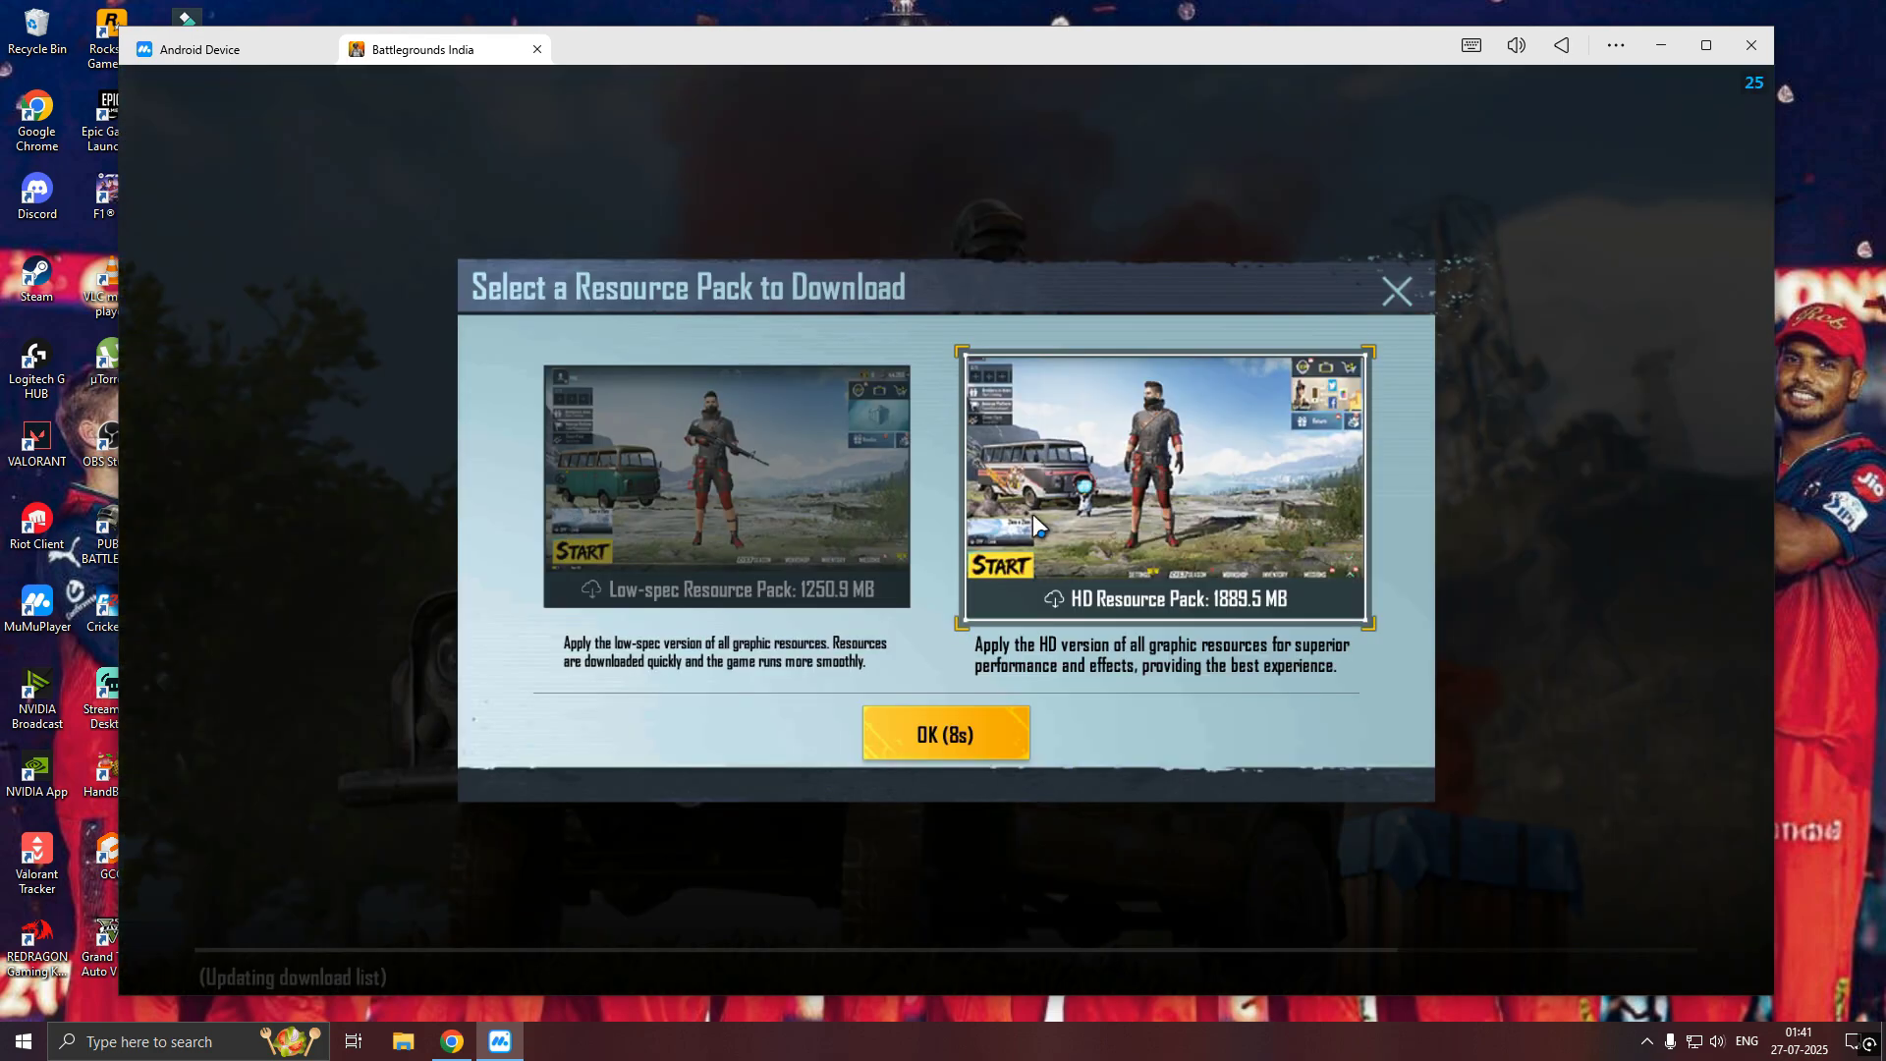
pyautogui.click(956, 699)
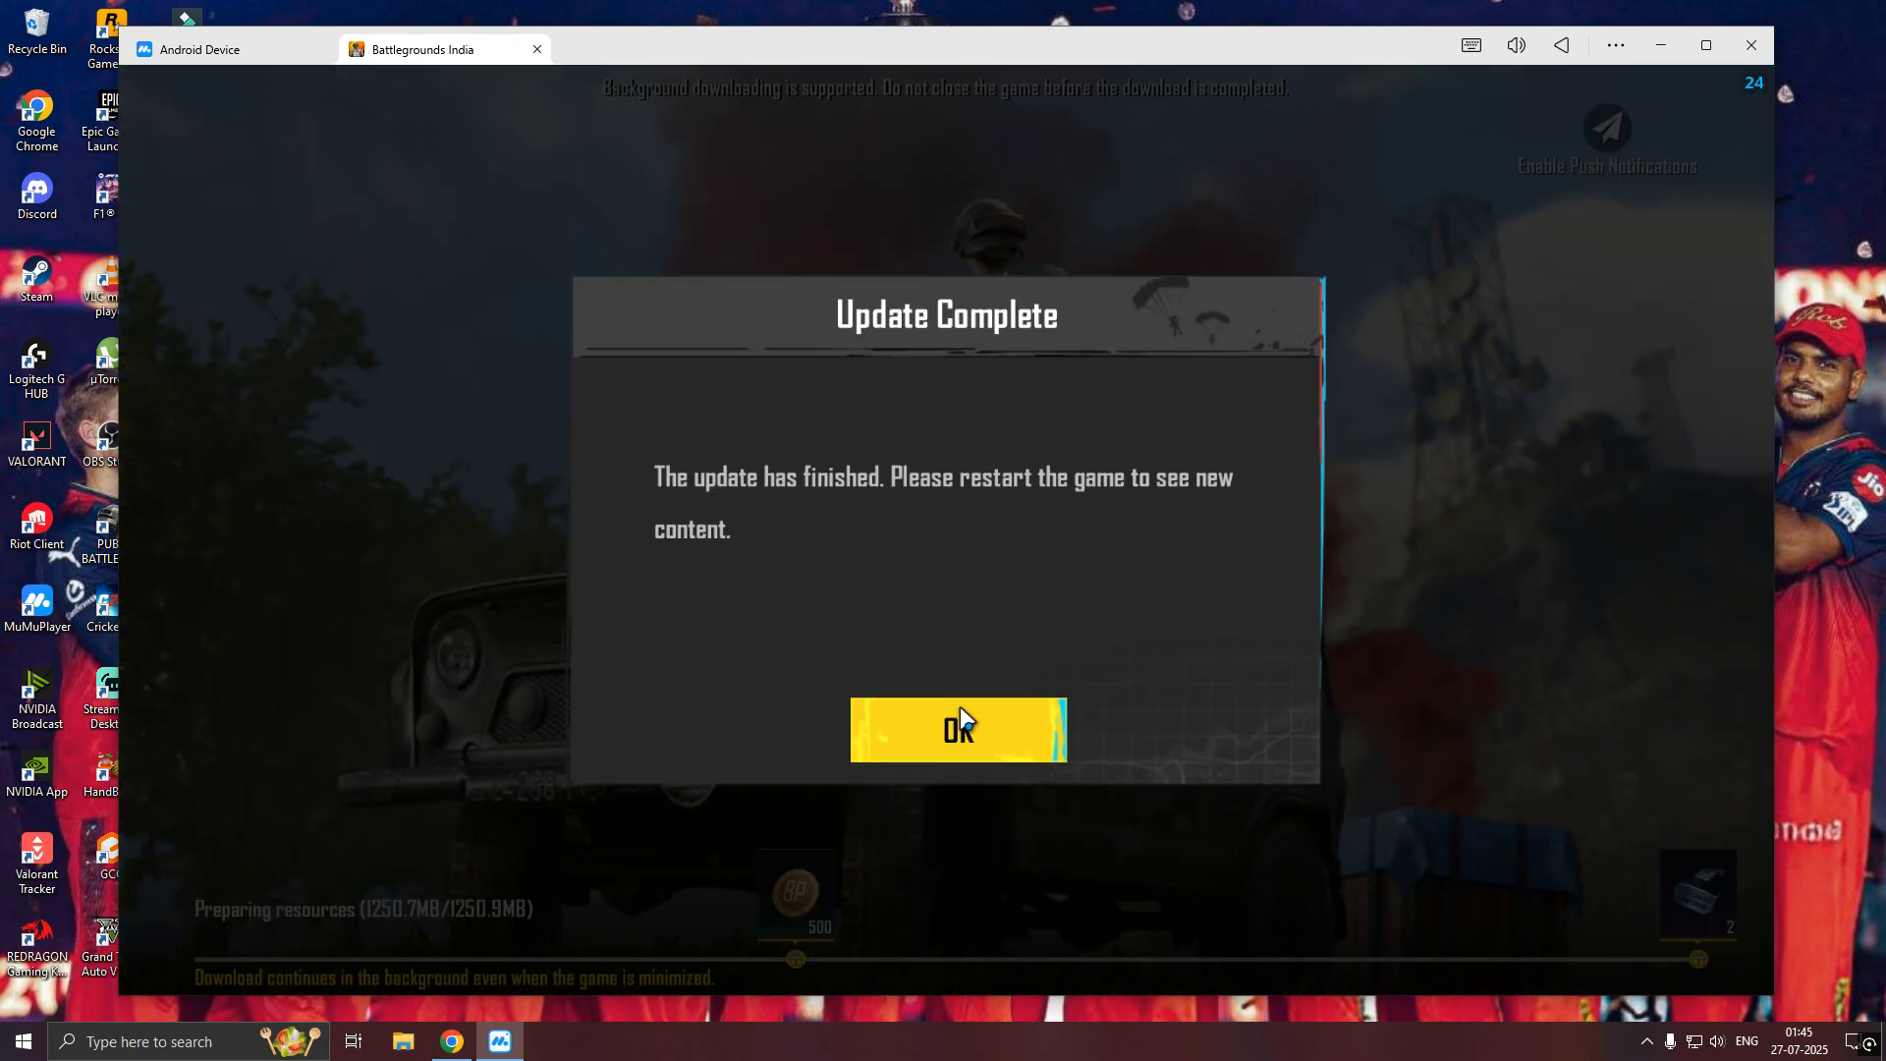
pyautogui.click(946, 738)
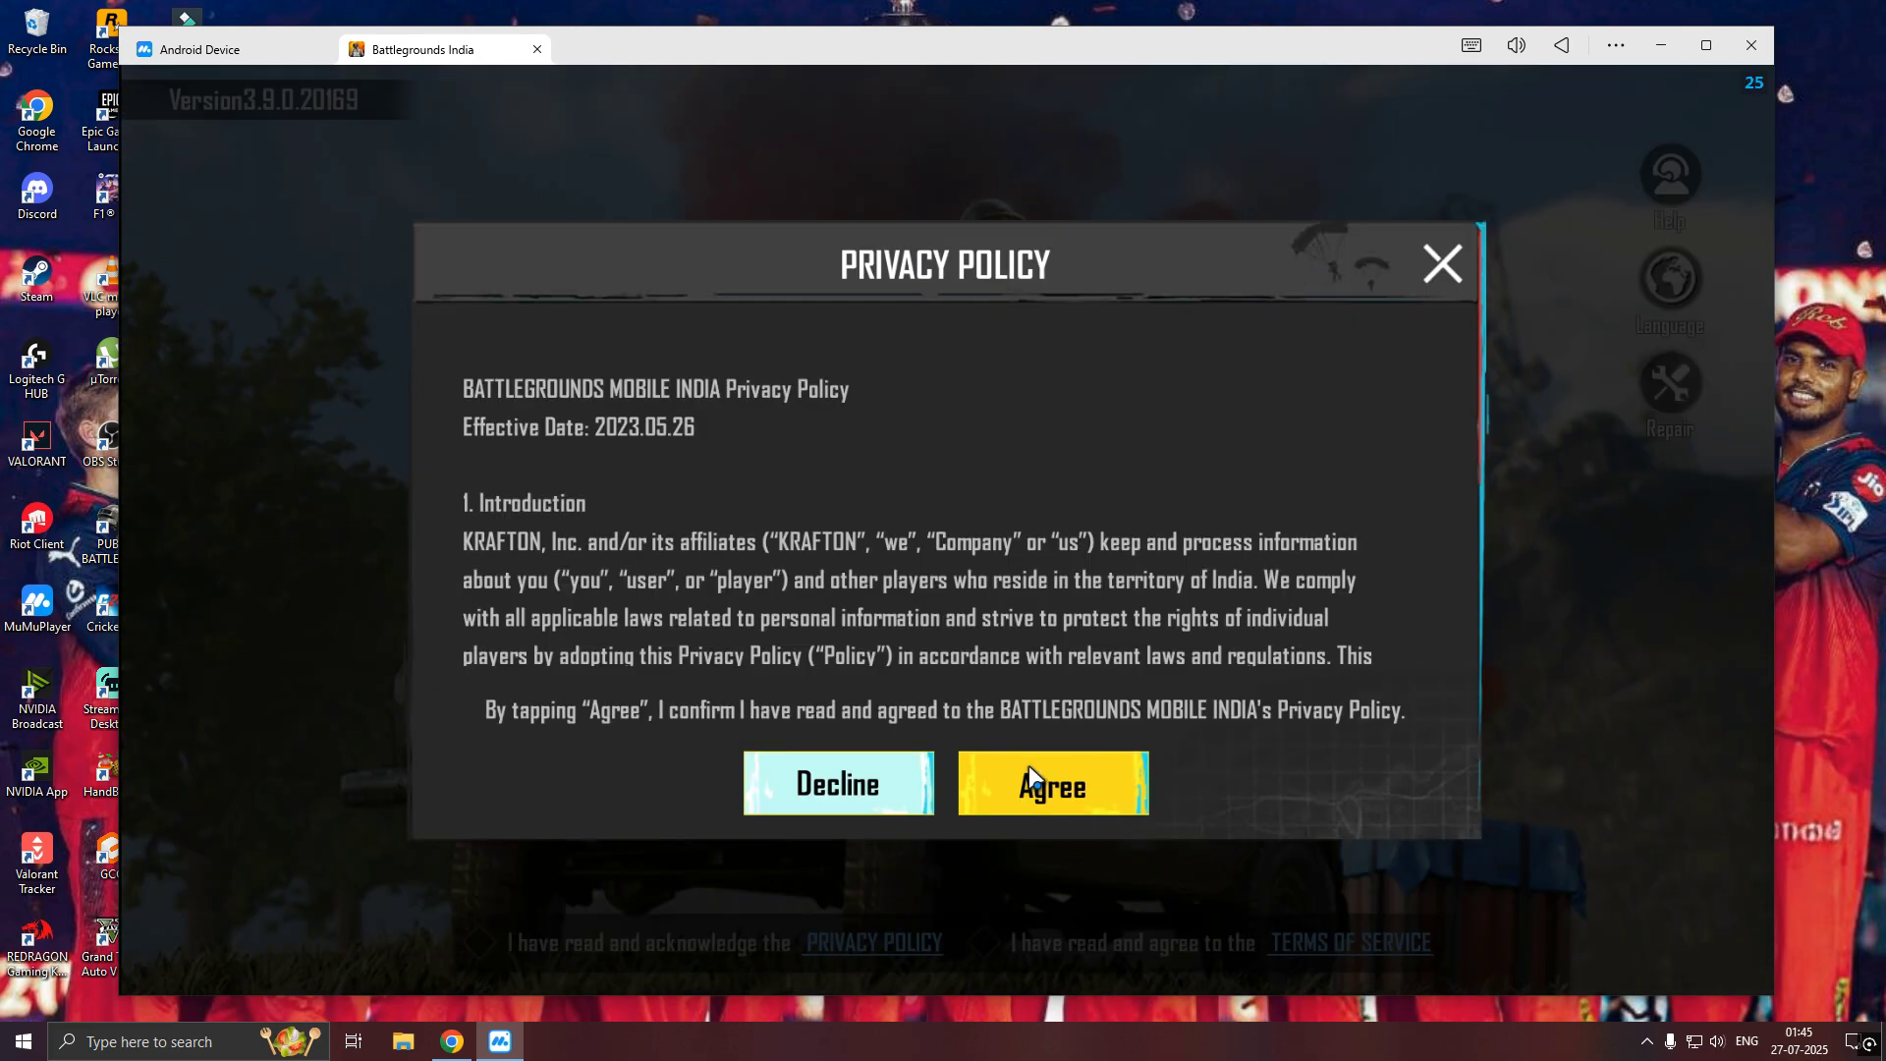
# Agree to the game's privacy policy and try to sign in with Google
pyautogui.click(1030, 776)
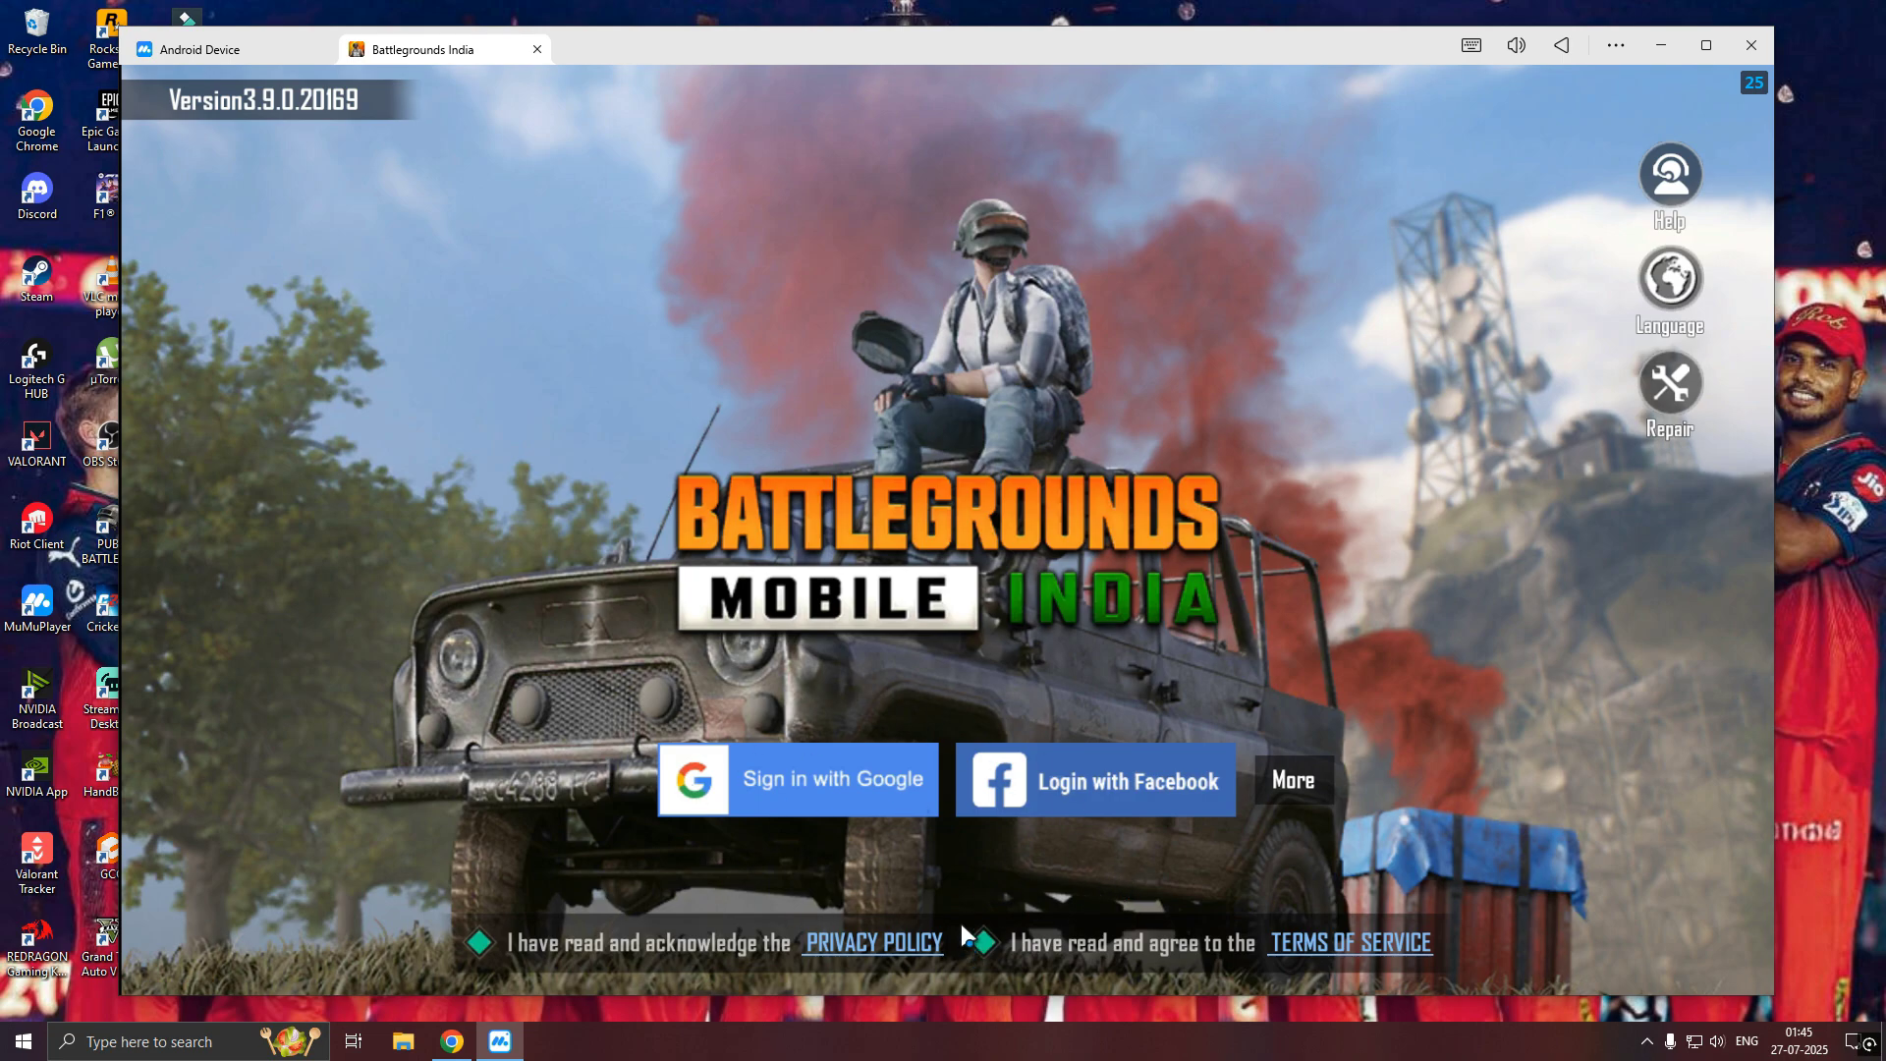
pyautogui.click(910, 801)
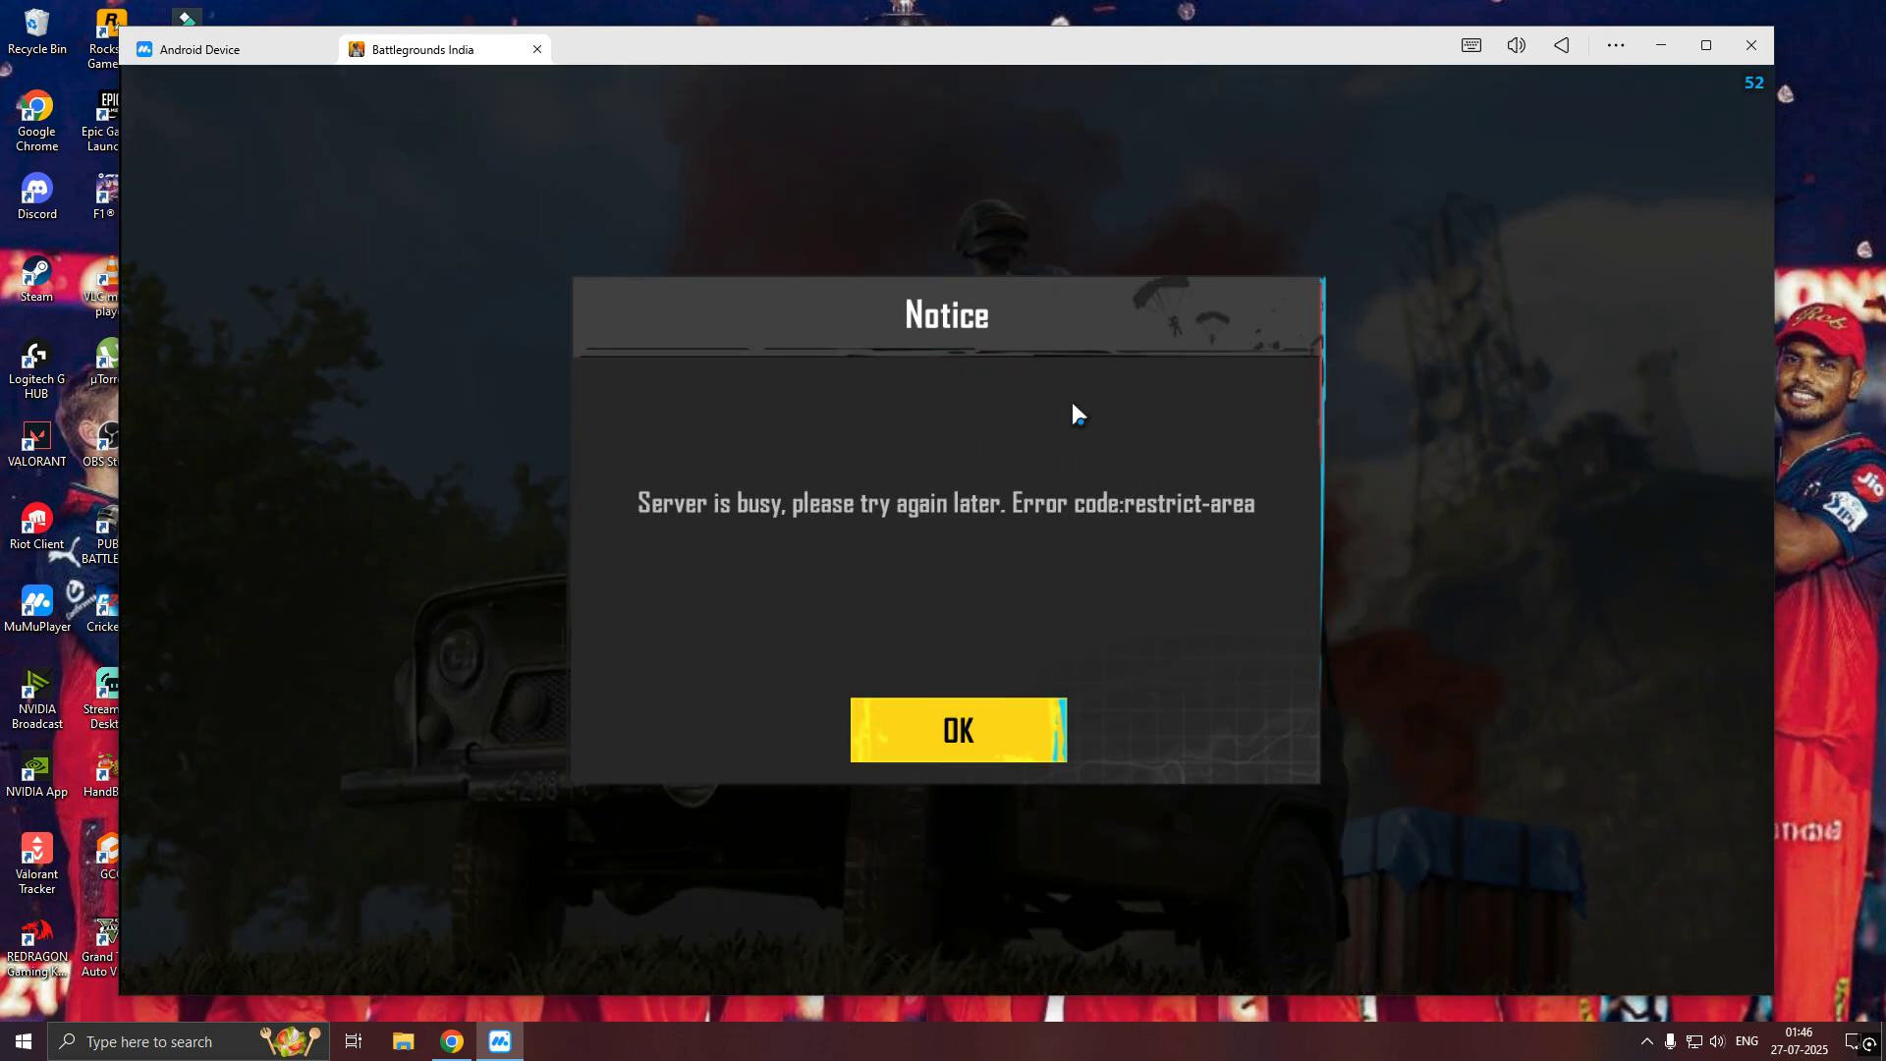
pyautogui.click(1029, 709)
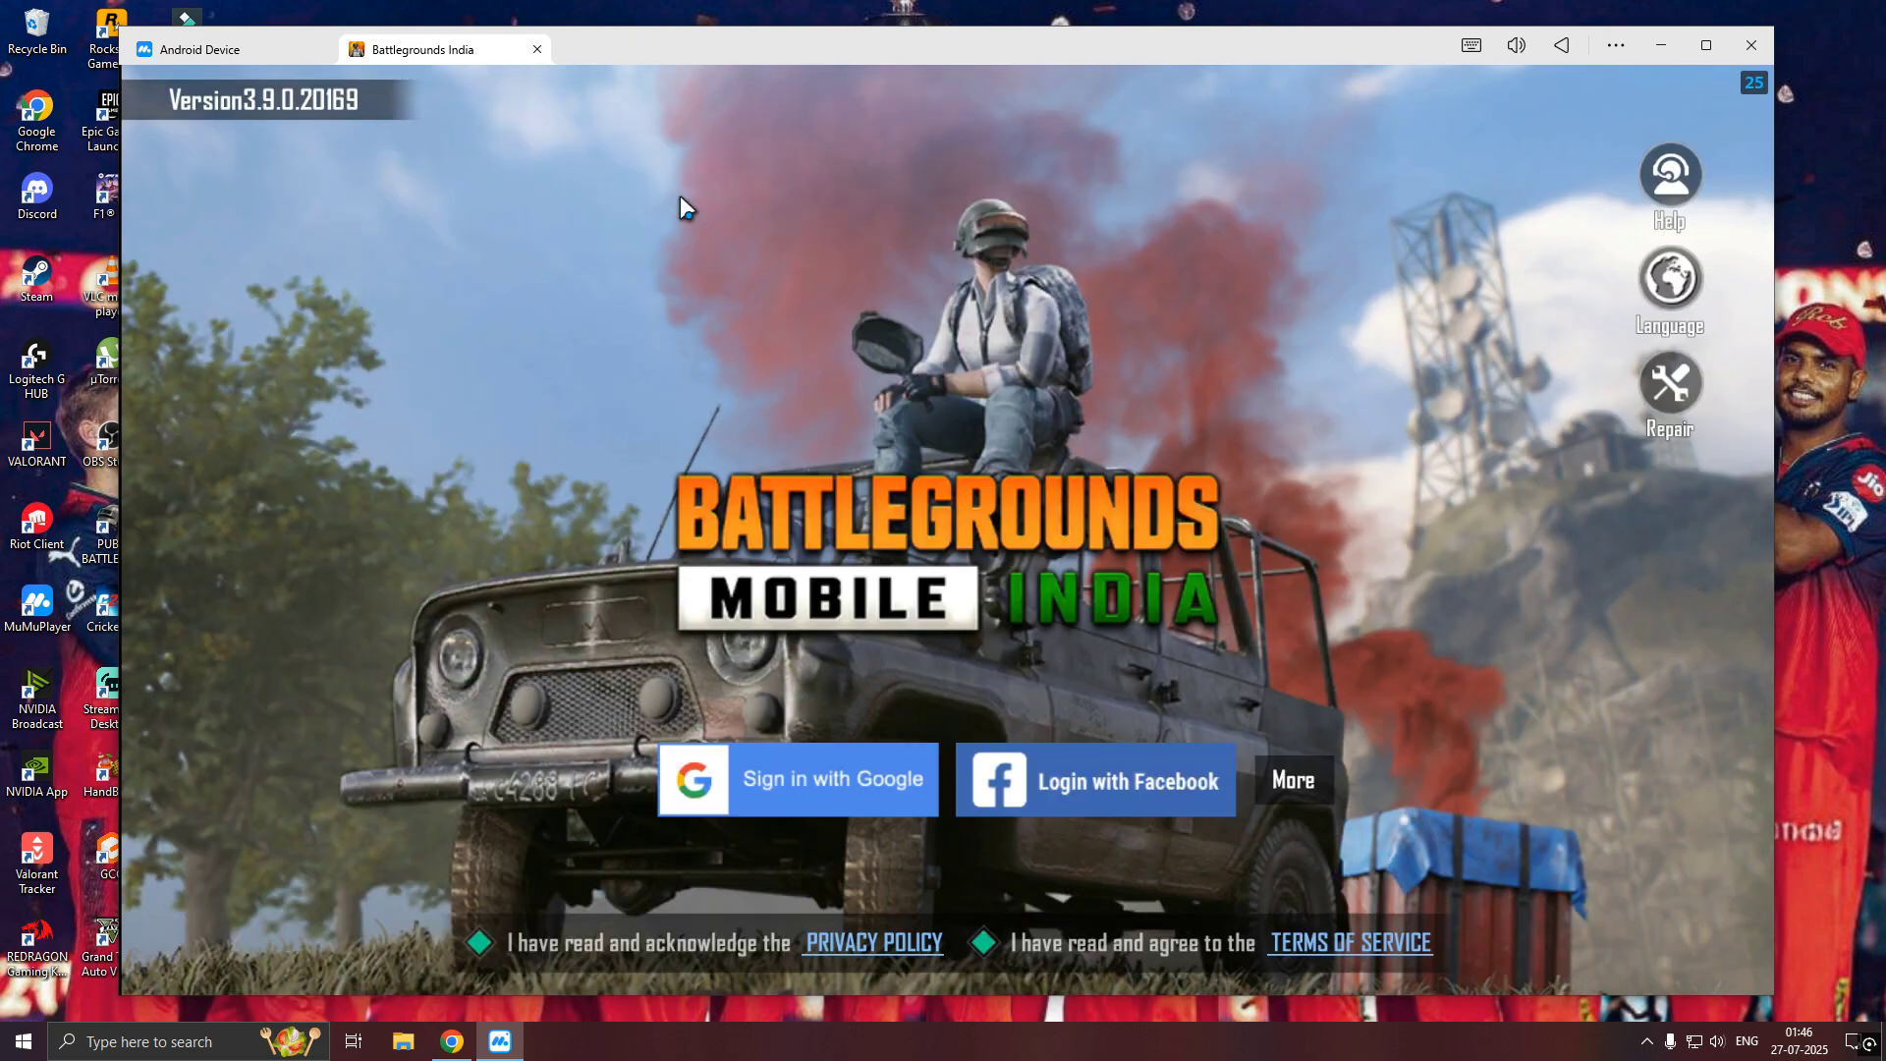
# Close the Android Device and start MuMuPlayer again alongside the open Fusion tool
pyautogui.click(1751, 45)
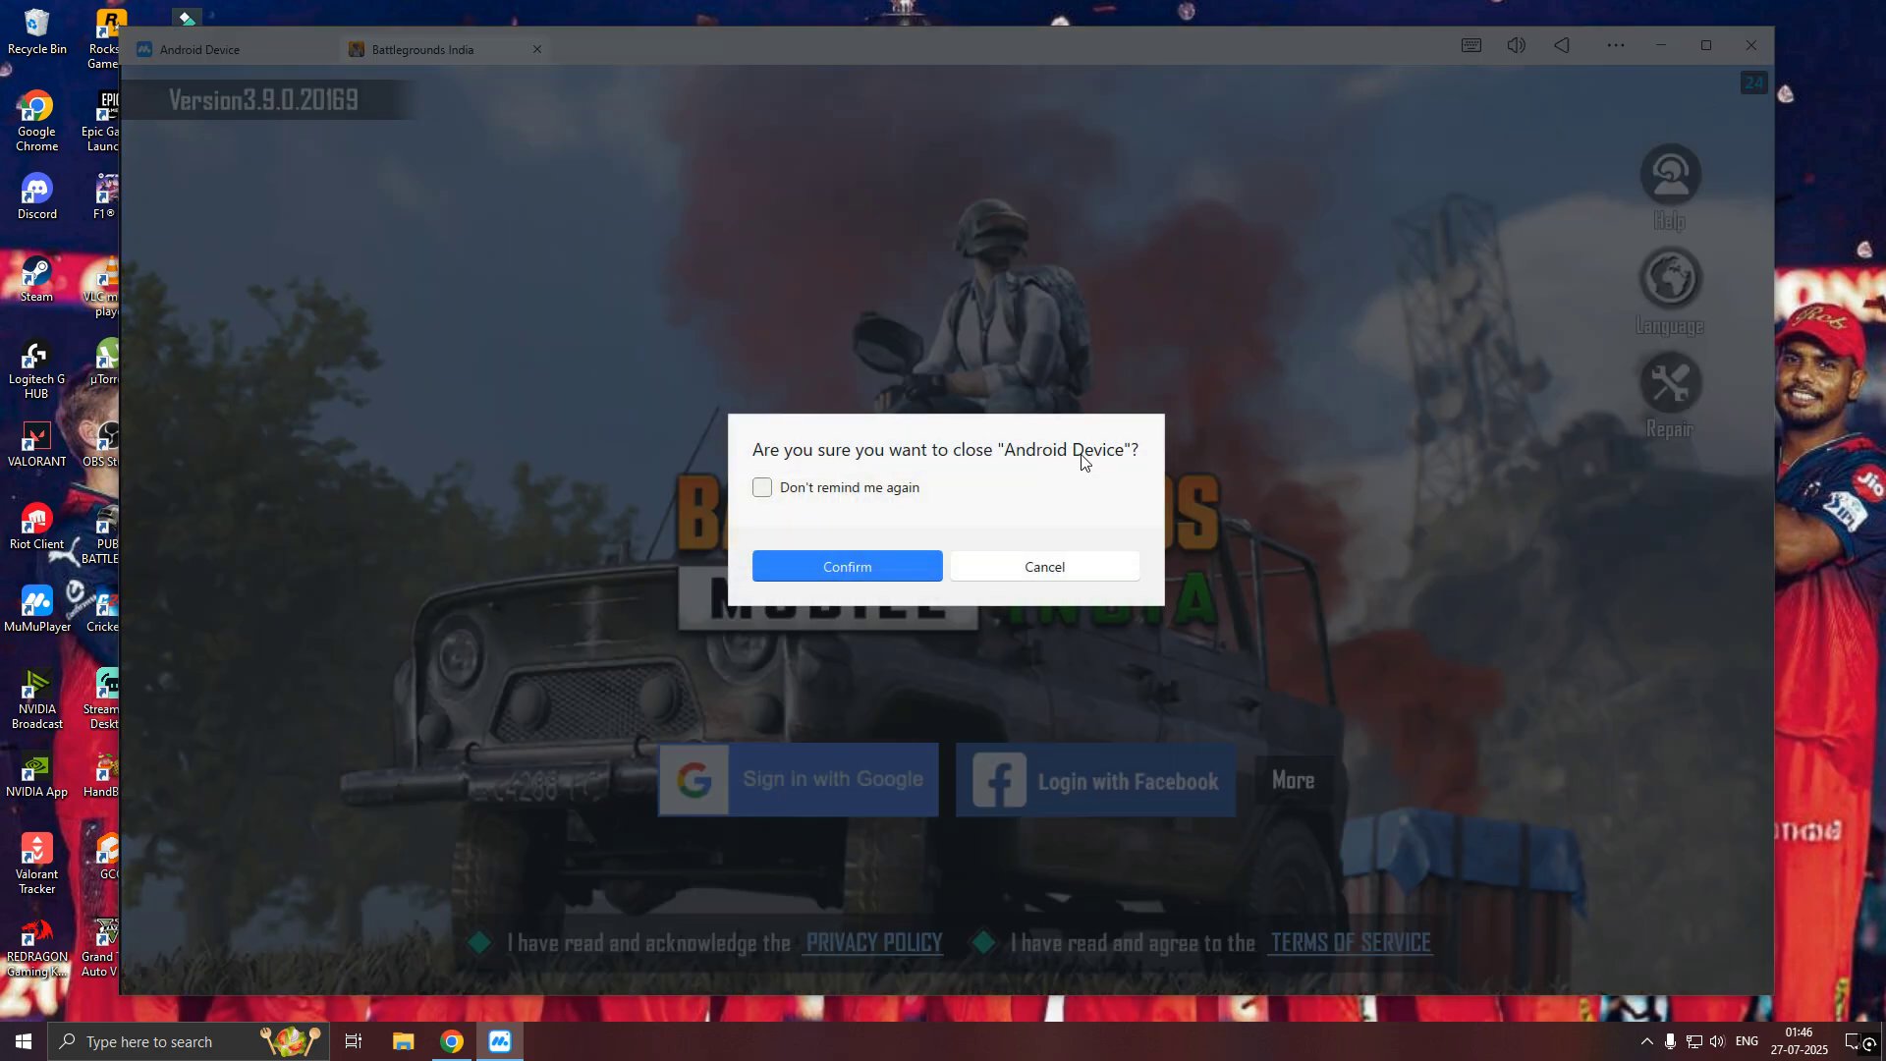
pyautogui.click(841, 565)
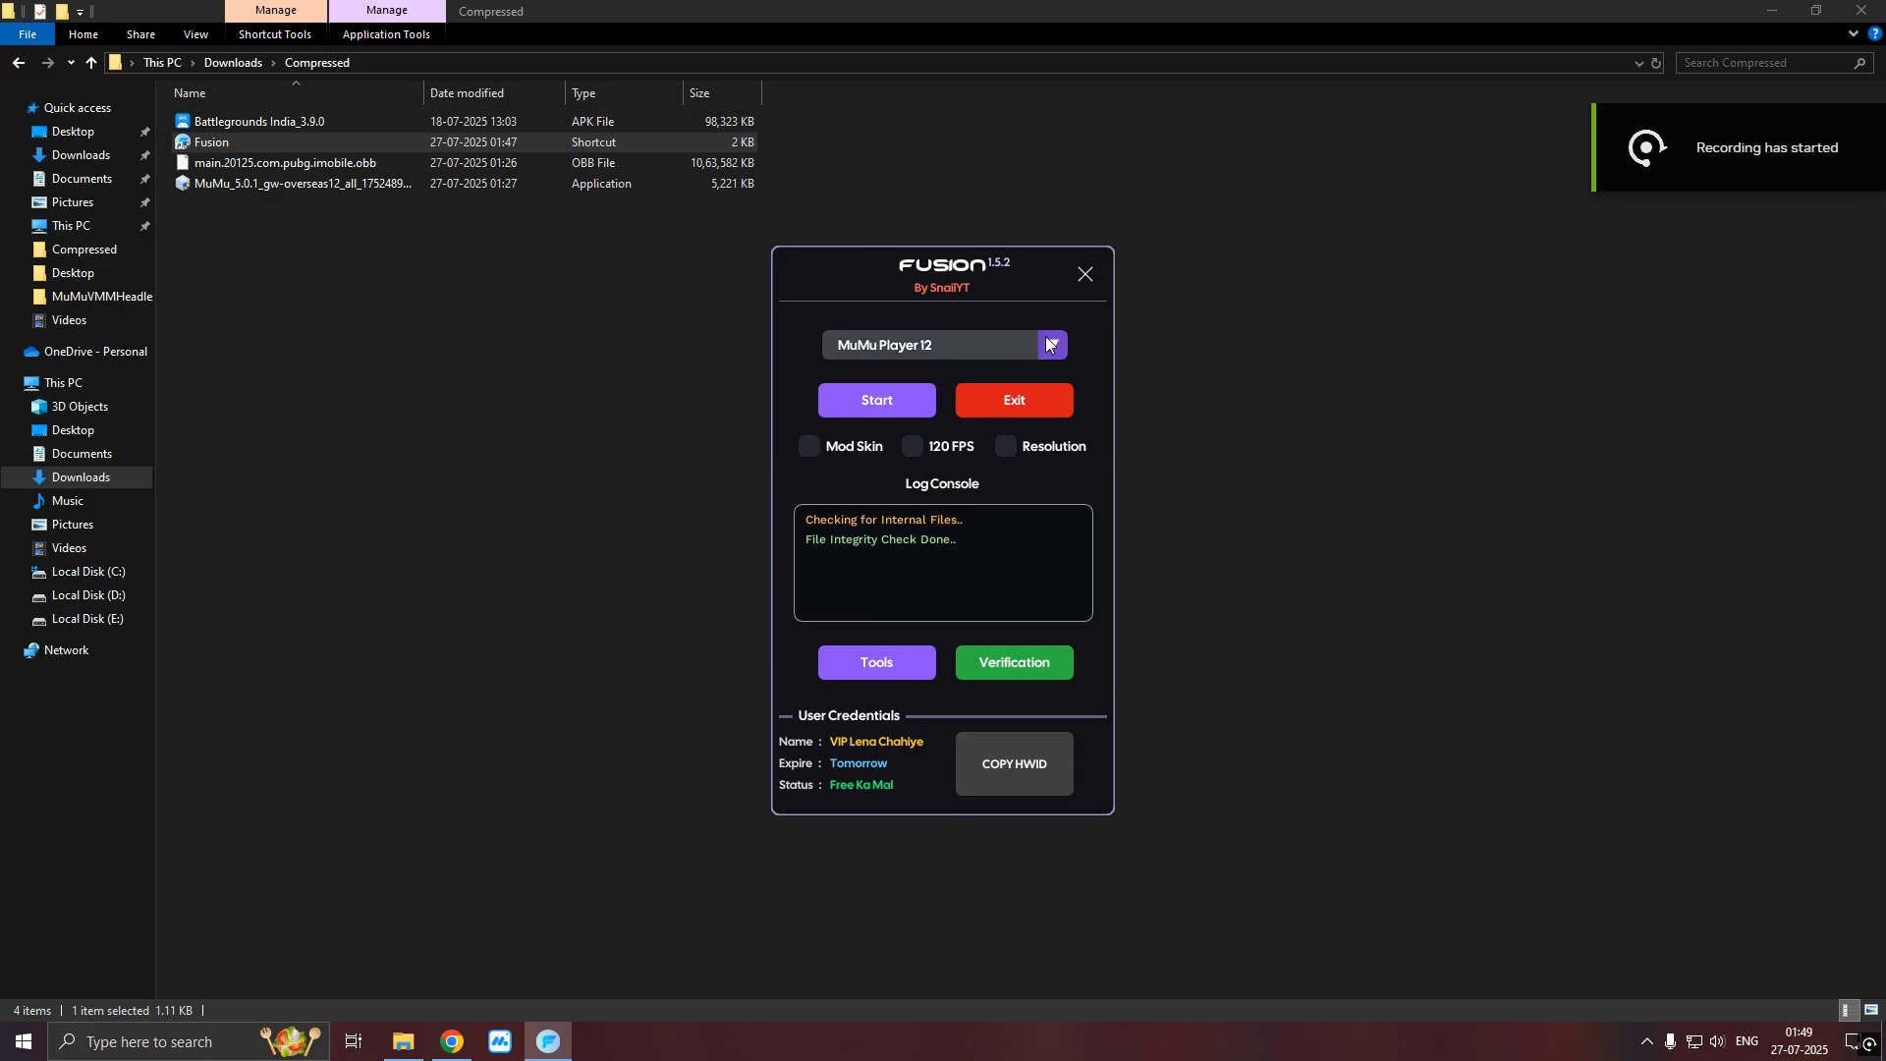
pyautogui.click(501, 1042)
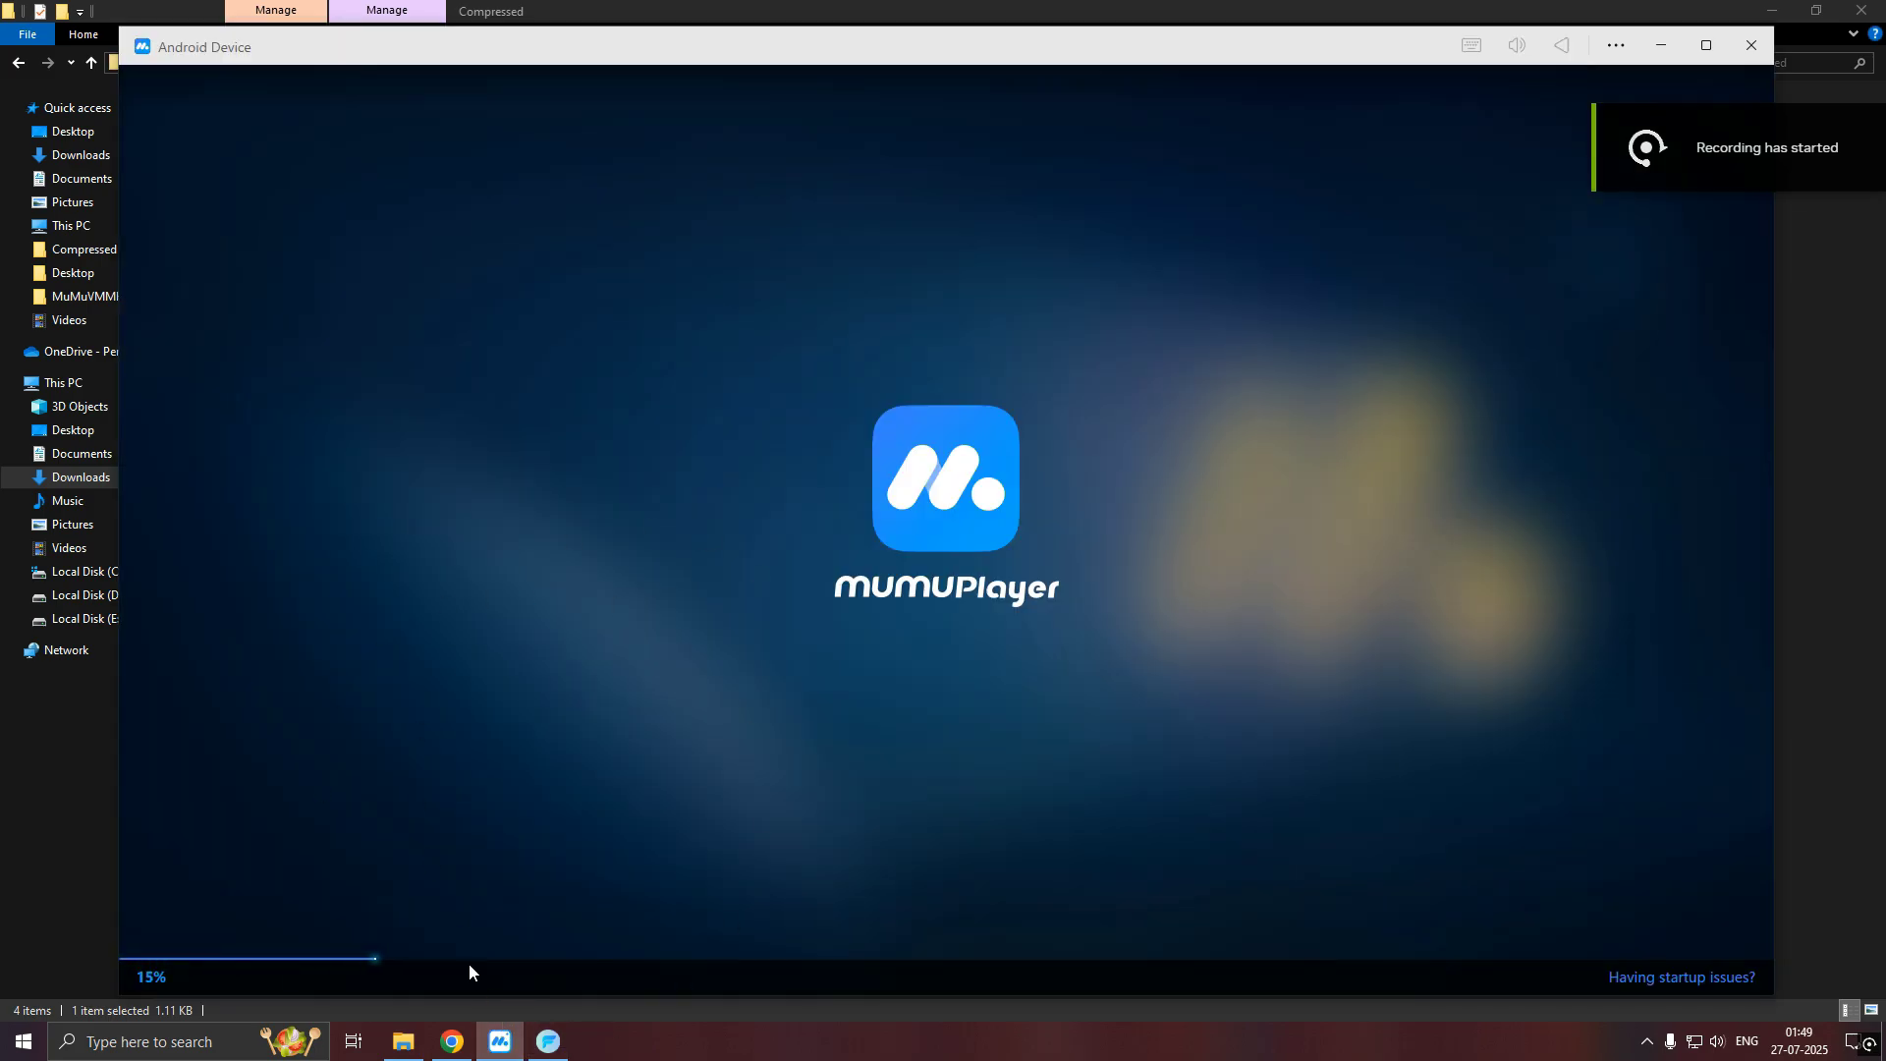
# Switch to the Fusion tool, try to enable its Mod Skin option, and dismiss the VIP notice
pyautogui.click(548, 1041)
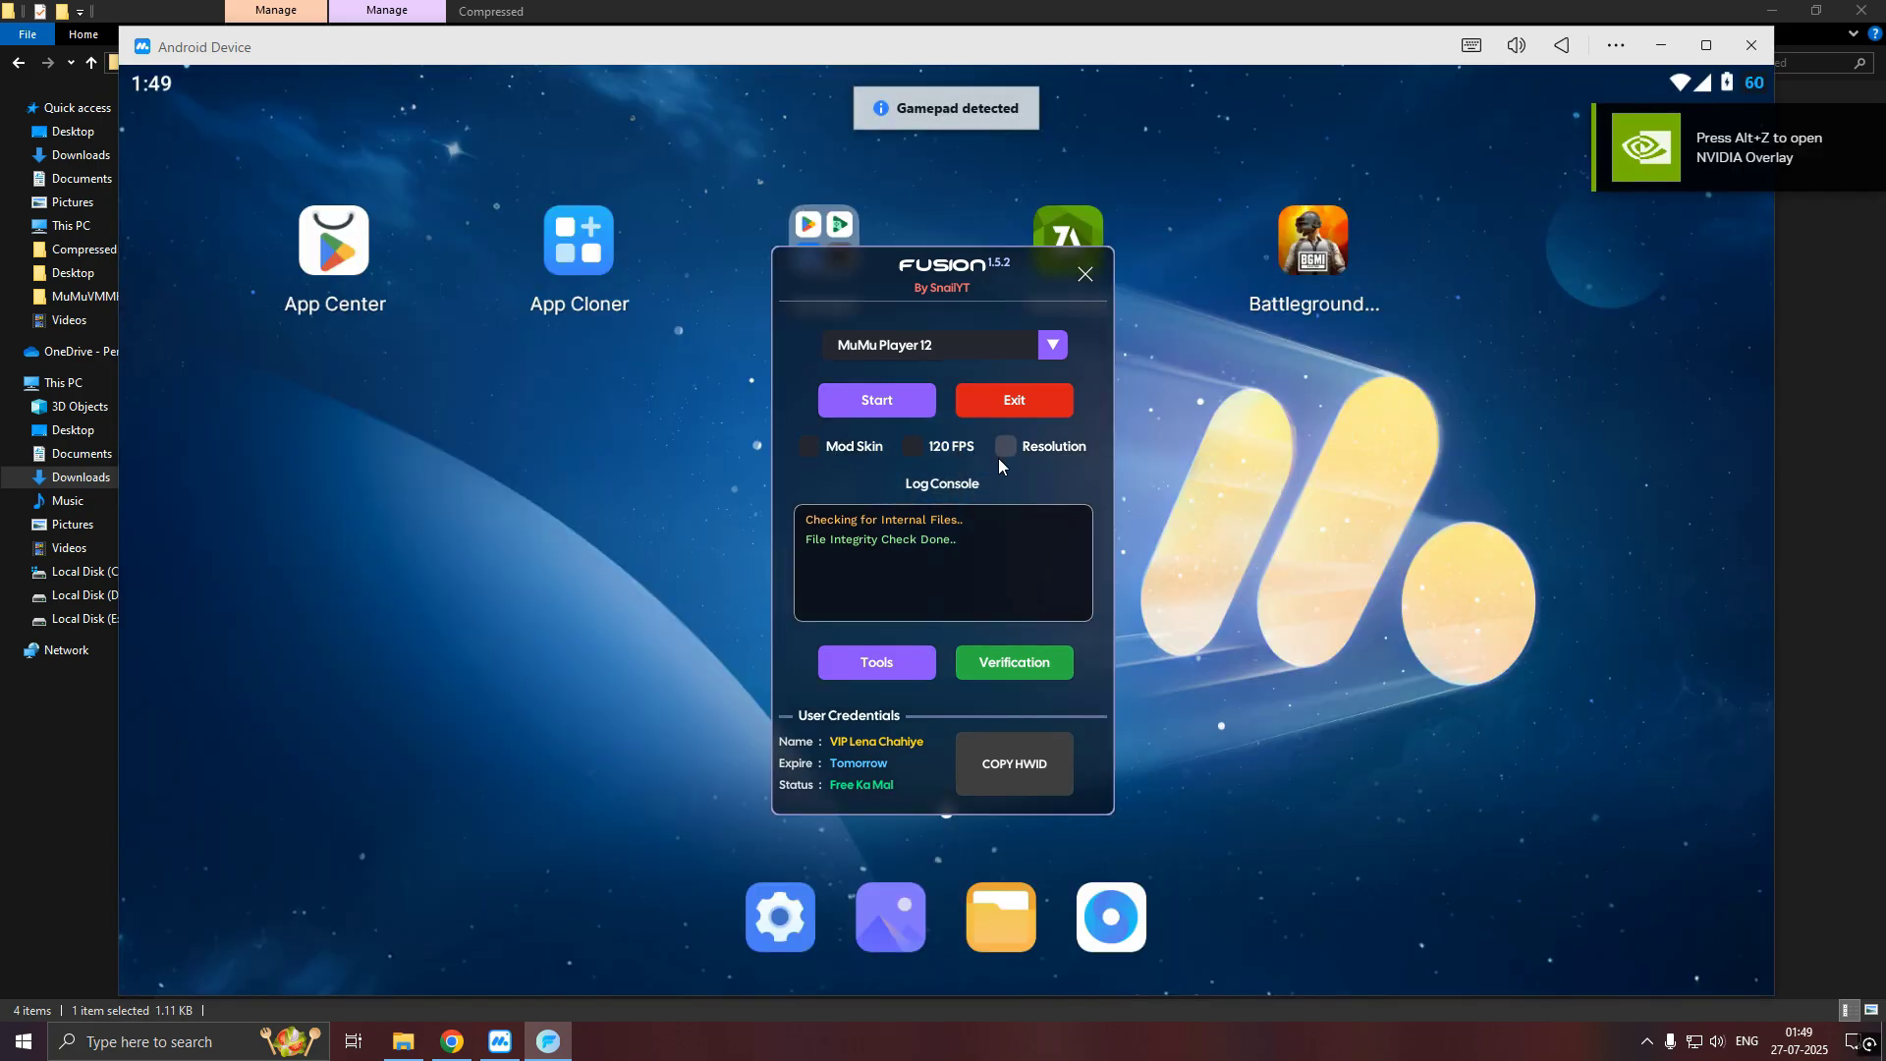
pyautogui.click(807, 447)
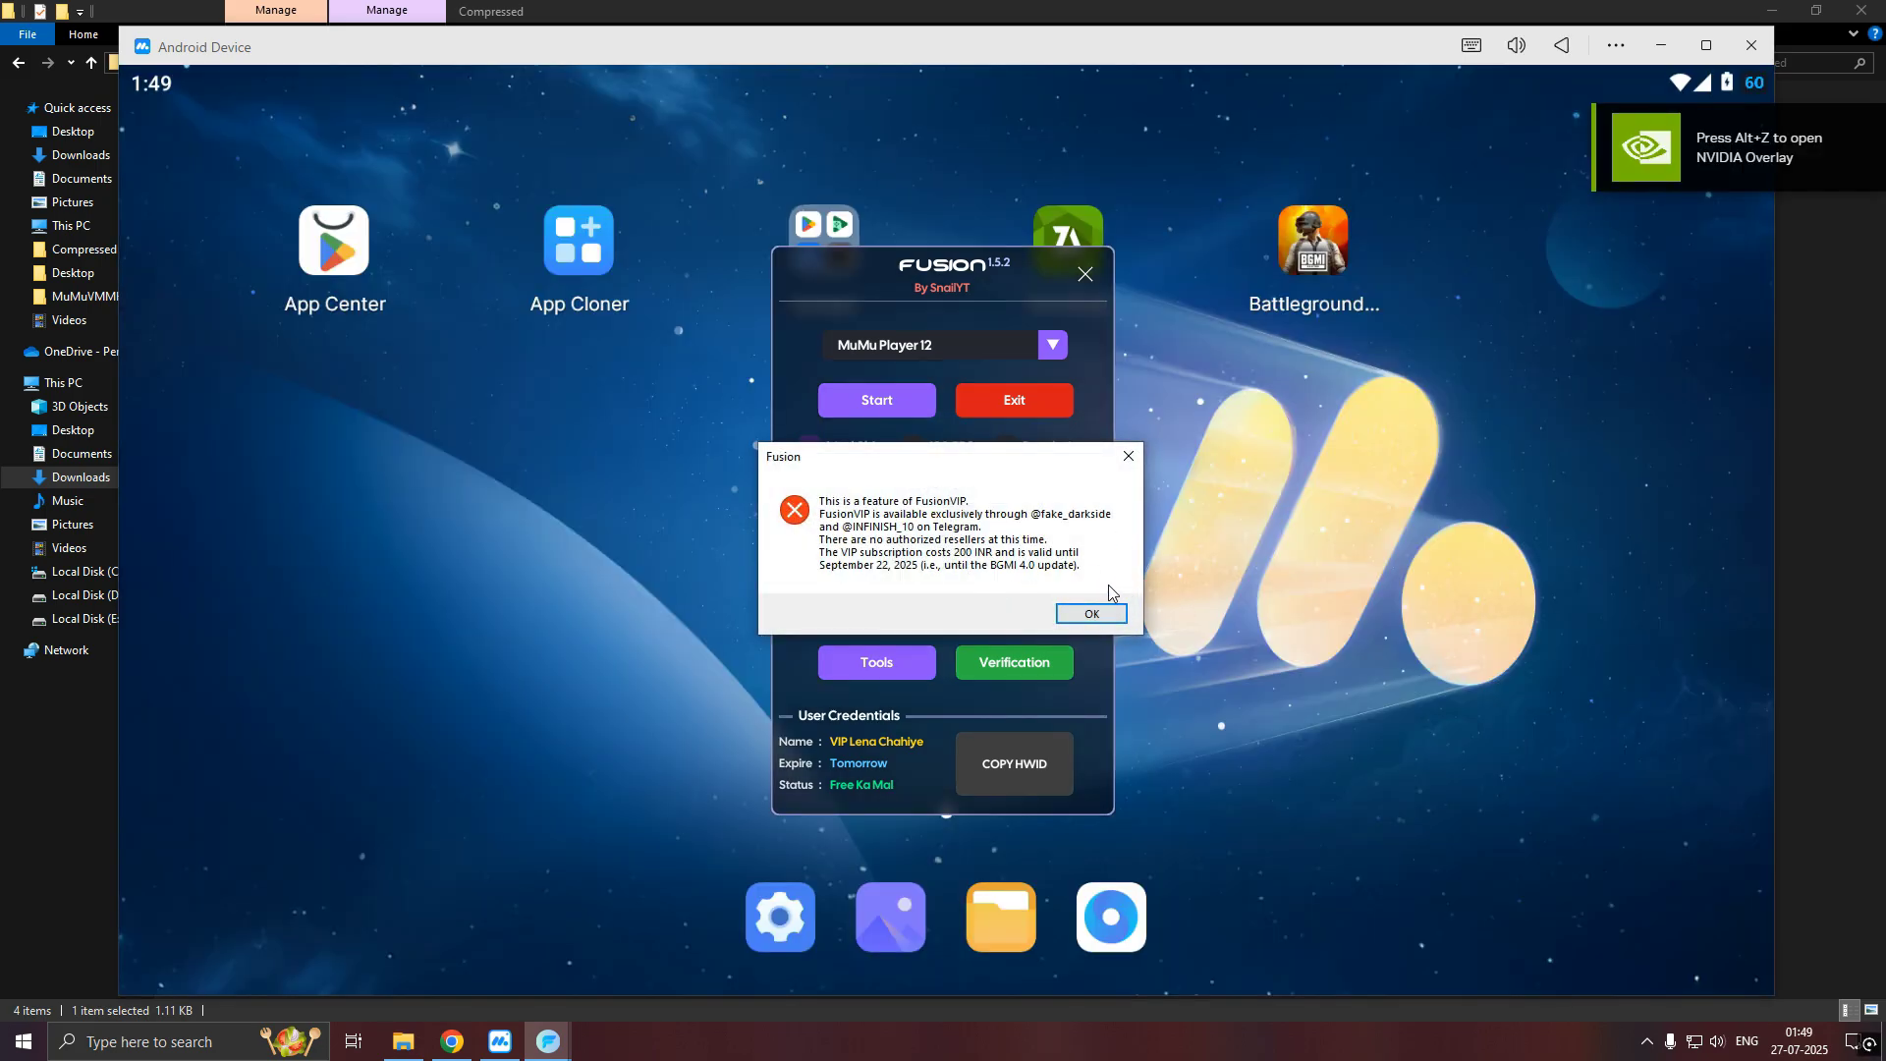
pyautogui.click(1078, 611)
# Complete Fusion's web verification through the Support Me link's verify and continue pages, and close the verification windows
pyautogui.click(1029, 664)
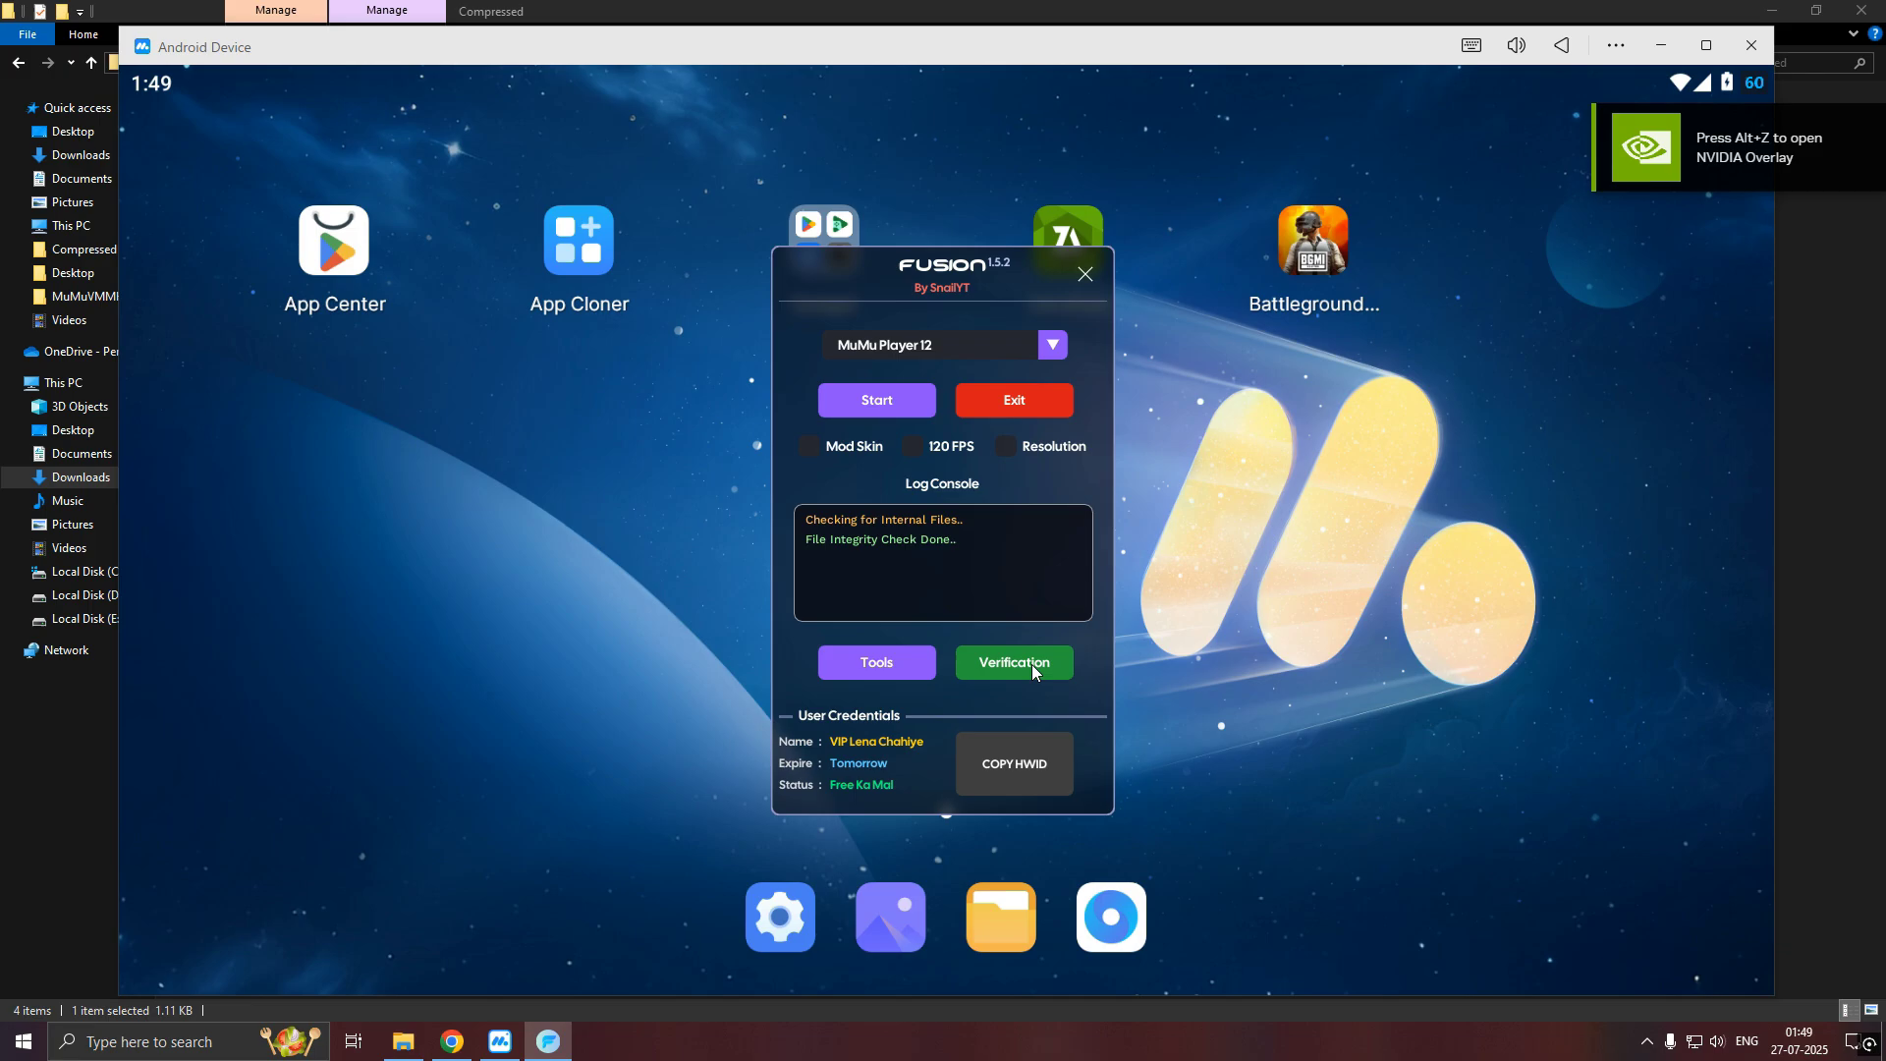
pyautogui.moveTo(914, 177); pyautogui.dragTo(921, 99)
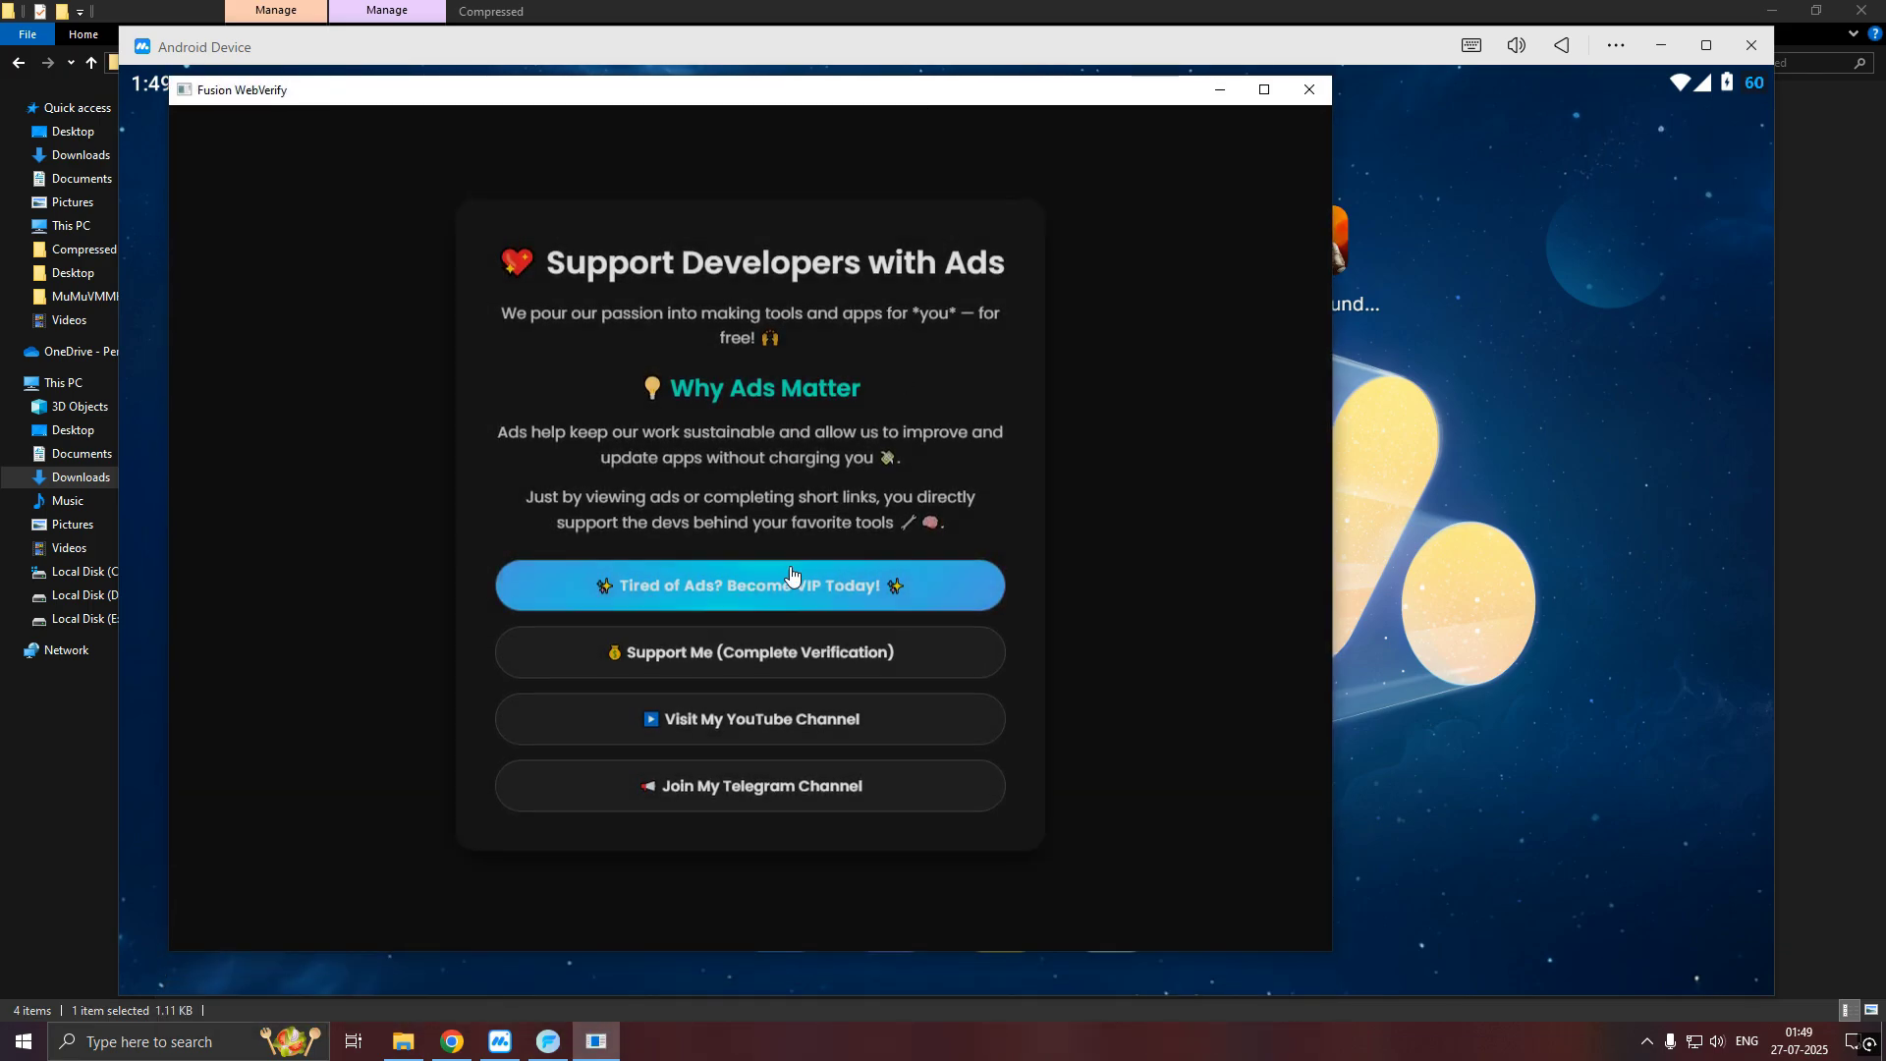
pyautogui.click(800, 665)
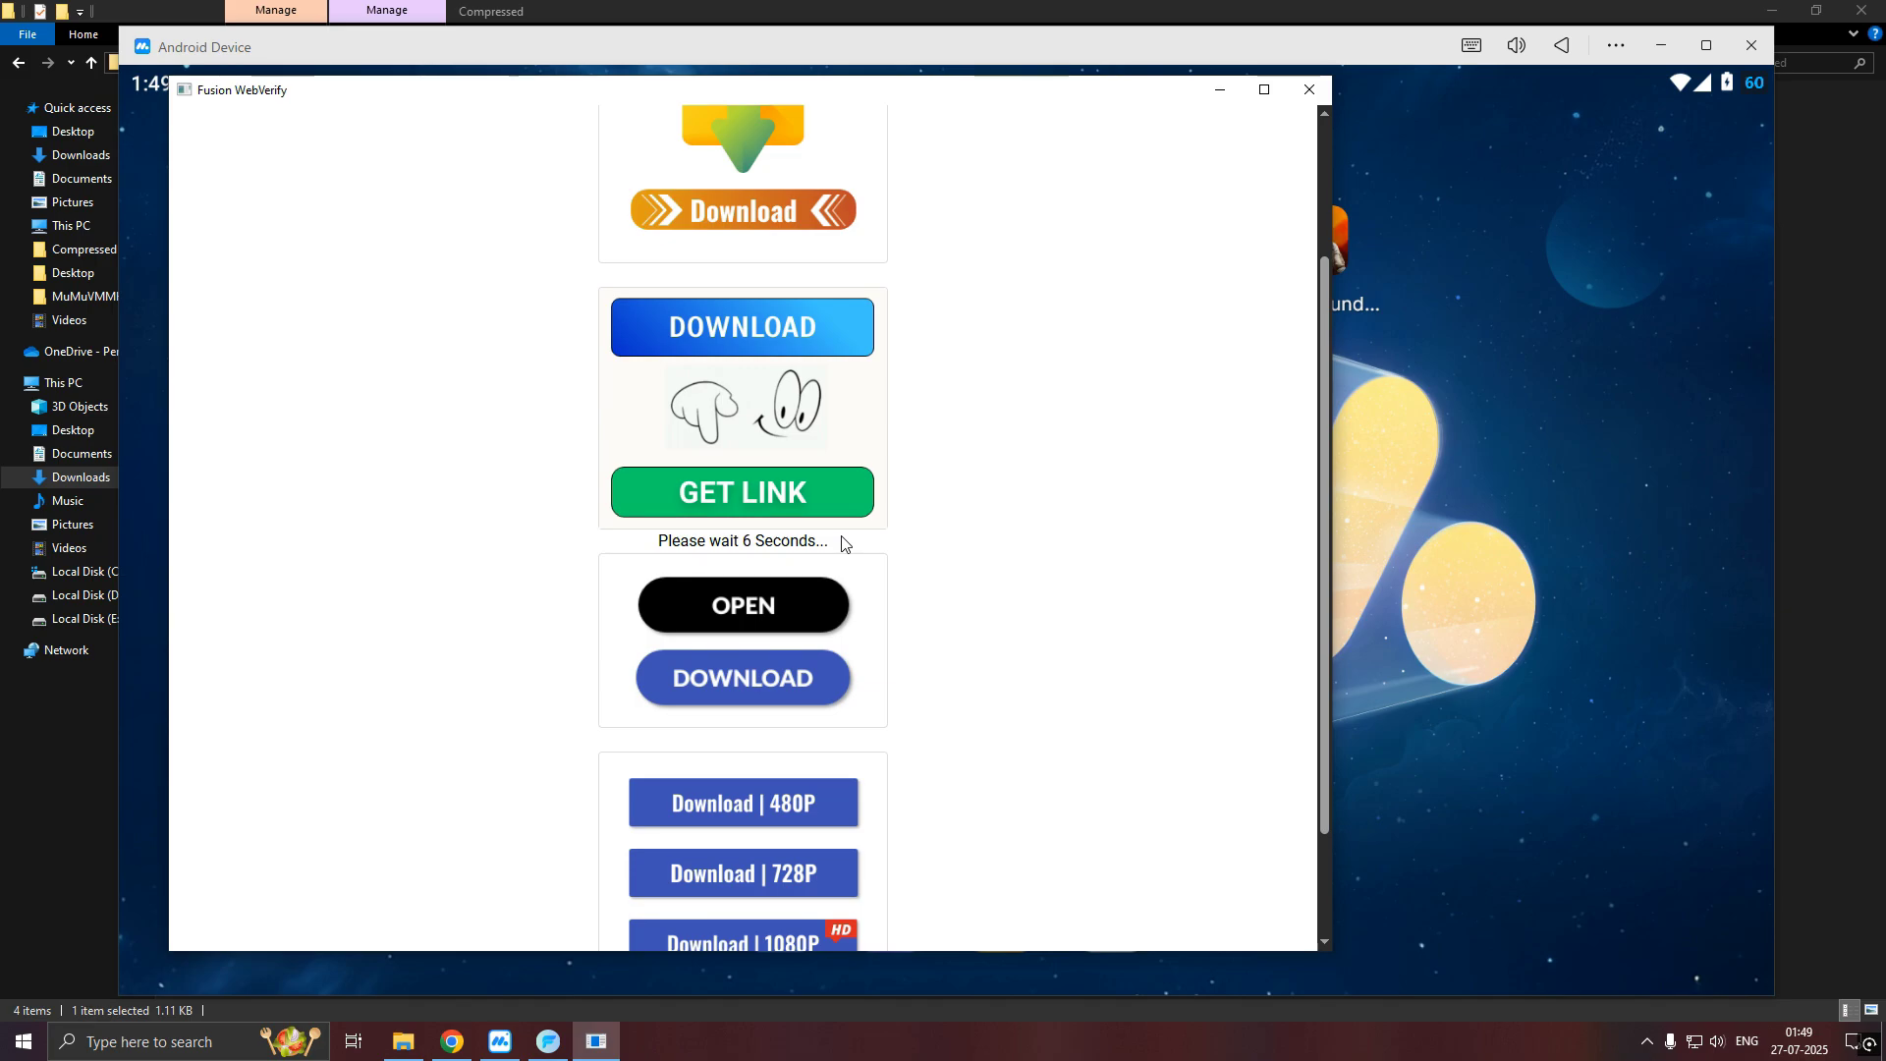
pyautogui.click(842, 560)
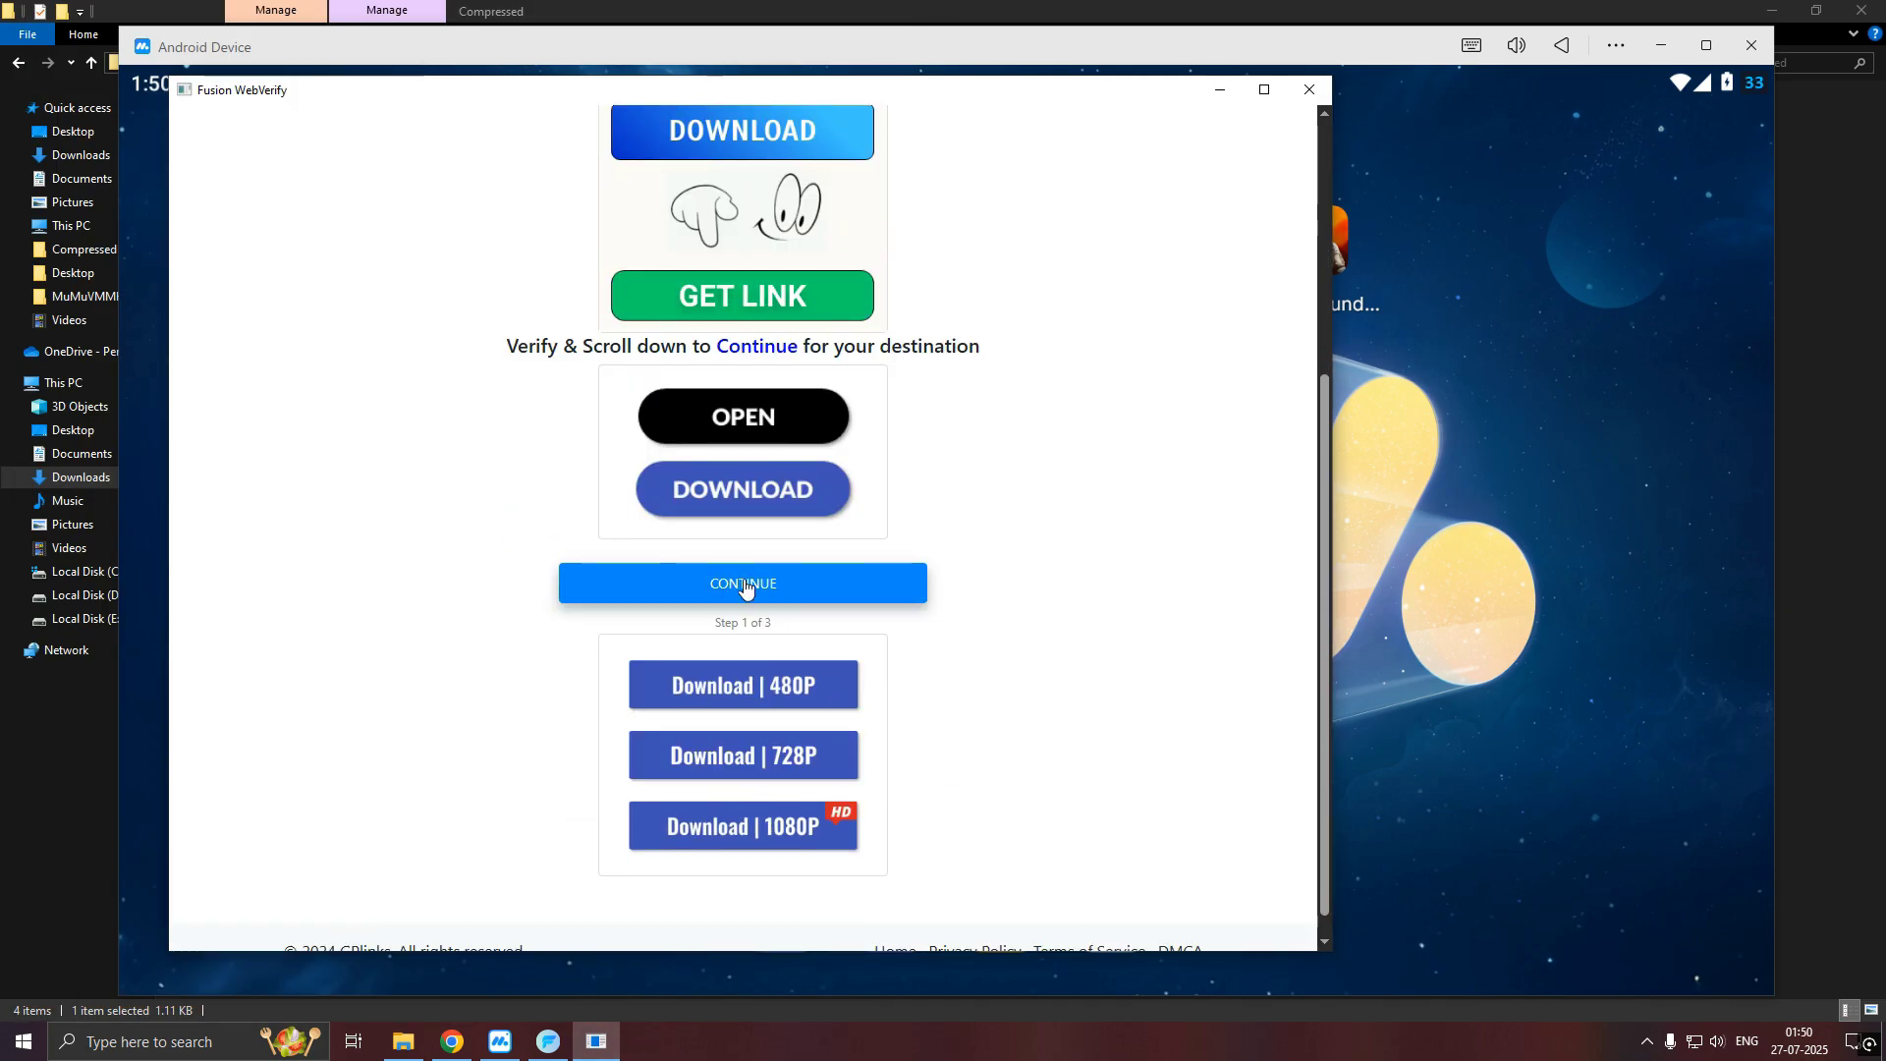
pyautogui.click(865, 581)
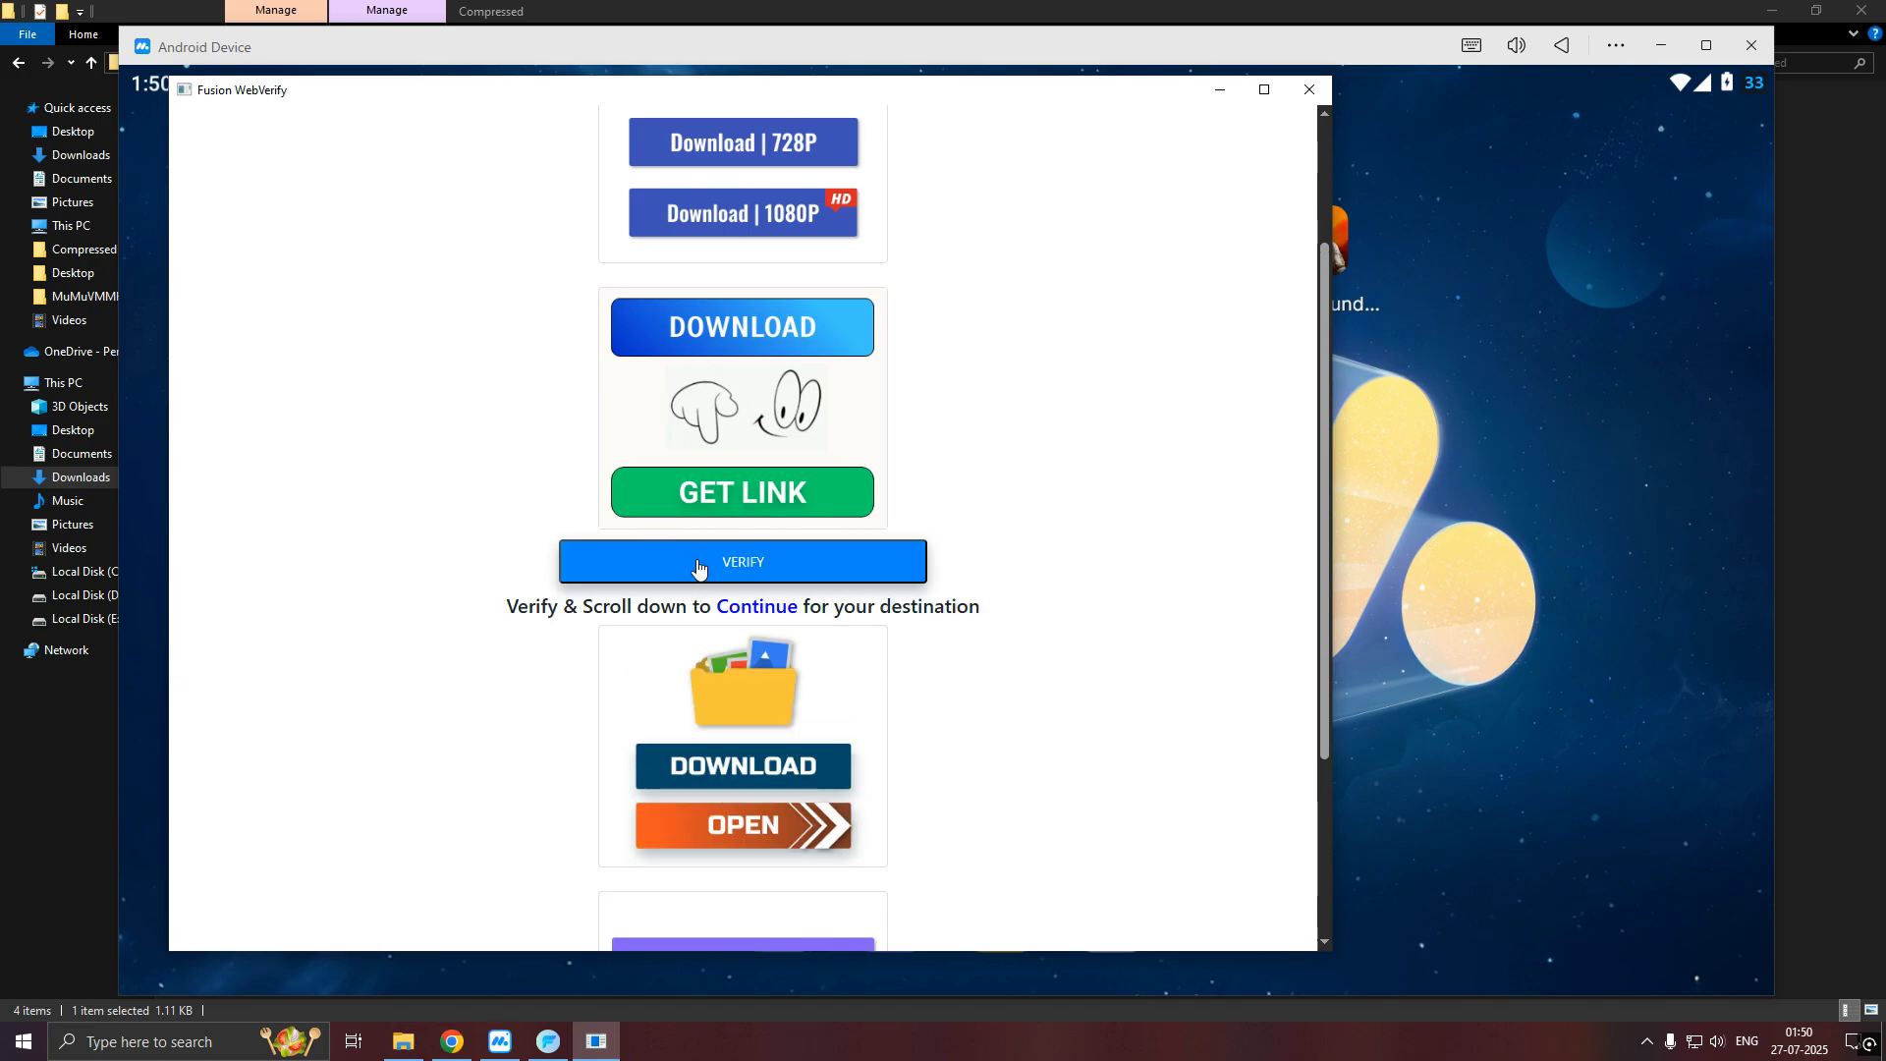
pyautogui.click(897, 565)
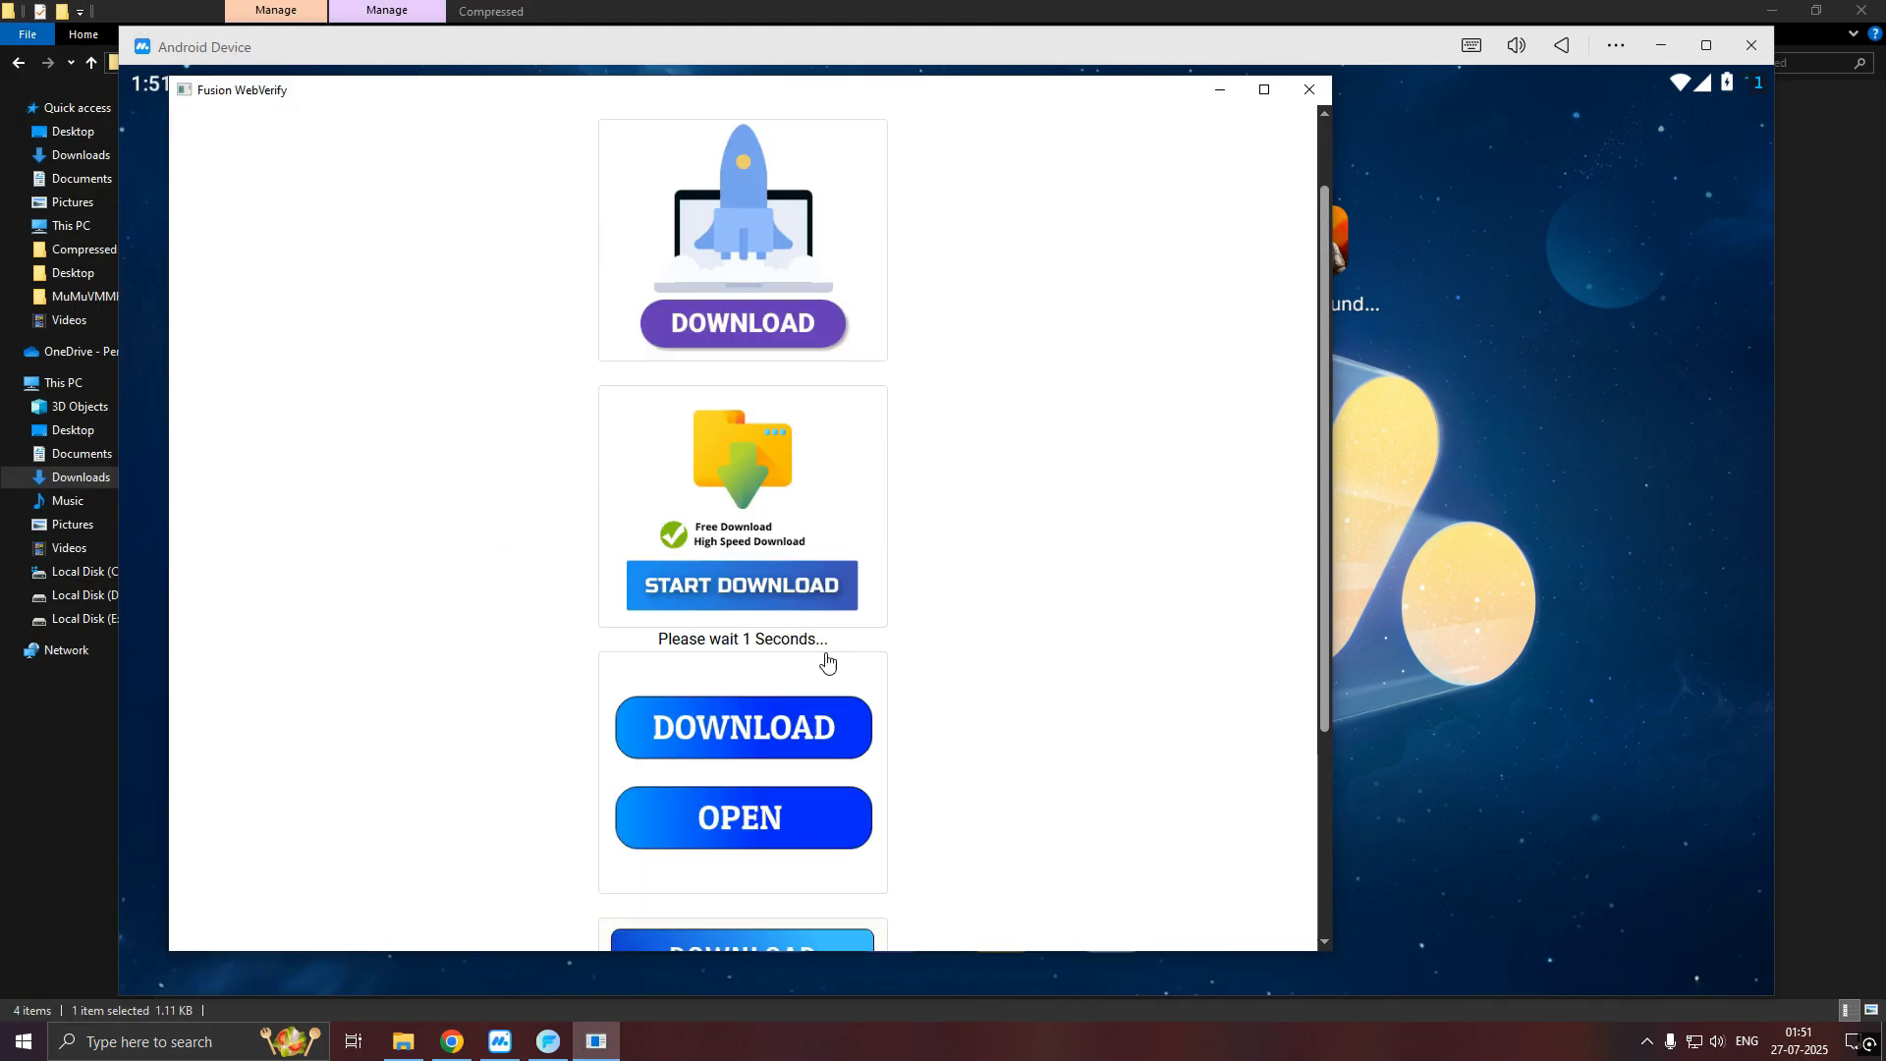
pyautogui.click(762, 752)
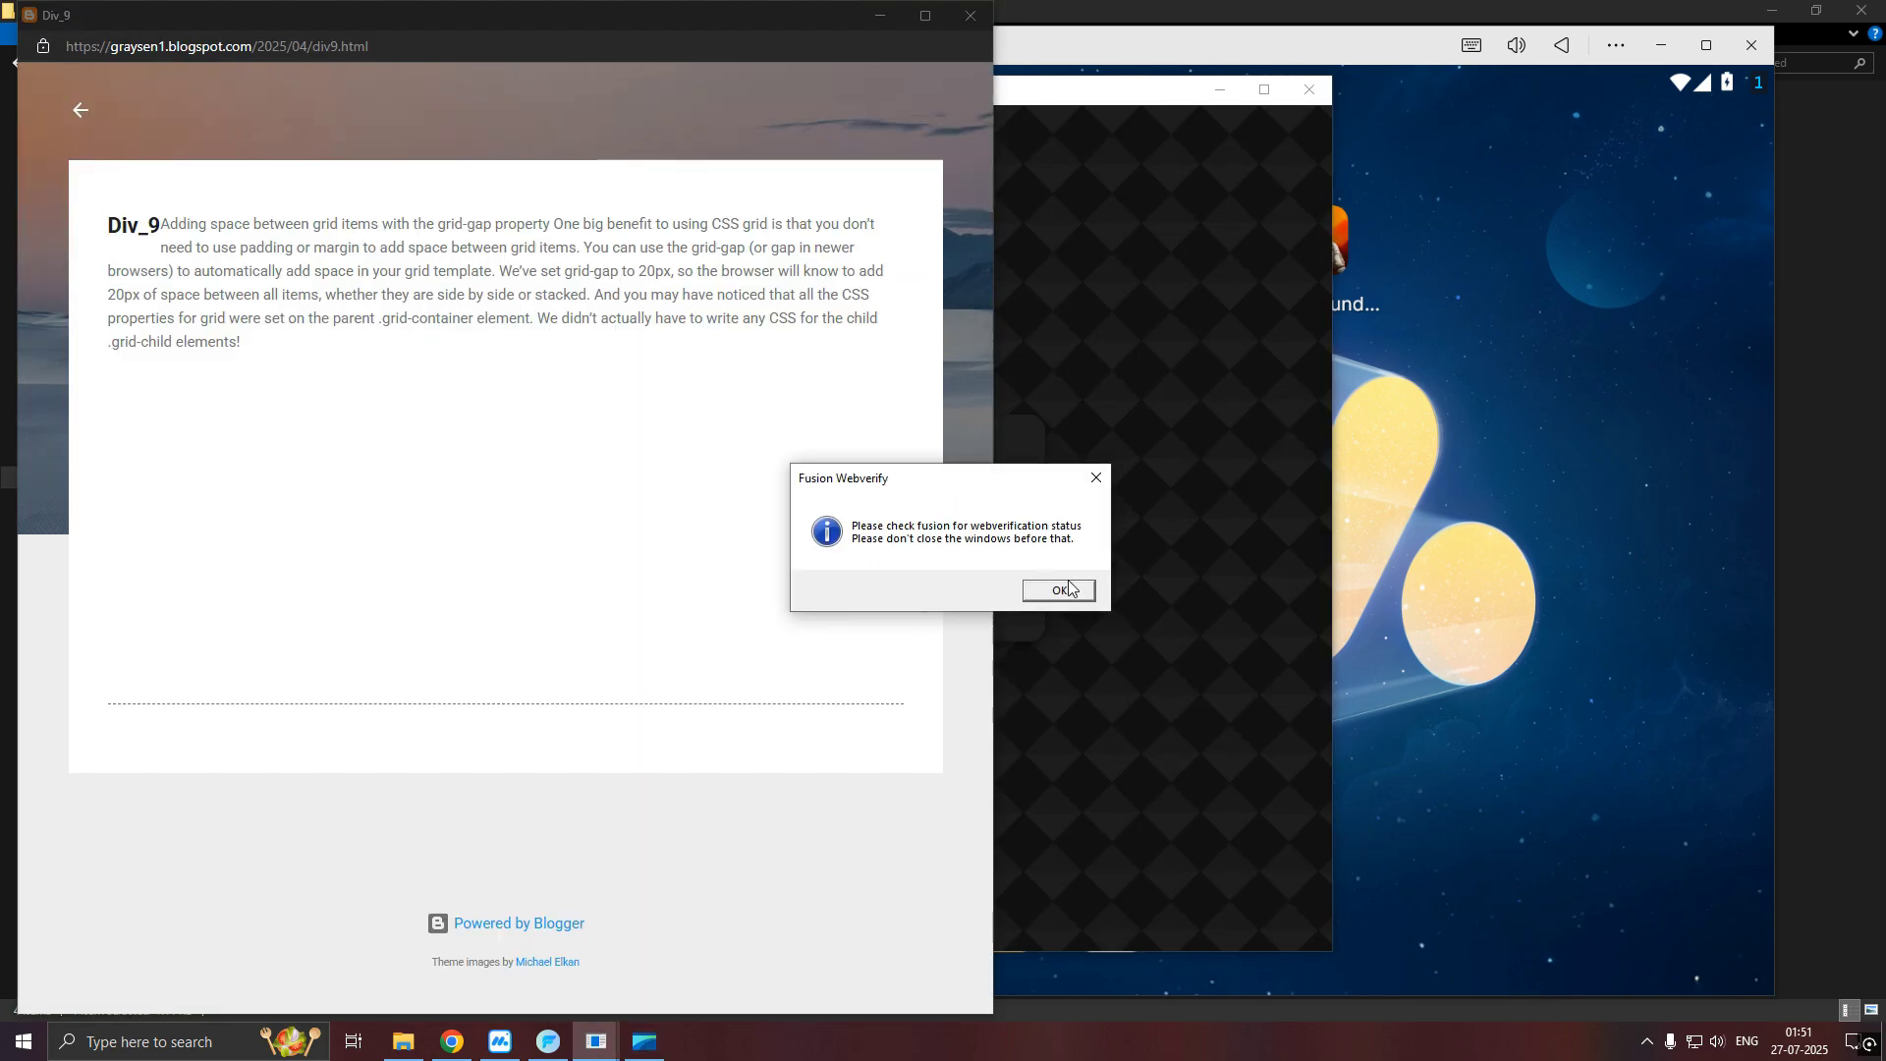
pyautogui.click(1066, 588)
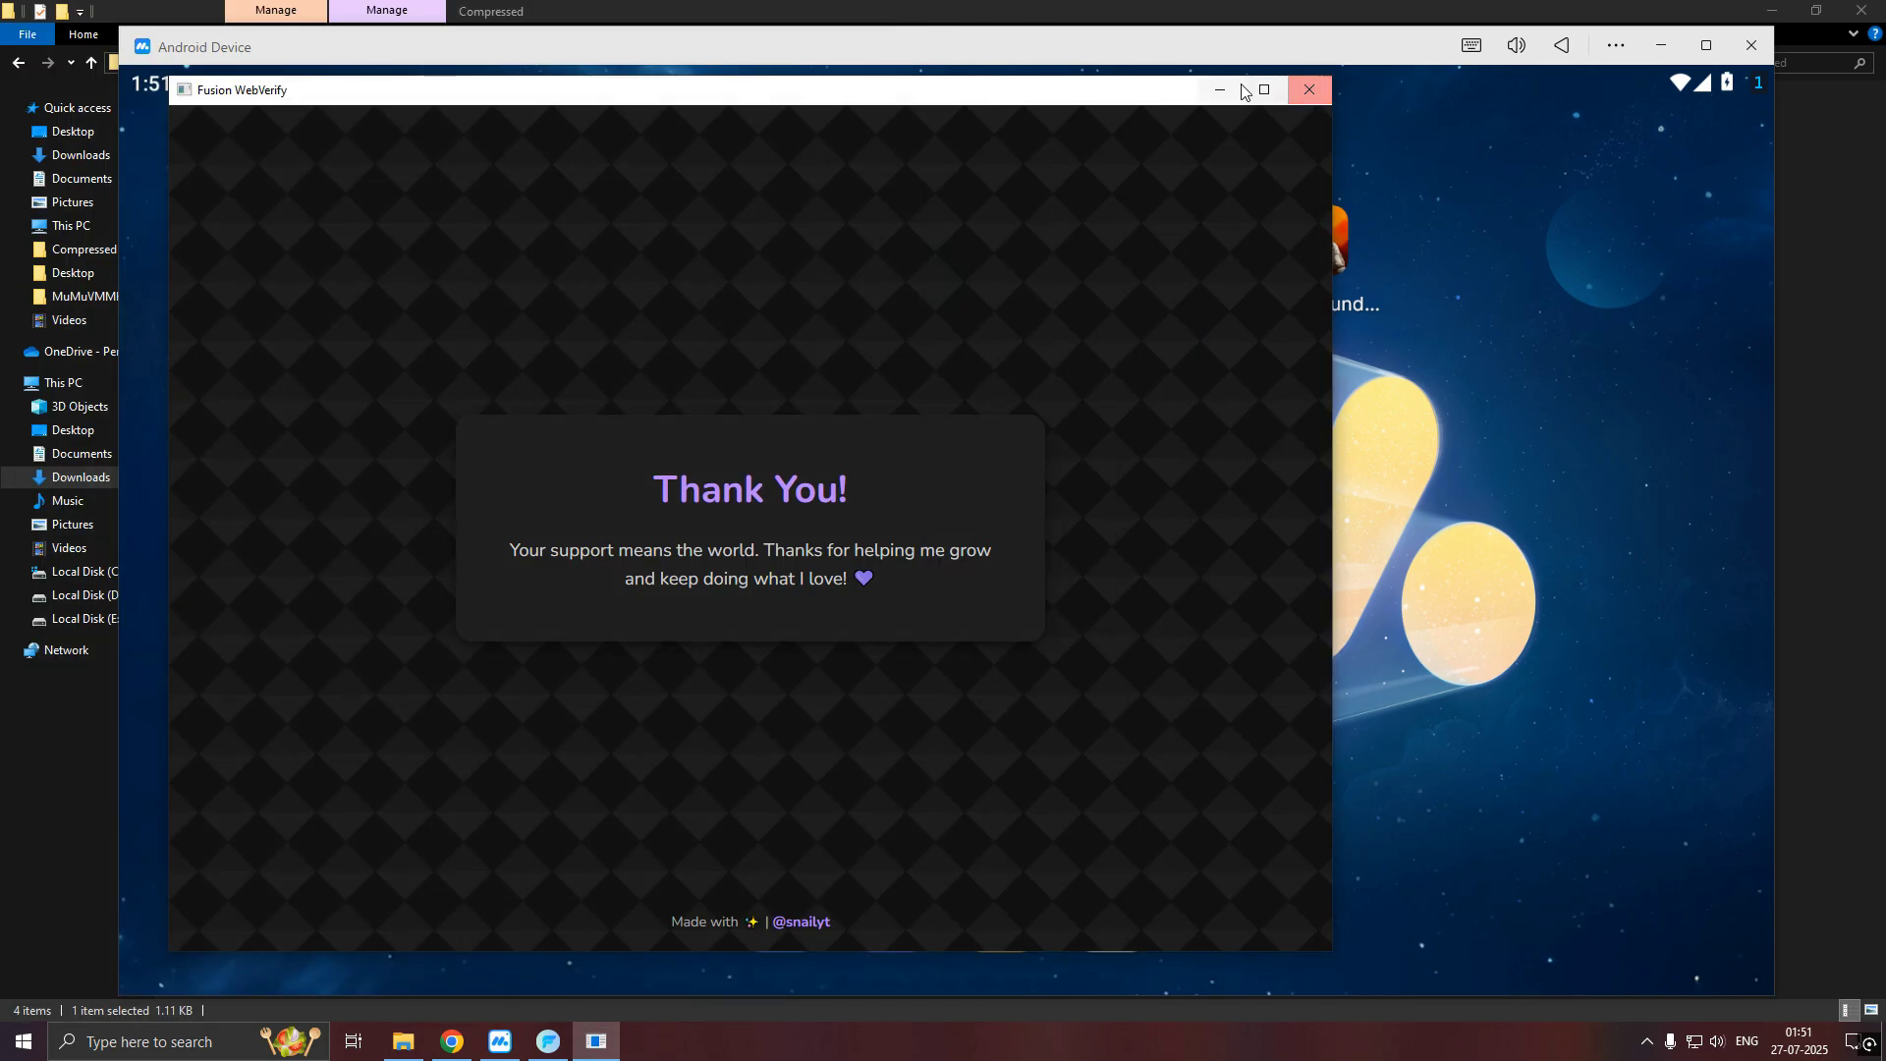
pyautogui.click(1309, 90)
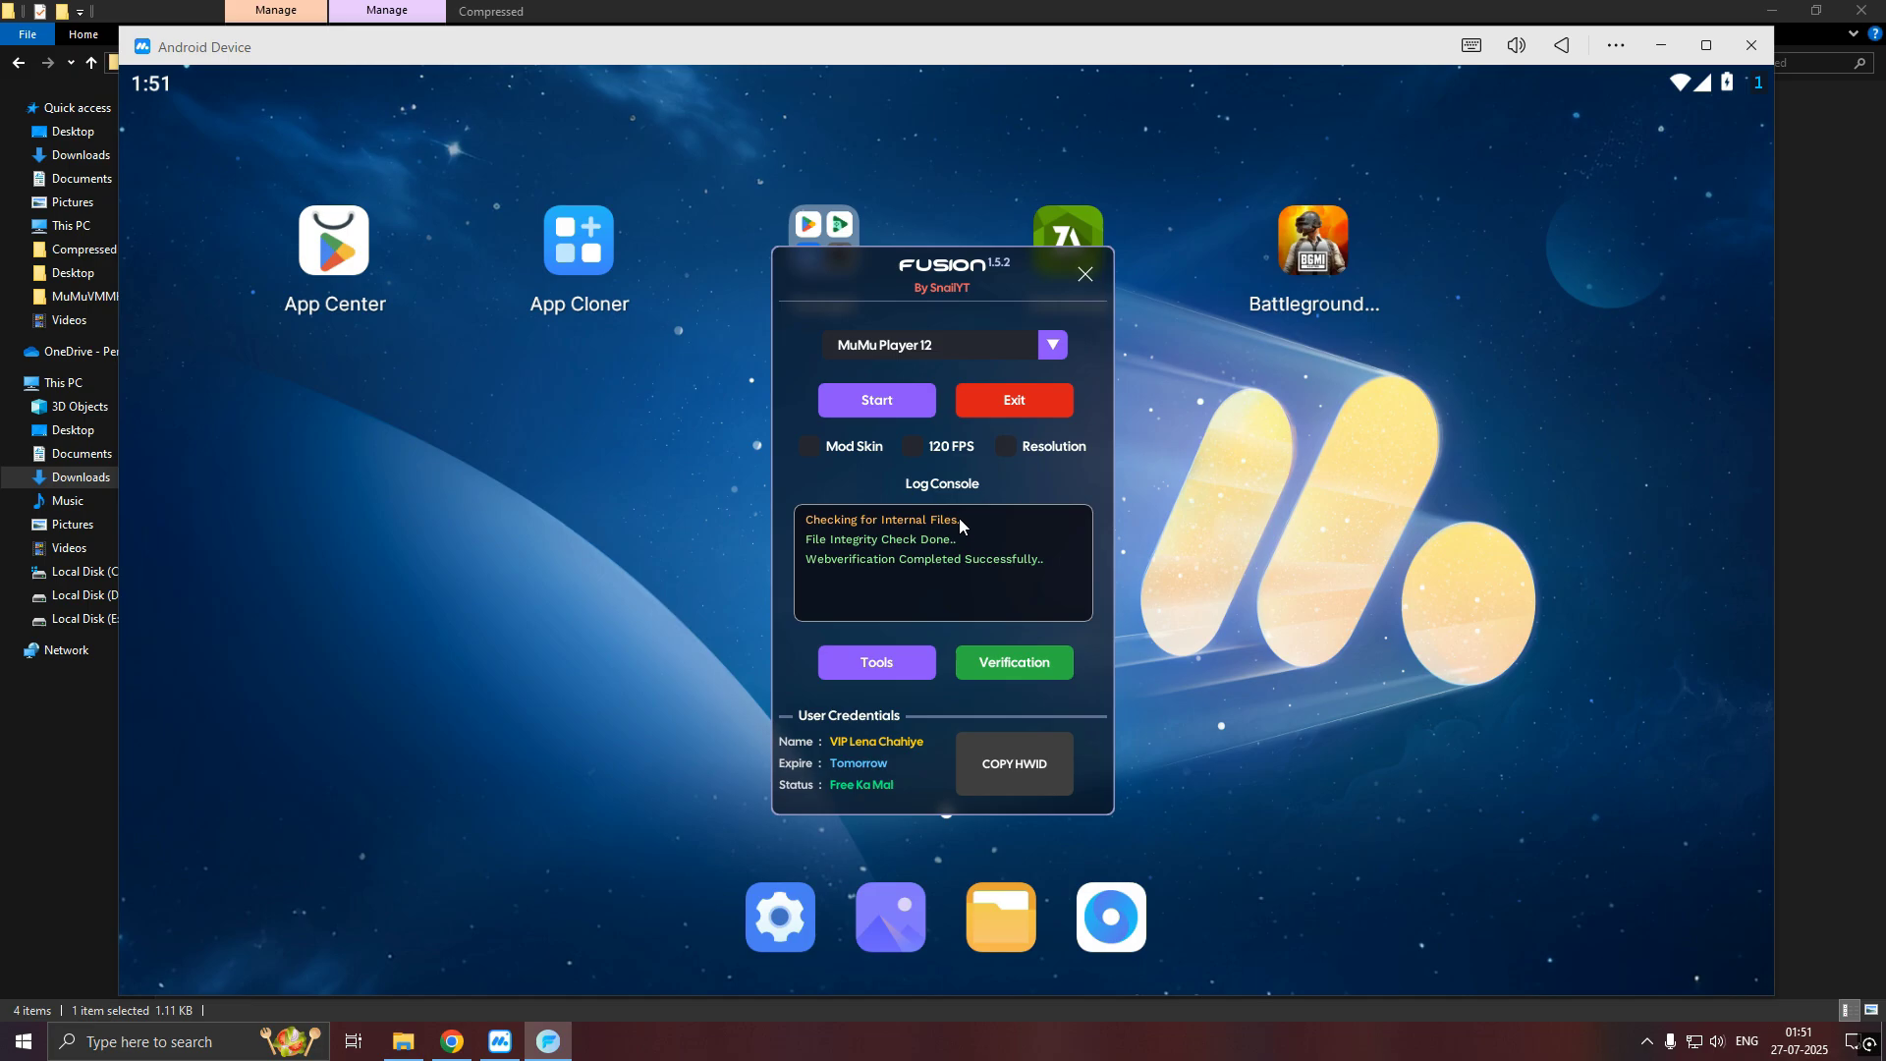
# Start Fusion for MuMu Player 12, show the launched Battlegrounds India full screen, and complete its resource update with a game restart
pyautogui.moveTo(890, 403); pyautogui.dragTo(638, 526)
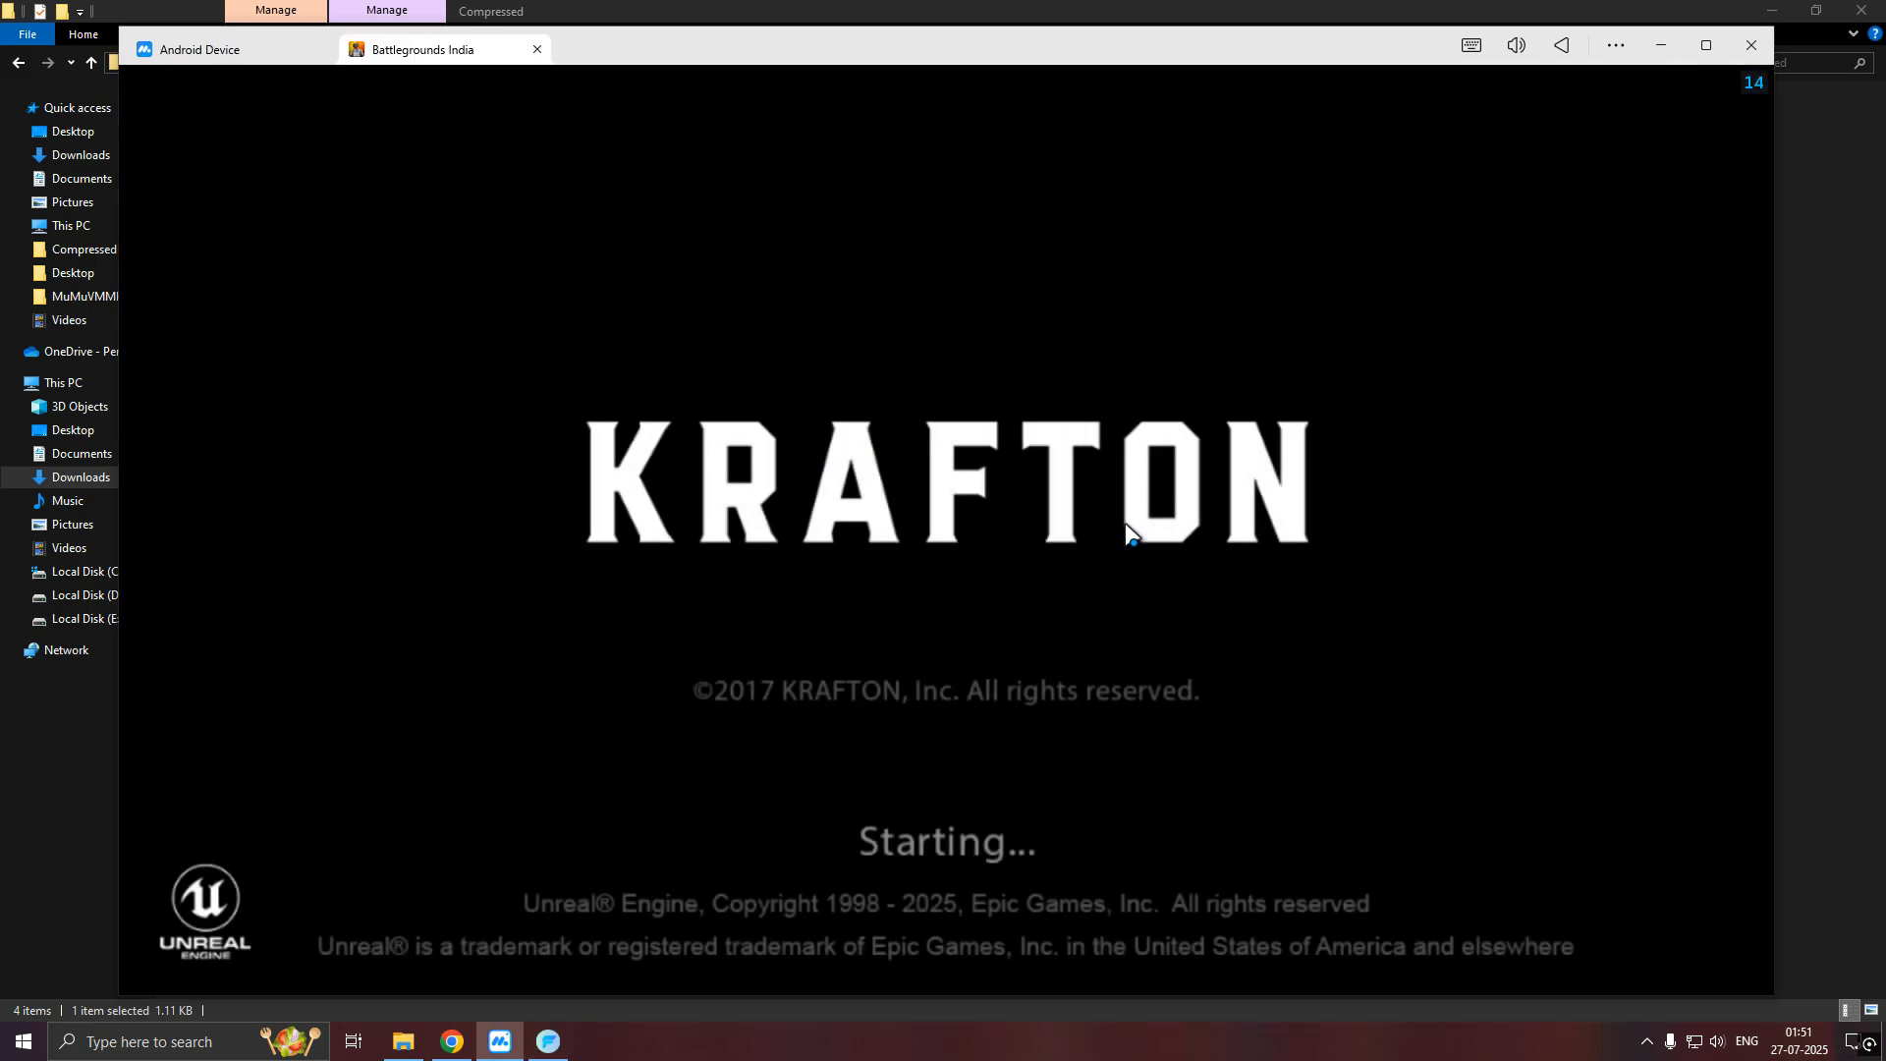
pyautogui.press('F11')
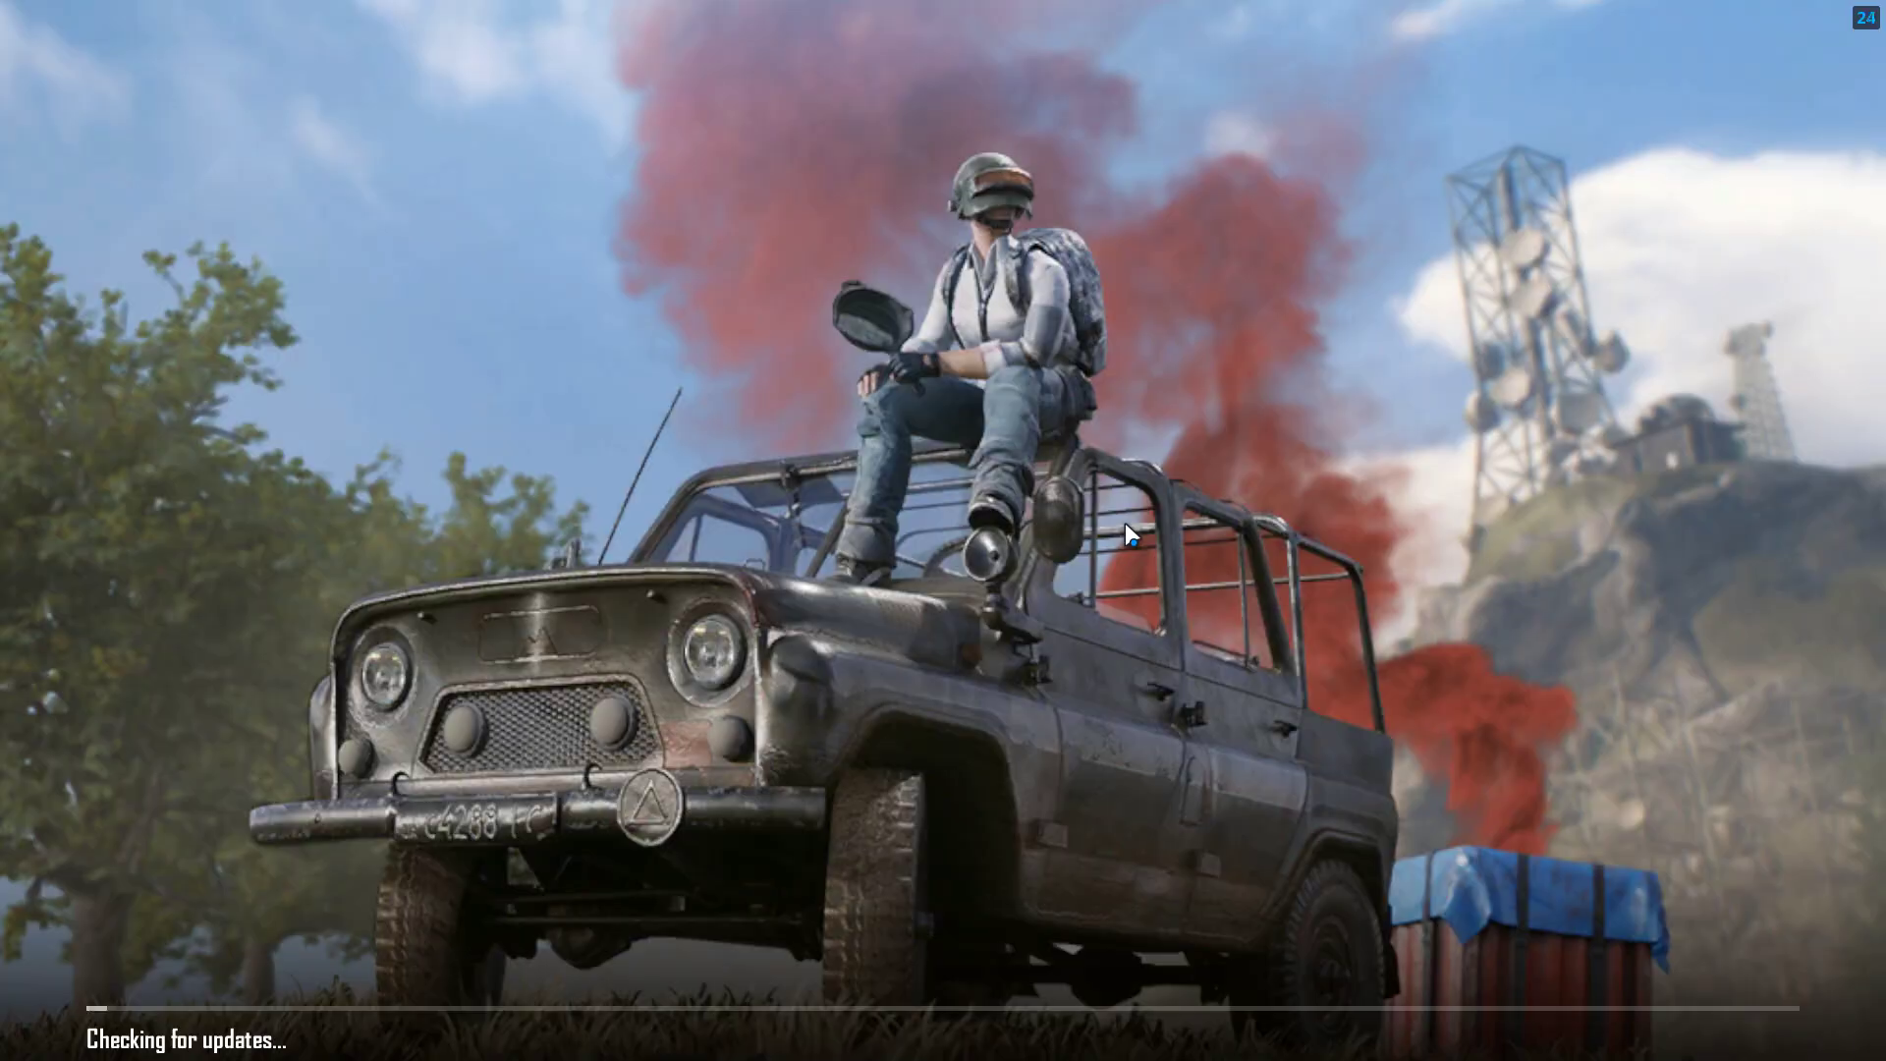
pyautogui.click(922, 745)
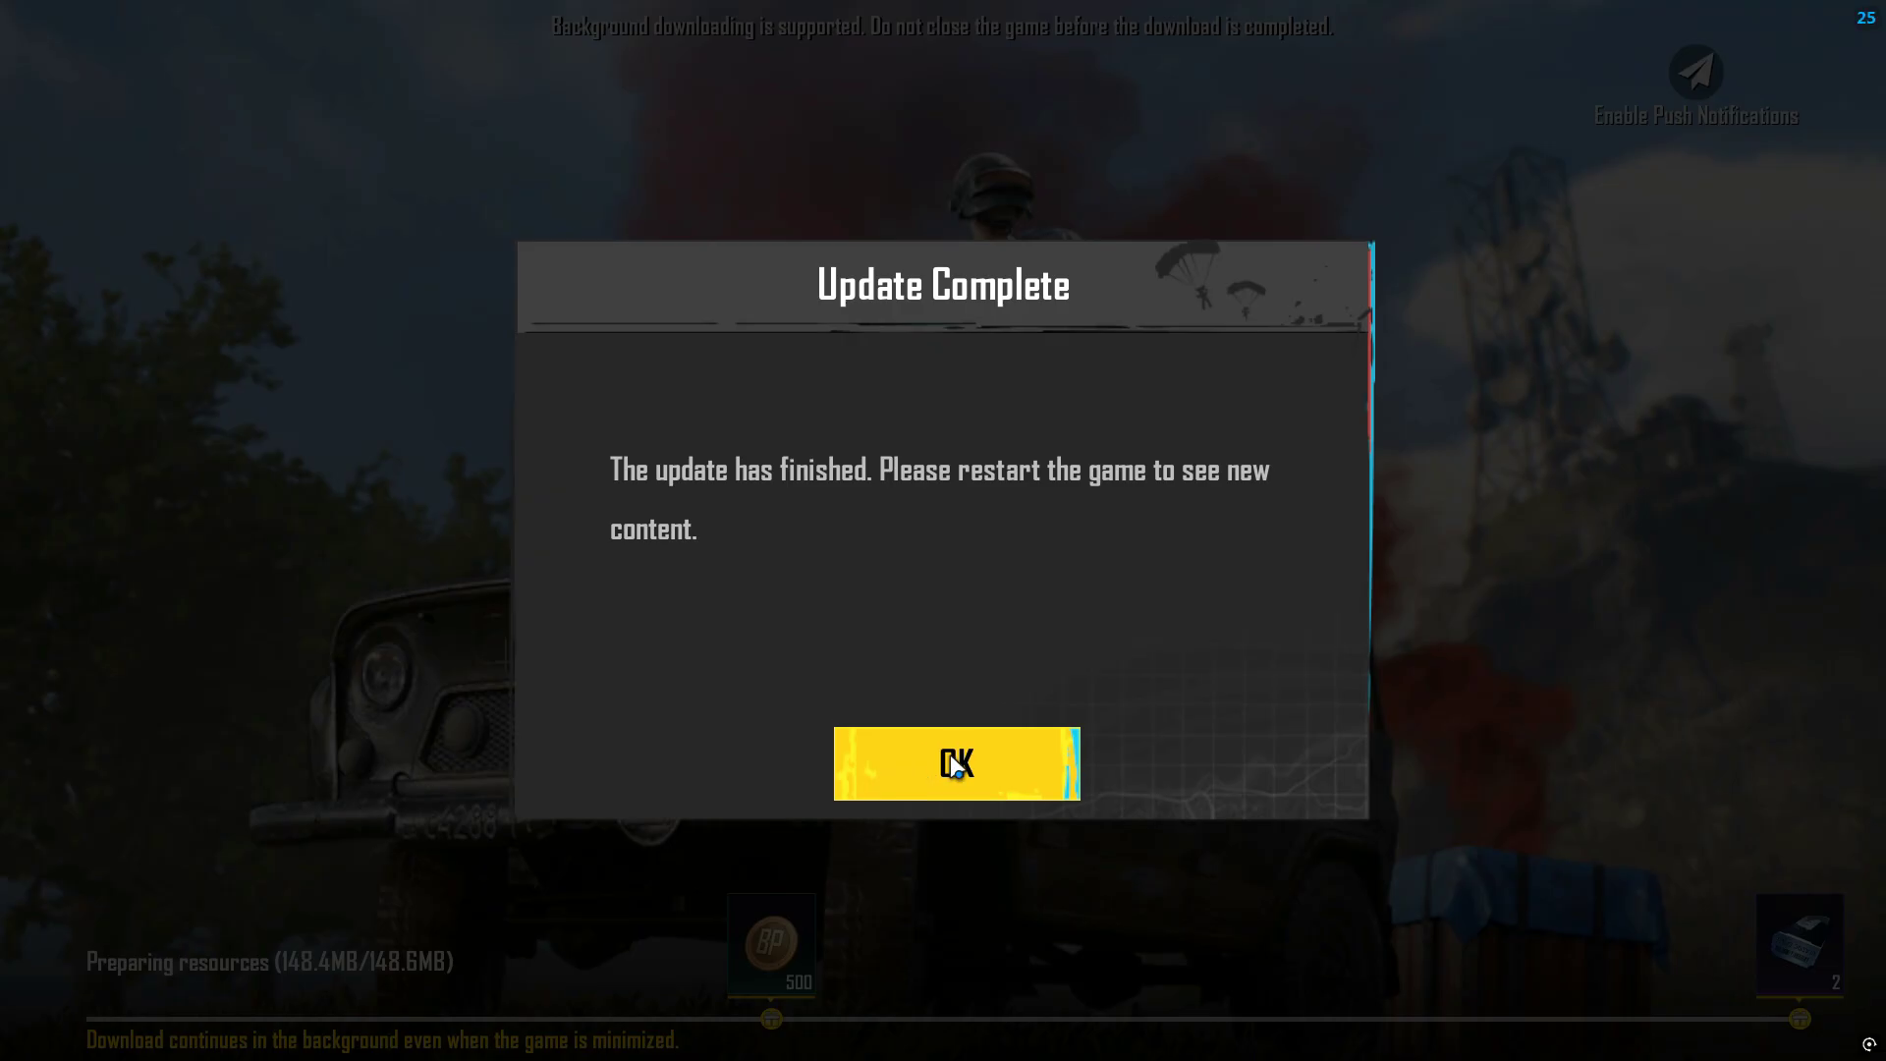
pyautogui.click(951, 761)
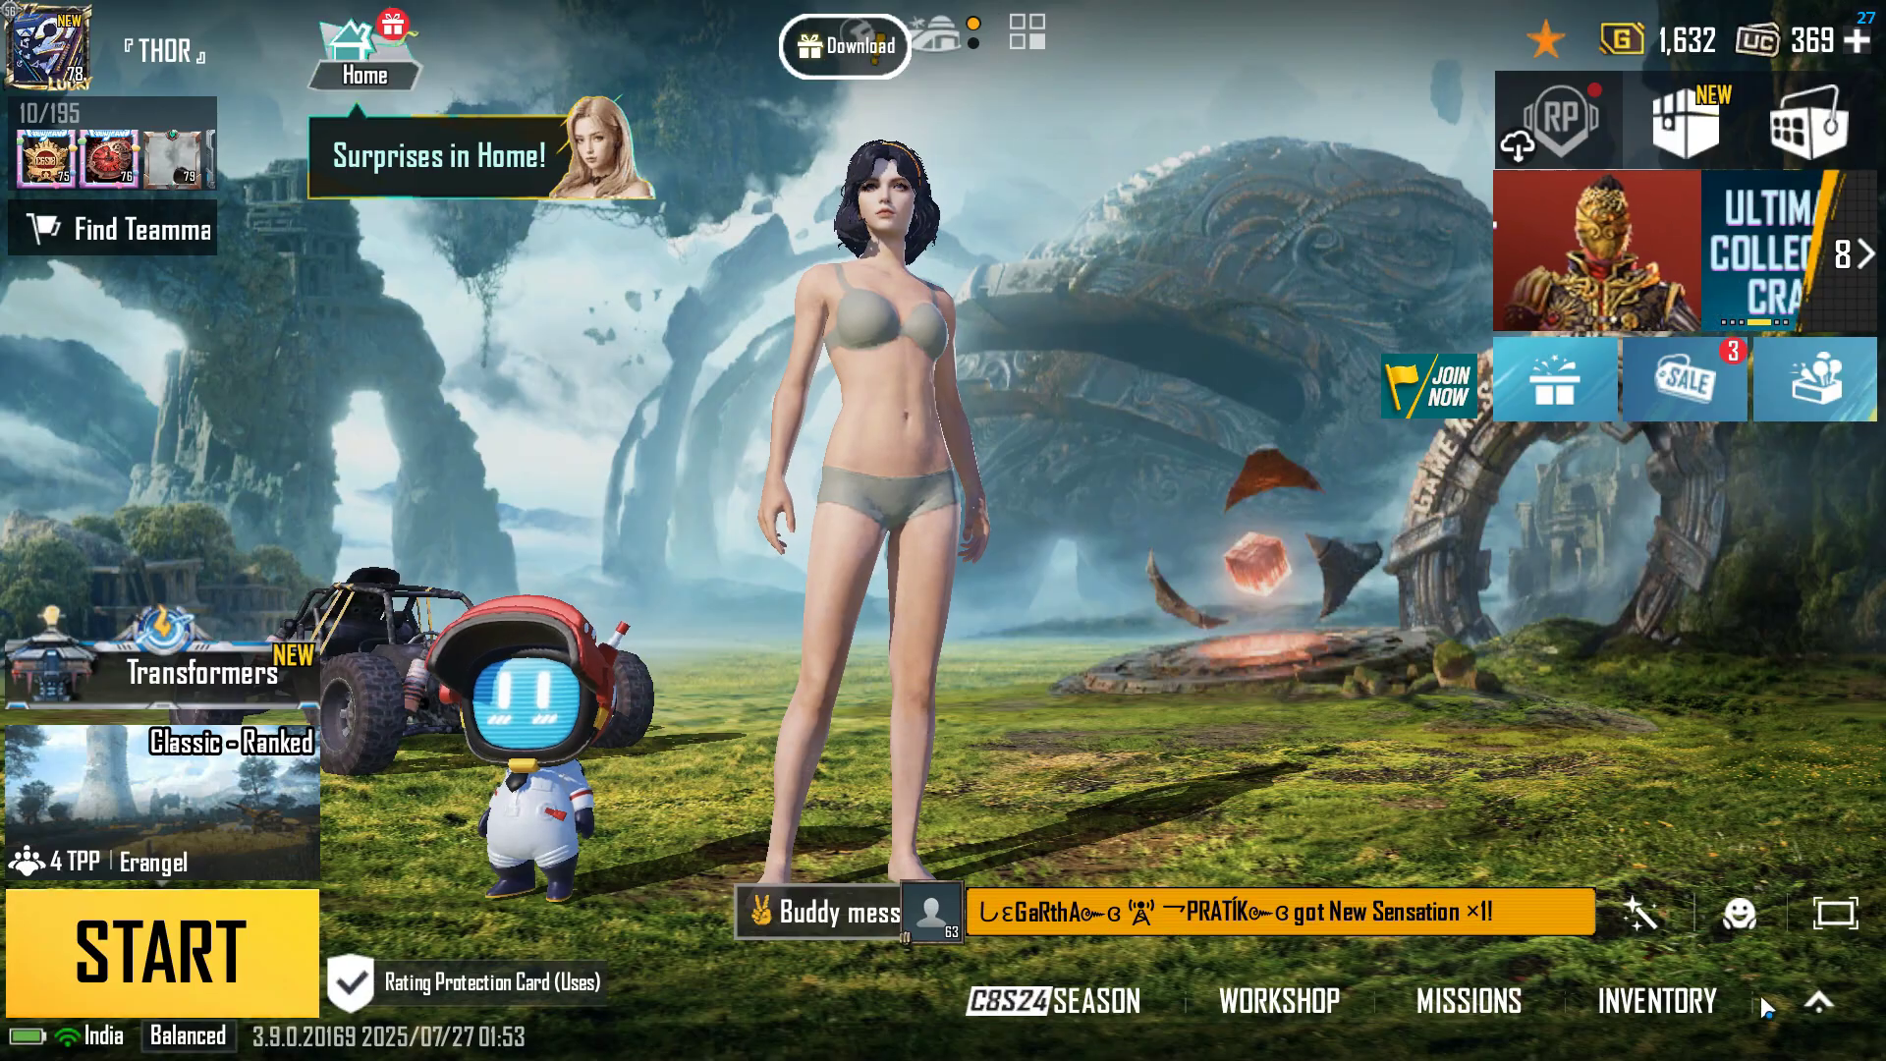
# Customize the game's Combat graphics to Smooth with the Ultra Extreme frame rate, accepting the performance risk notice
pyautogui.click(1801, 992)
pyautogui.click(1738, 151)
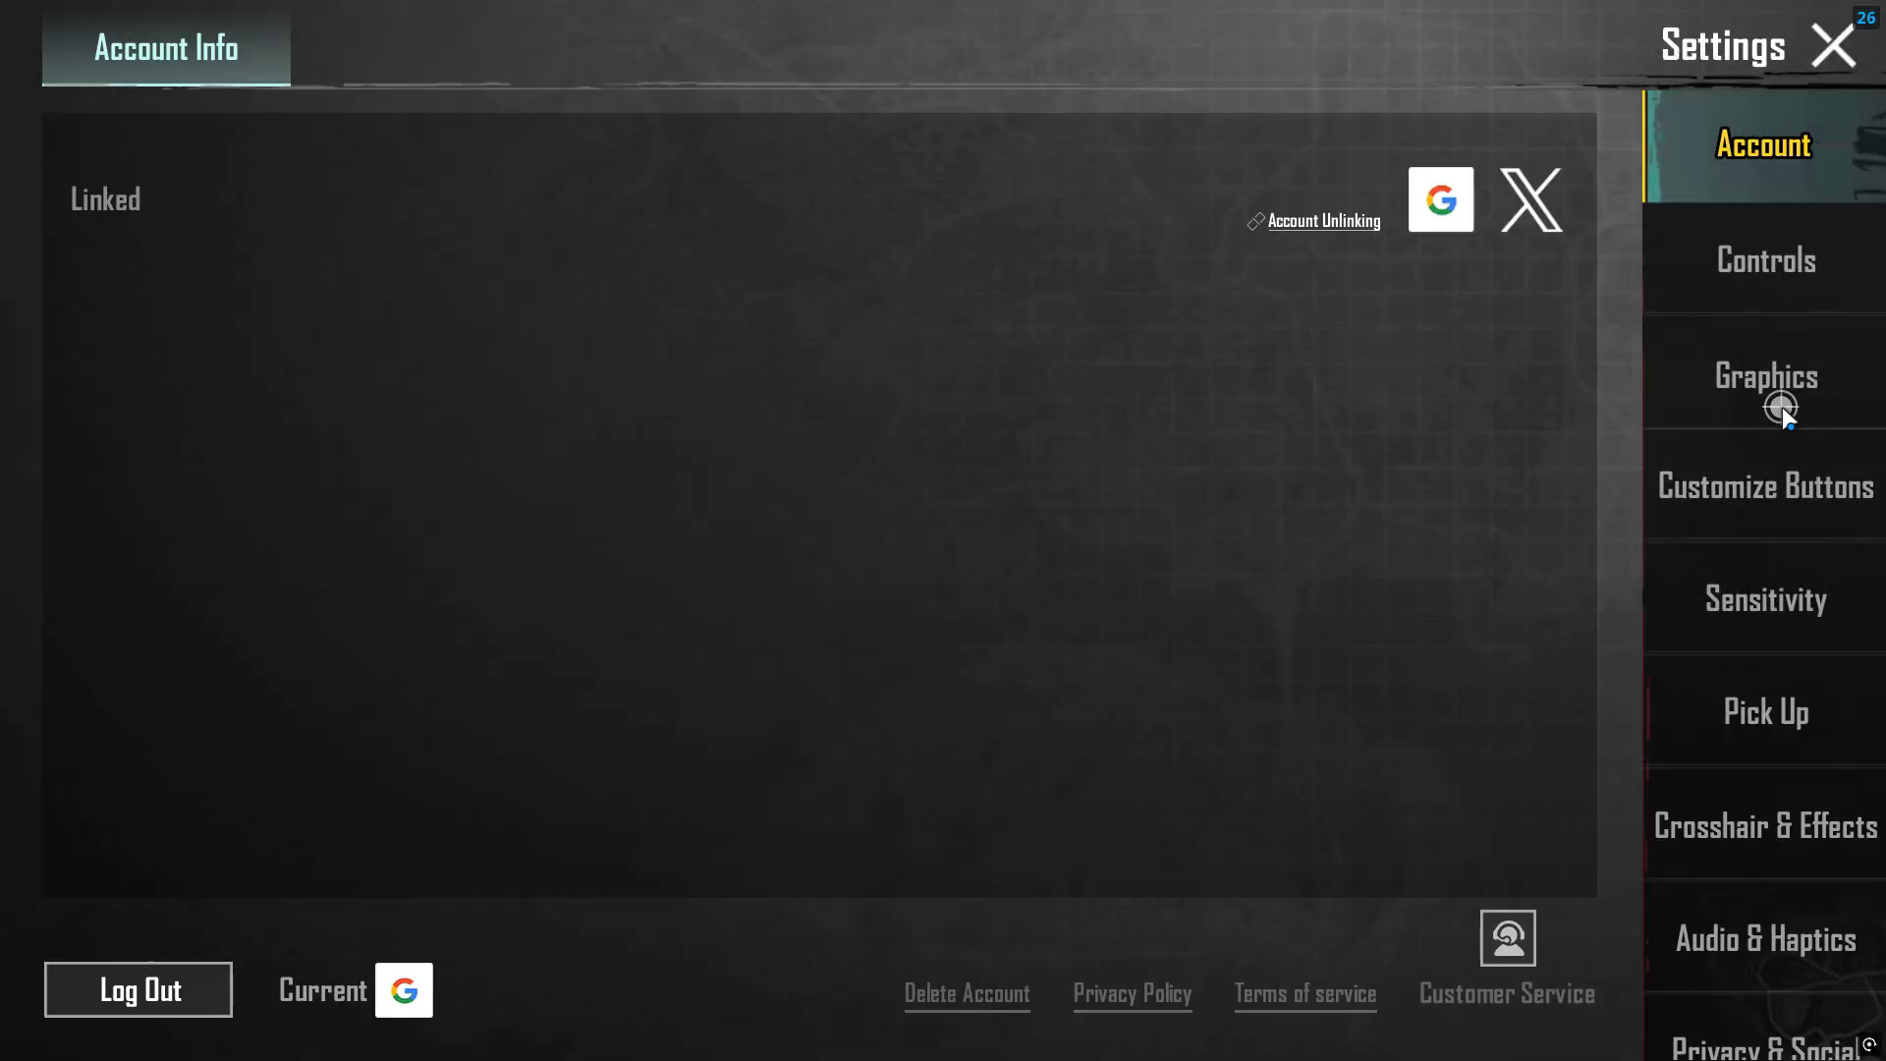
pyautogui.click(1781, 406)
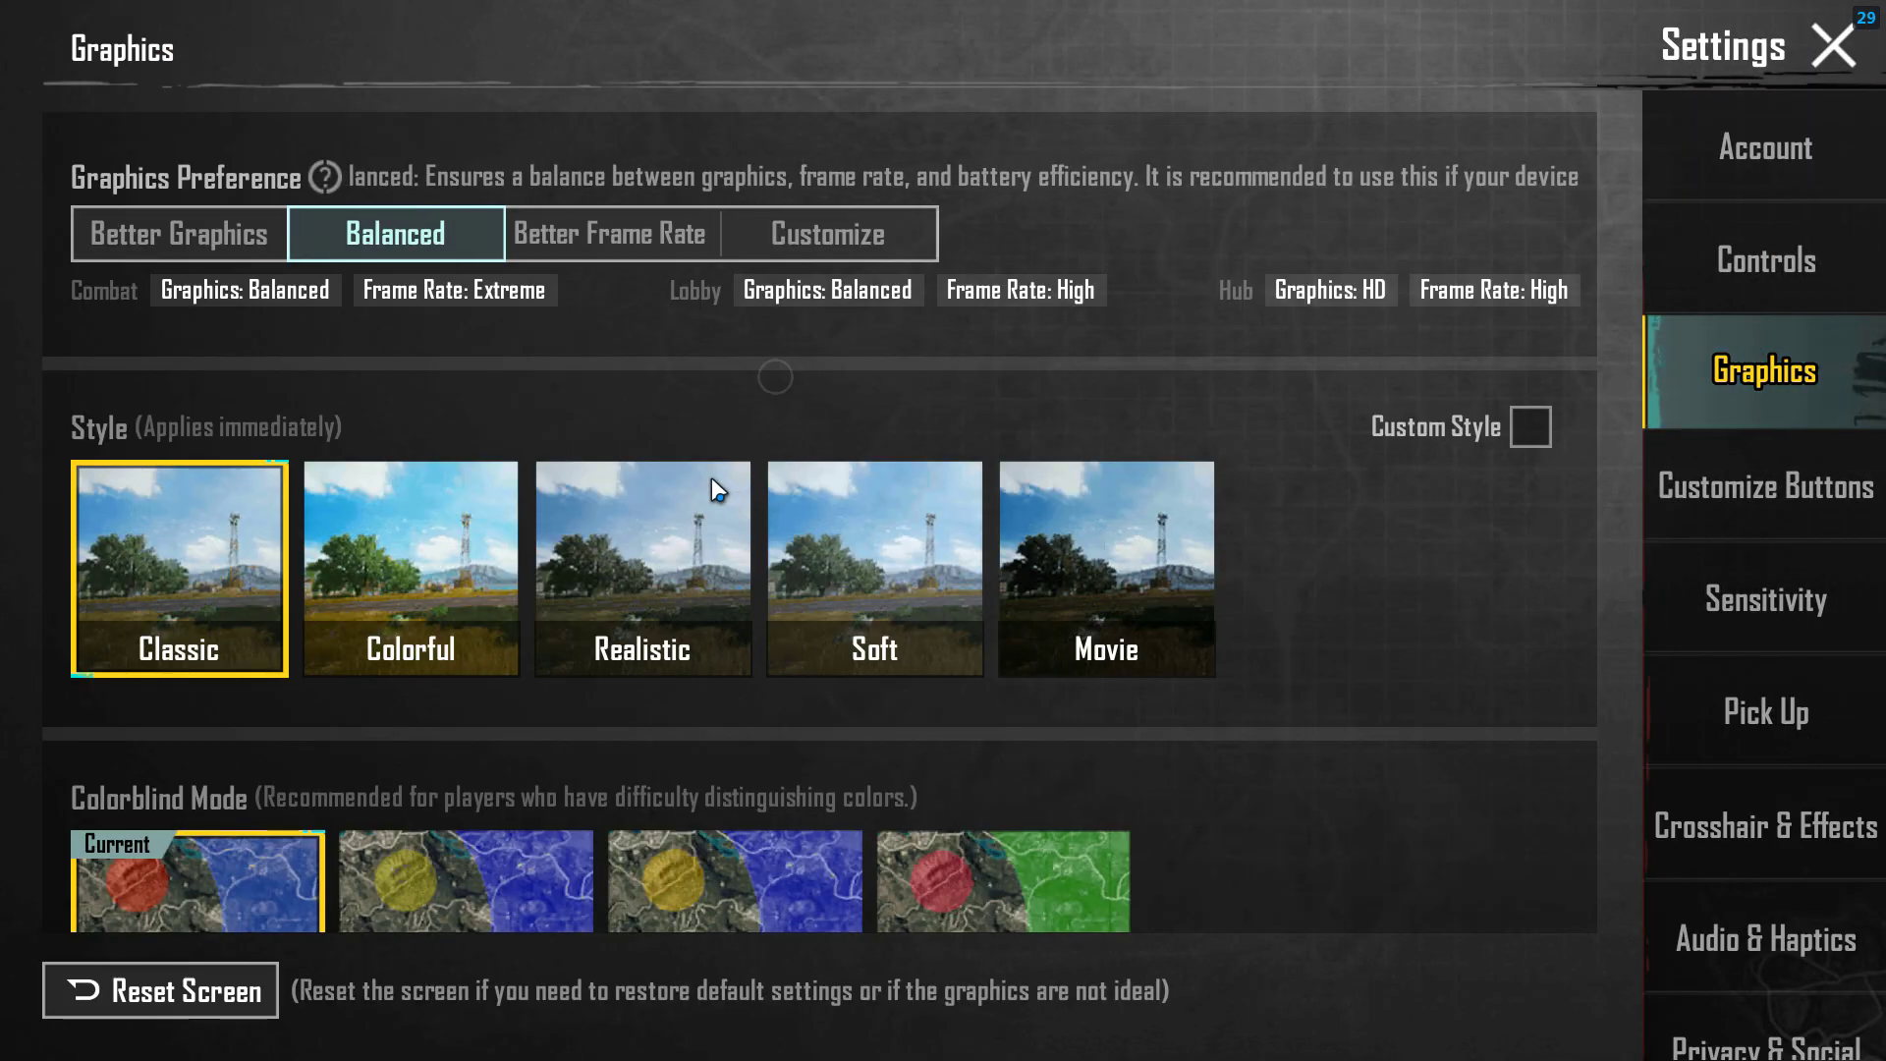
pyautogui.click(812, 254)
pyautogui.click(1021, 726)
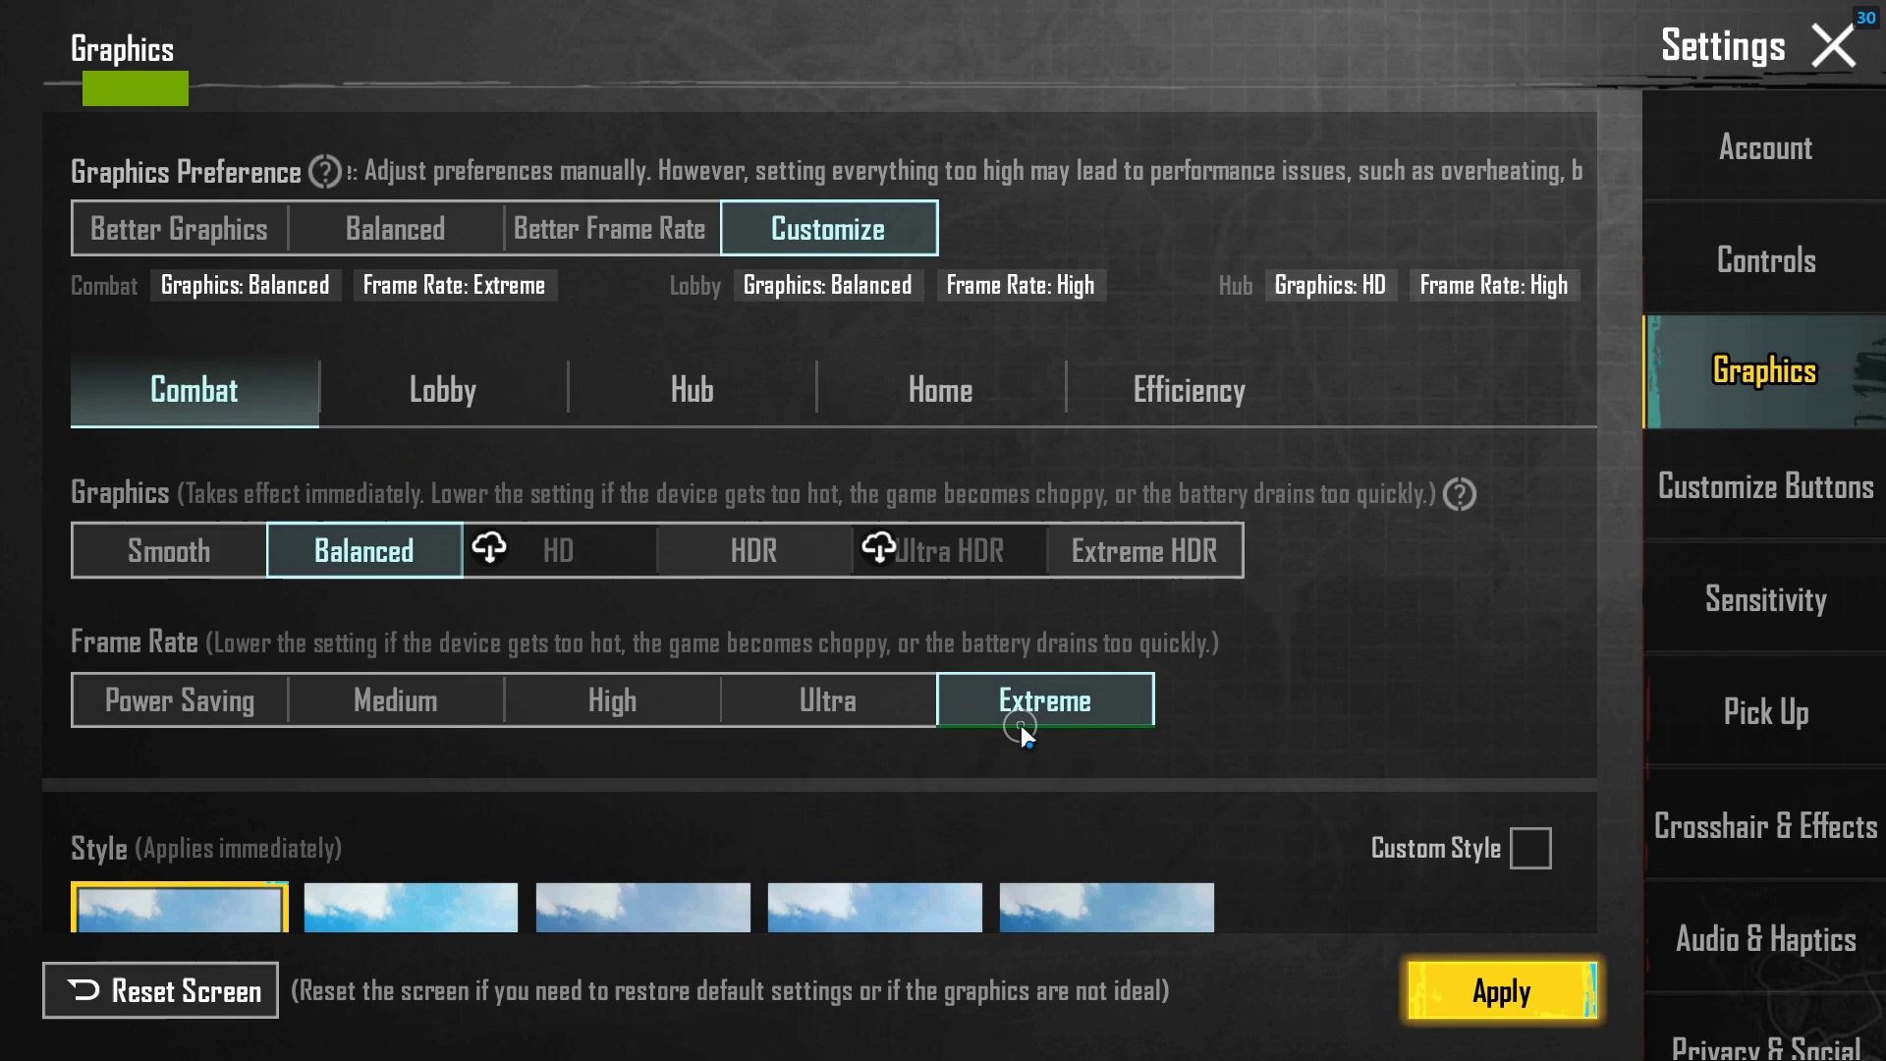
pyautogui.click(149, 548)
pyautogui.click(1501, 701)
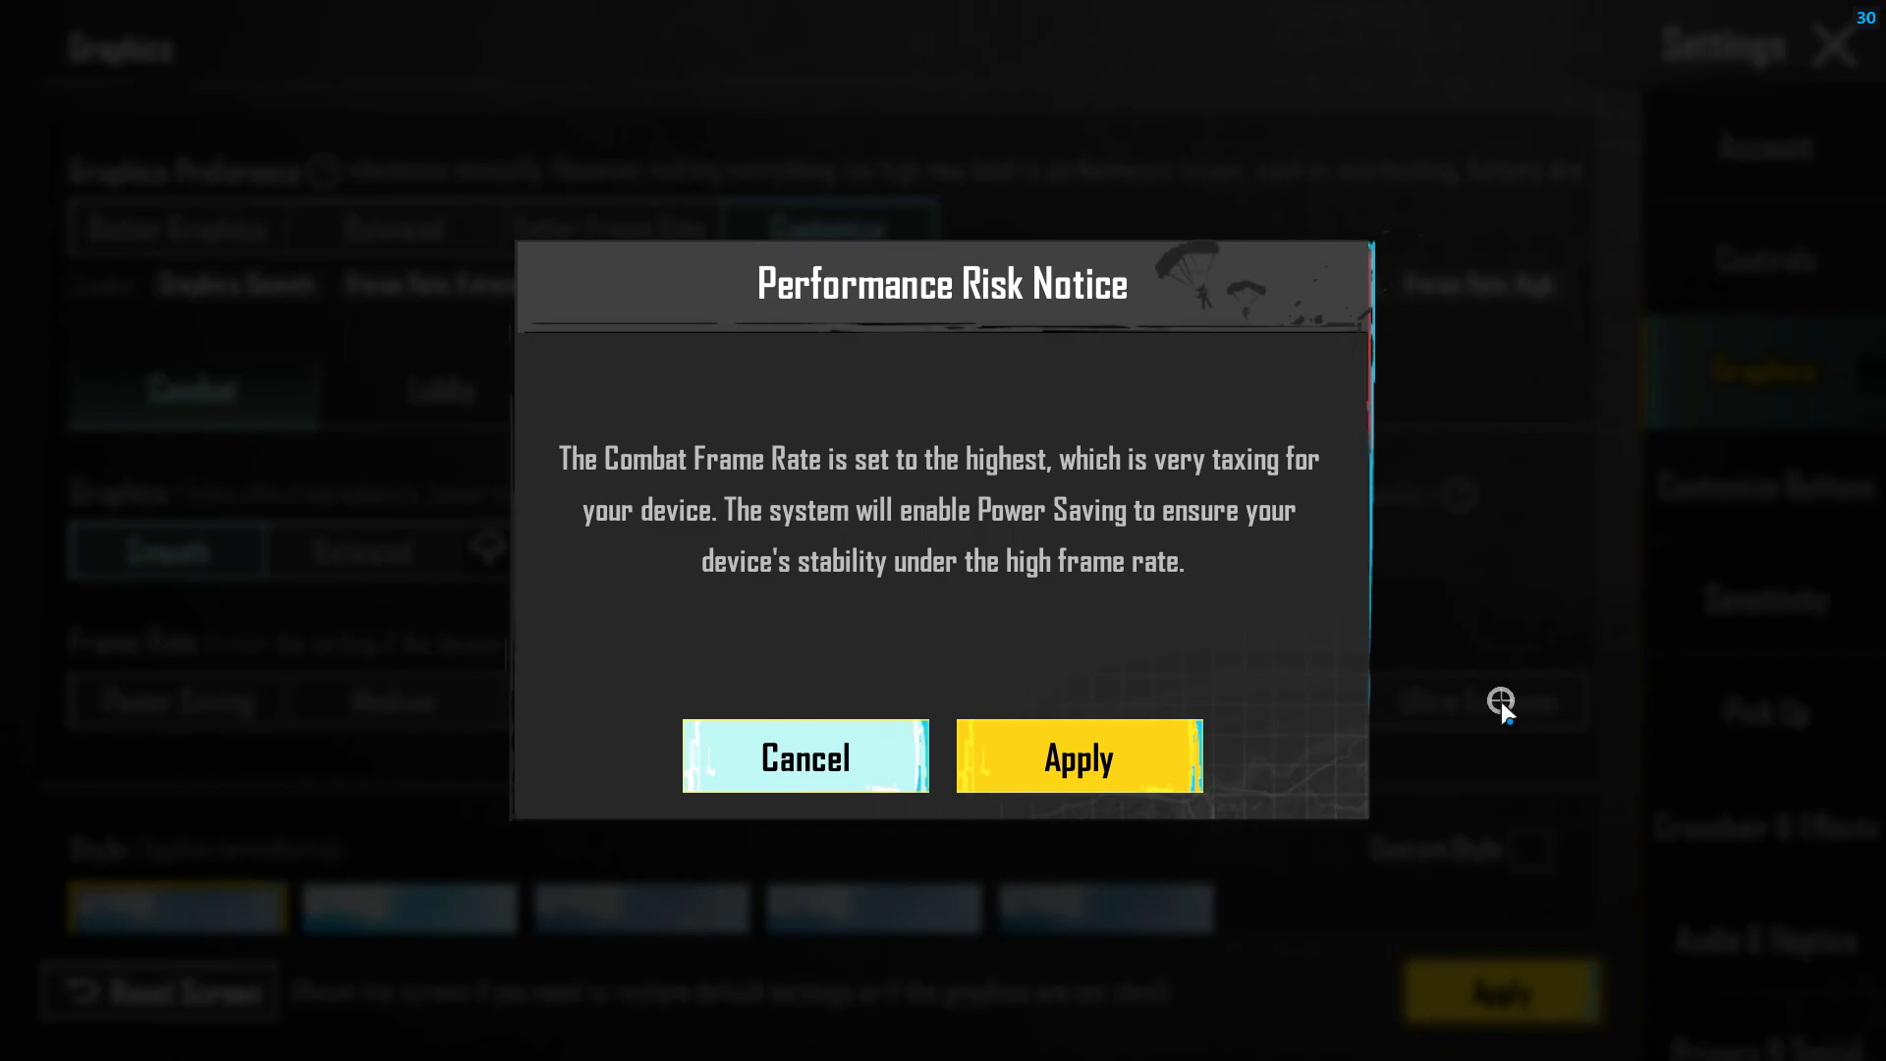
pyautogui.click(1147, 735)
# Set the graphics style to Colorful, apply the new graphics settings, and leave the game's settings
pyautogui.moveTo(970, 827); pyautogui.dragTo(976, 536)
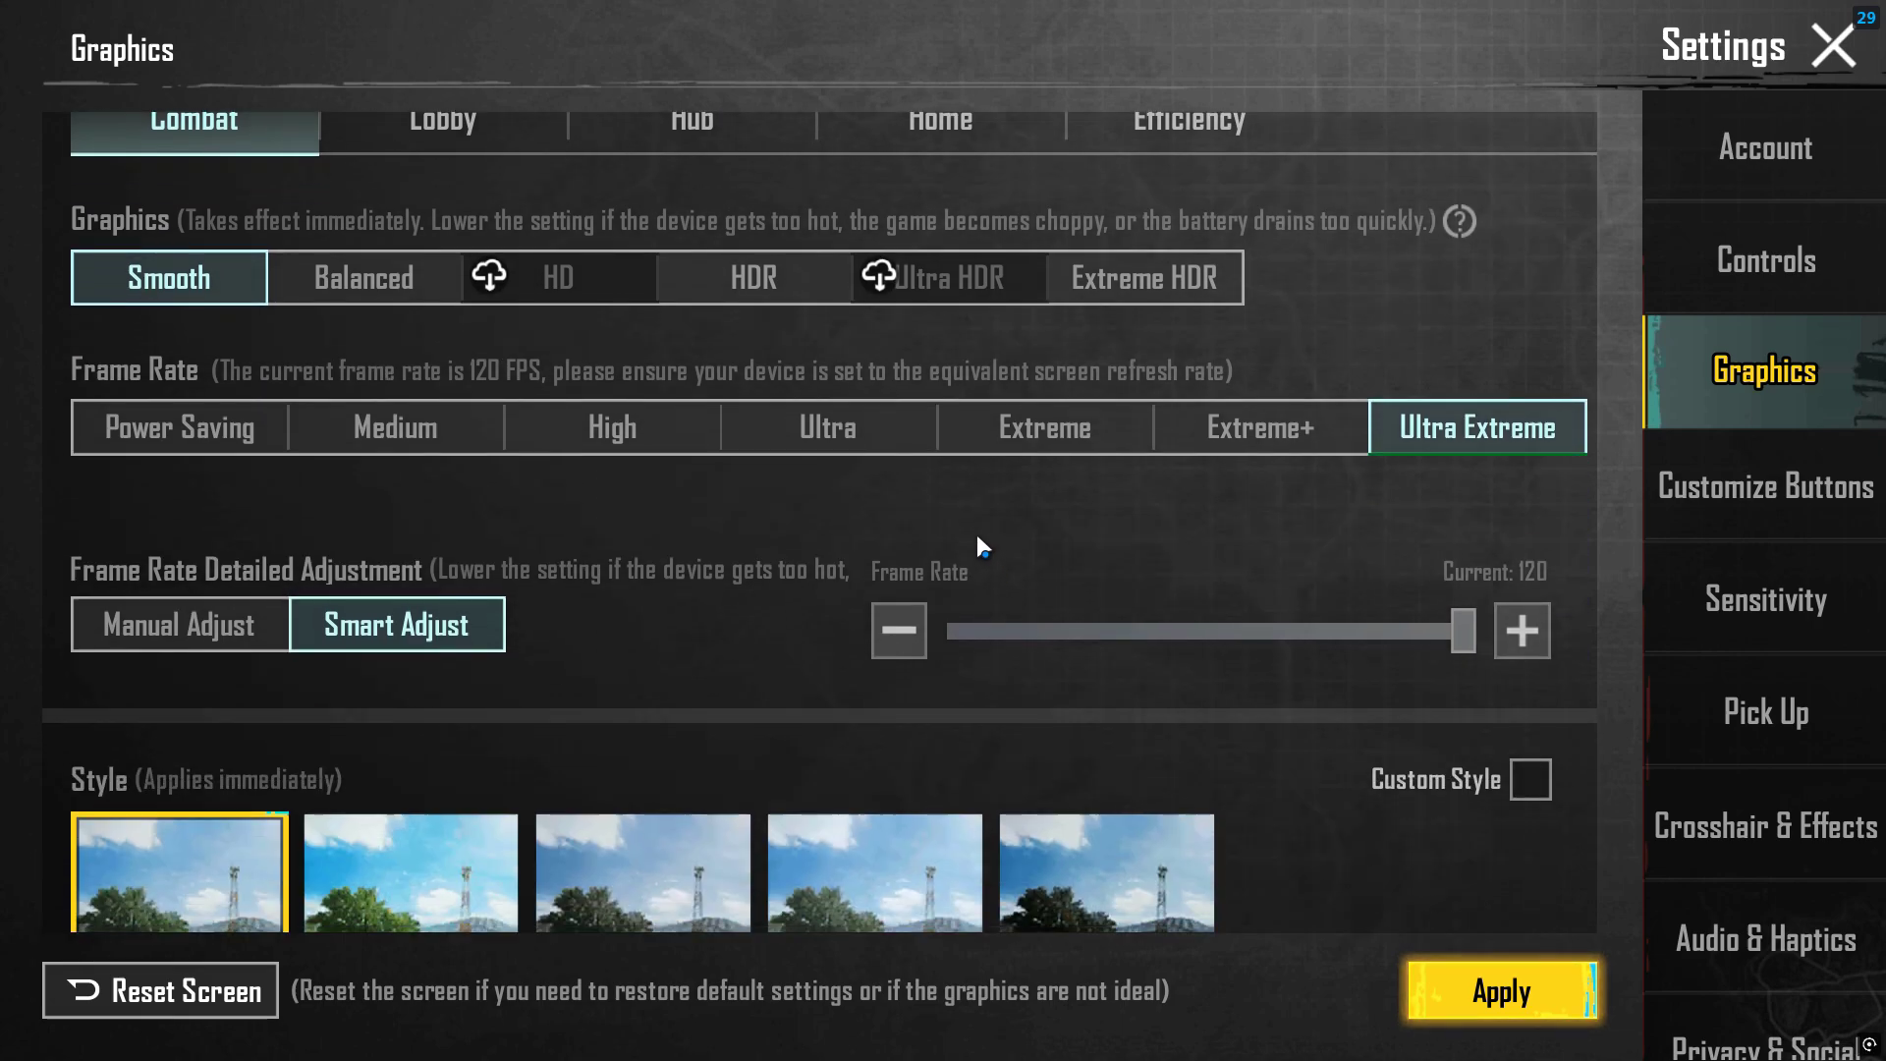
pyautogui.click(459, 750)
pyautogui.click(1554, 984)
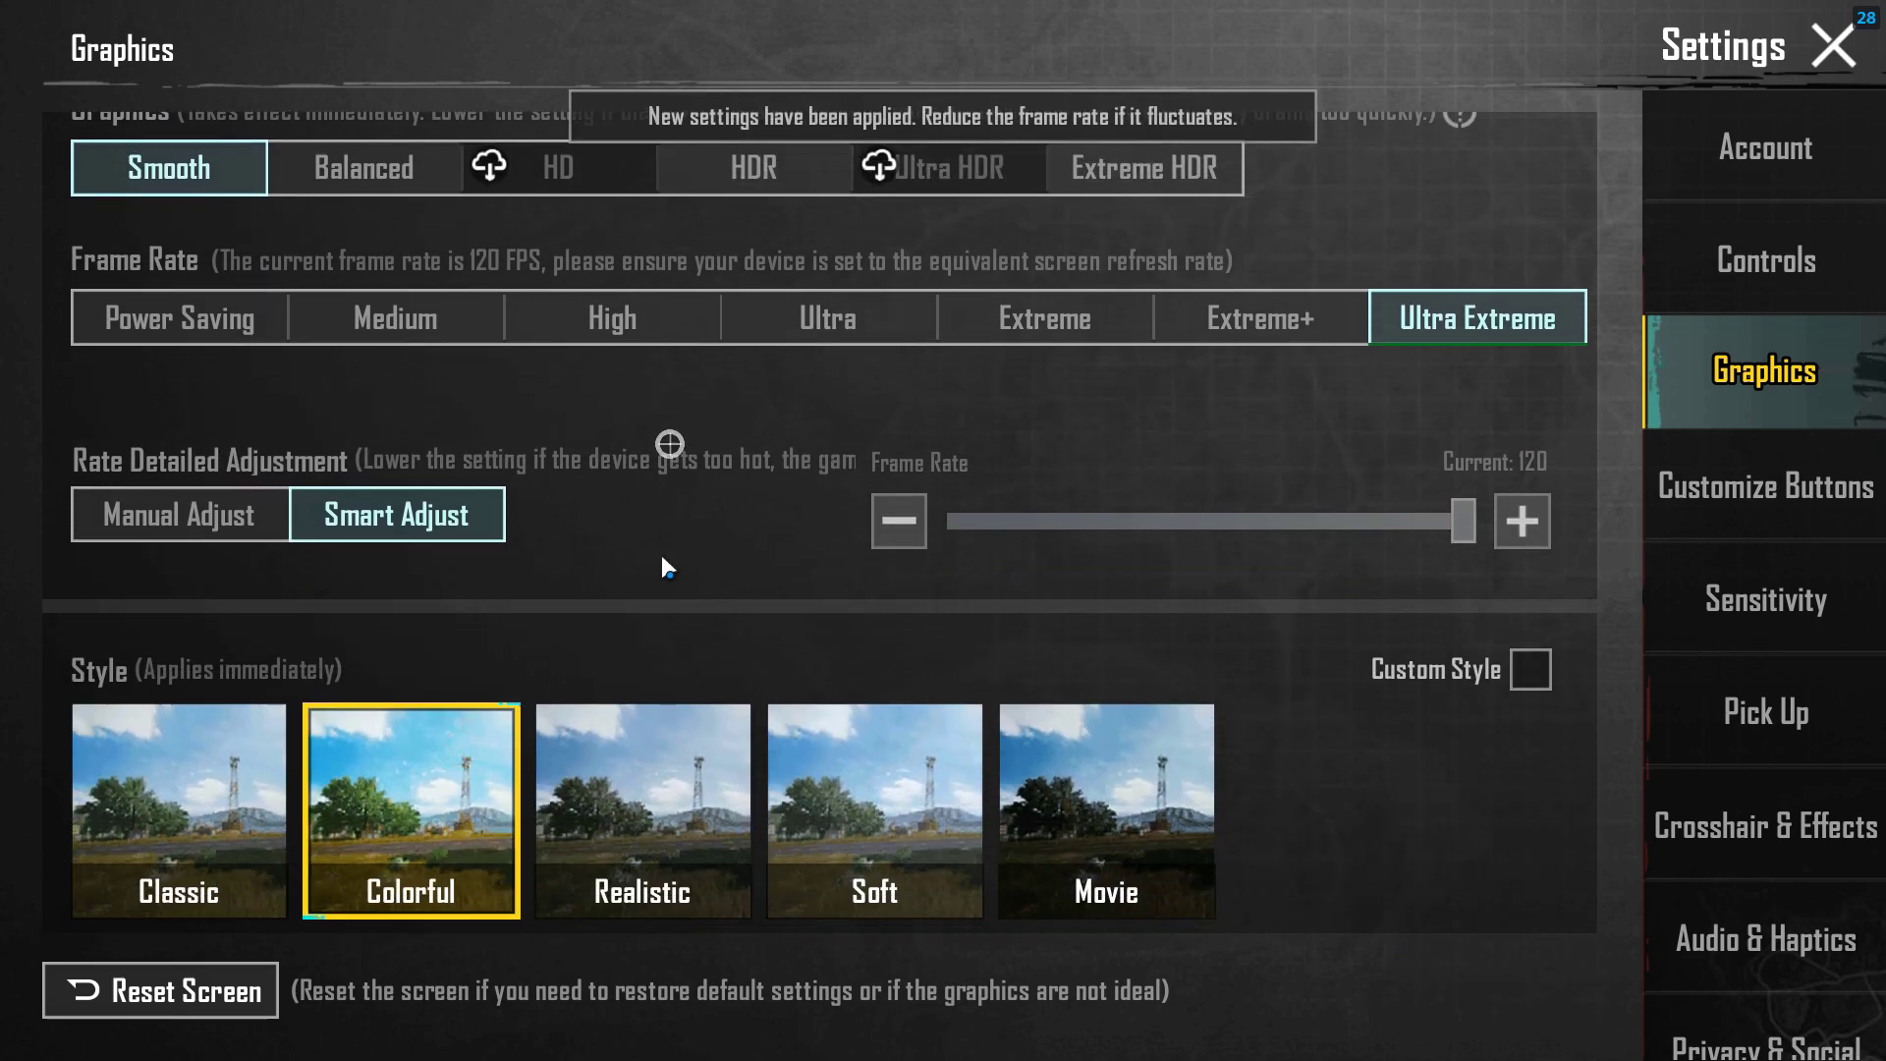
pyautogui.press('Escape')
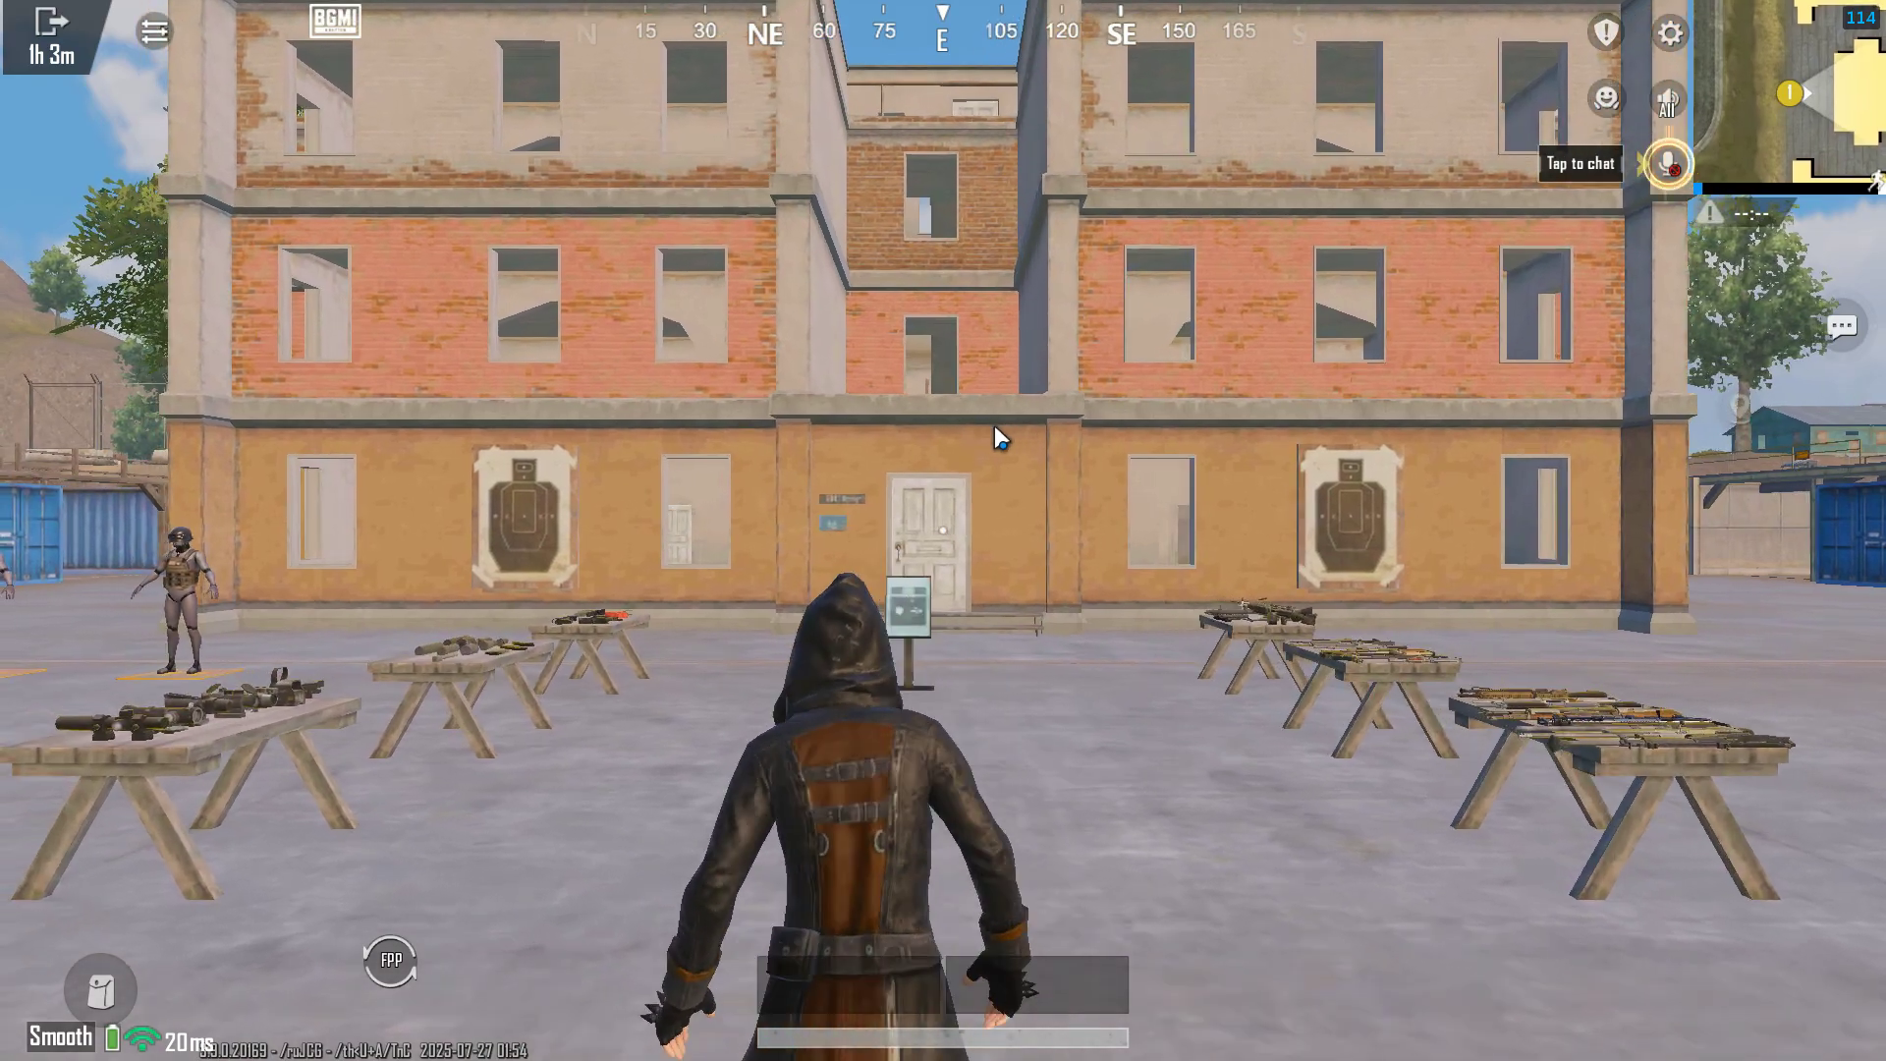
# Try out character movement and camera view in front of the training ground building, and return the emulator to windowed mode
pyautogui.press('w')
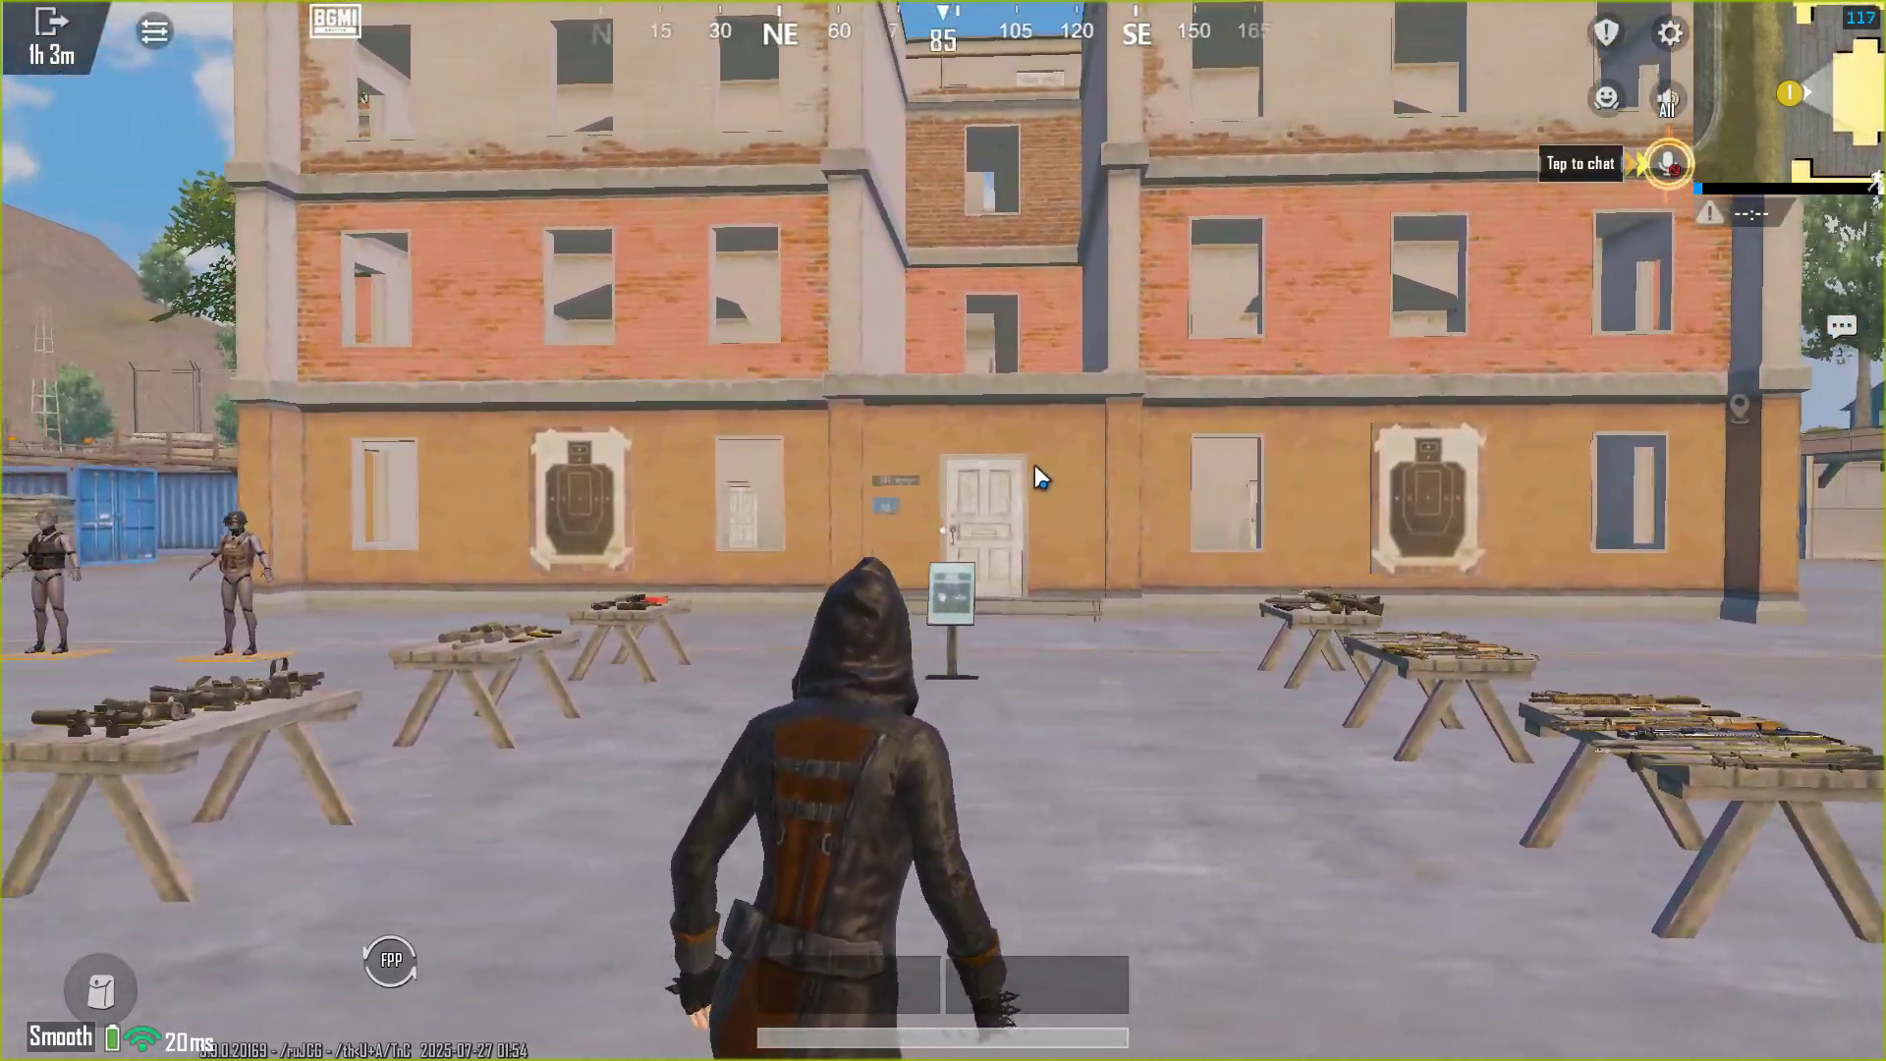
pyautogui.moveTo(1034, 464); pyautogui.dragTo(1255, 762)
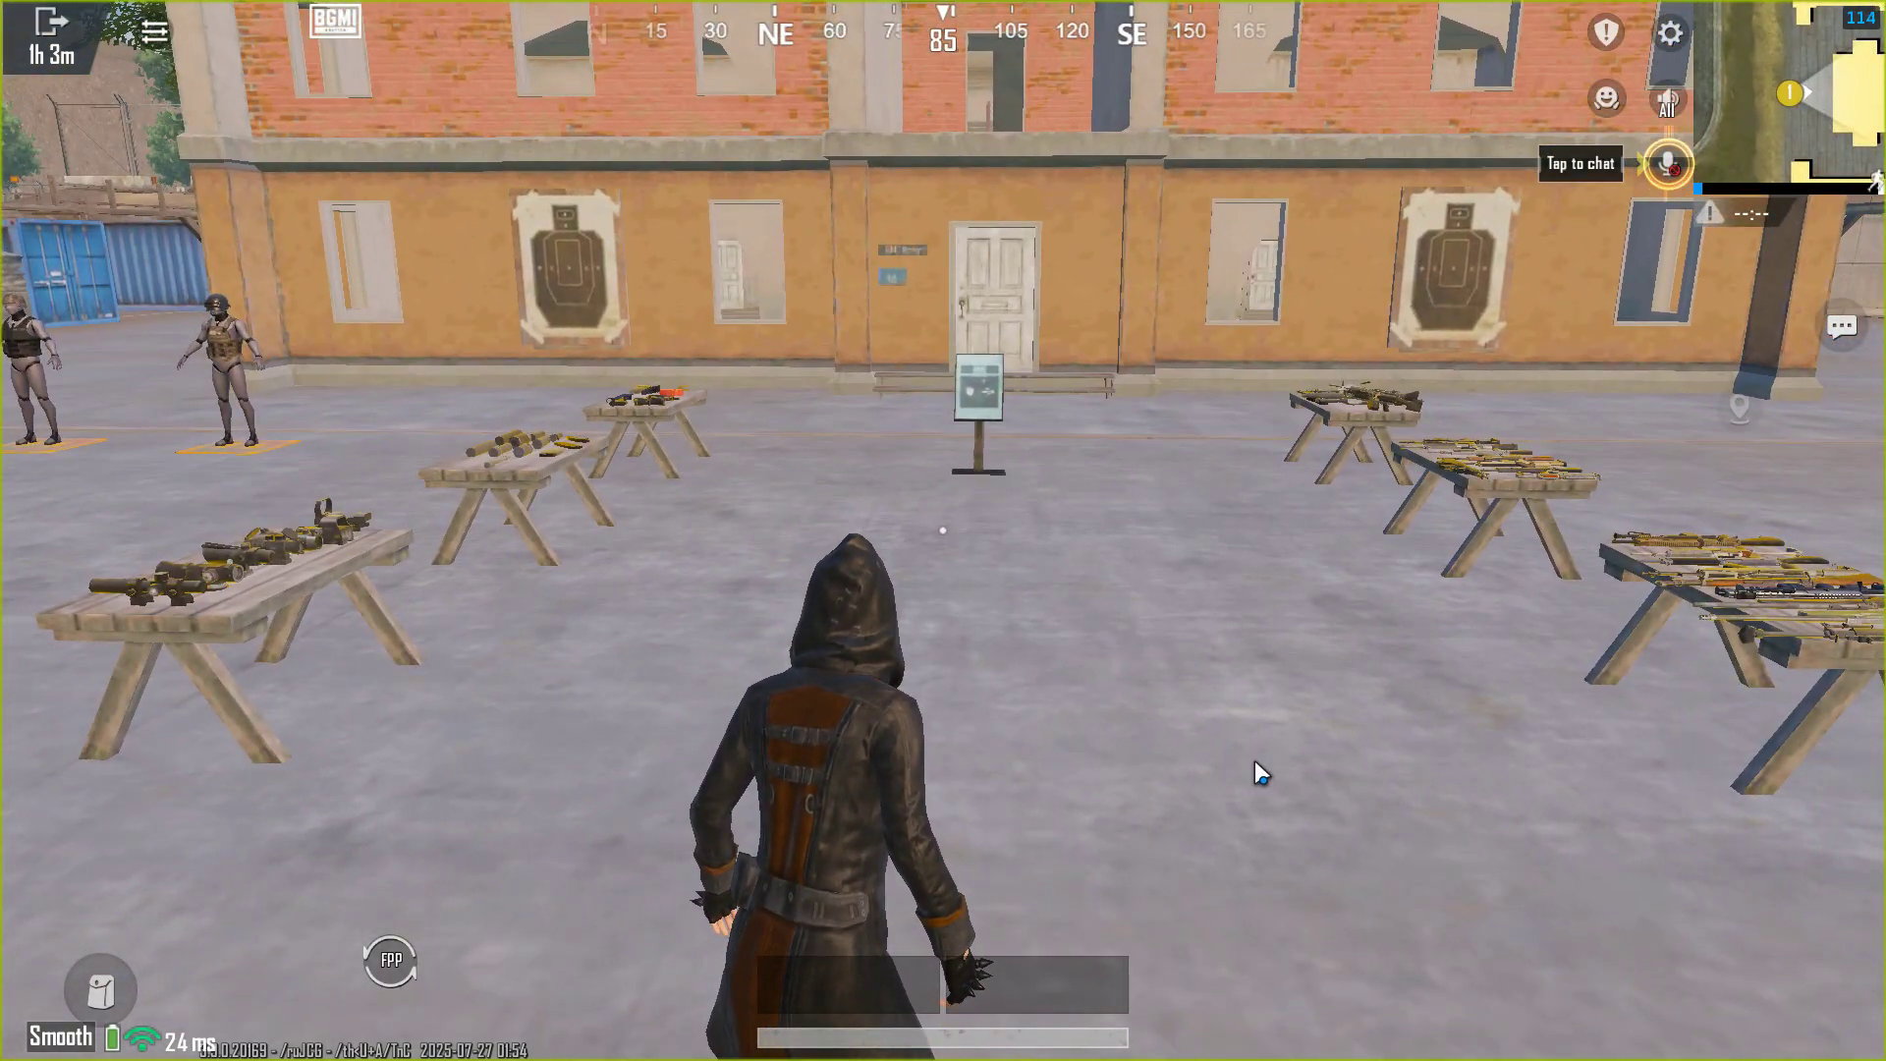
pyautogui.press('F11')
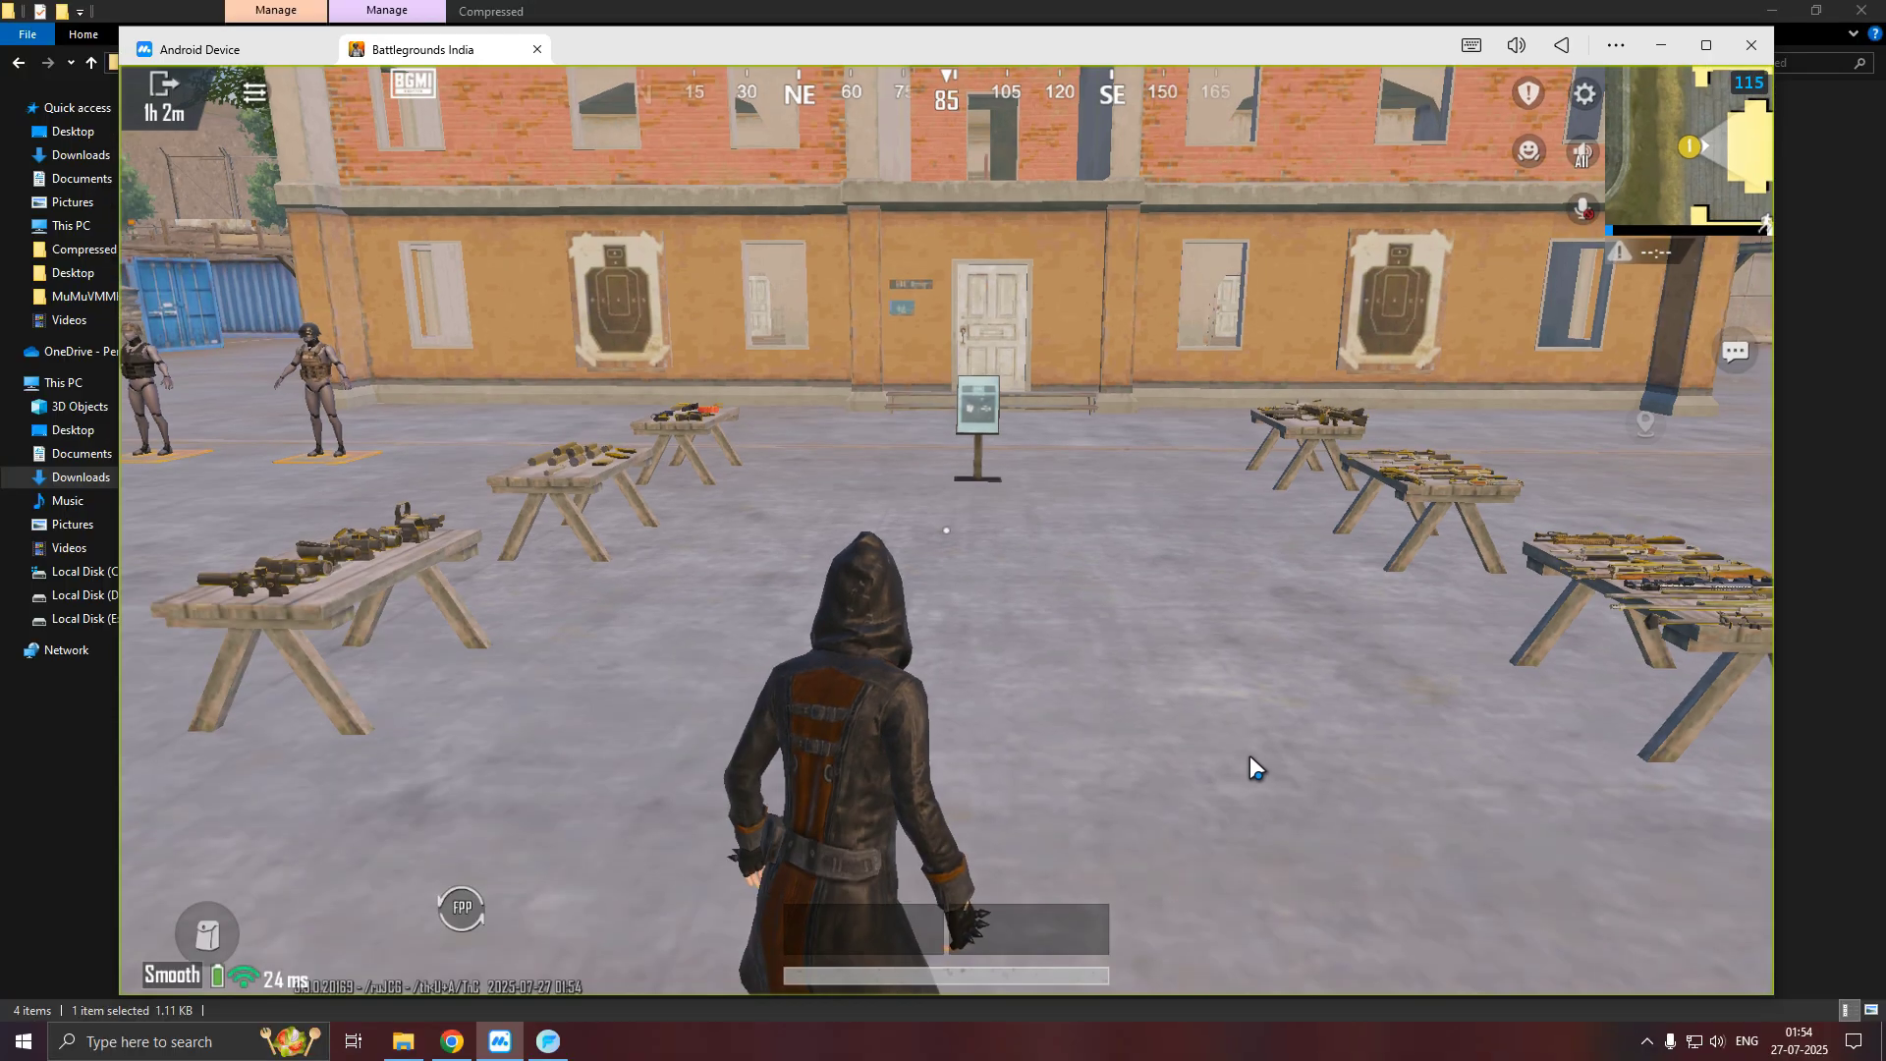
# Create a new custom keyboard and mouse scheme for Battlegrounds India in MuMuPlayer
pyautogui.click(1612, 50)
pyautogui.click(1612, 50)
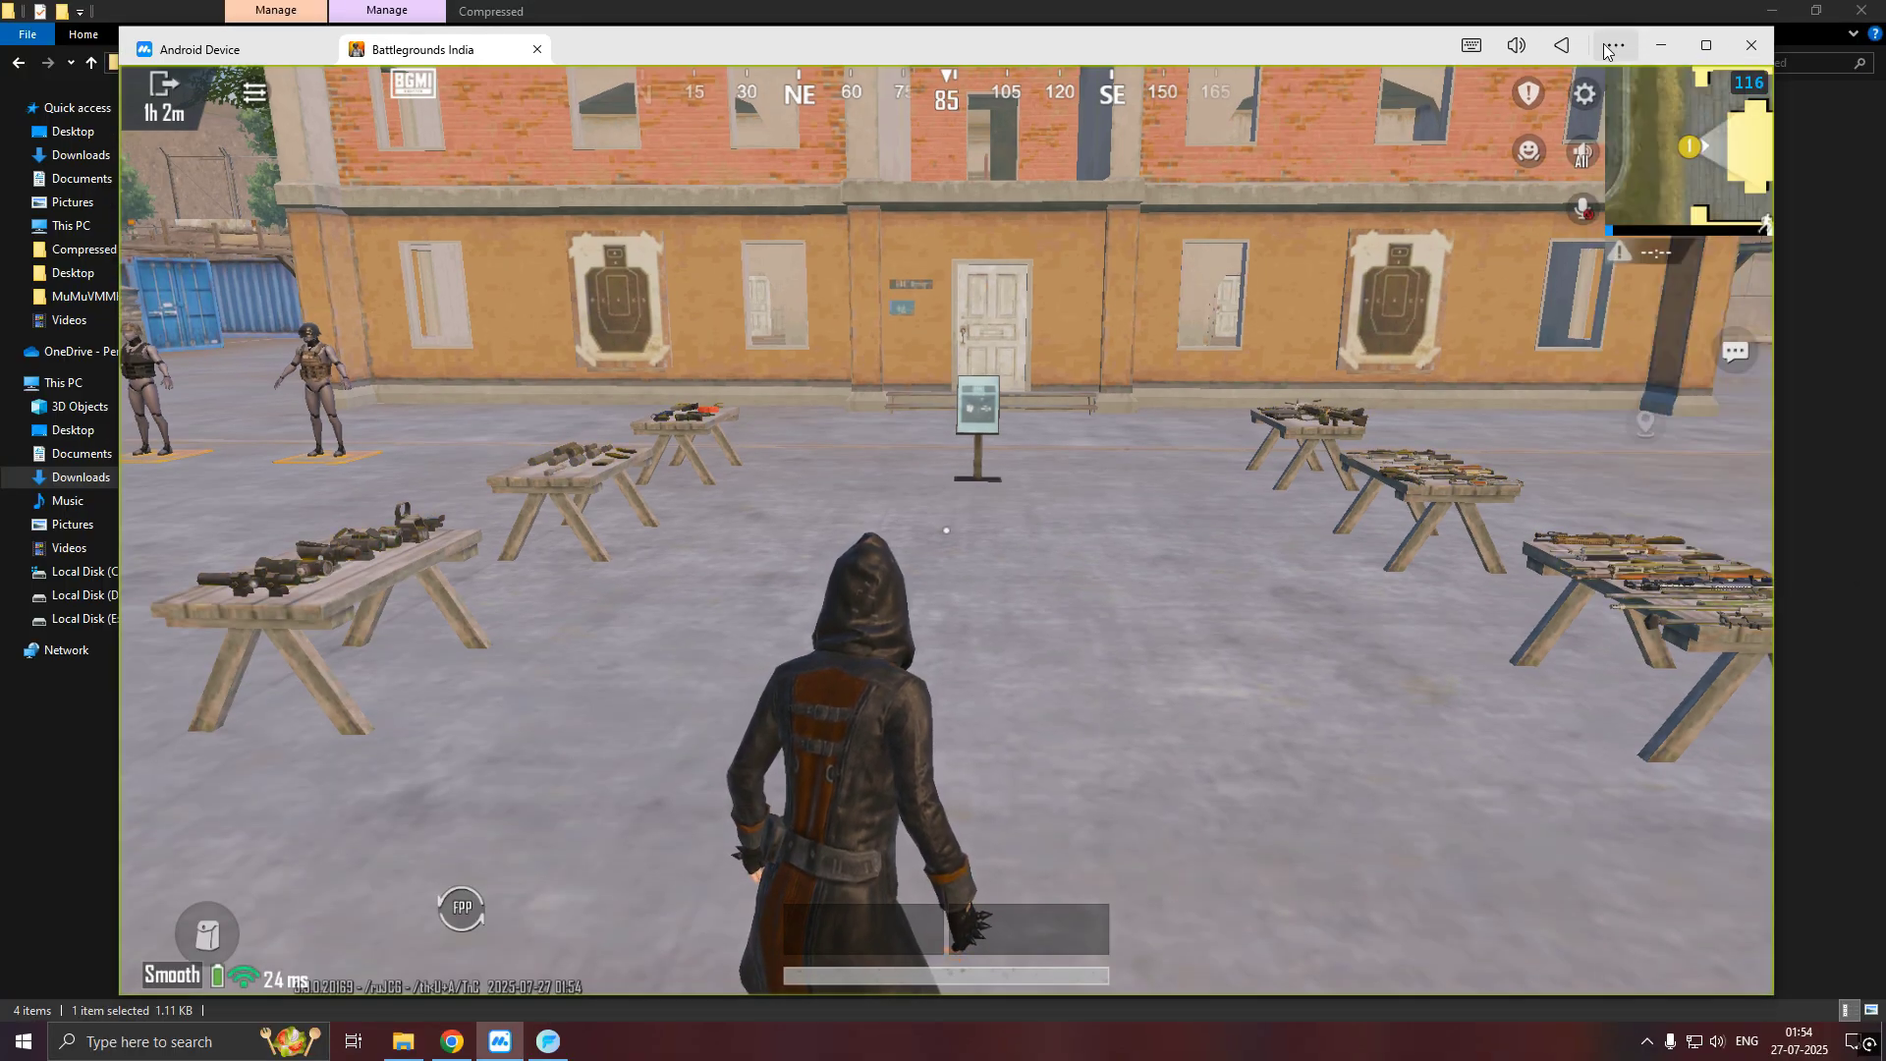
pyautogui.click(1476, 50)
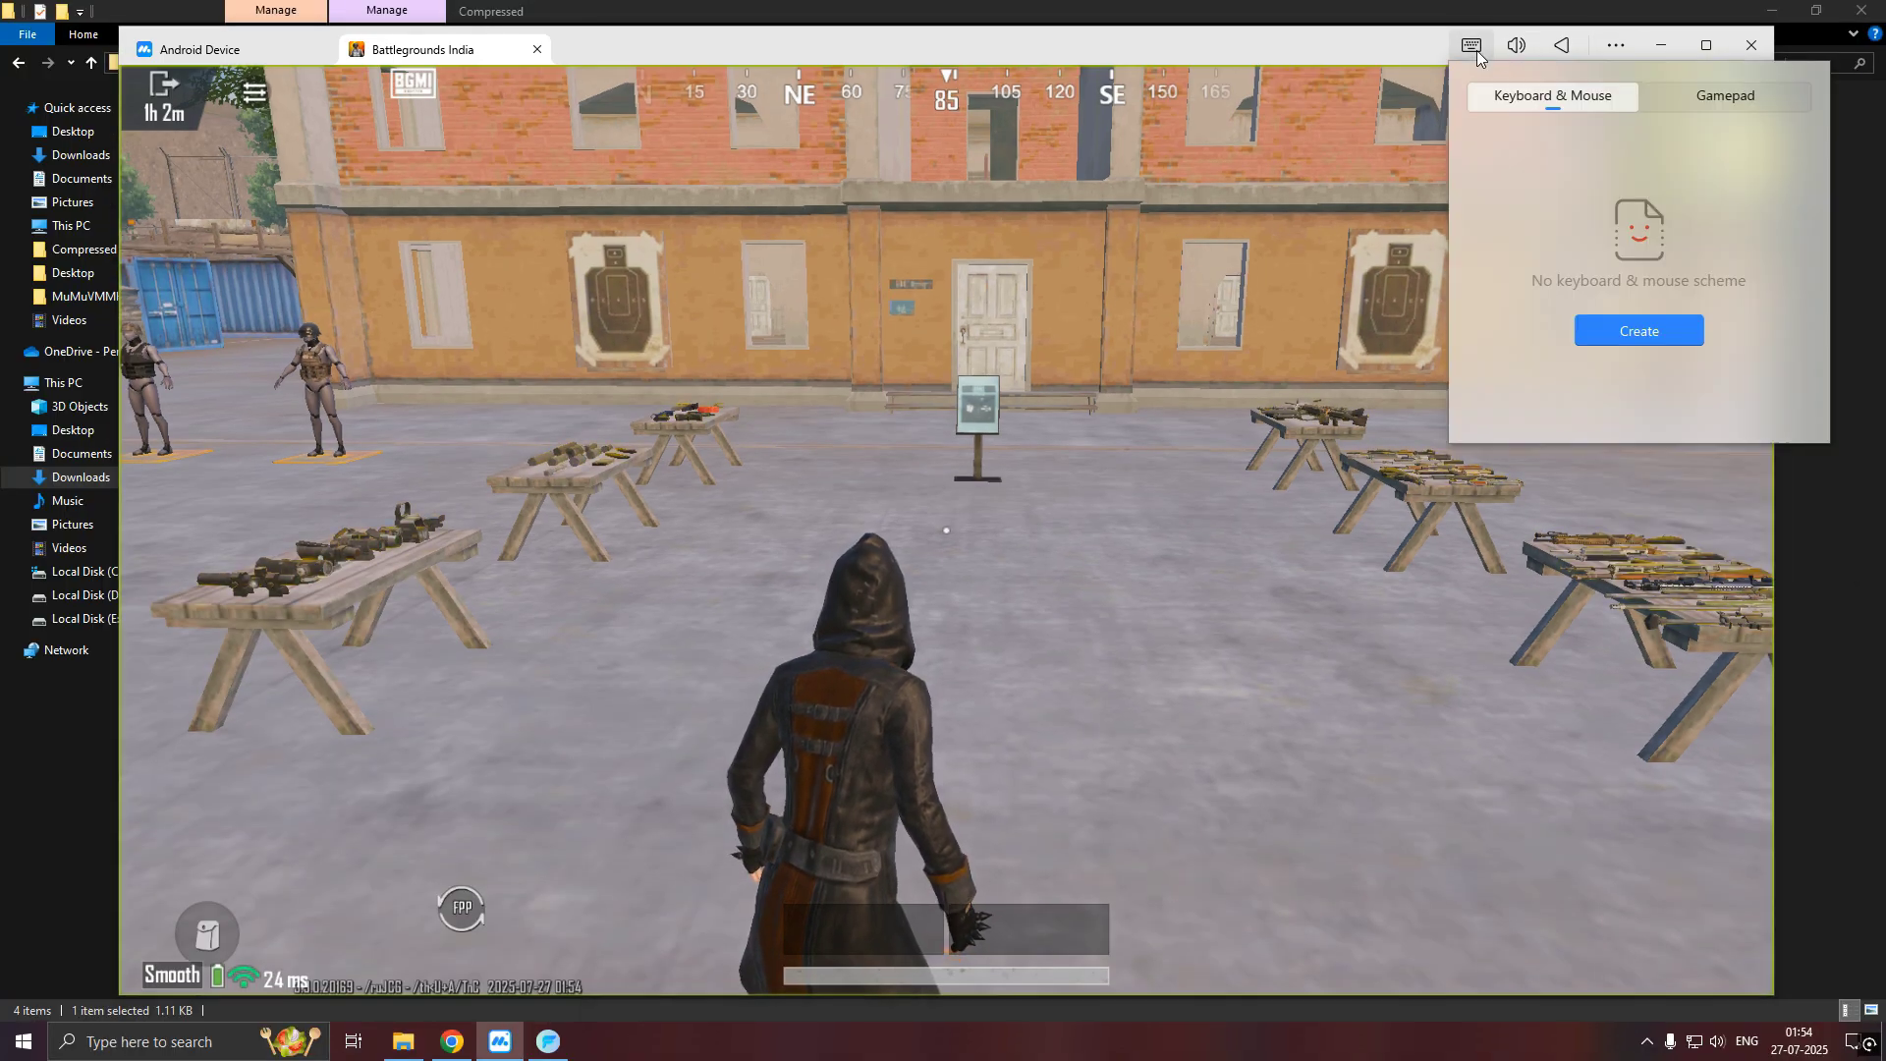
pyautogui.click(1616, 324)
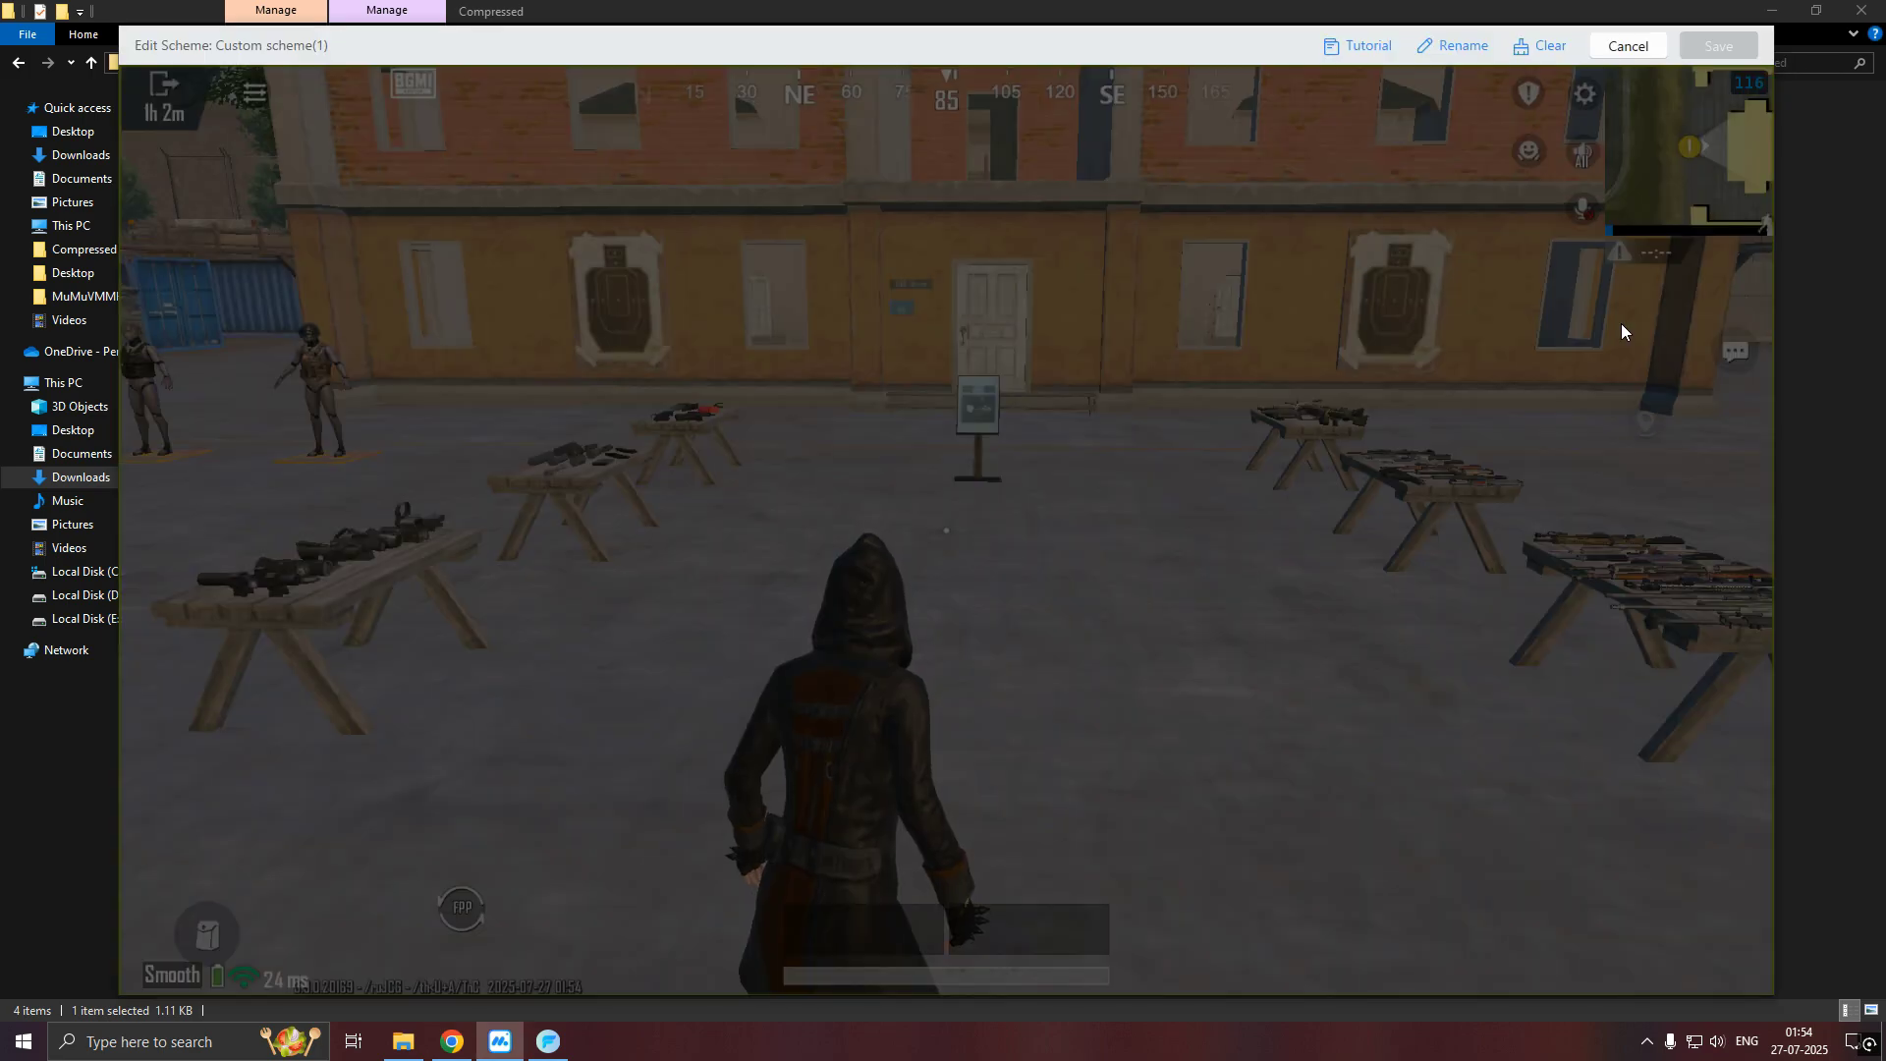
# Add a Tap Spot on the wall just right of the building's door, bind it to K, and save the scheme
pyautogui.rightClick(1128, 293)
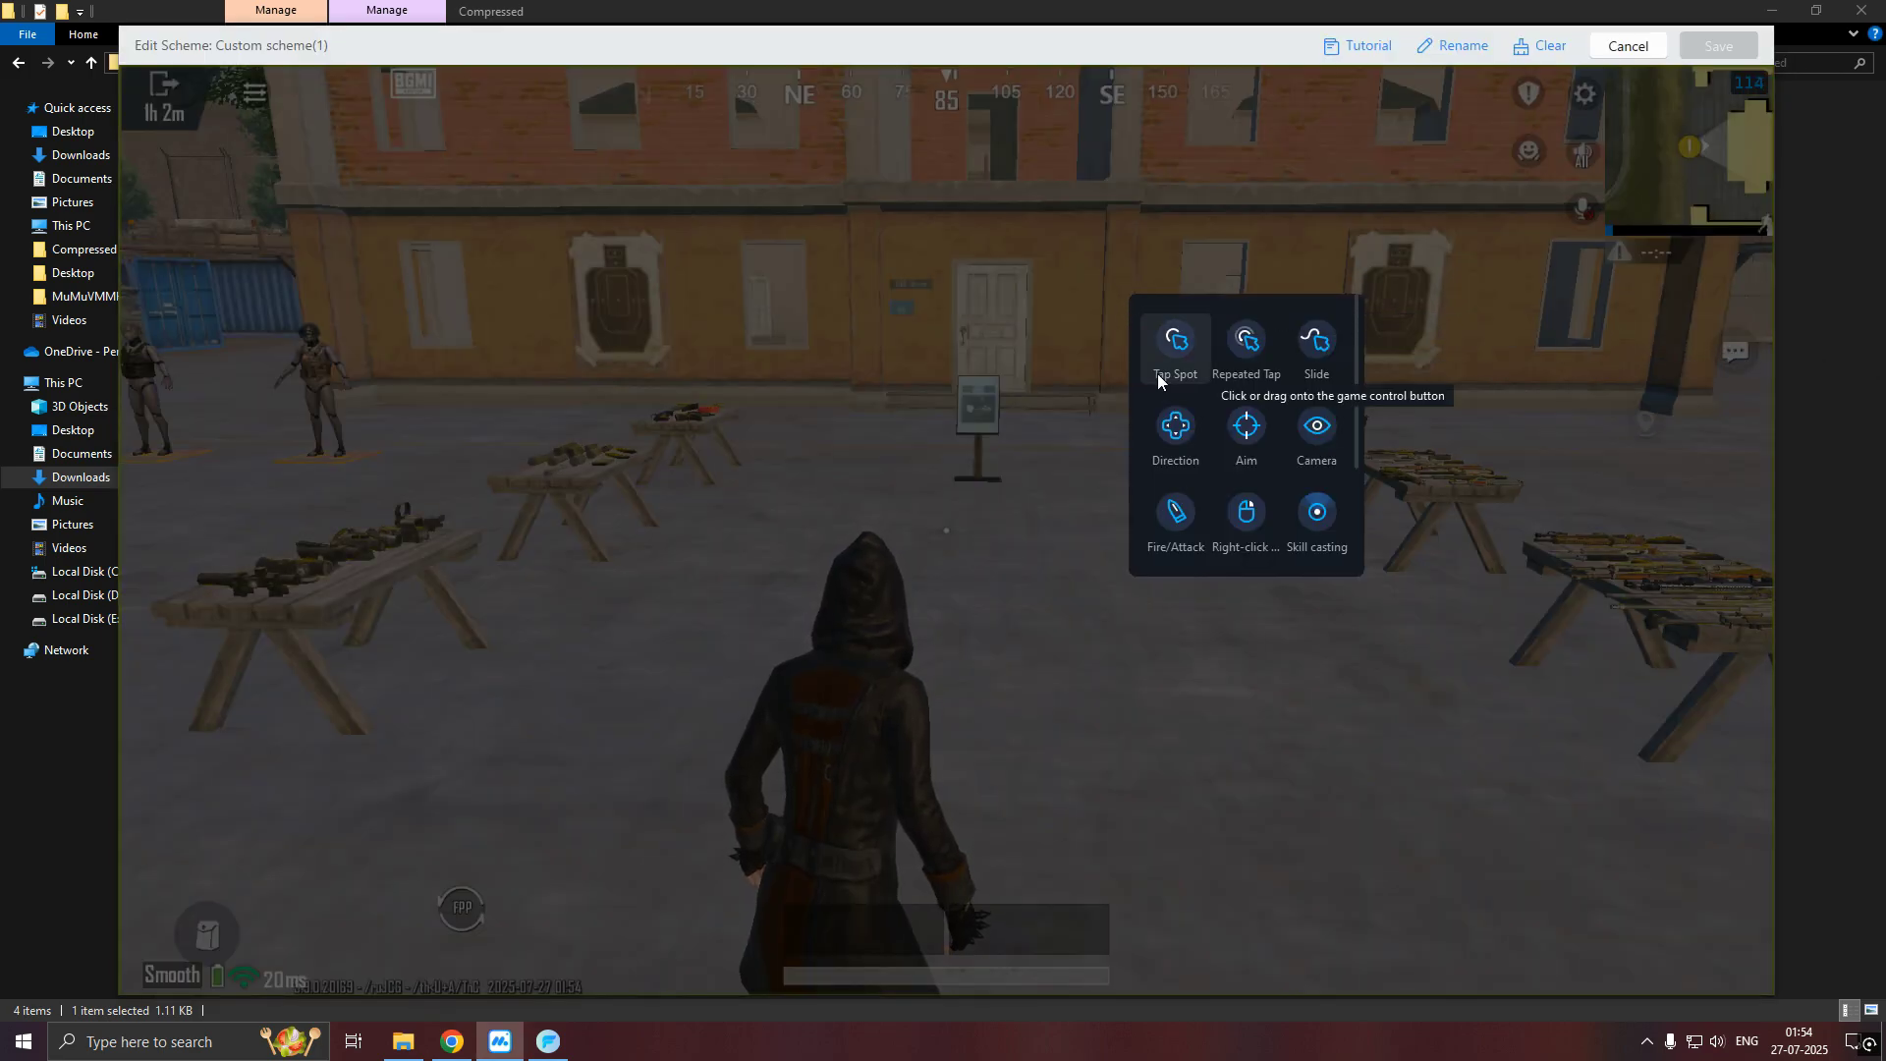
pyautogui.click(1183, 340)
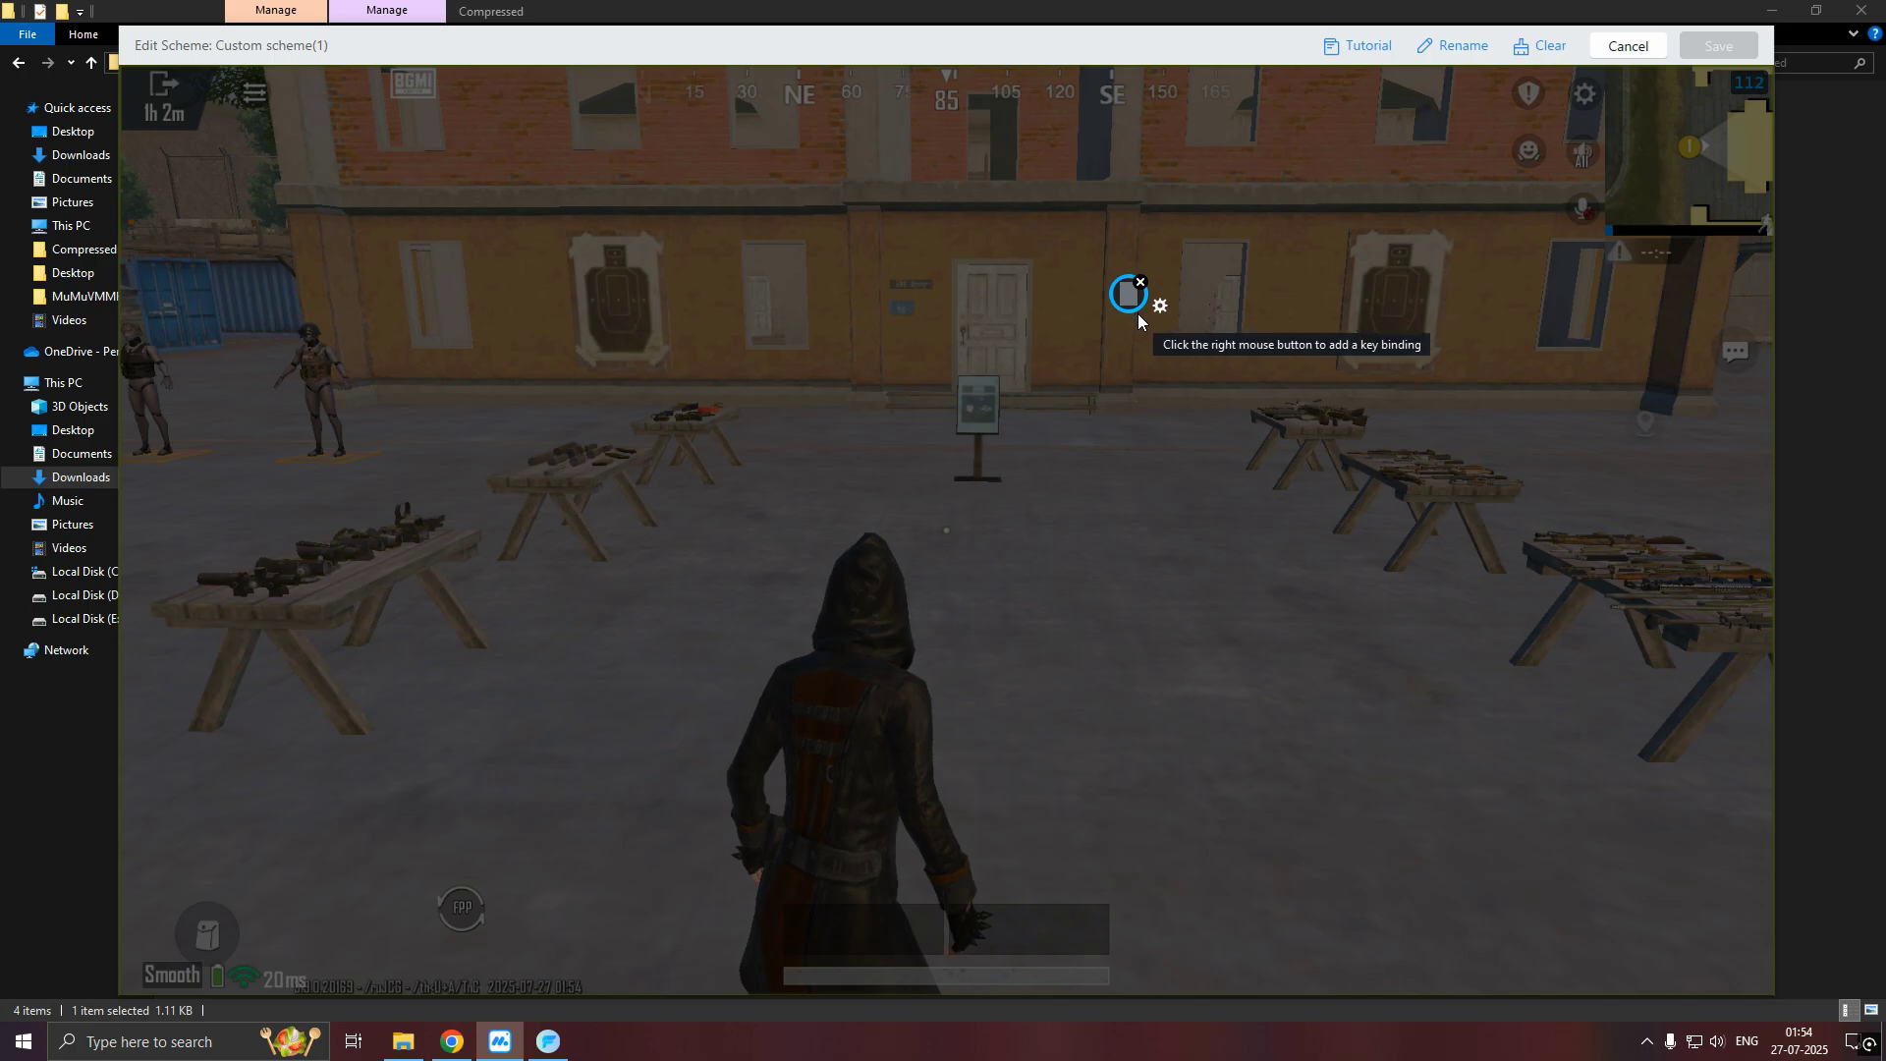
pyautogui.press('Return')
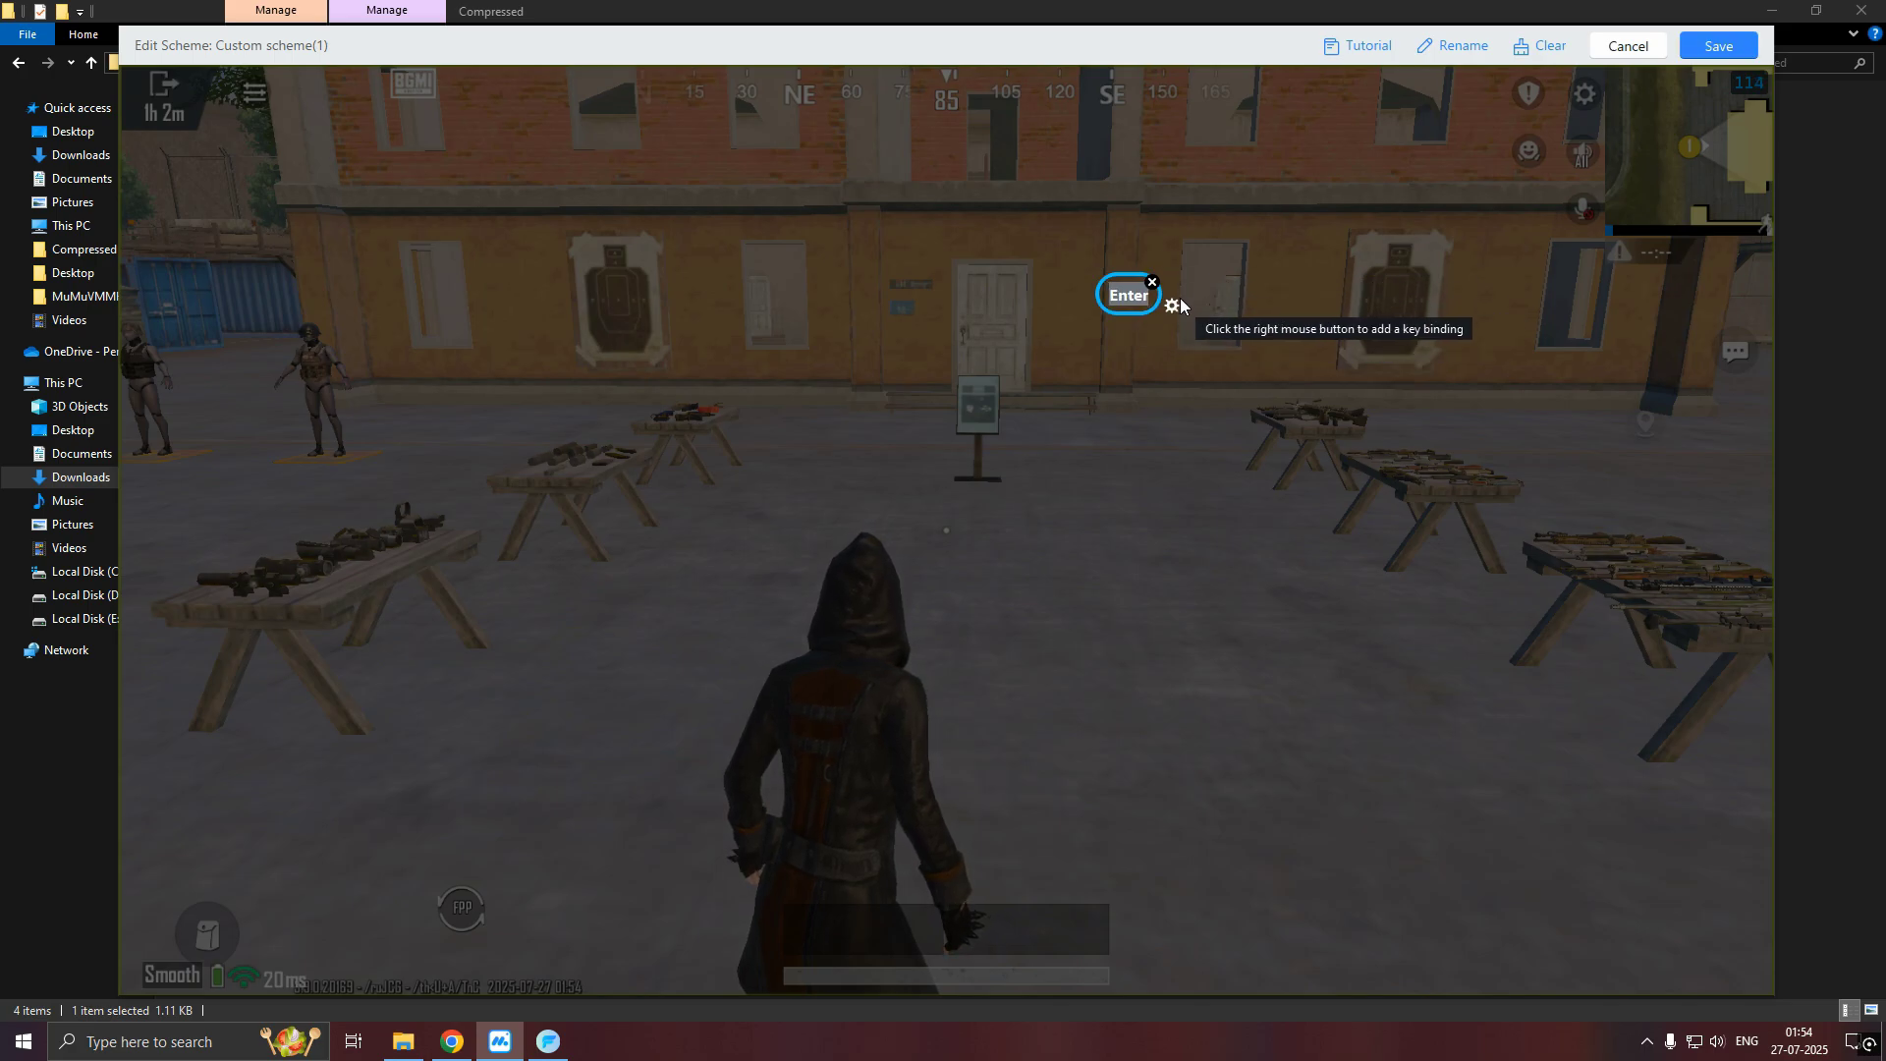
pyautogui.press('k')
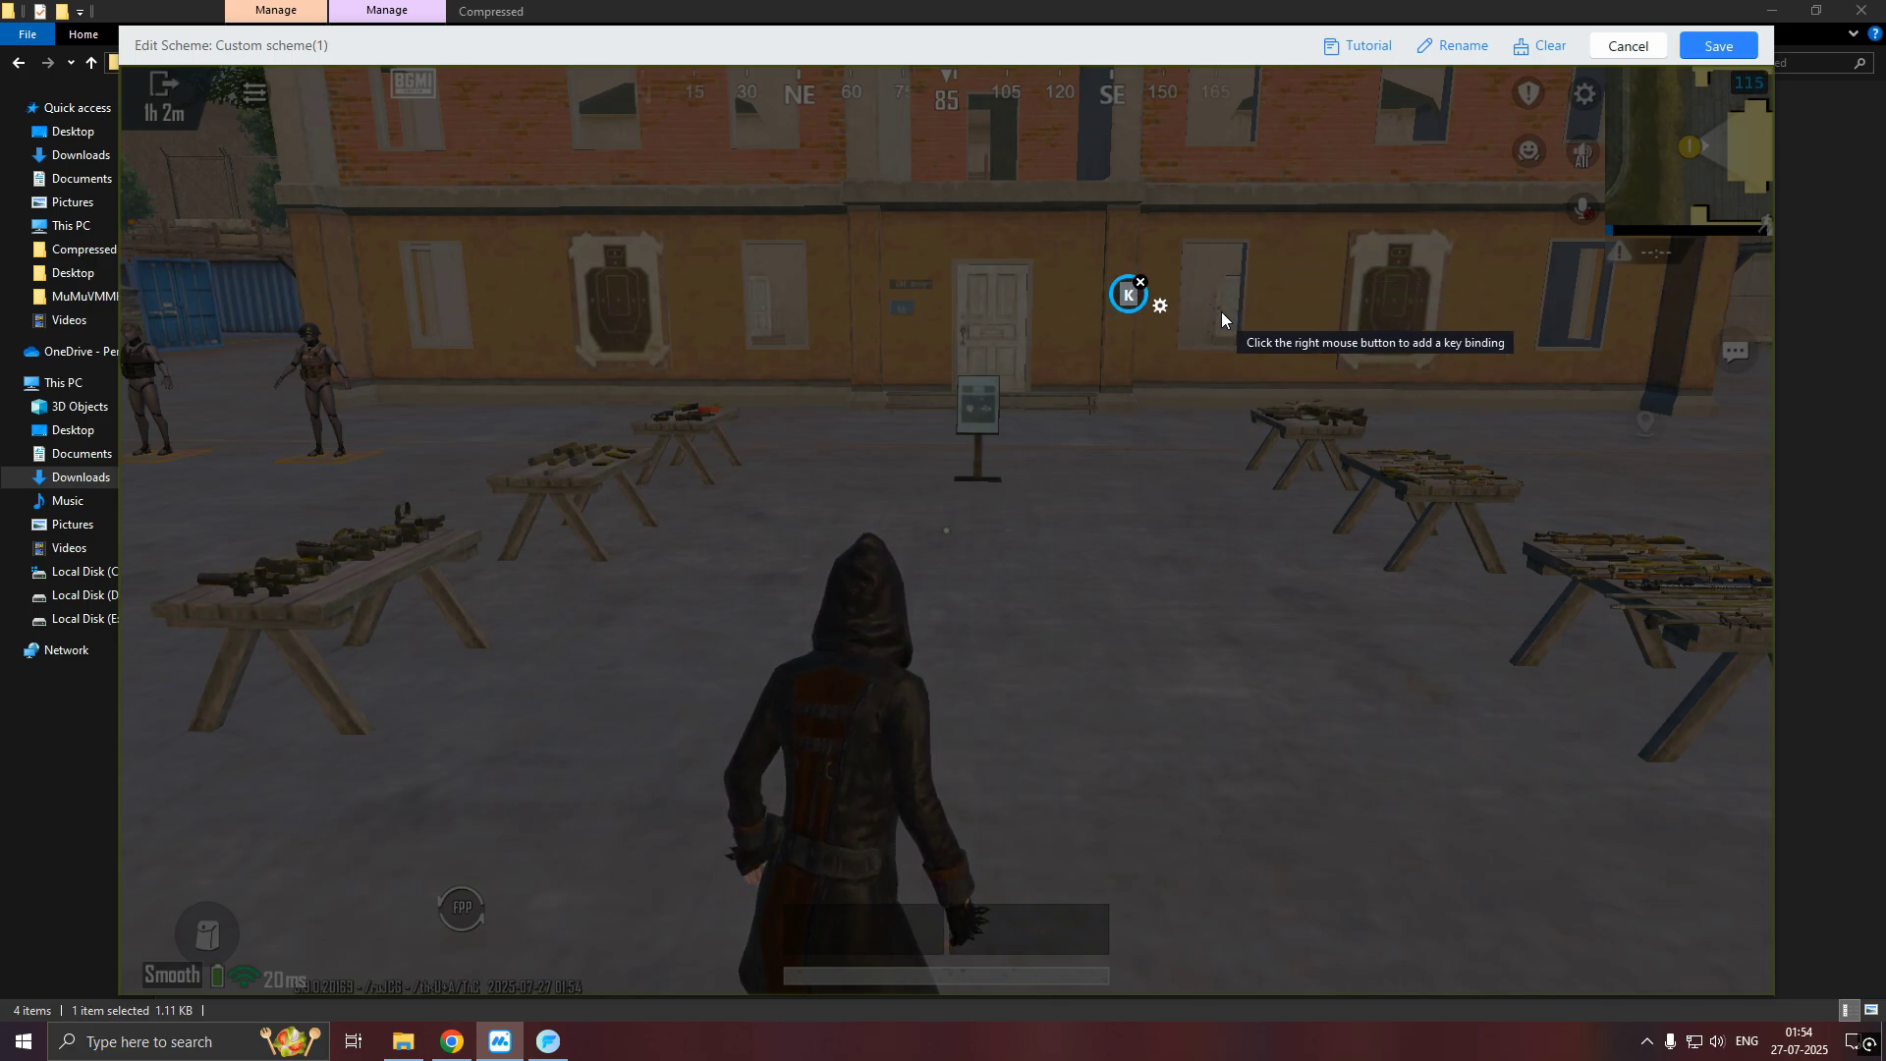
pyautogui.click(1717, 45)
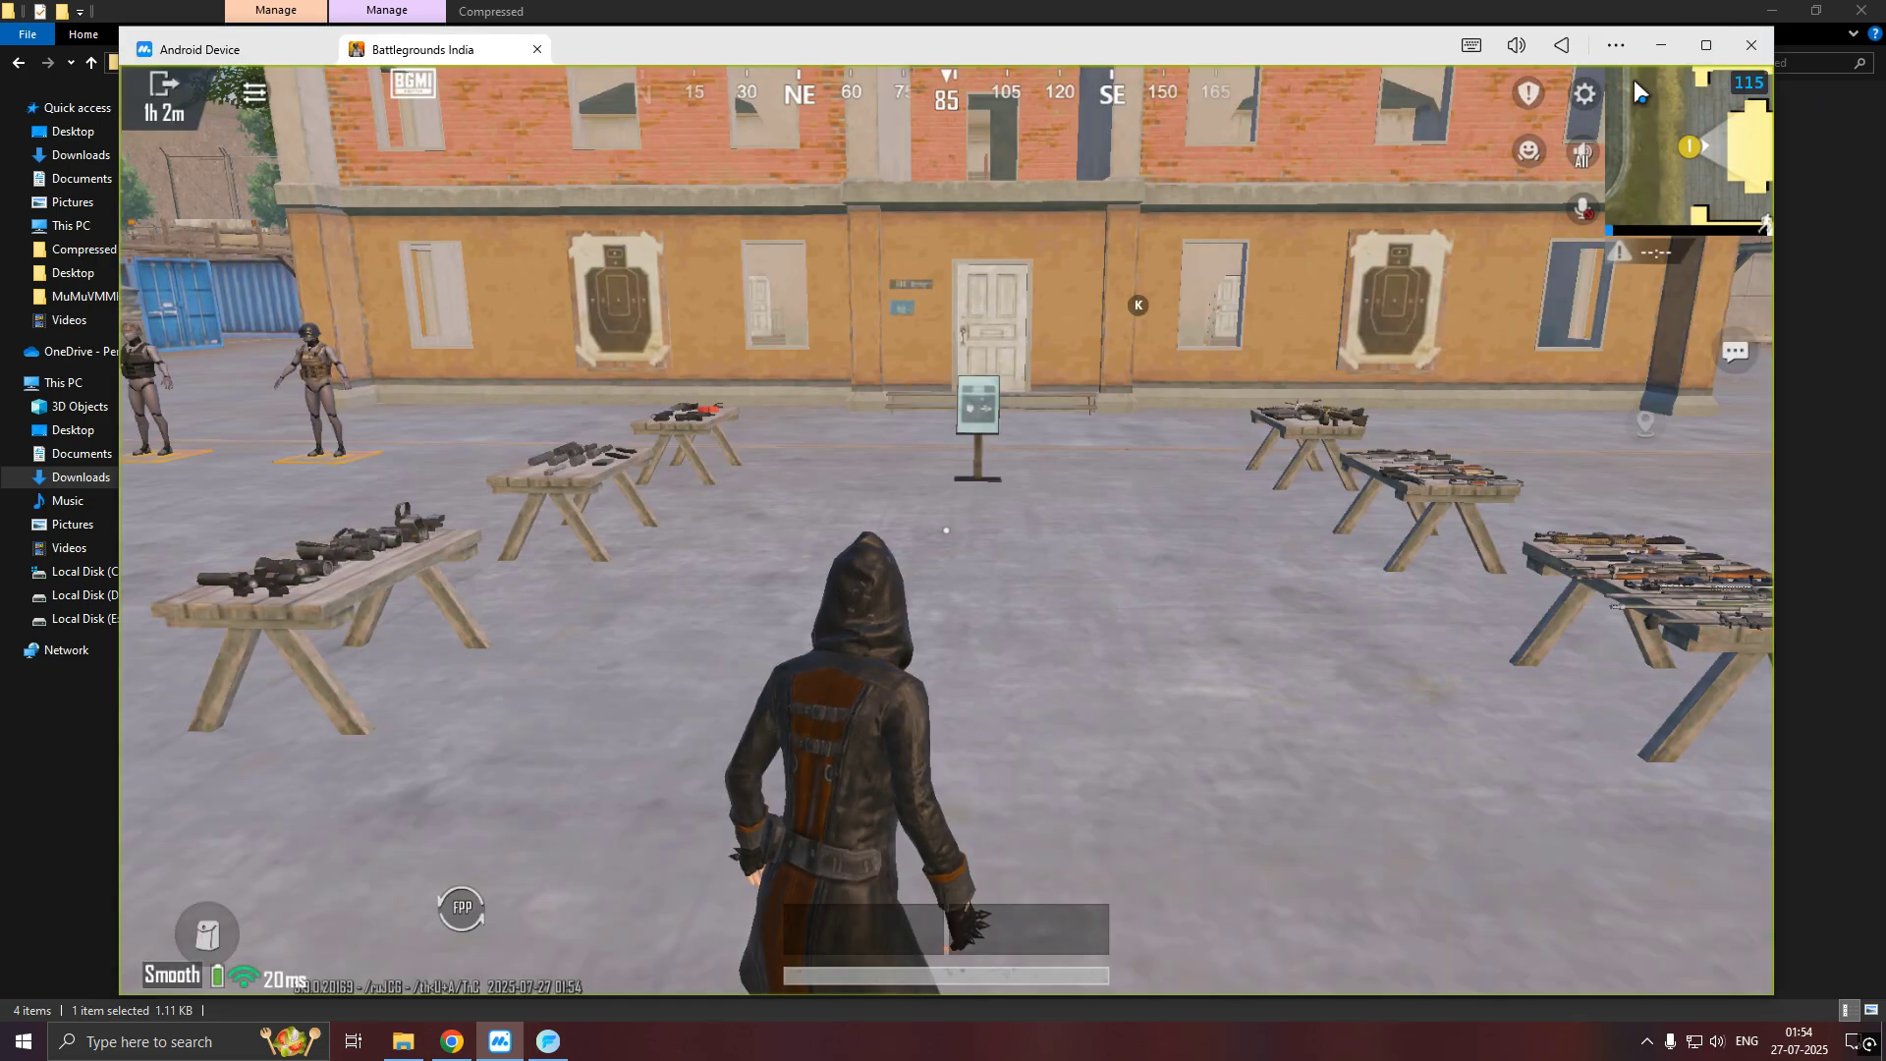
# Review Custom scheme(1) in the key mapping editor and save it
pyautogui.click(1476, 48)
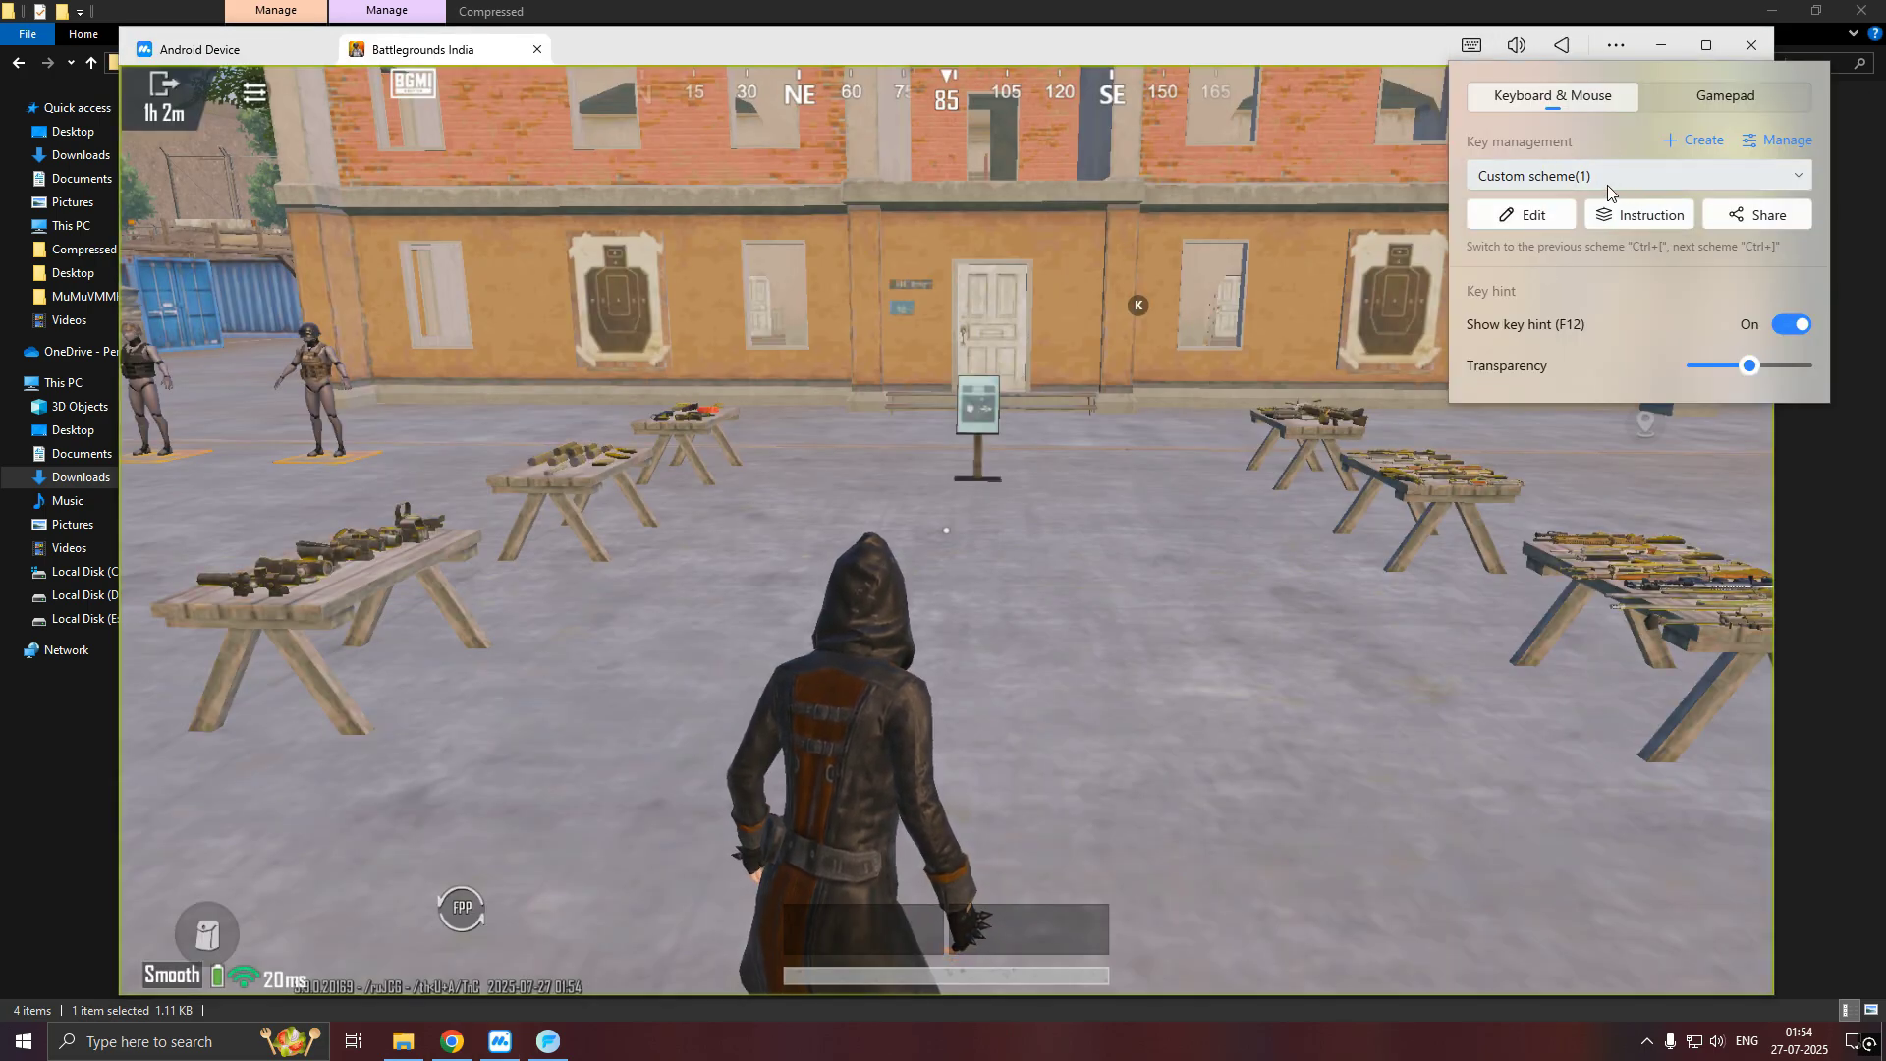
pyautogui.click(1521, 214)
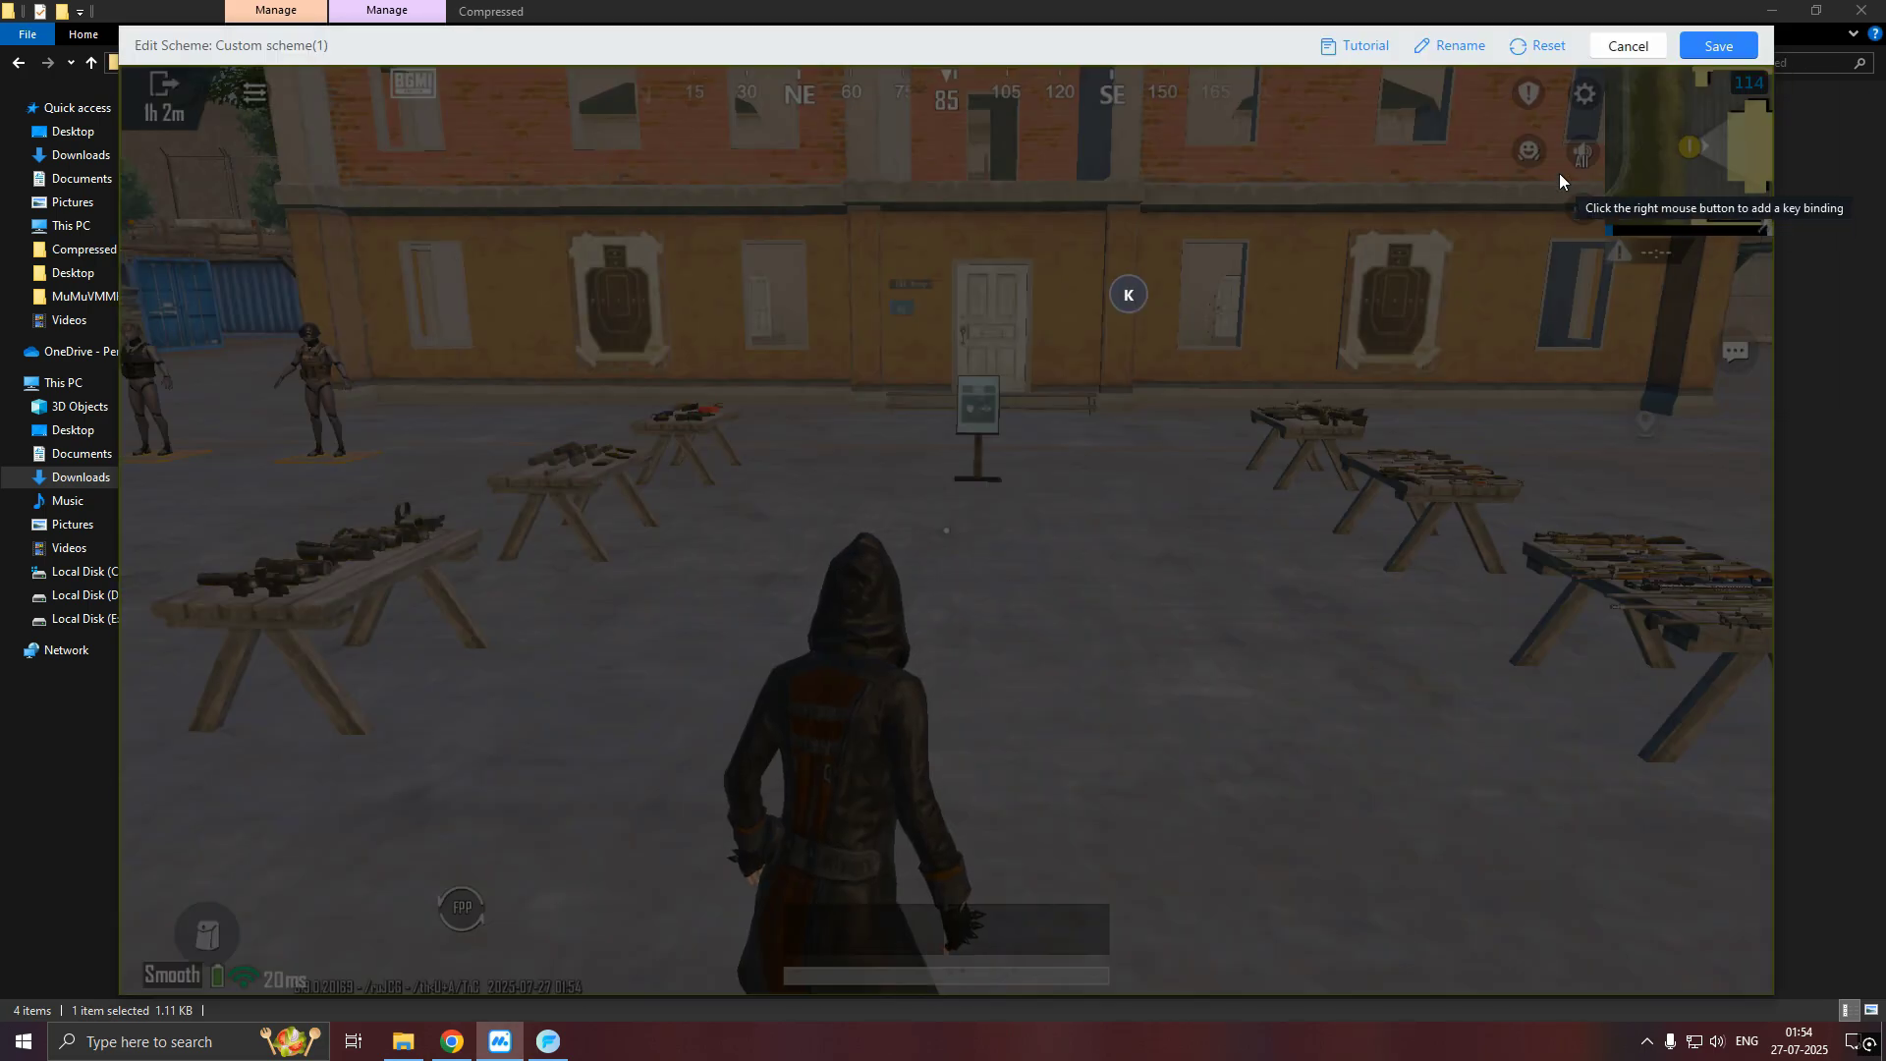
pyautogui.click(1715, 47)
# Import the key scheme file 3.3 TrickSter-1920x1080.json from Downloads into the scheme manager and apply it
pyautogui.click(1471, 46)
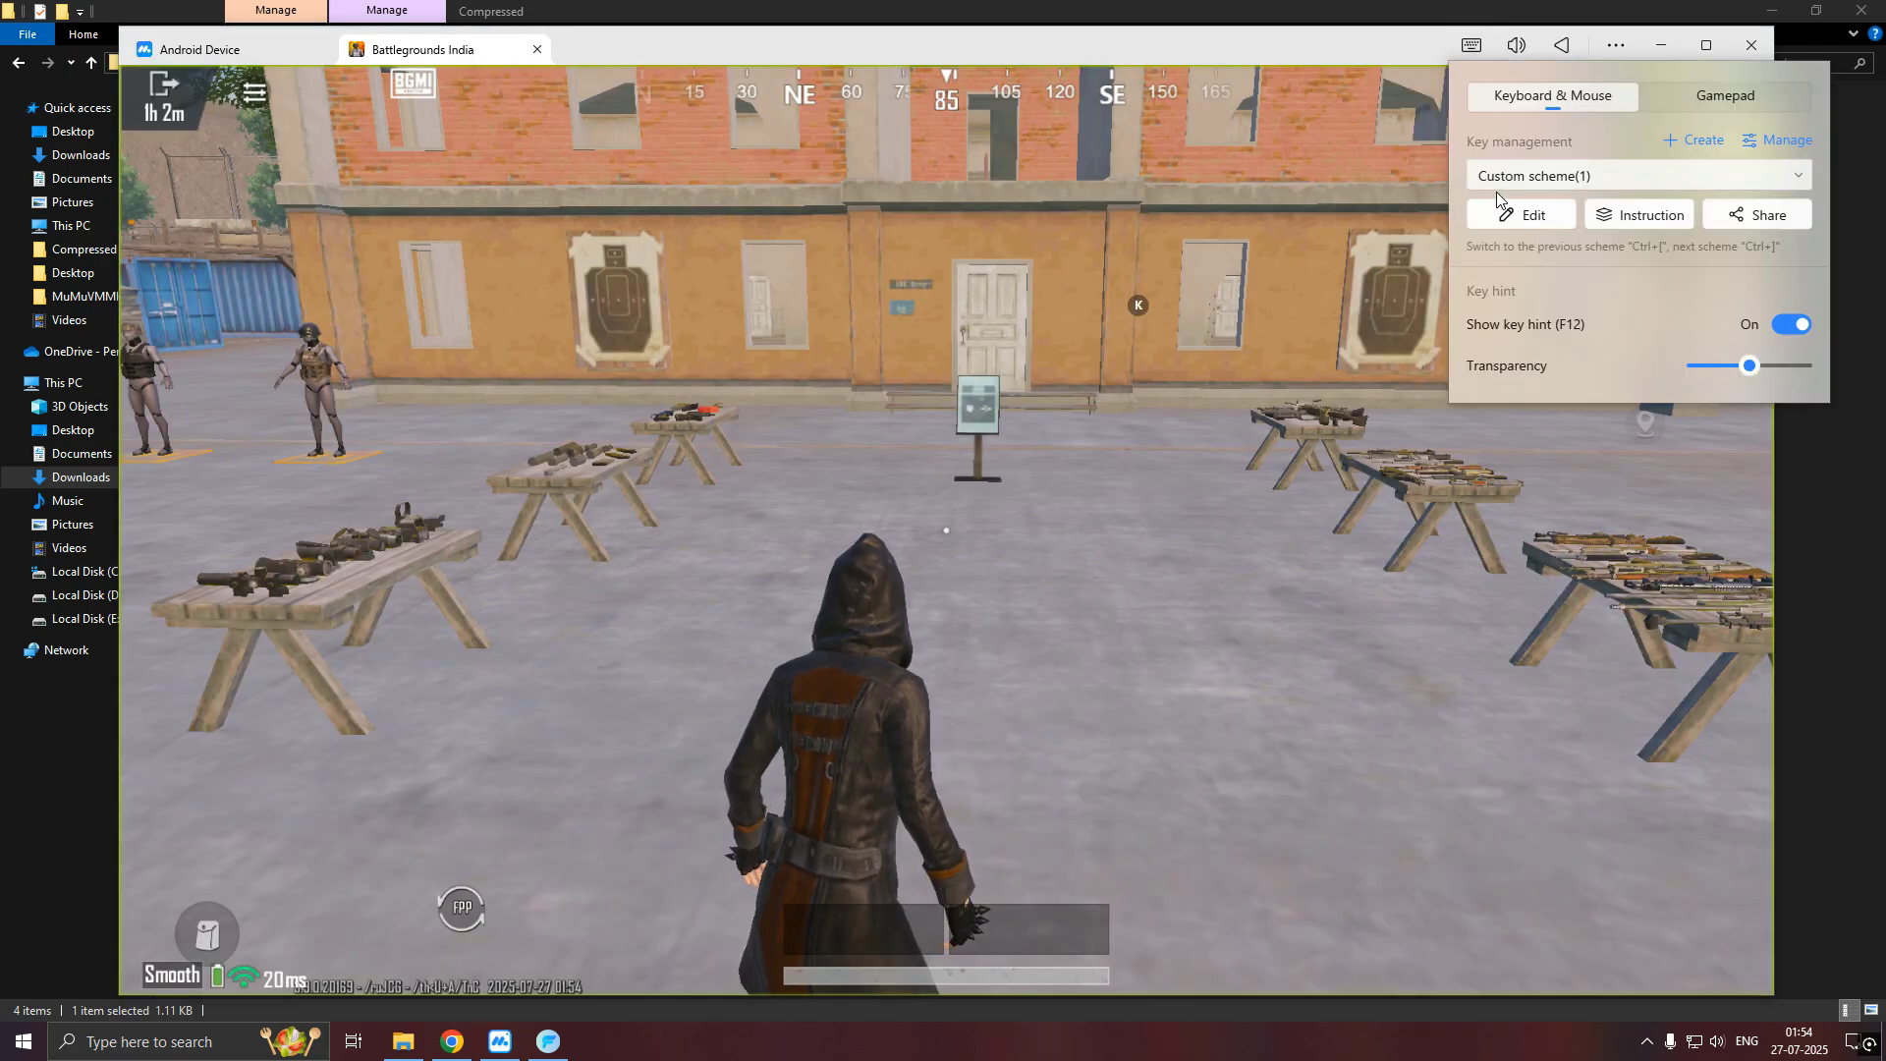
pyautogui.click(1630, 218)
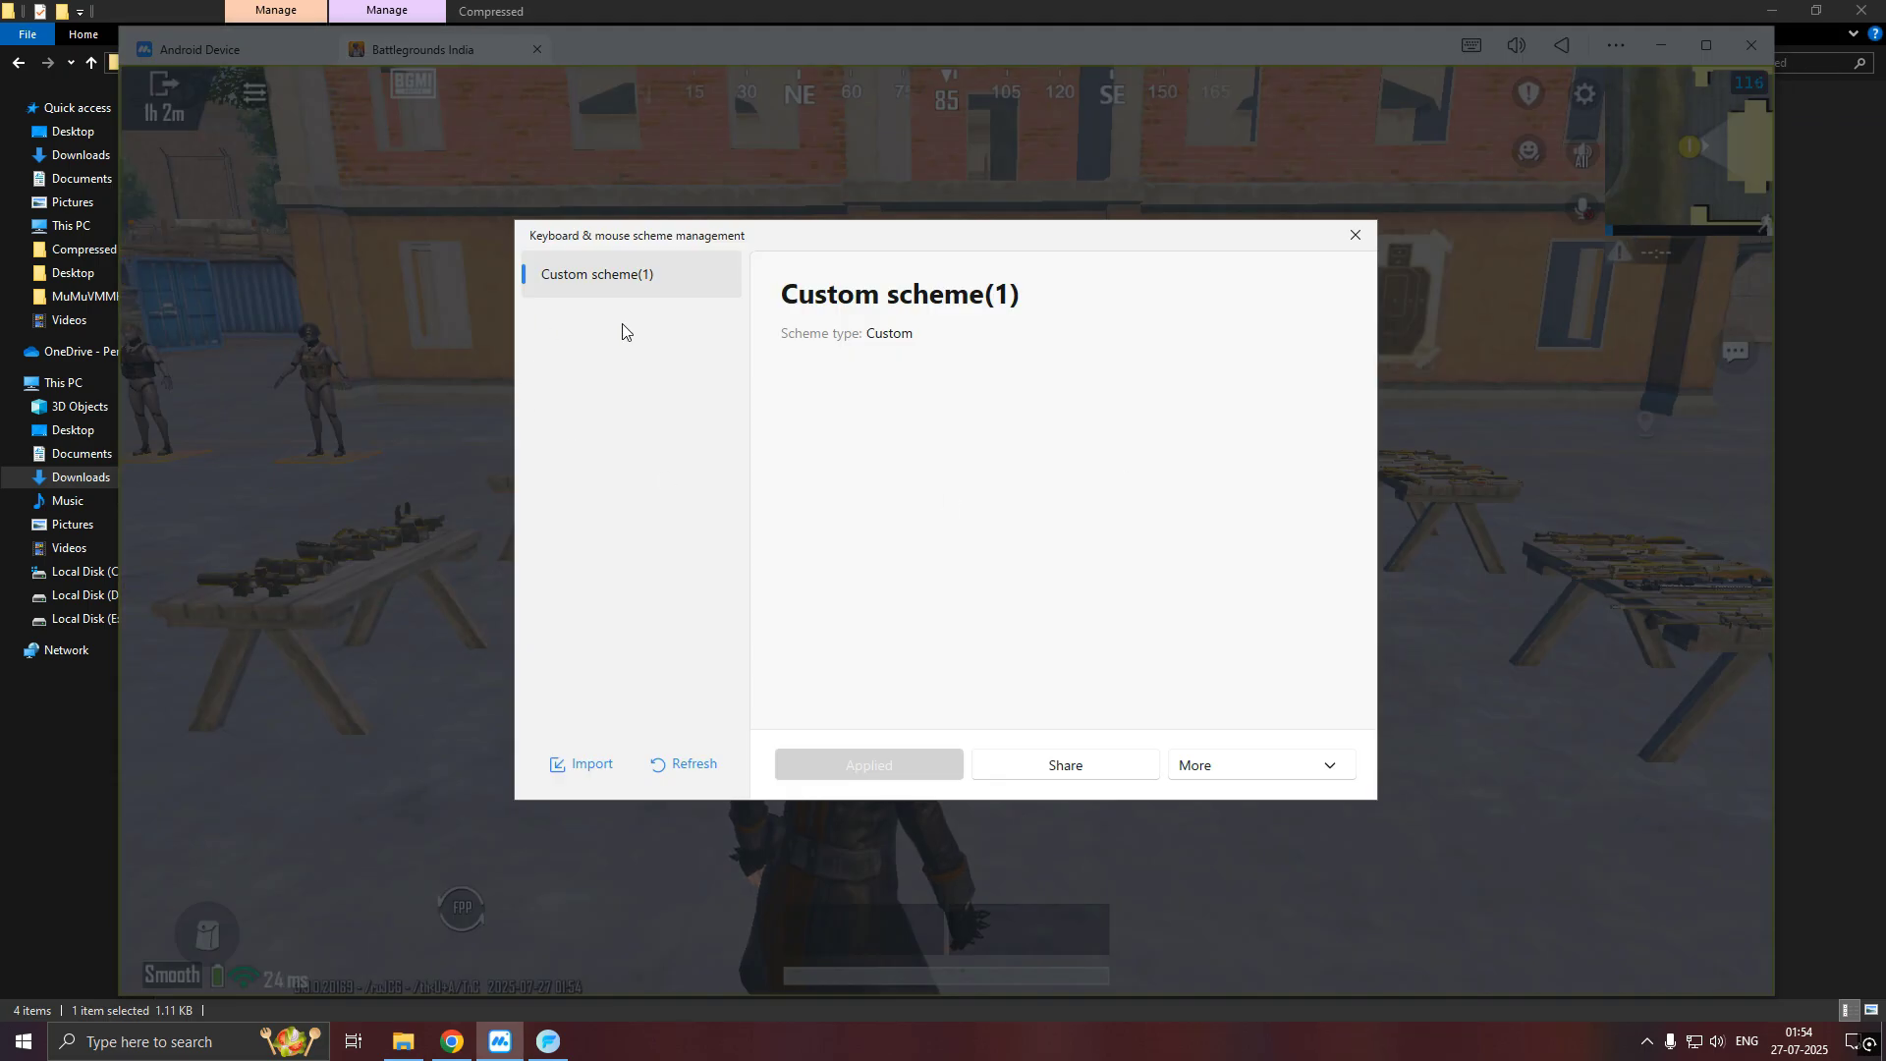
pyautogui.click(575, 763)
pyautogui.click(600, 805)
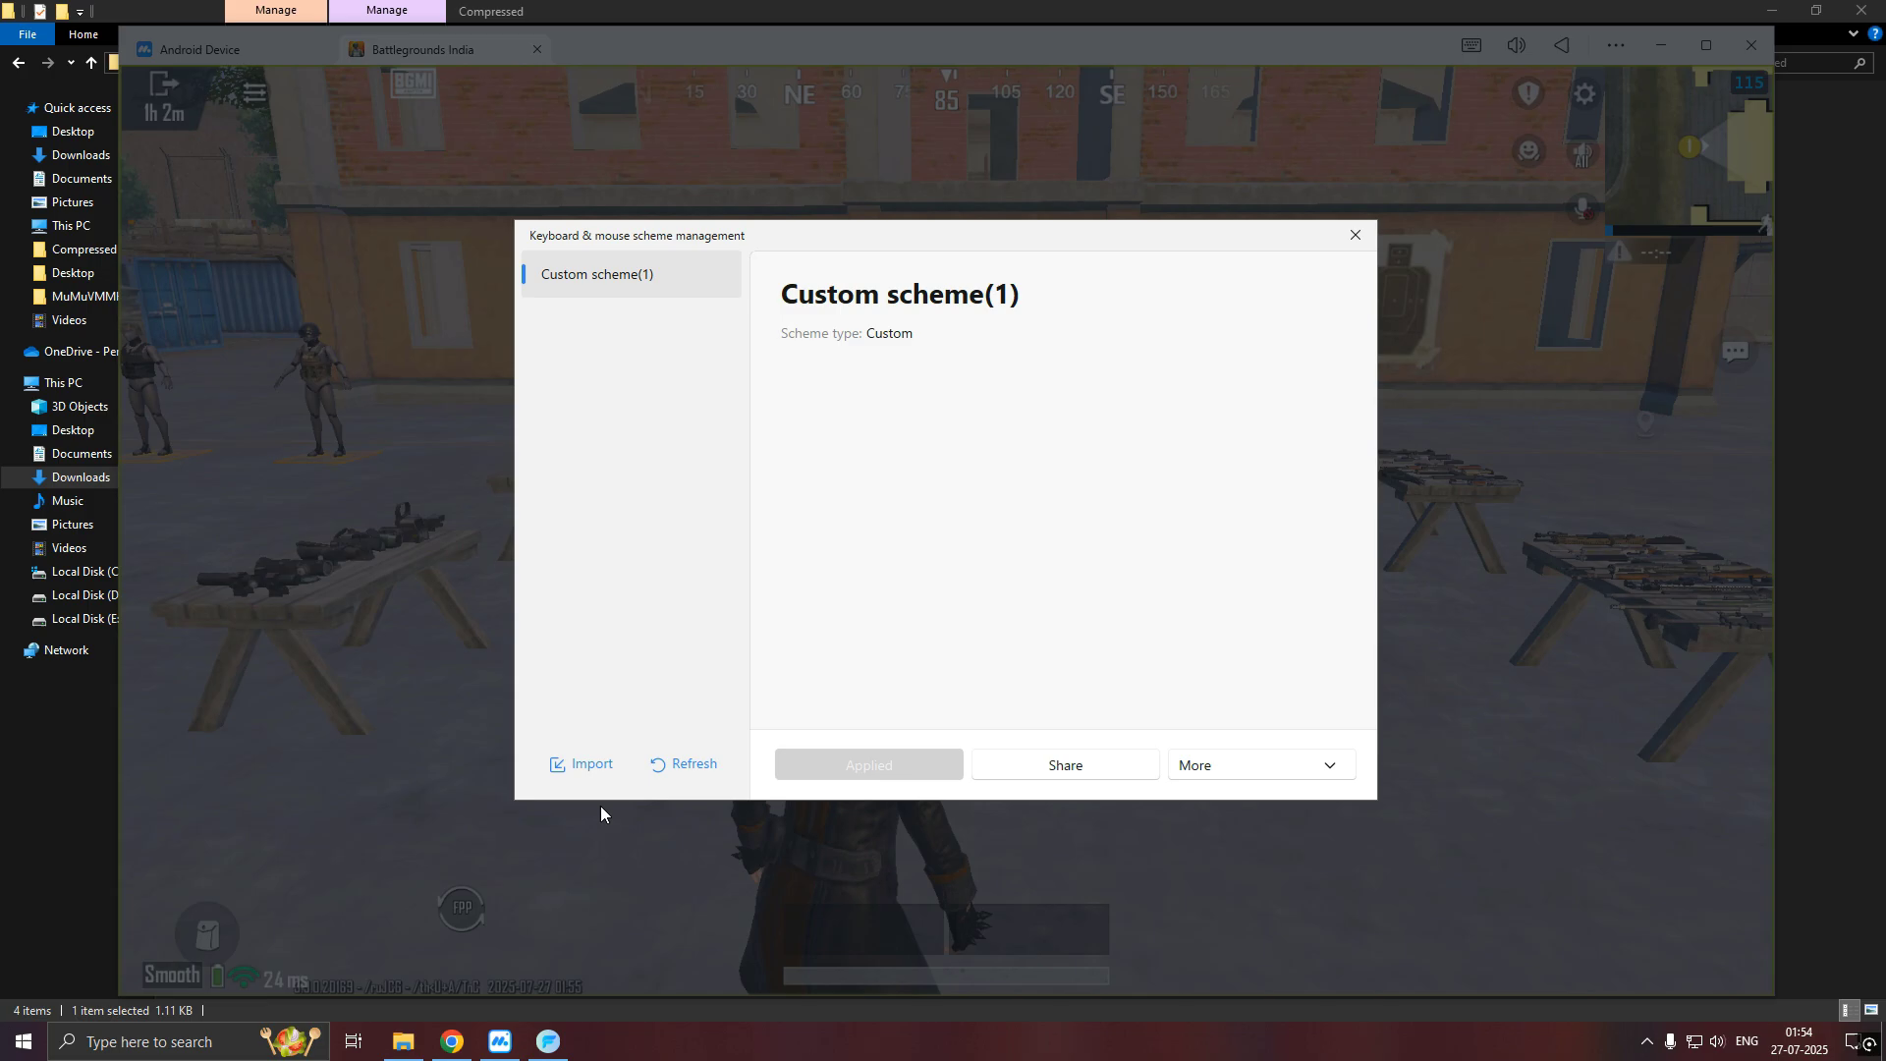
pyautogui.scroll(-1, 628, 495)
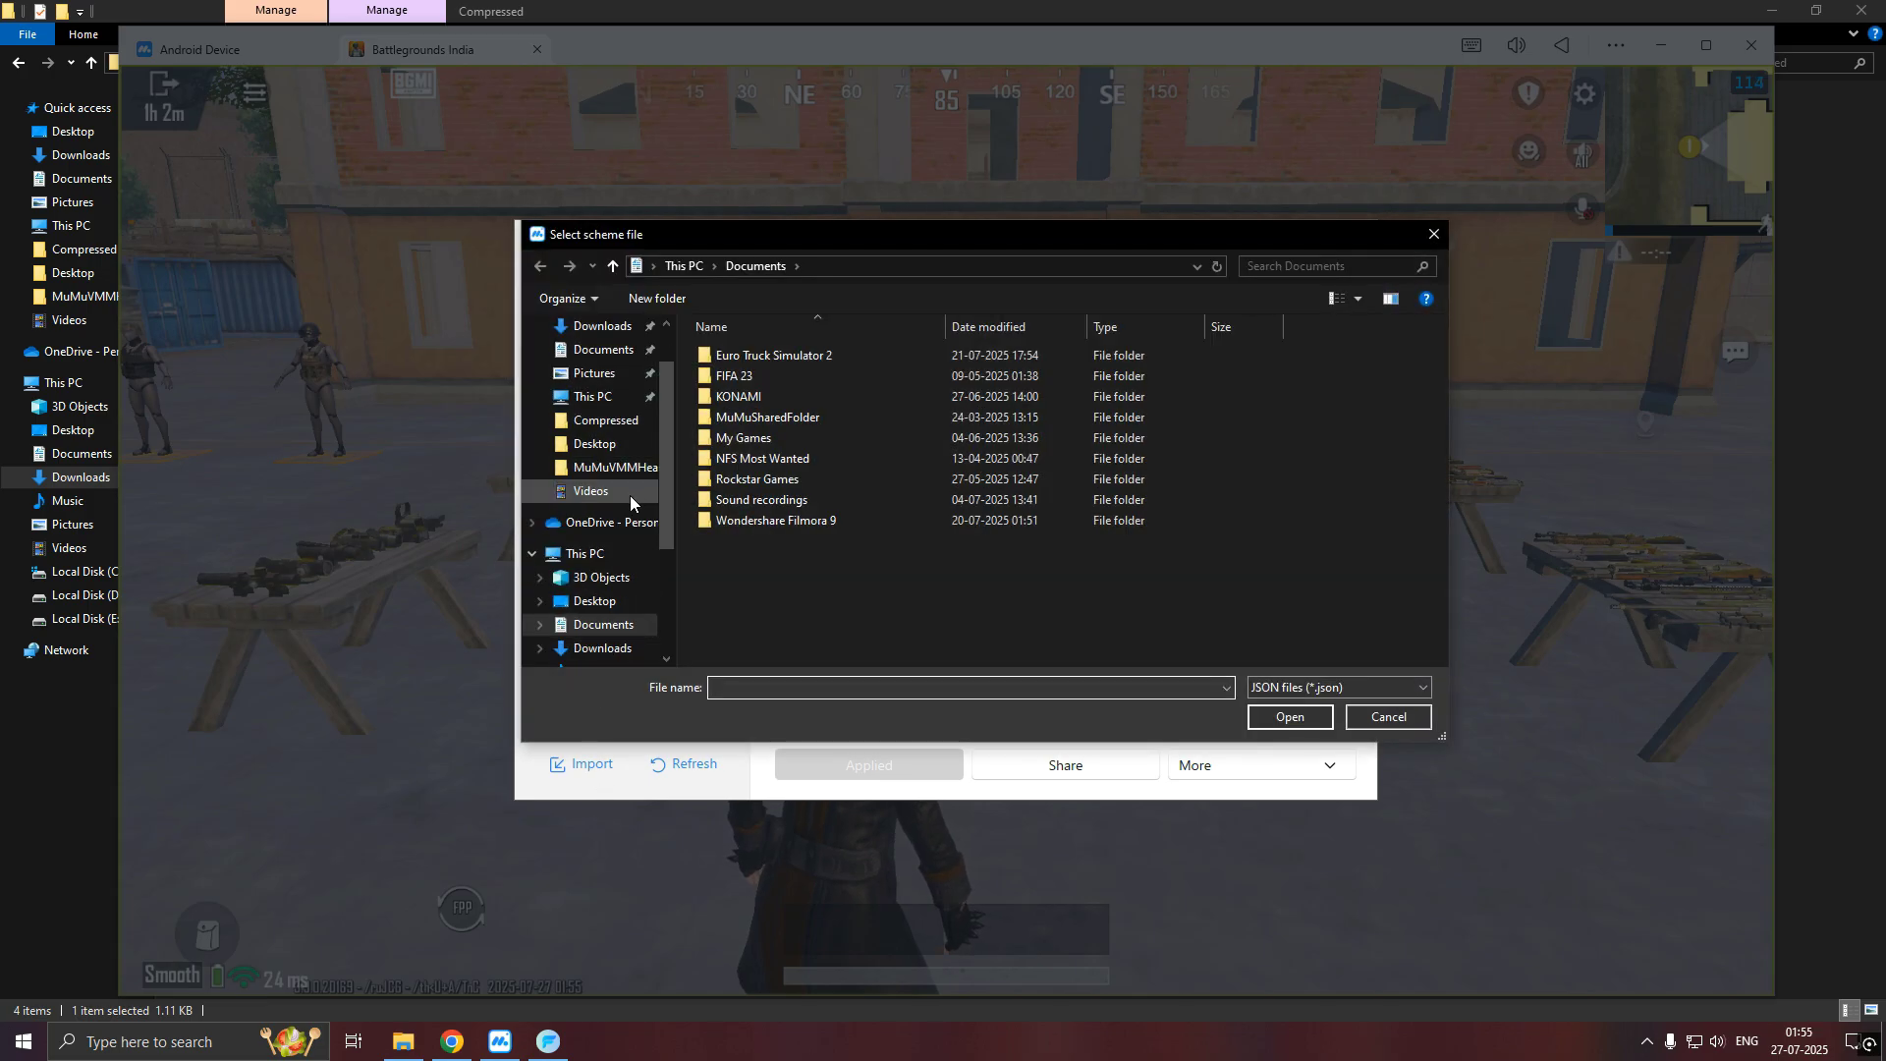
pyautogui.click(615, 599)
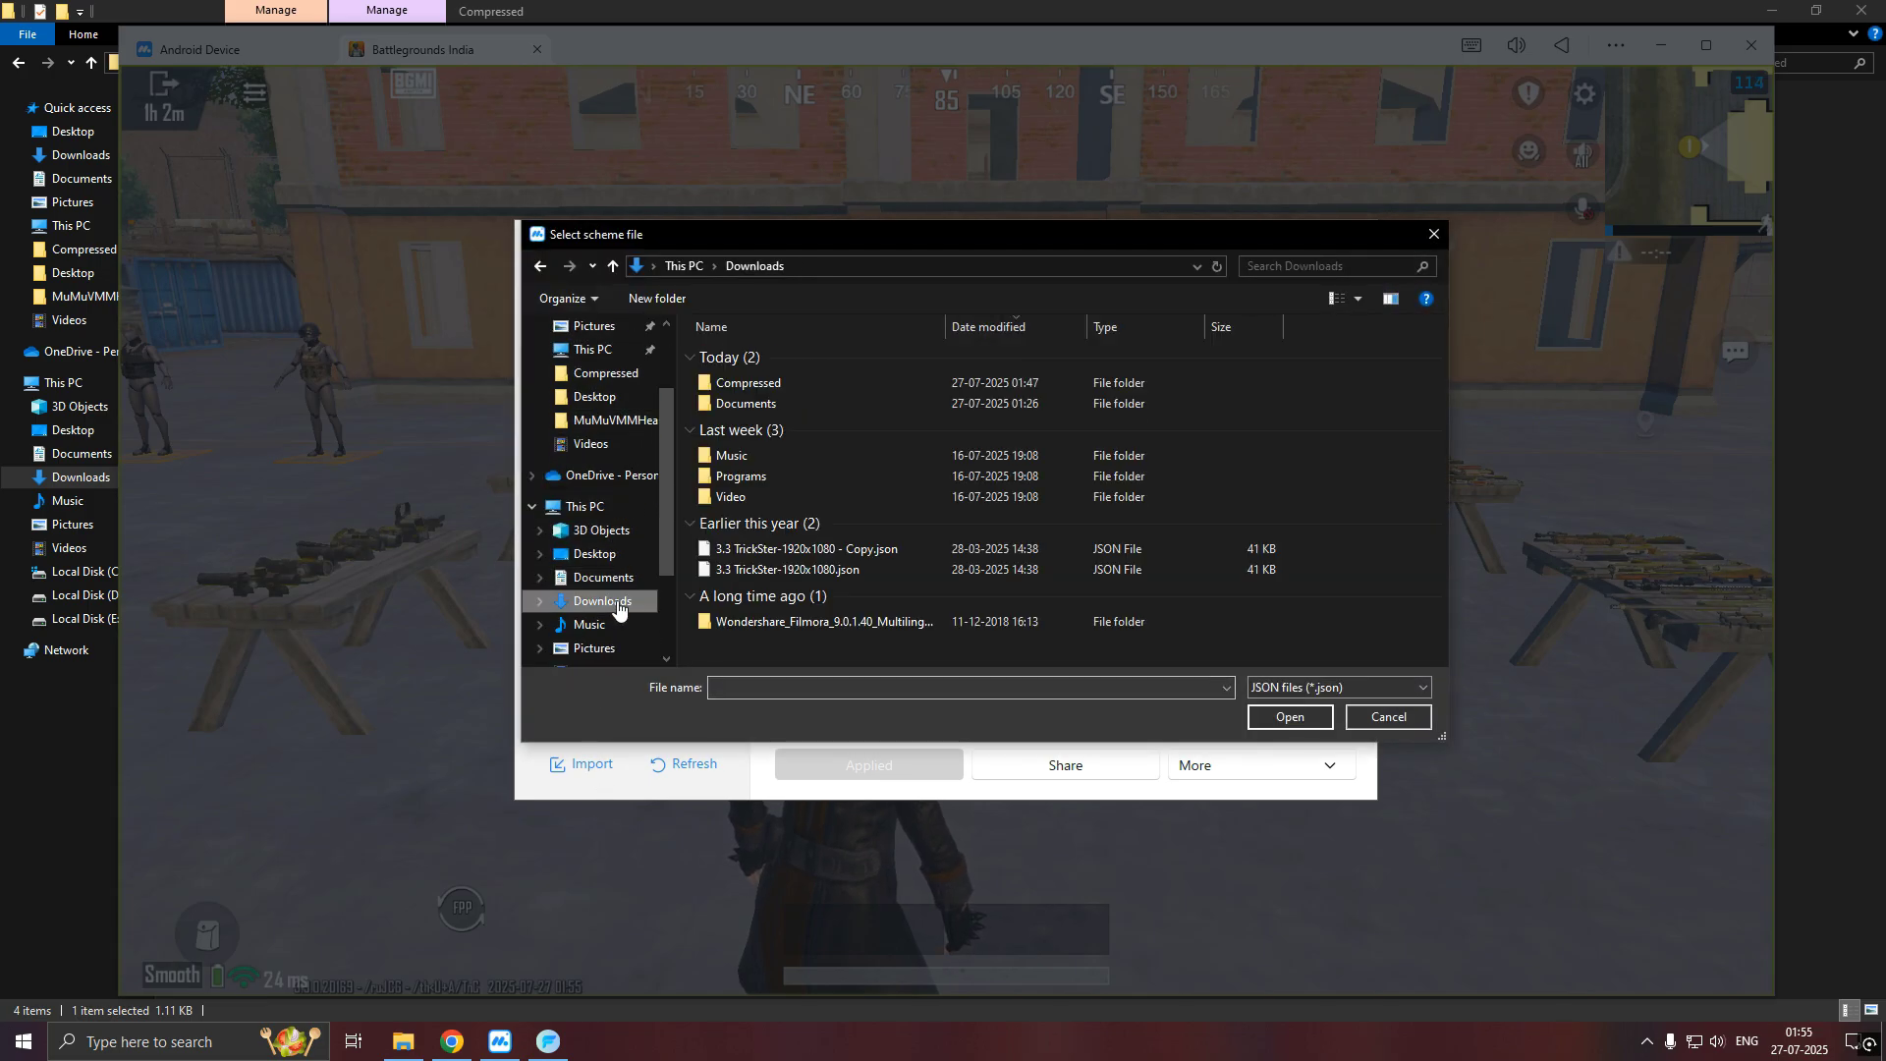
pyautogui.click(834, 572)
pyautogui.click(1291, 718)
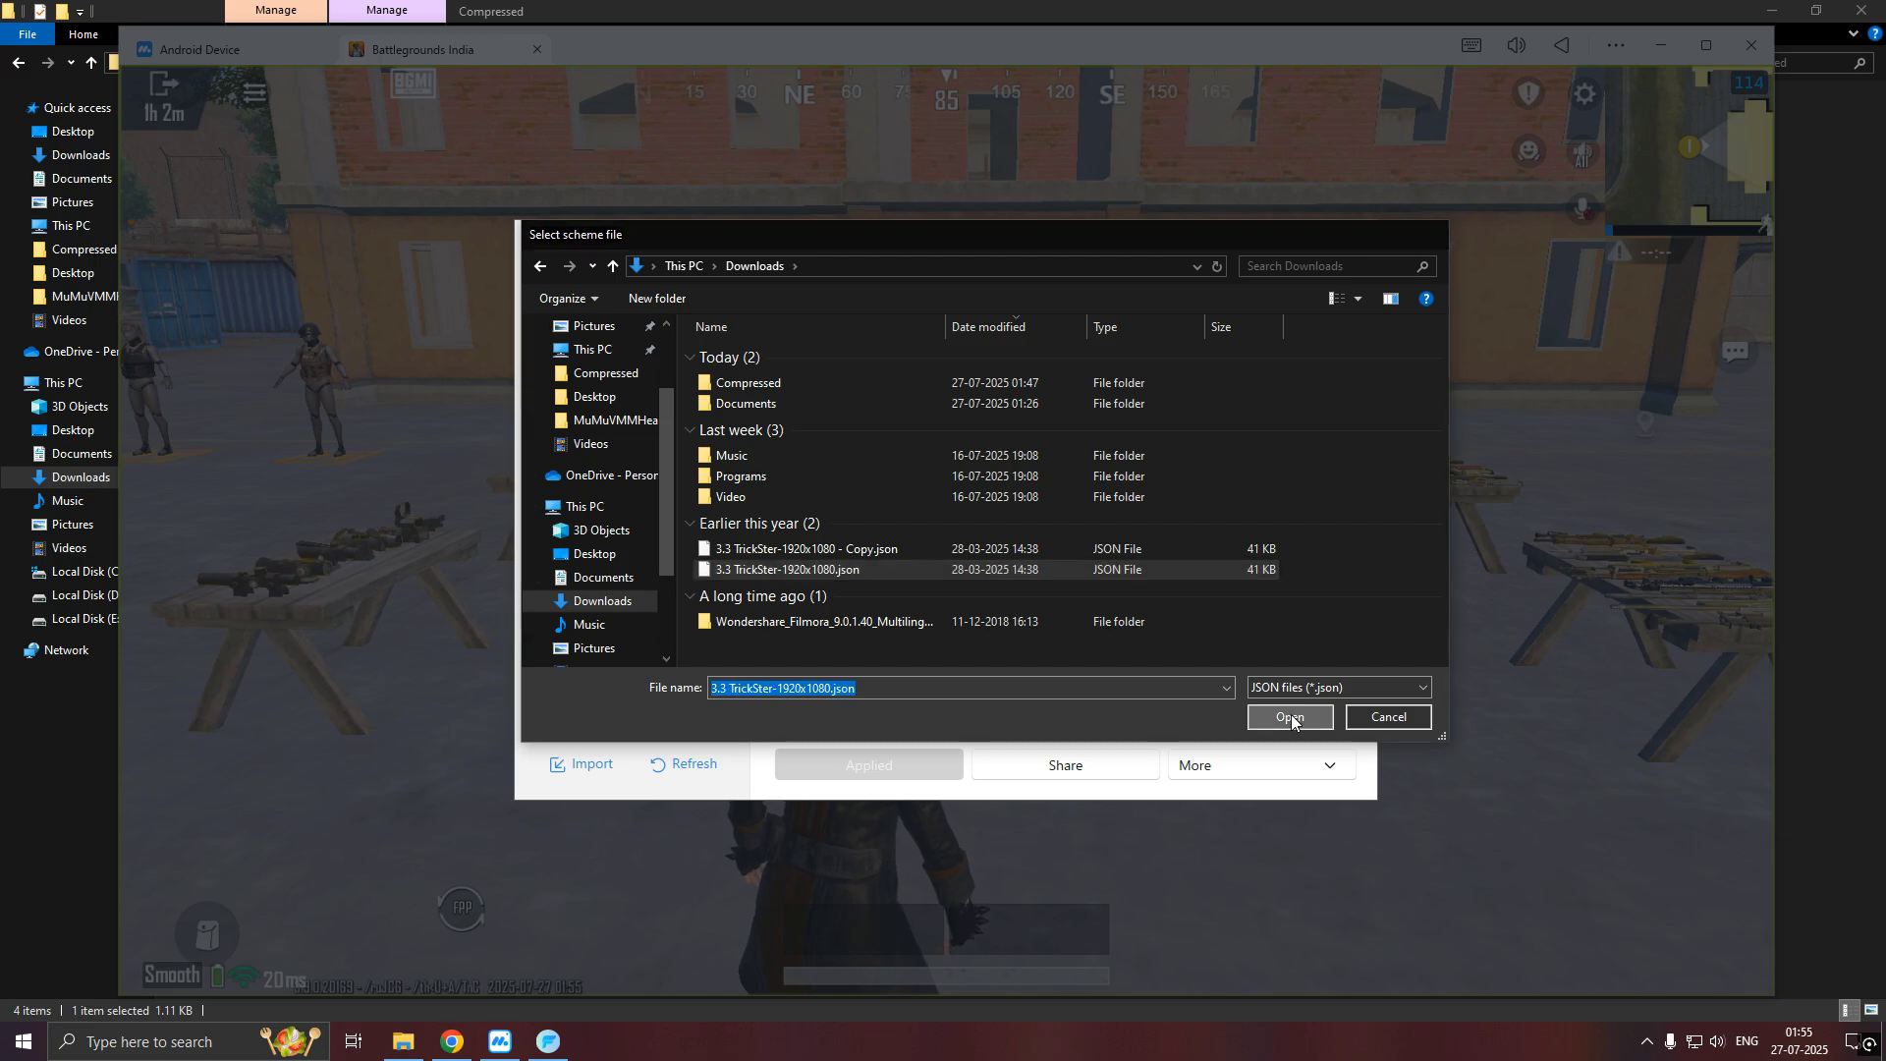
pyautogui.click(601, 329)
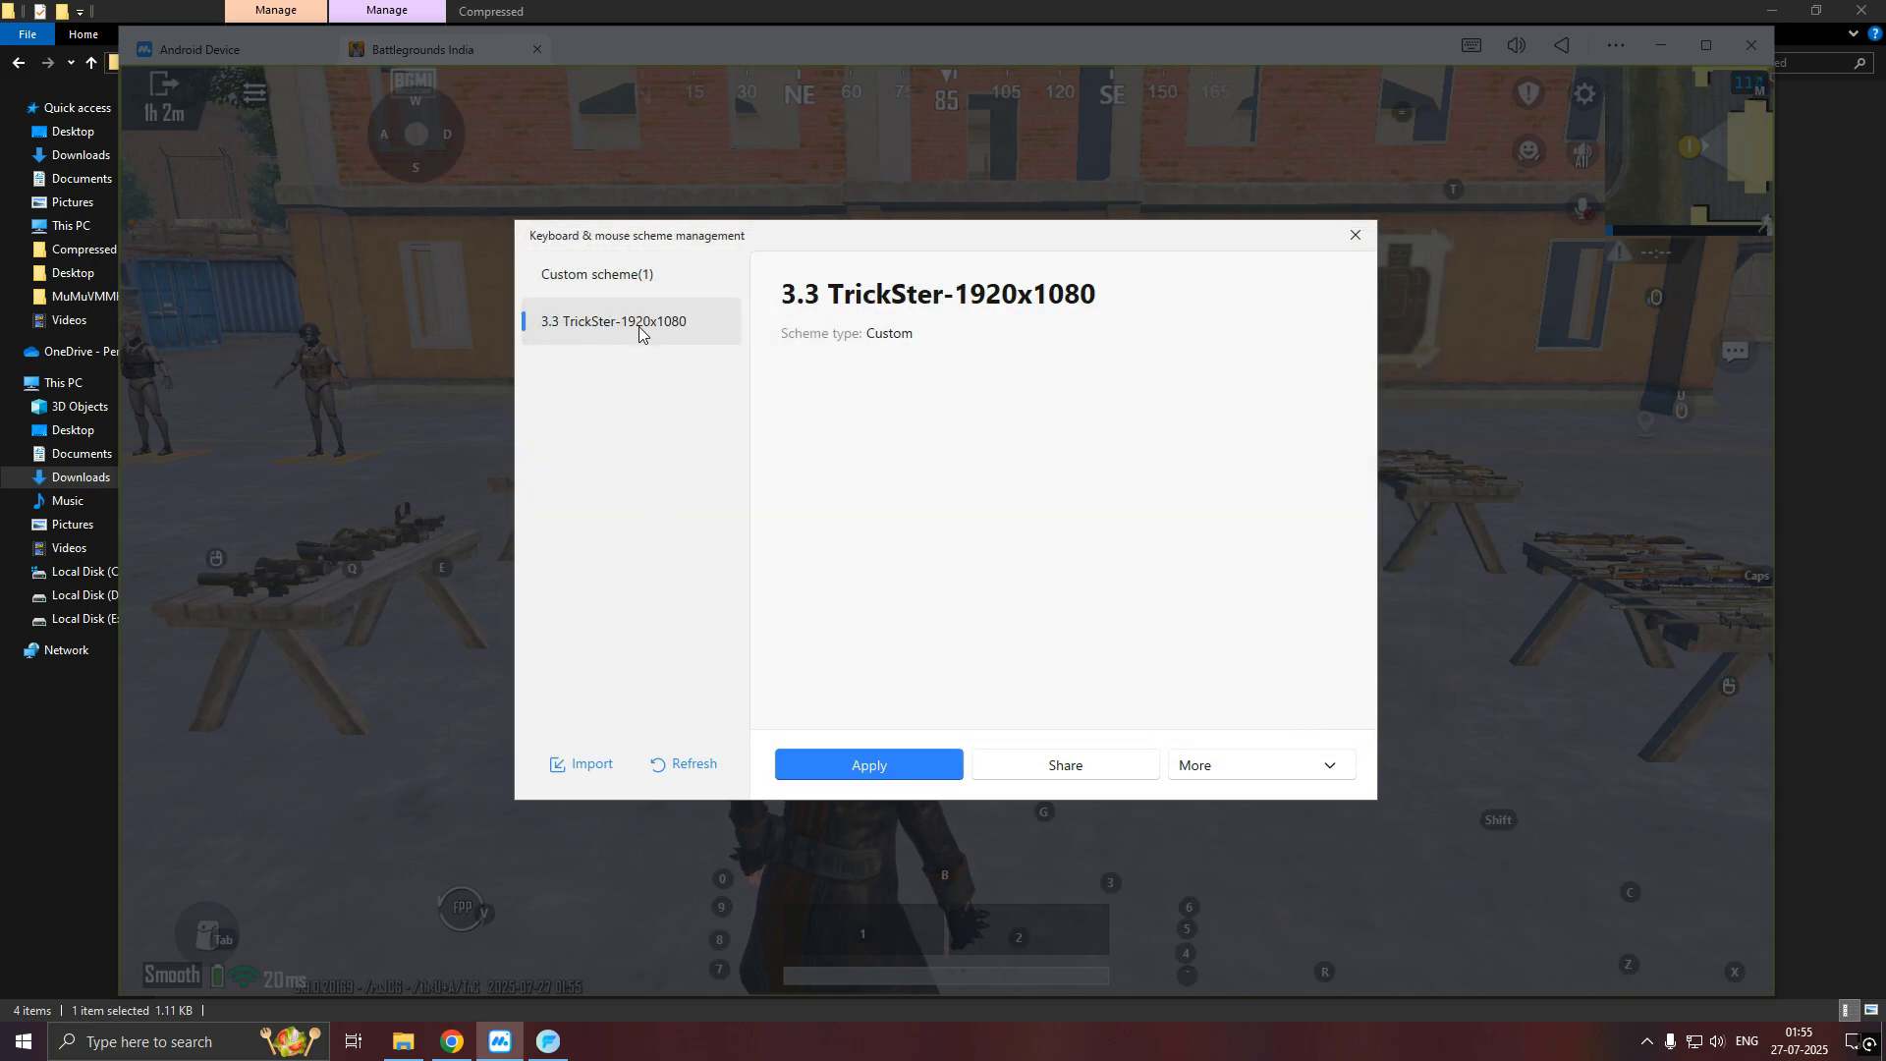
pyautogui.click(840, 764)
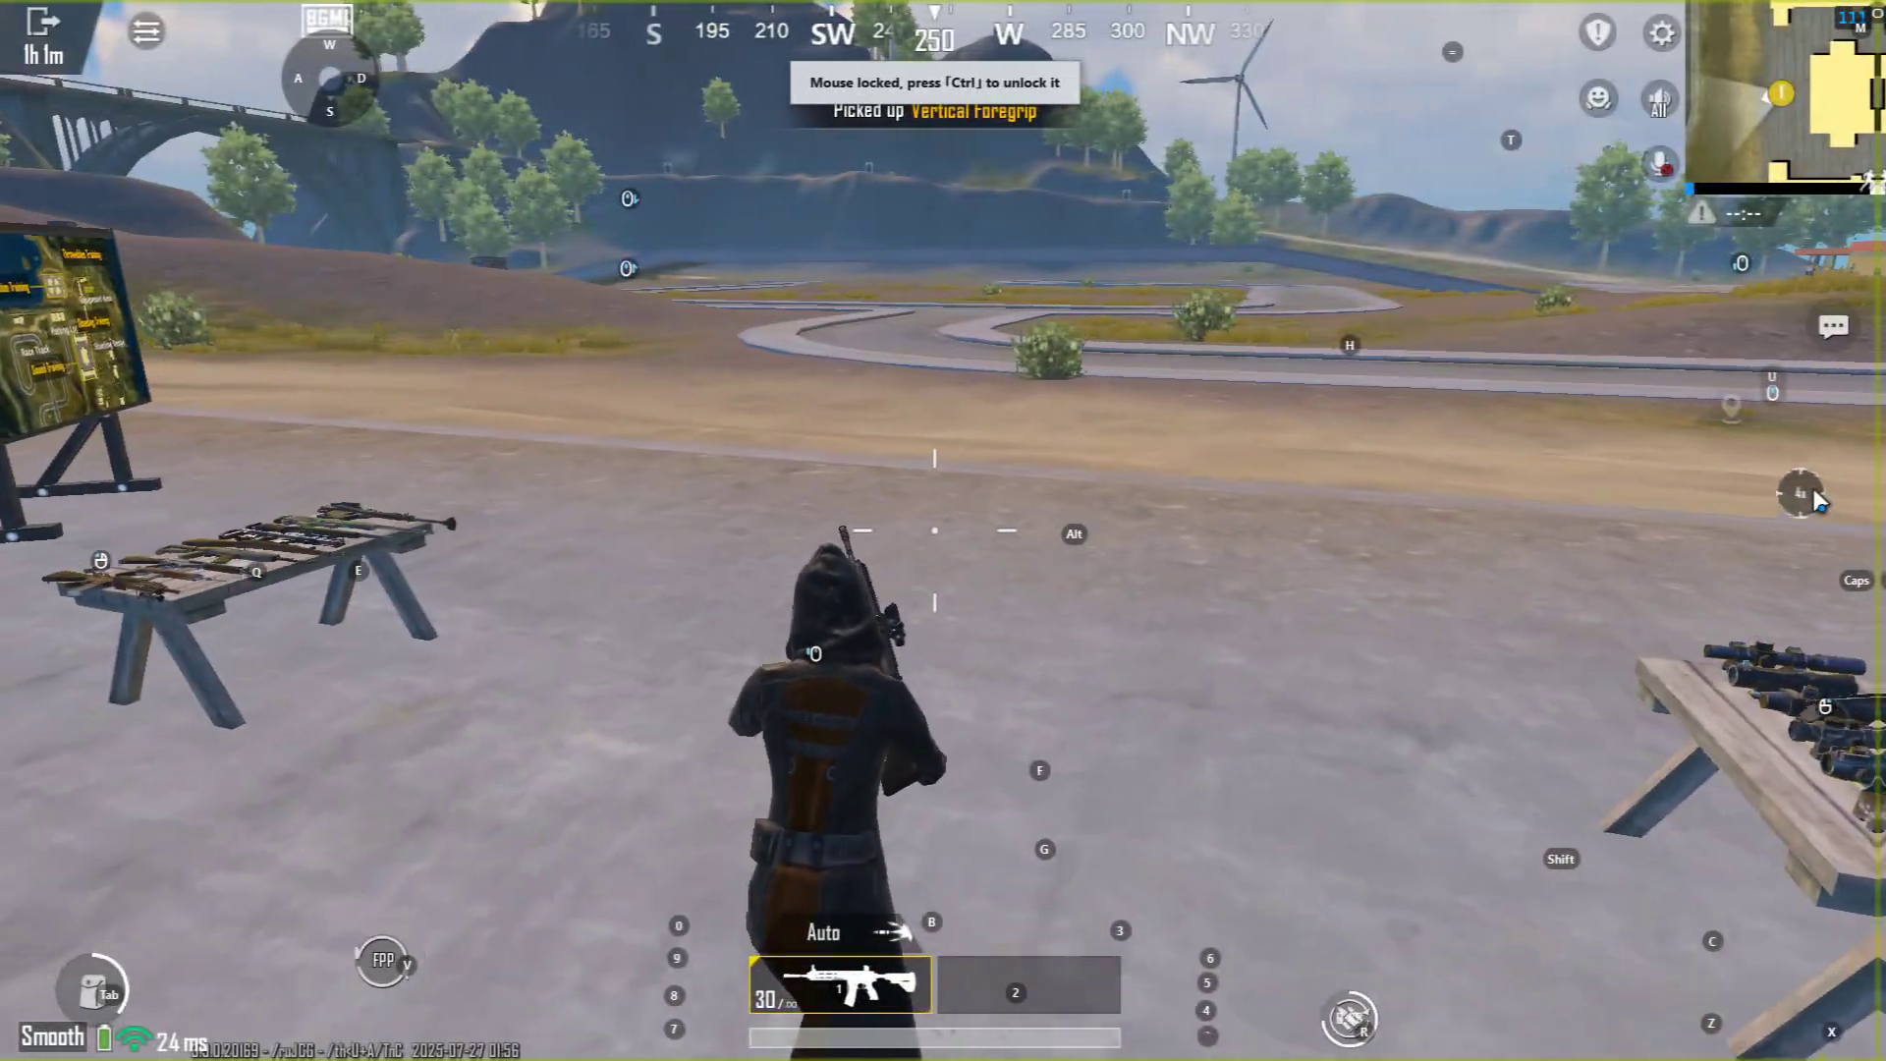
# Fit the 6x scope to the rifle, then test scoped aiming, firing and reloading on the training ground
pyautogui.click(1807, 496)
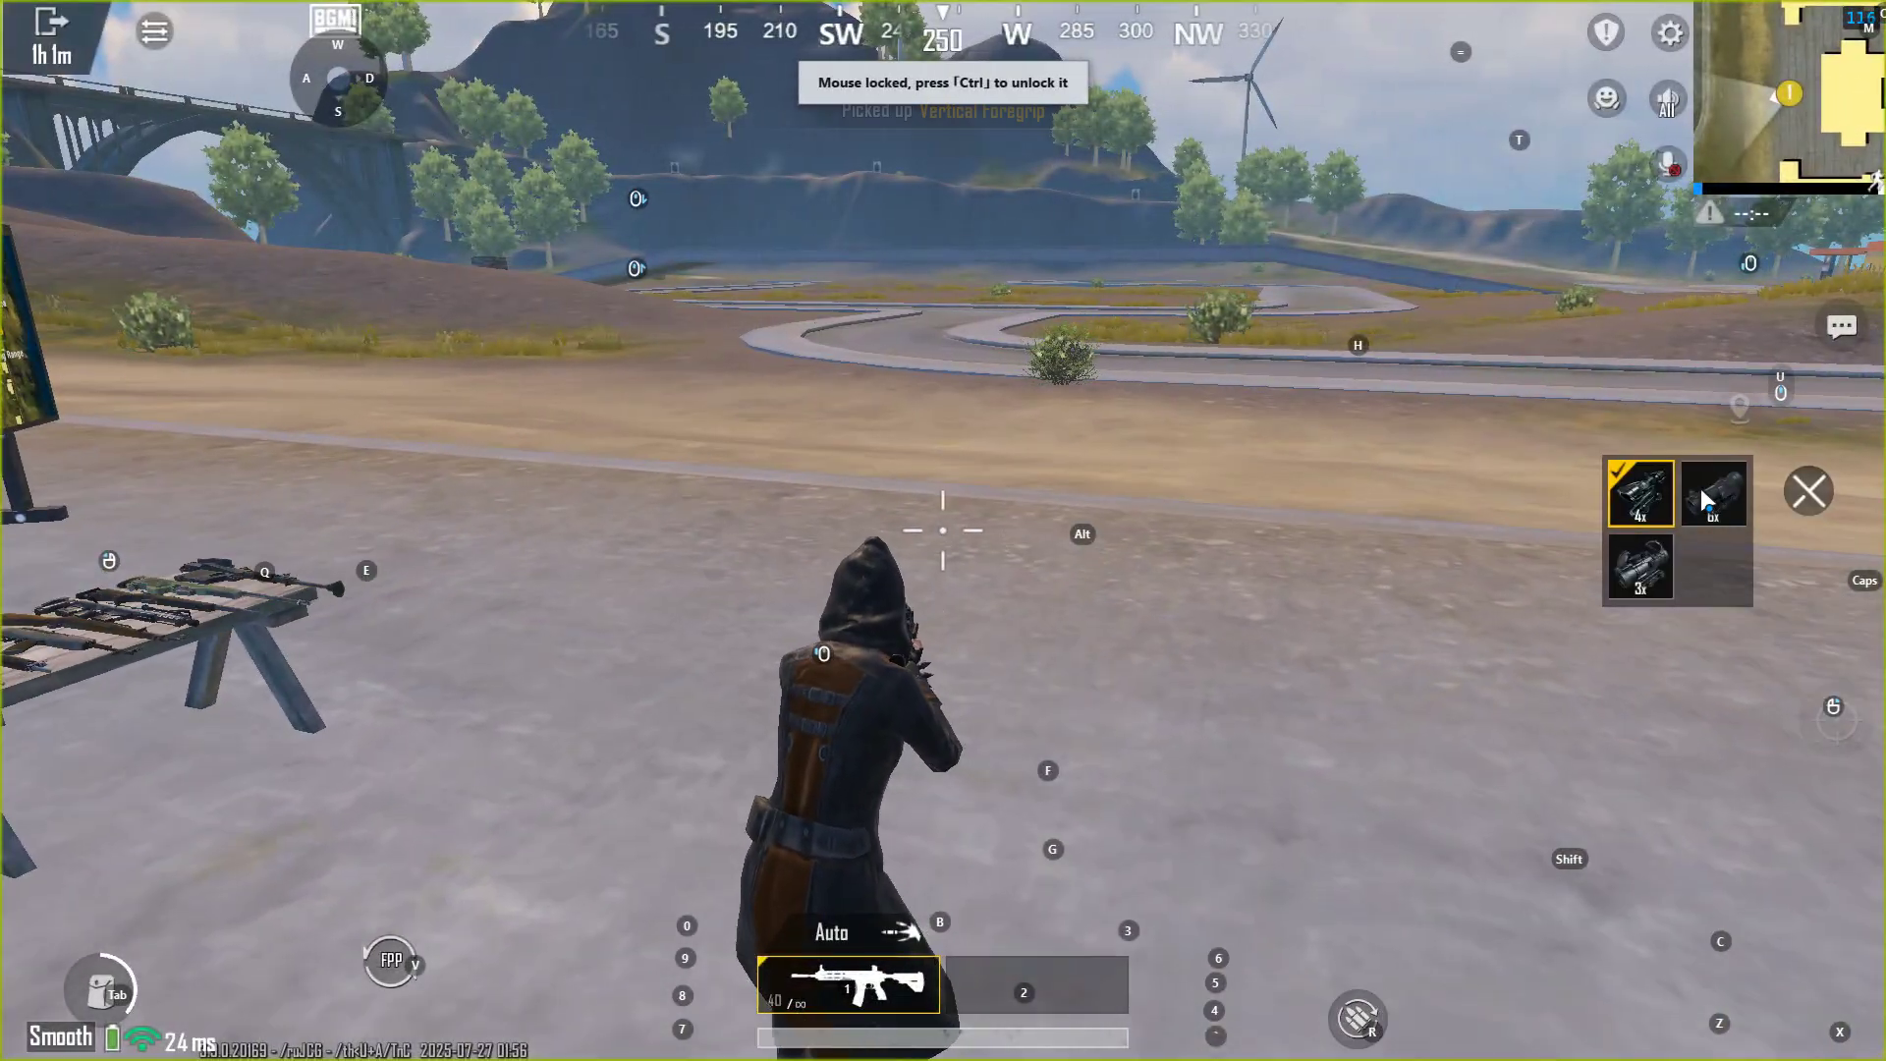
pyautogui.click(1700, 487)
pyautogui.rightClick(605, 287)
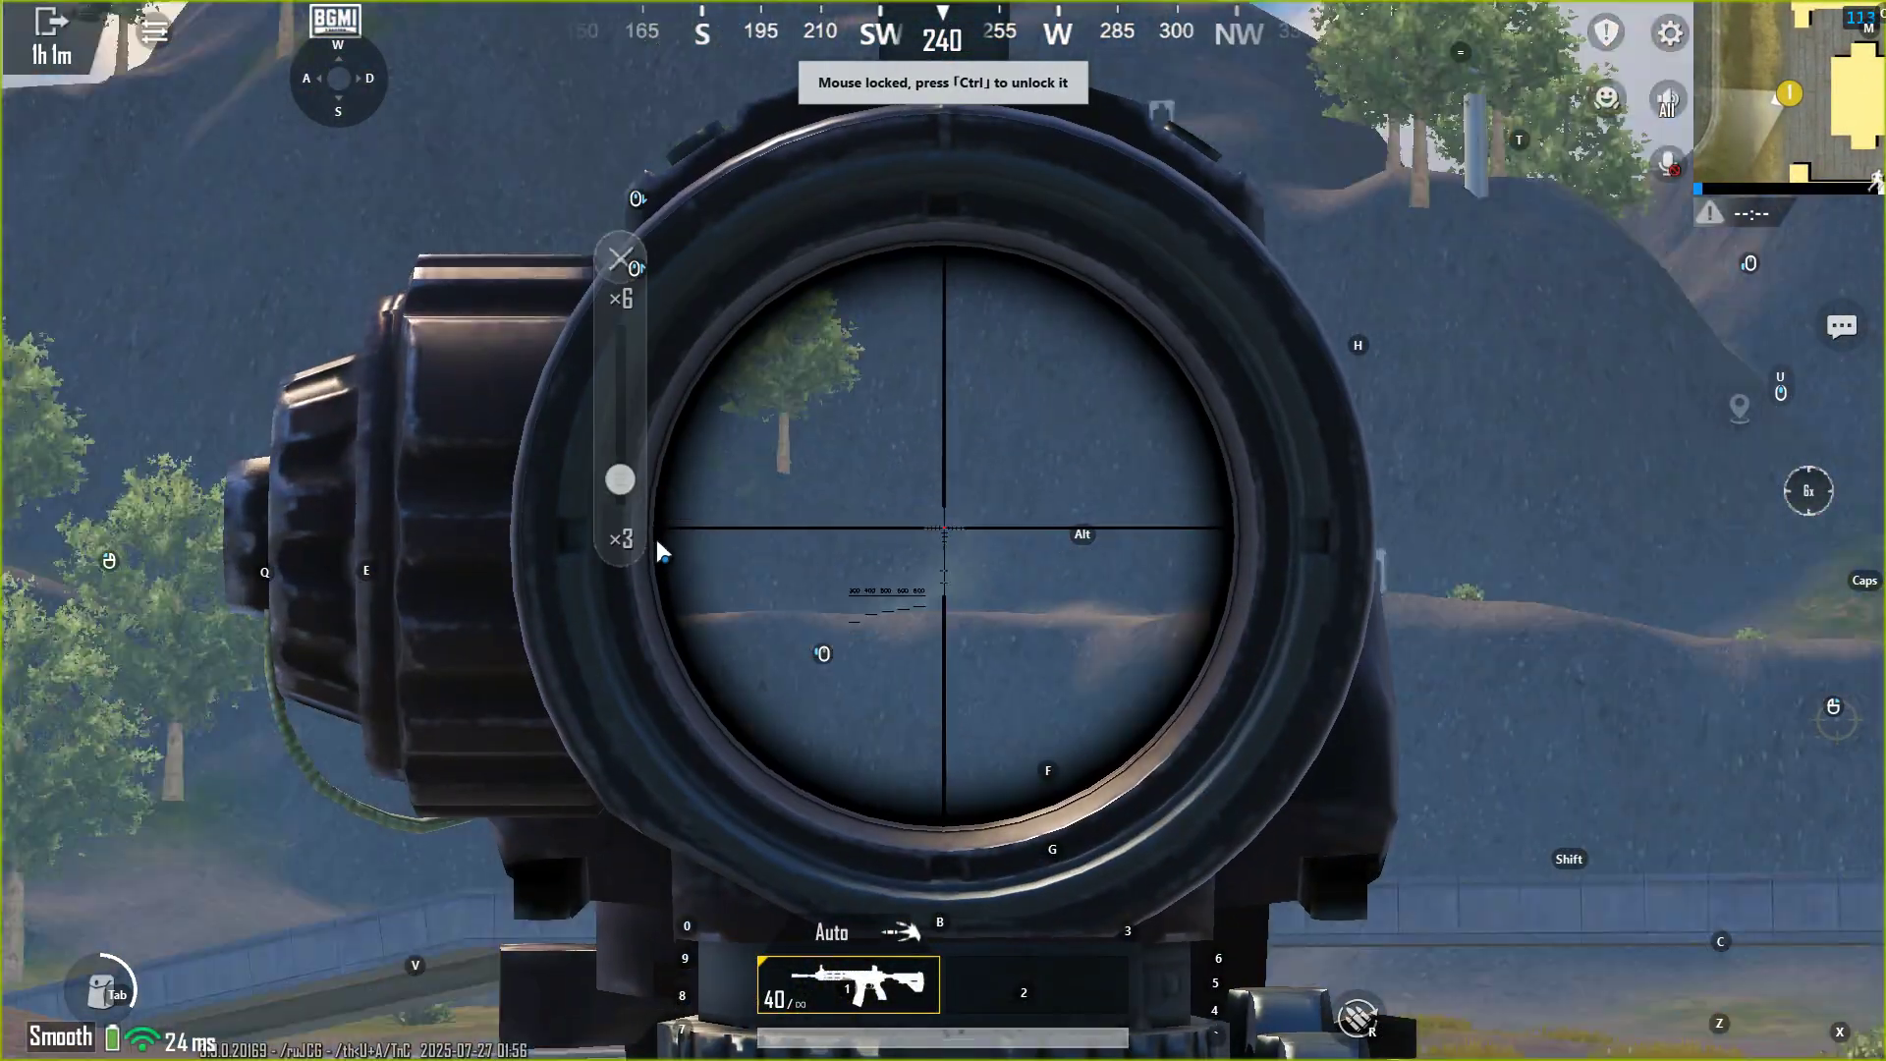
pyautogui.rightClick(605, 287)
pyautogui.rightClick(605, 287)
pyautogui.click(605, 287)
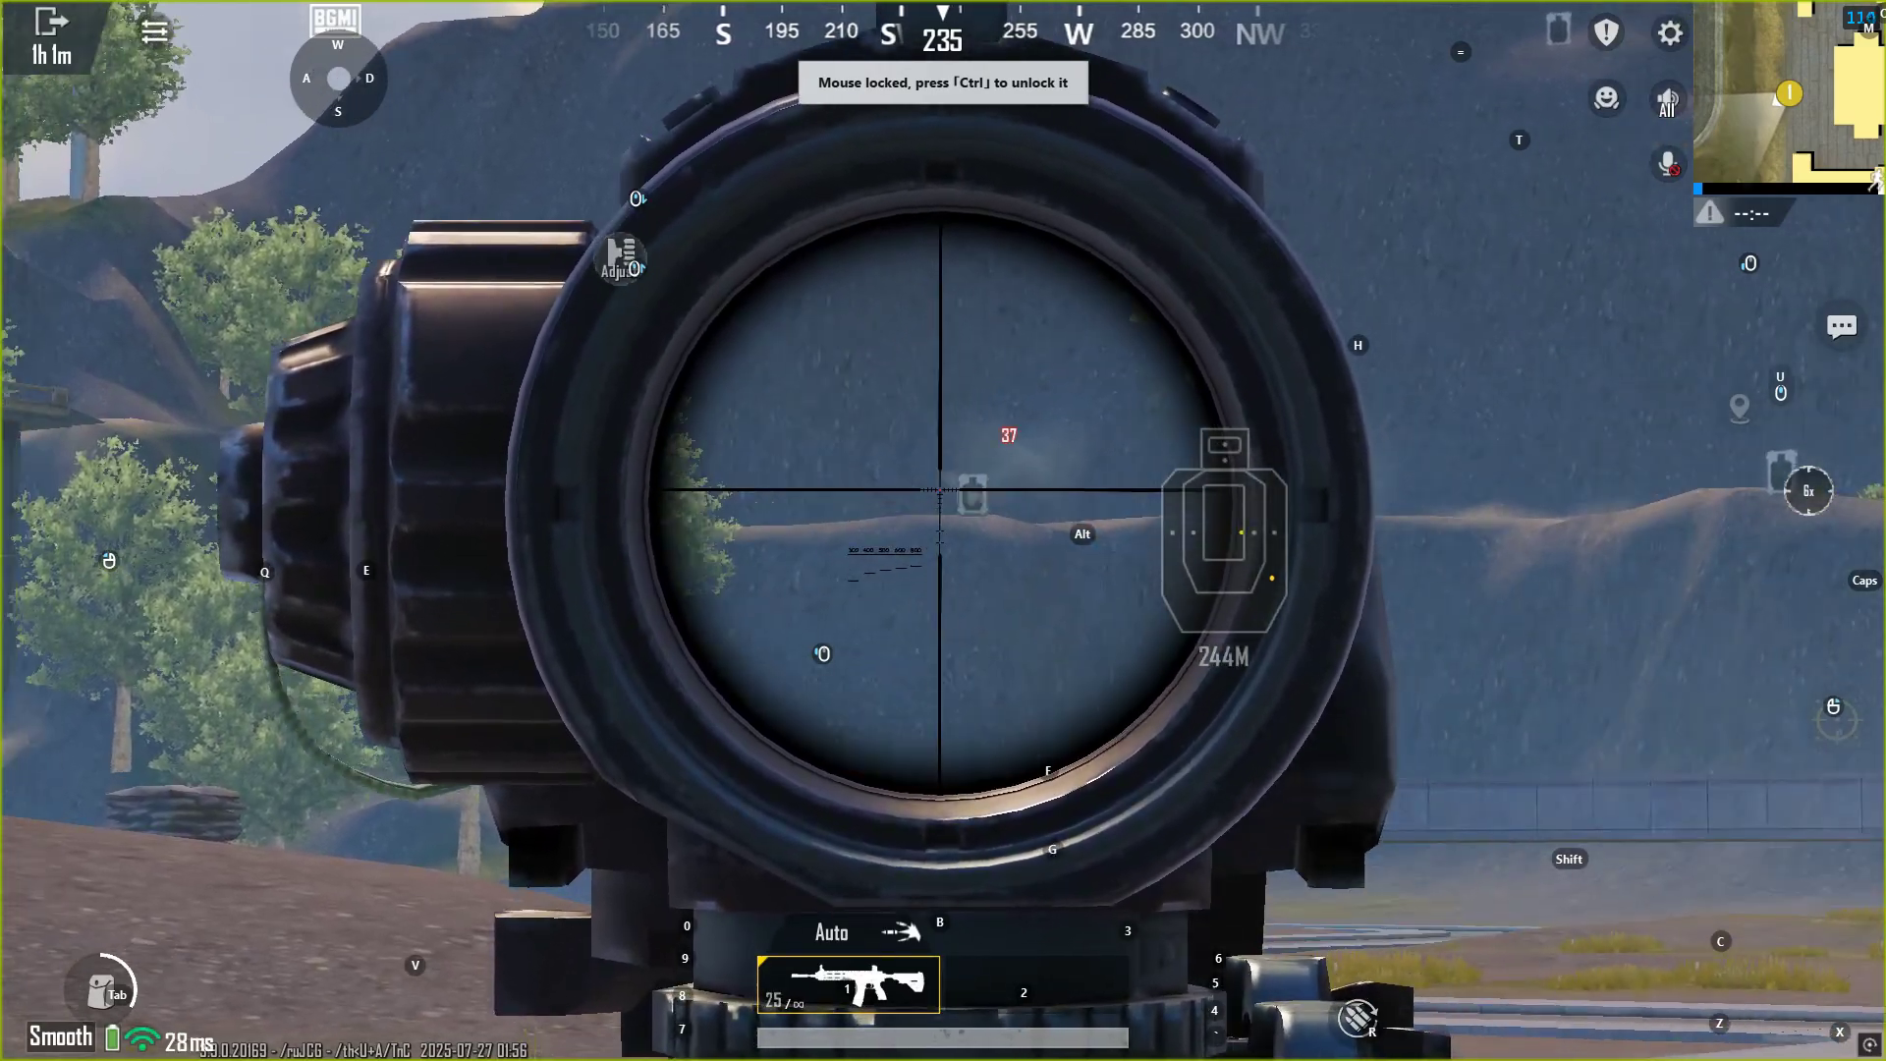
pyautogui.rightClick(605, 286)
pyautogui.press('r')
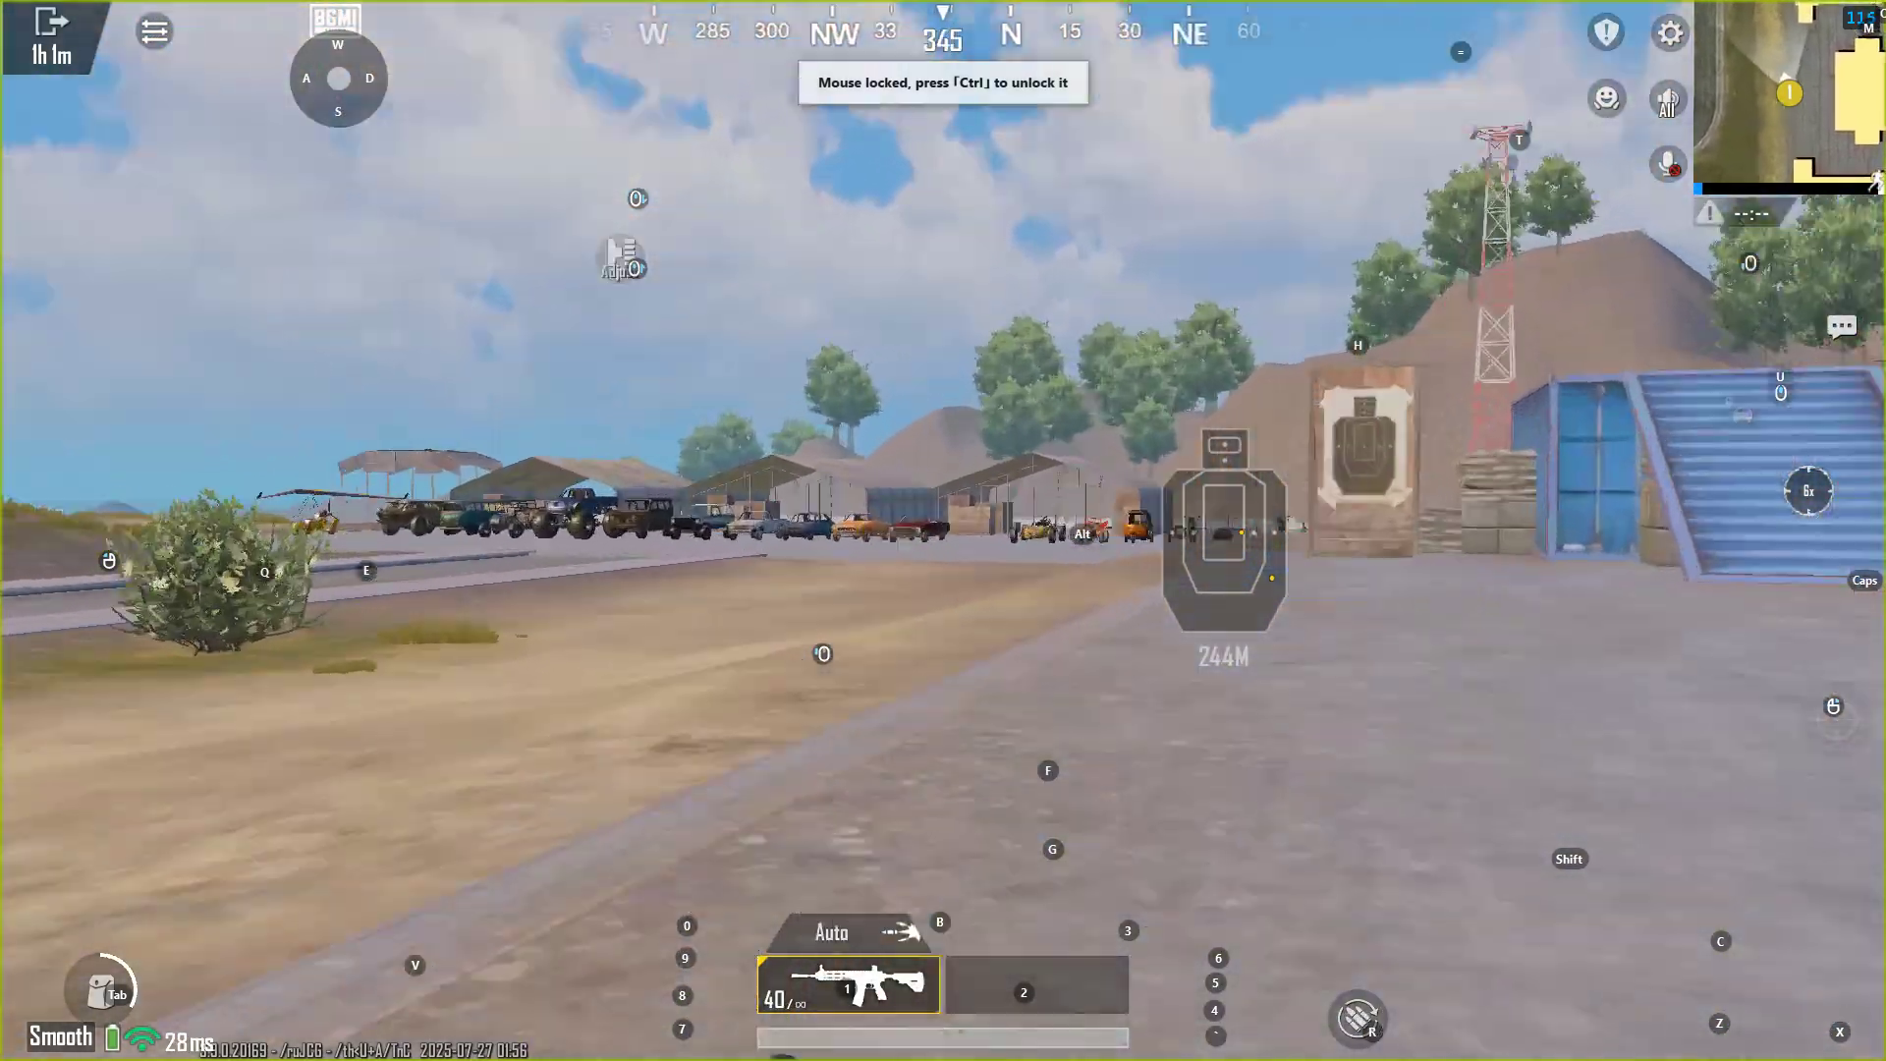
# Fire through the 6x scope towards the parked vehicles and leave the scoped view
pyautogui.rightClick(605, 286)
pyautogui.click(605, 286)
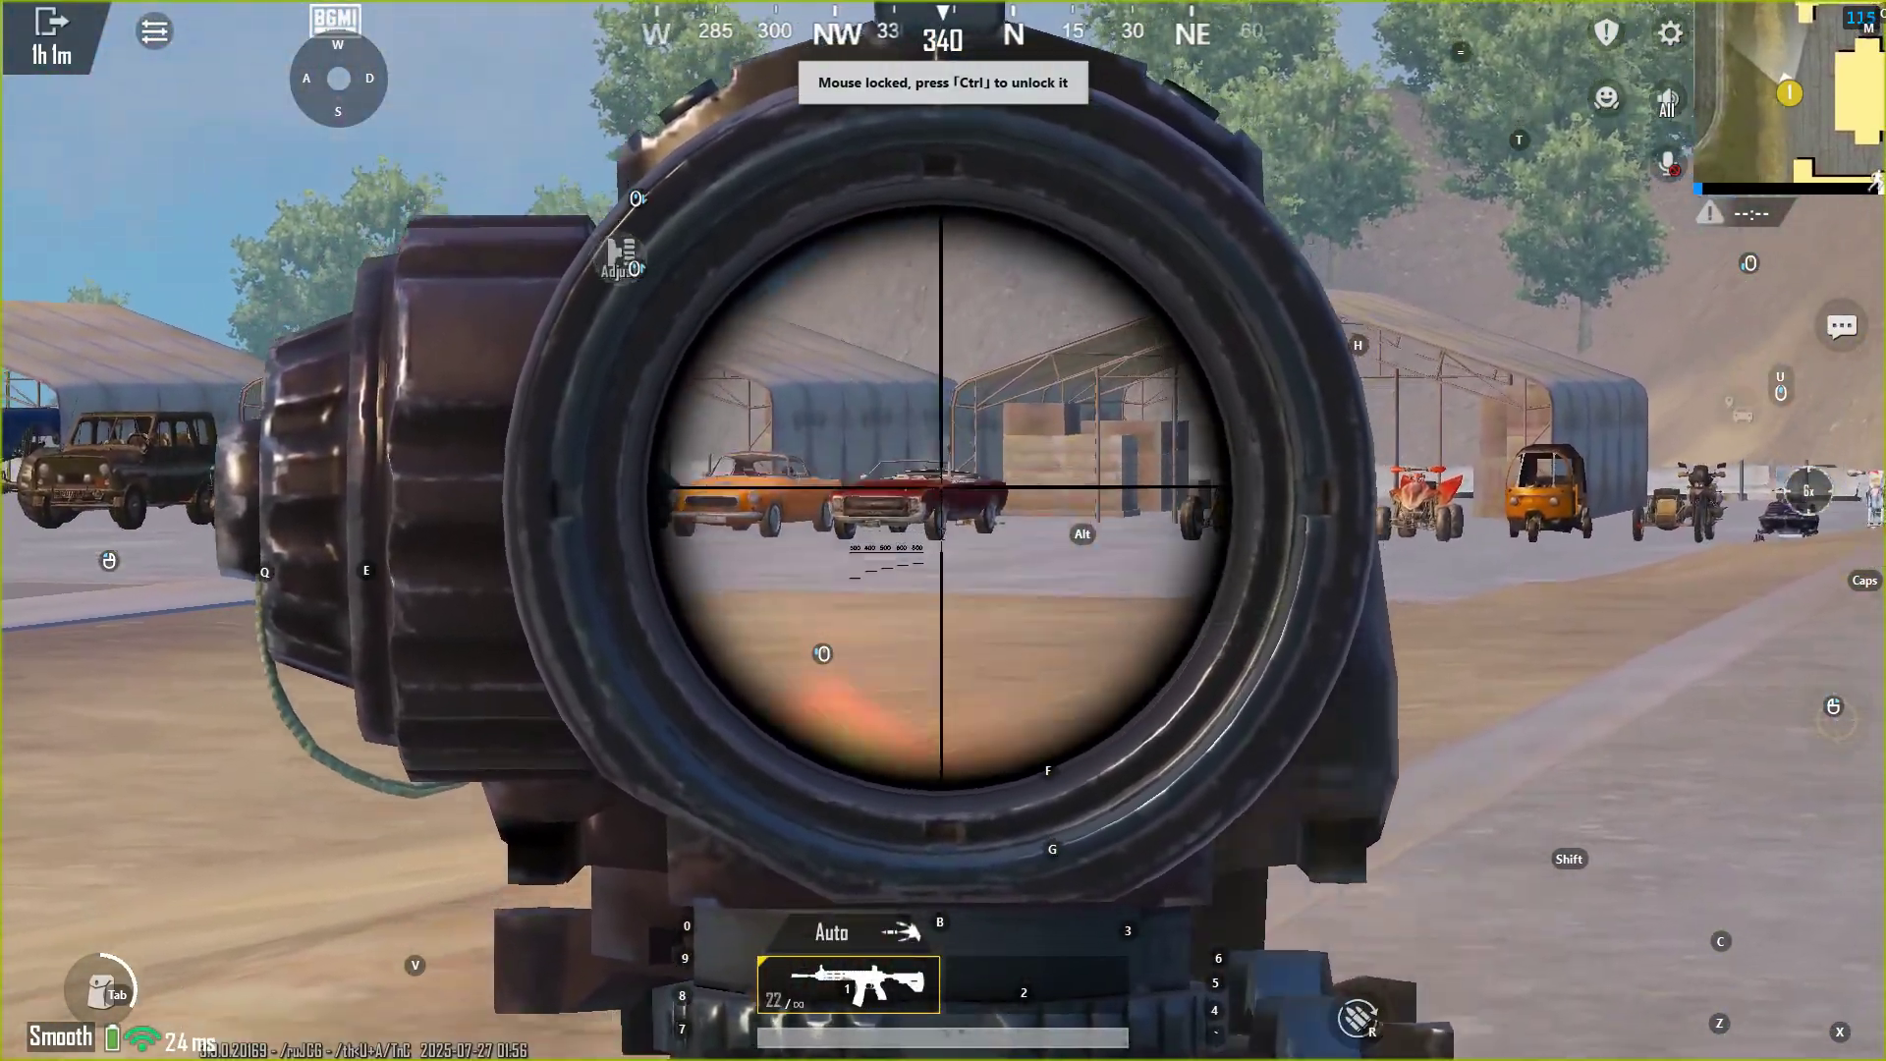
pyautogui.rightClick(605, 287)
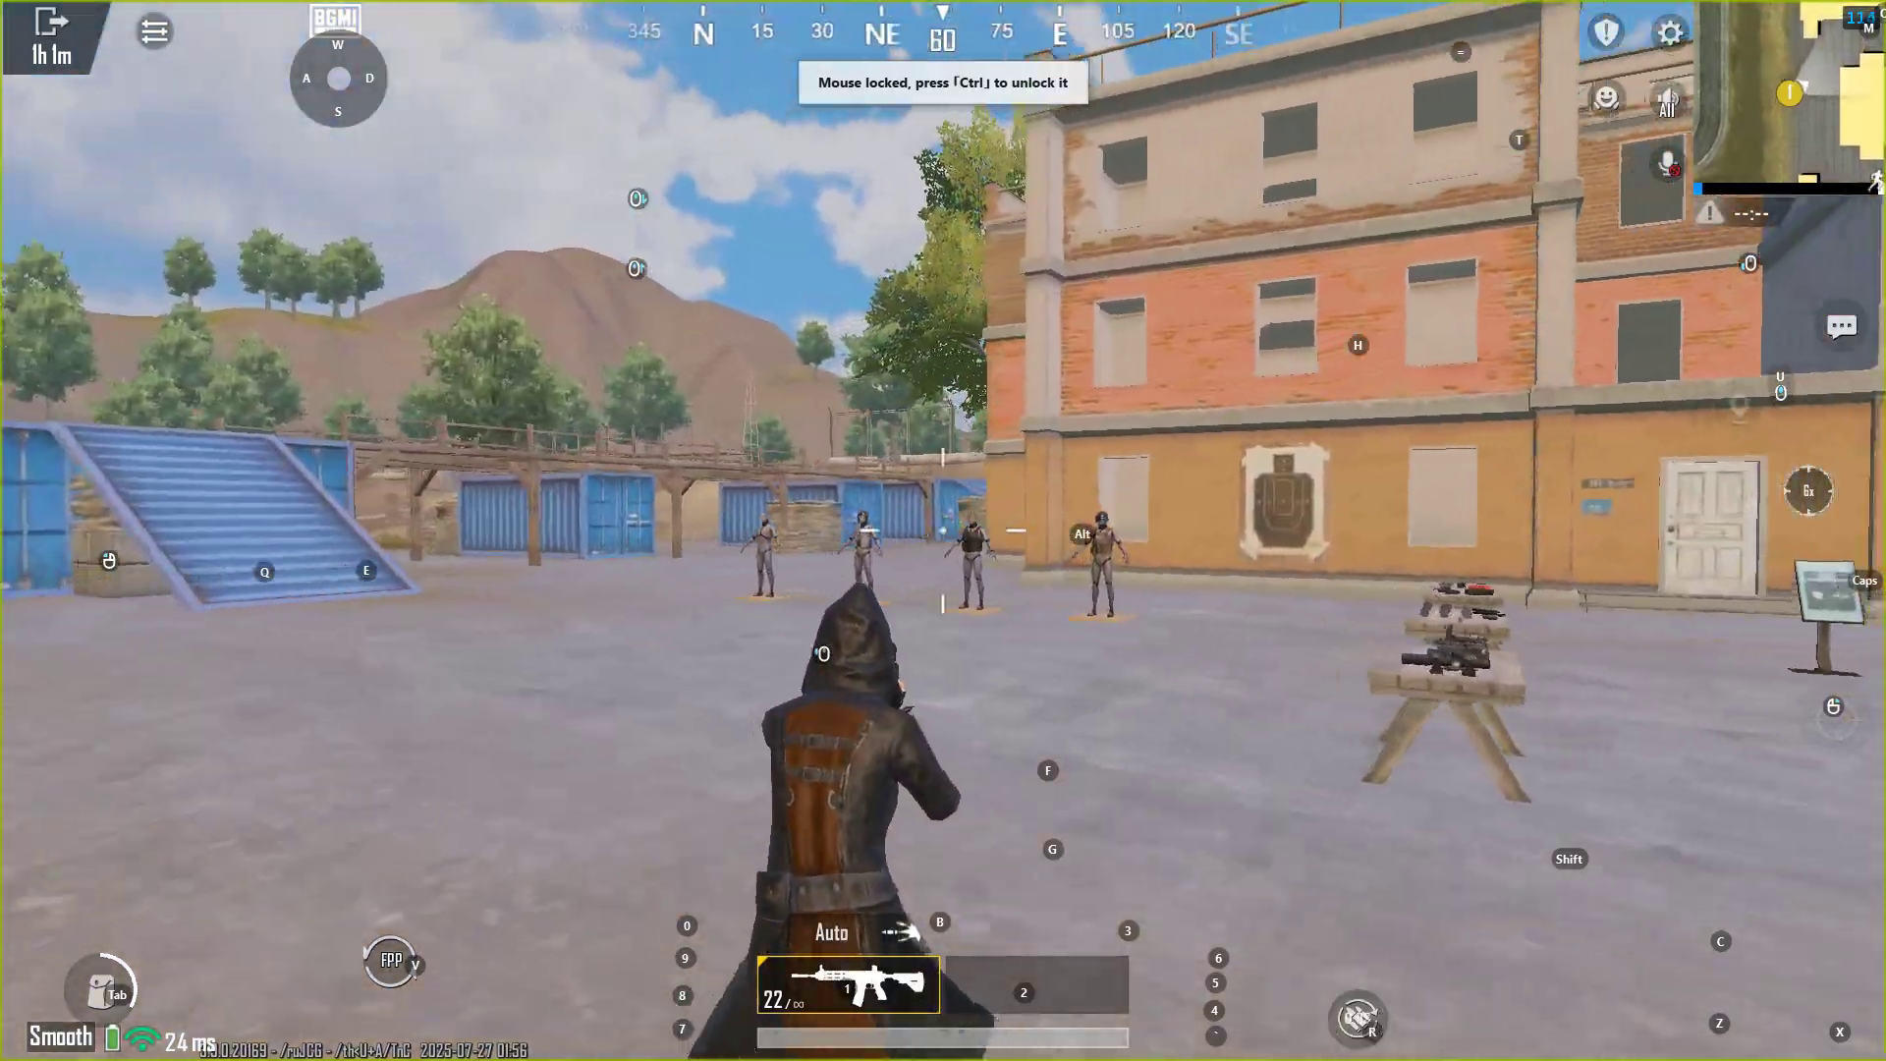
pyautogui.rightClick(605, 287)
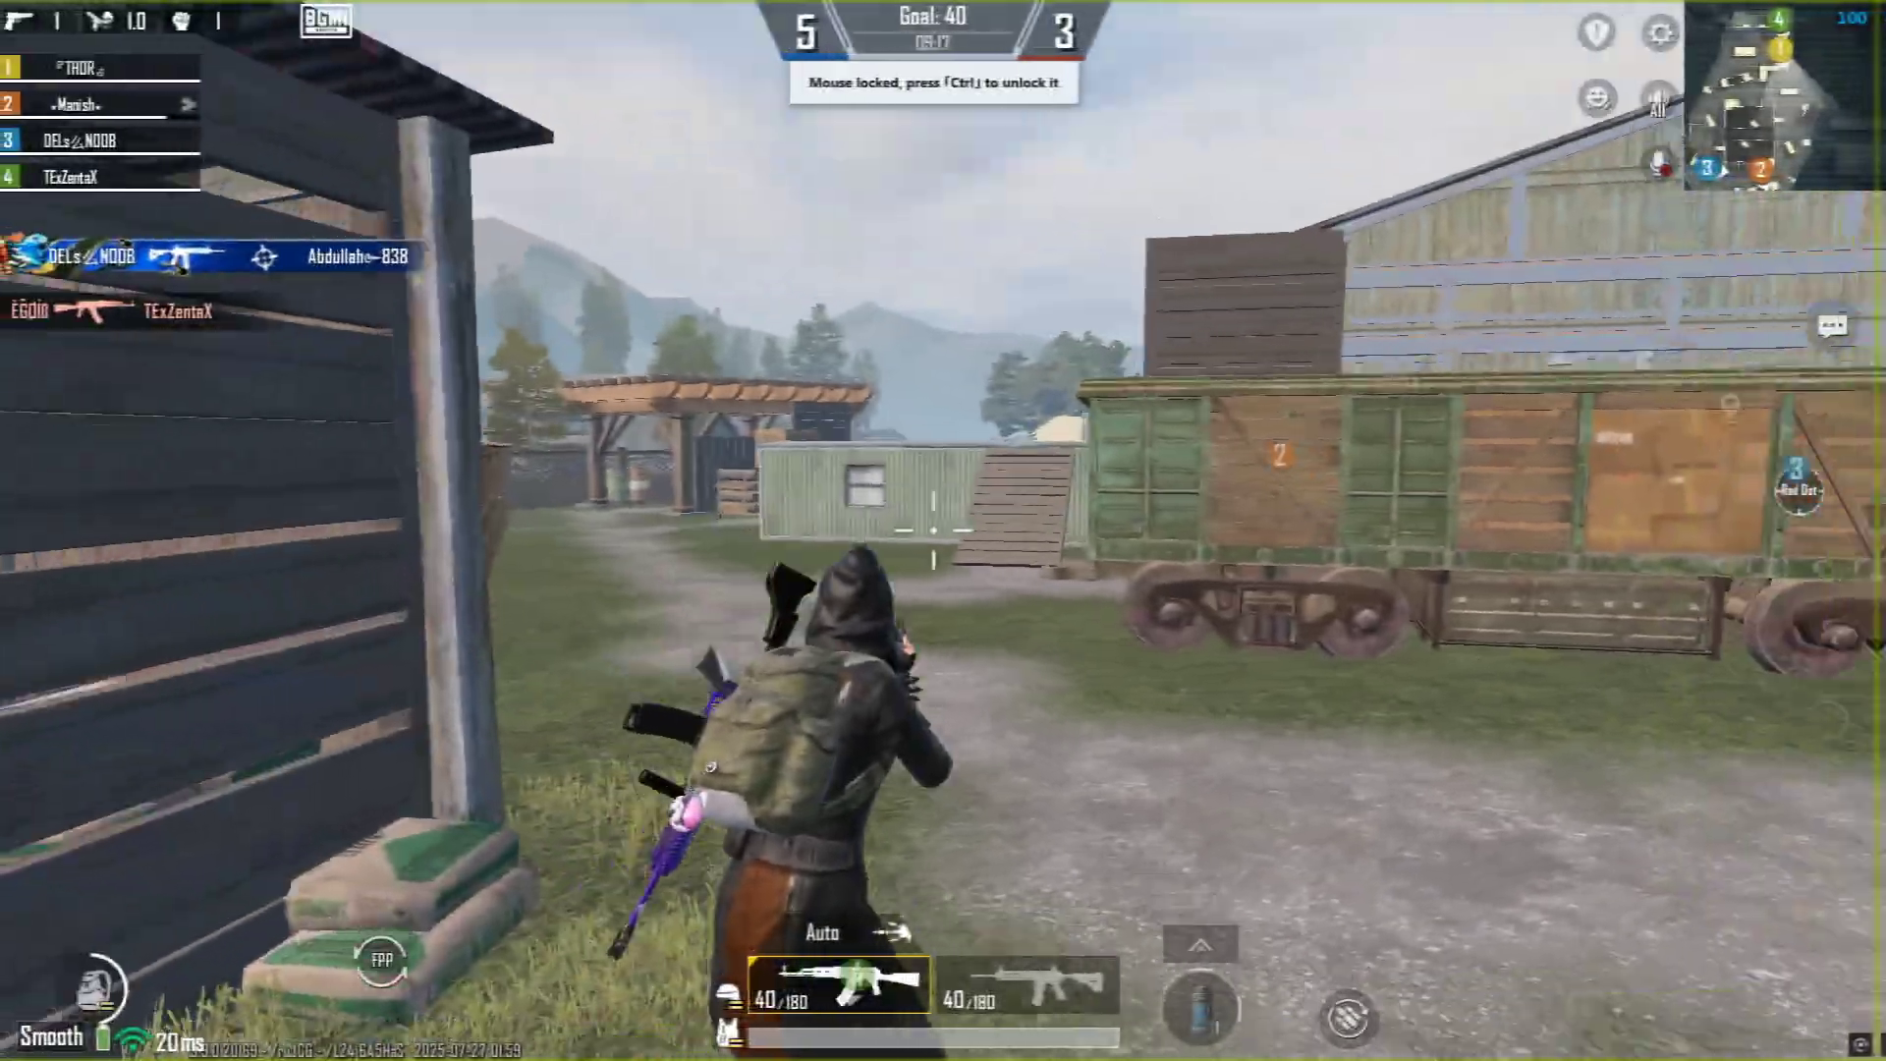
# Advance through the team deathmatch map past the containers to the concrete barrier, reloading the rifle on the way
pyautogui.press('z')
pyautogui.press('w')
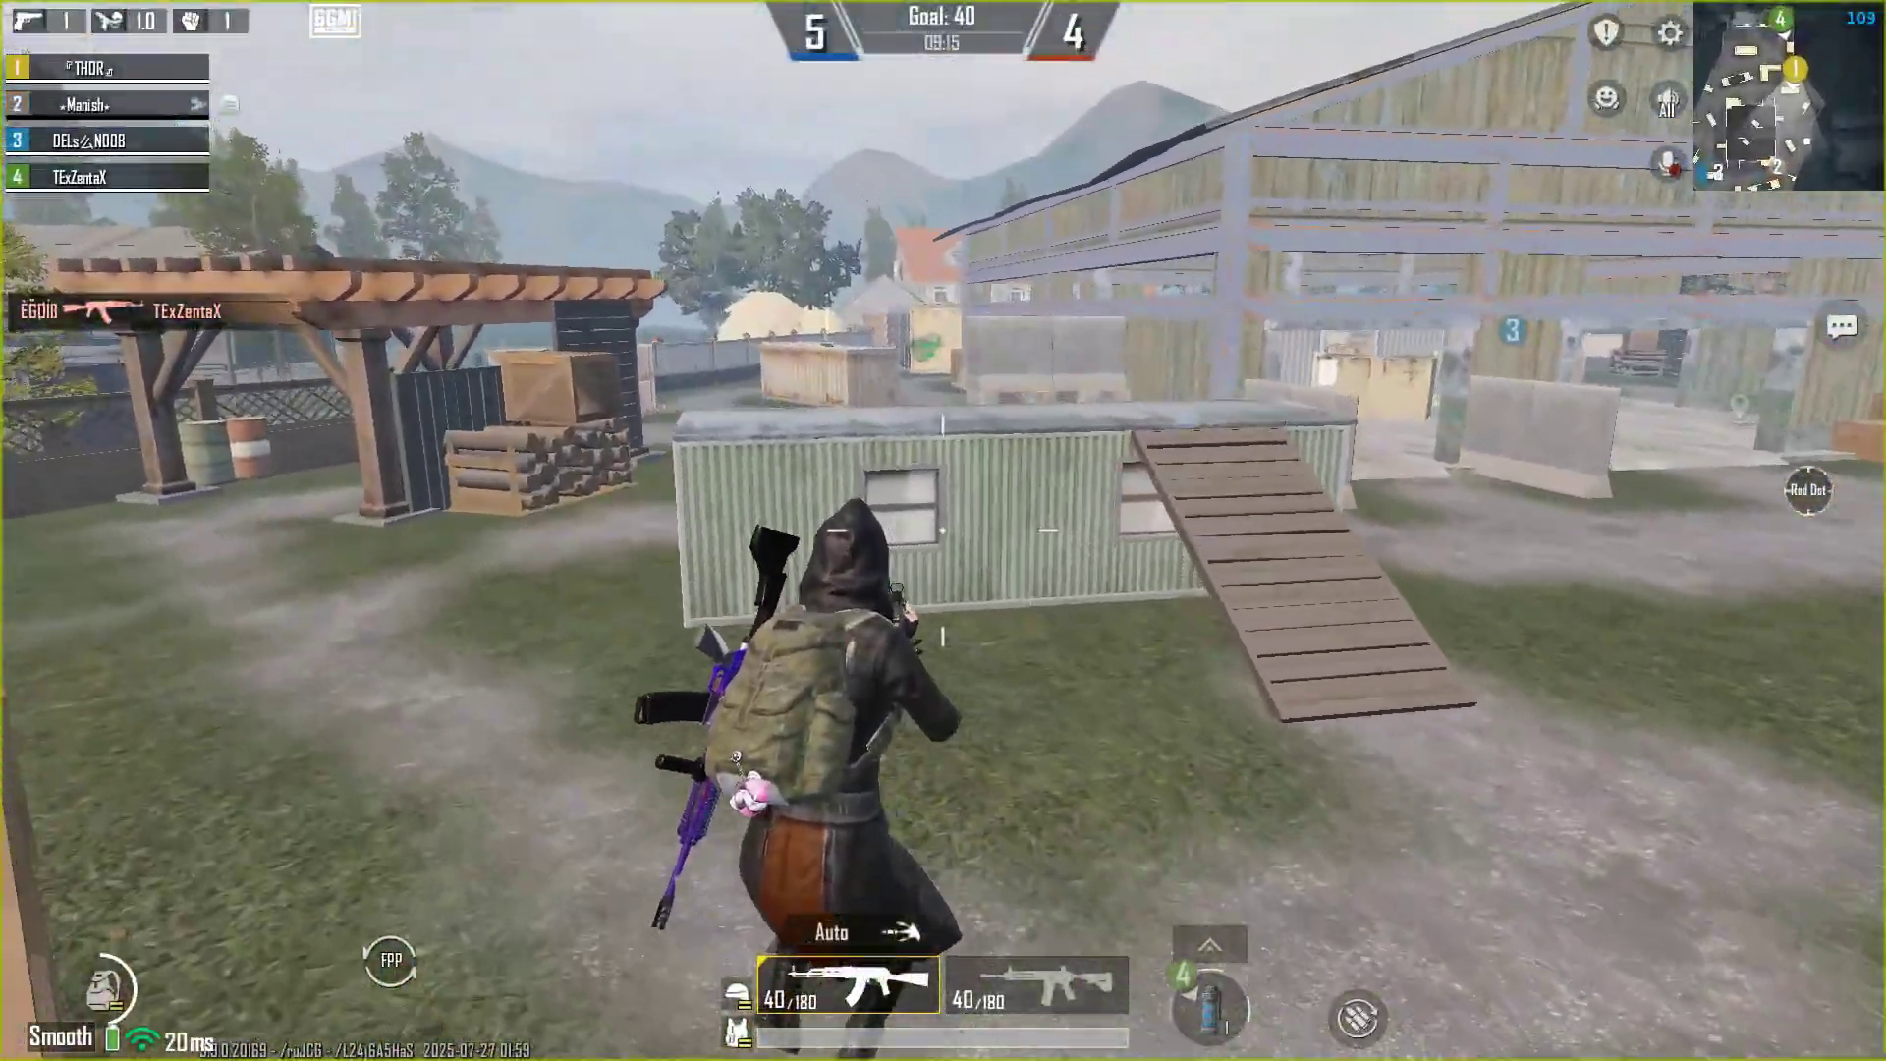
pyautogui.press('z')
pyautogui.press('z')
pyautogui.press('w')
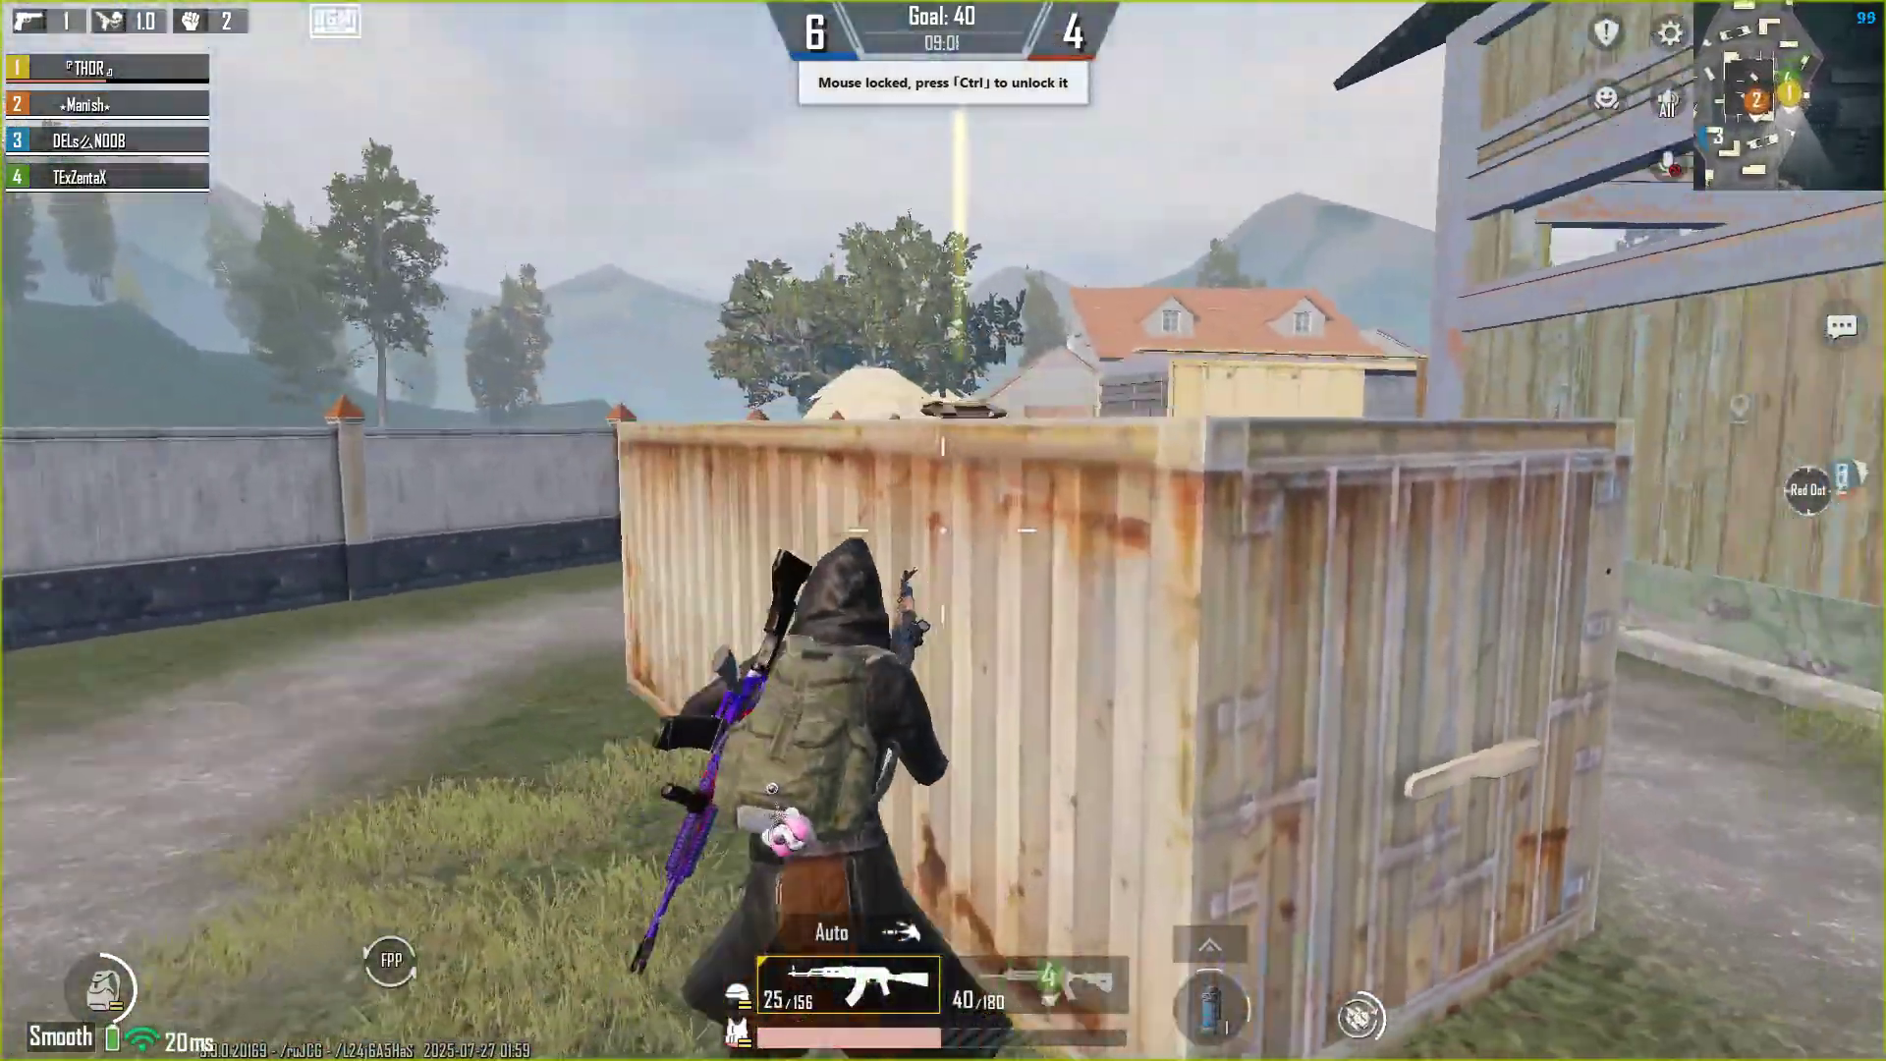
pyautogui.press('r')
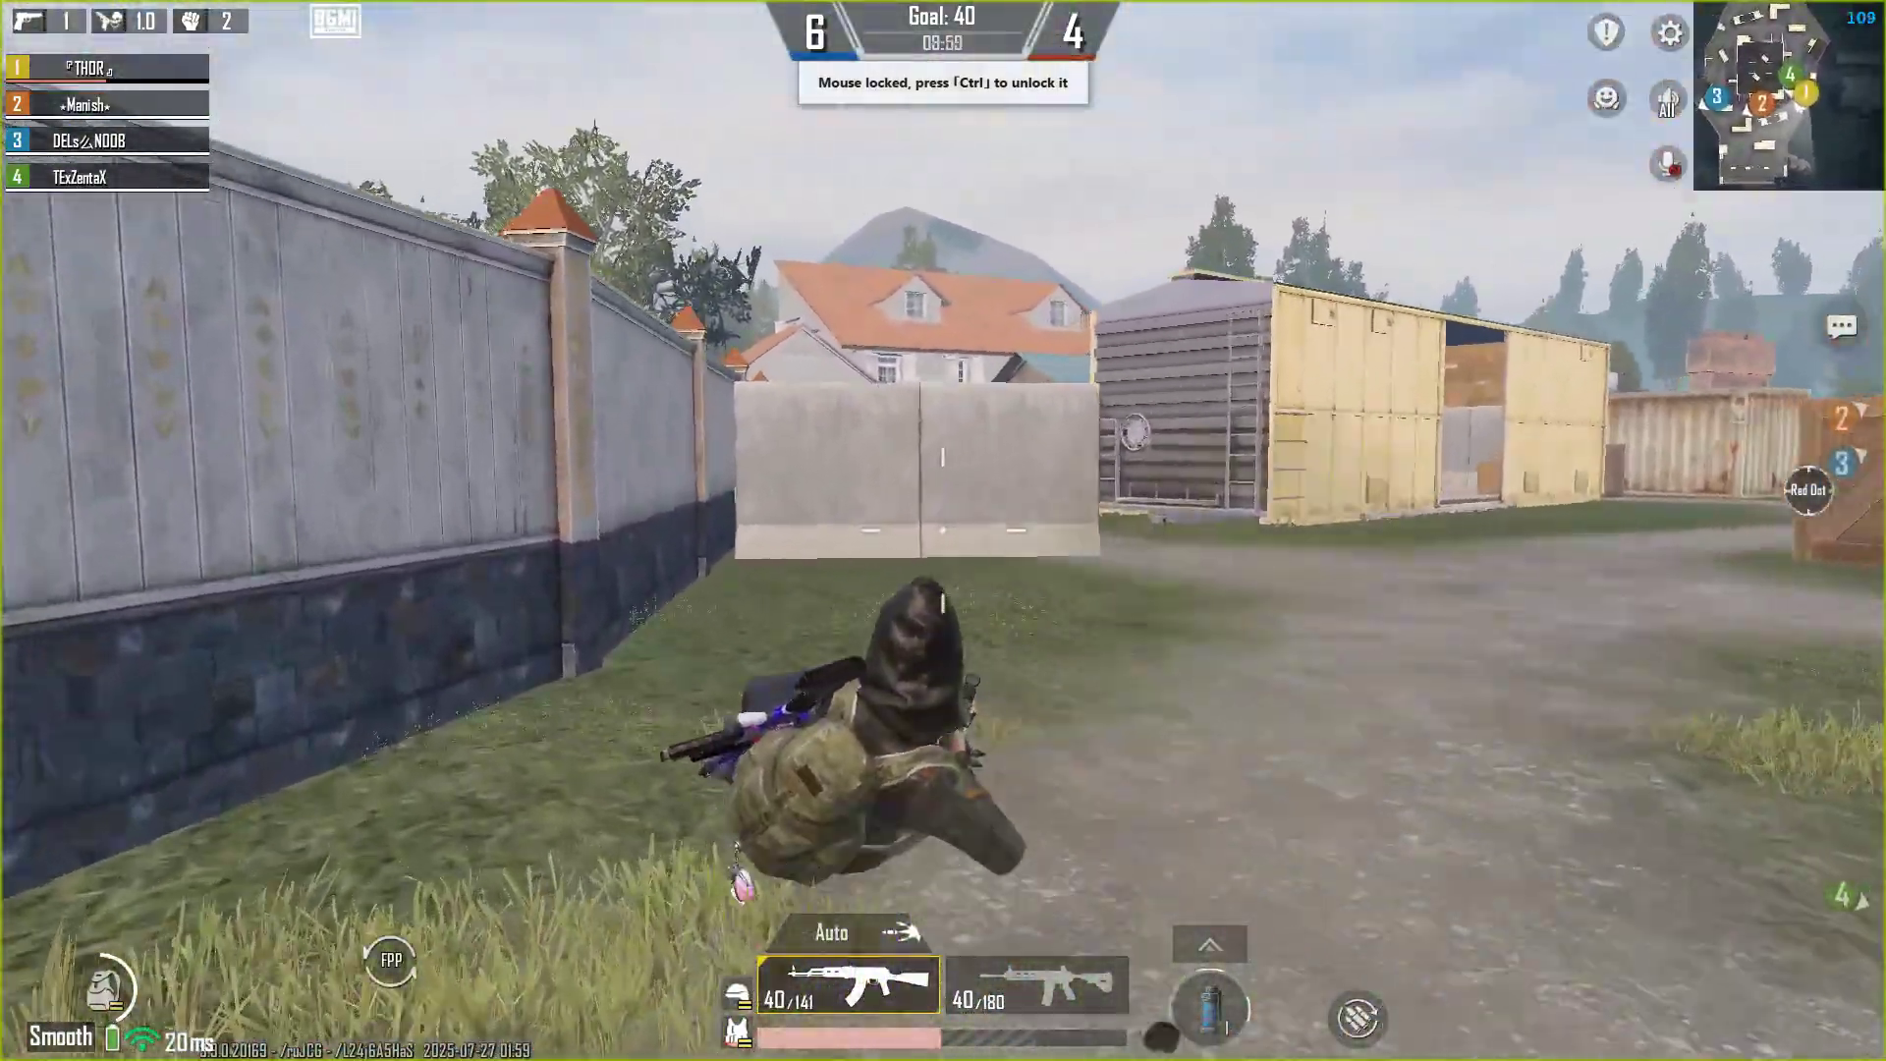
pyautogui.press('w')
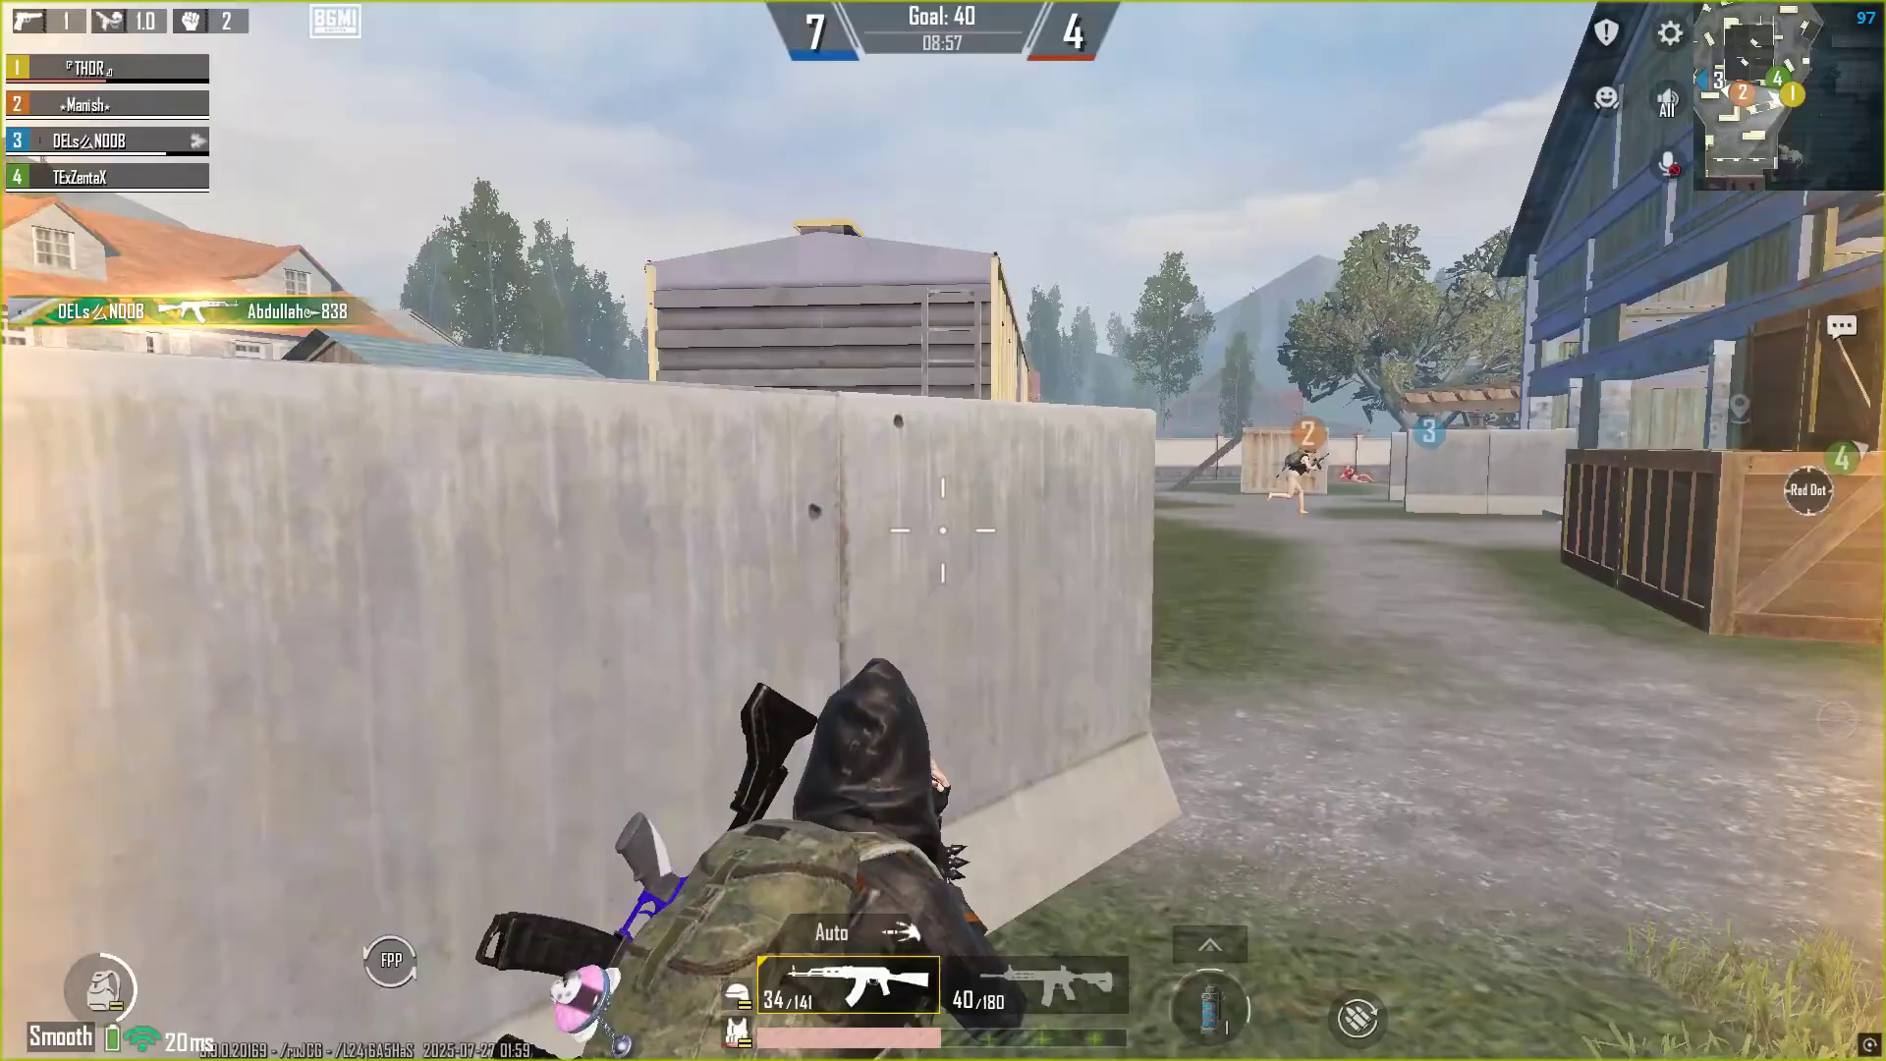
# Fire bursts through the red dot sight beside the concrete barrier, reloading between them
pyautogui.rightClick(943, 531)
pyautogui.click(943, 530)
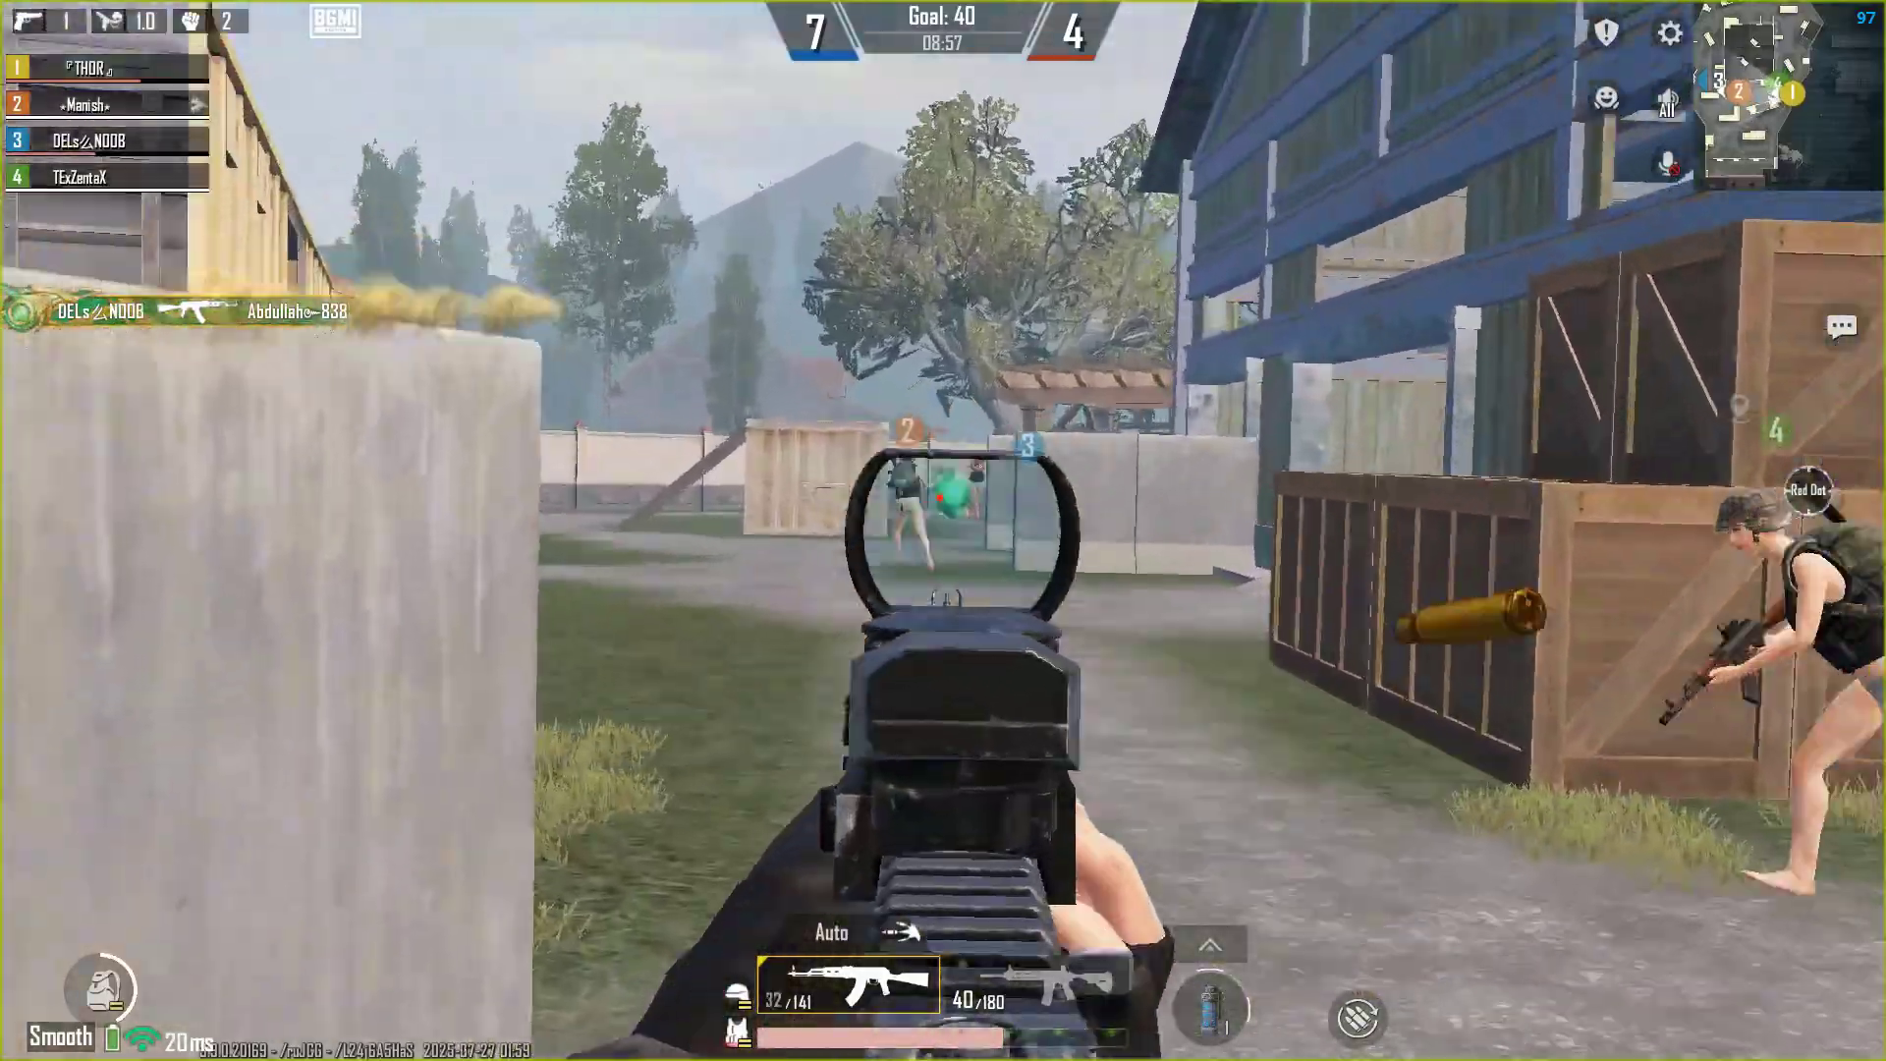
pyautogui.click(942, 530)
pyautogui.rightClick(943, 530)
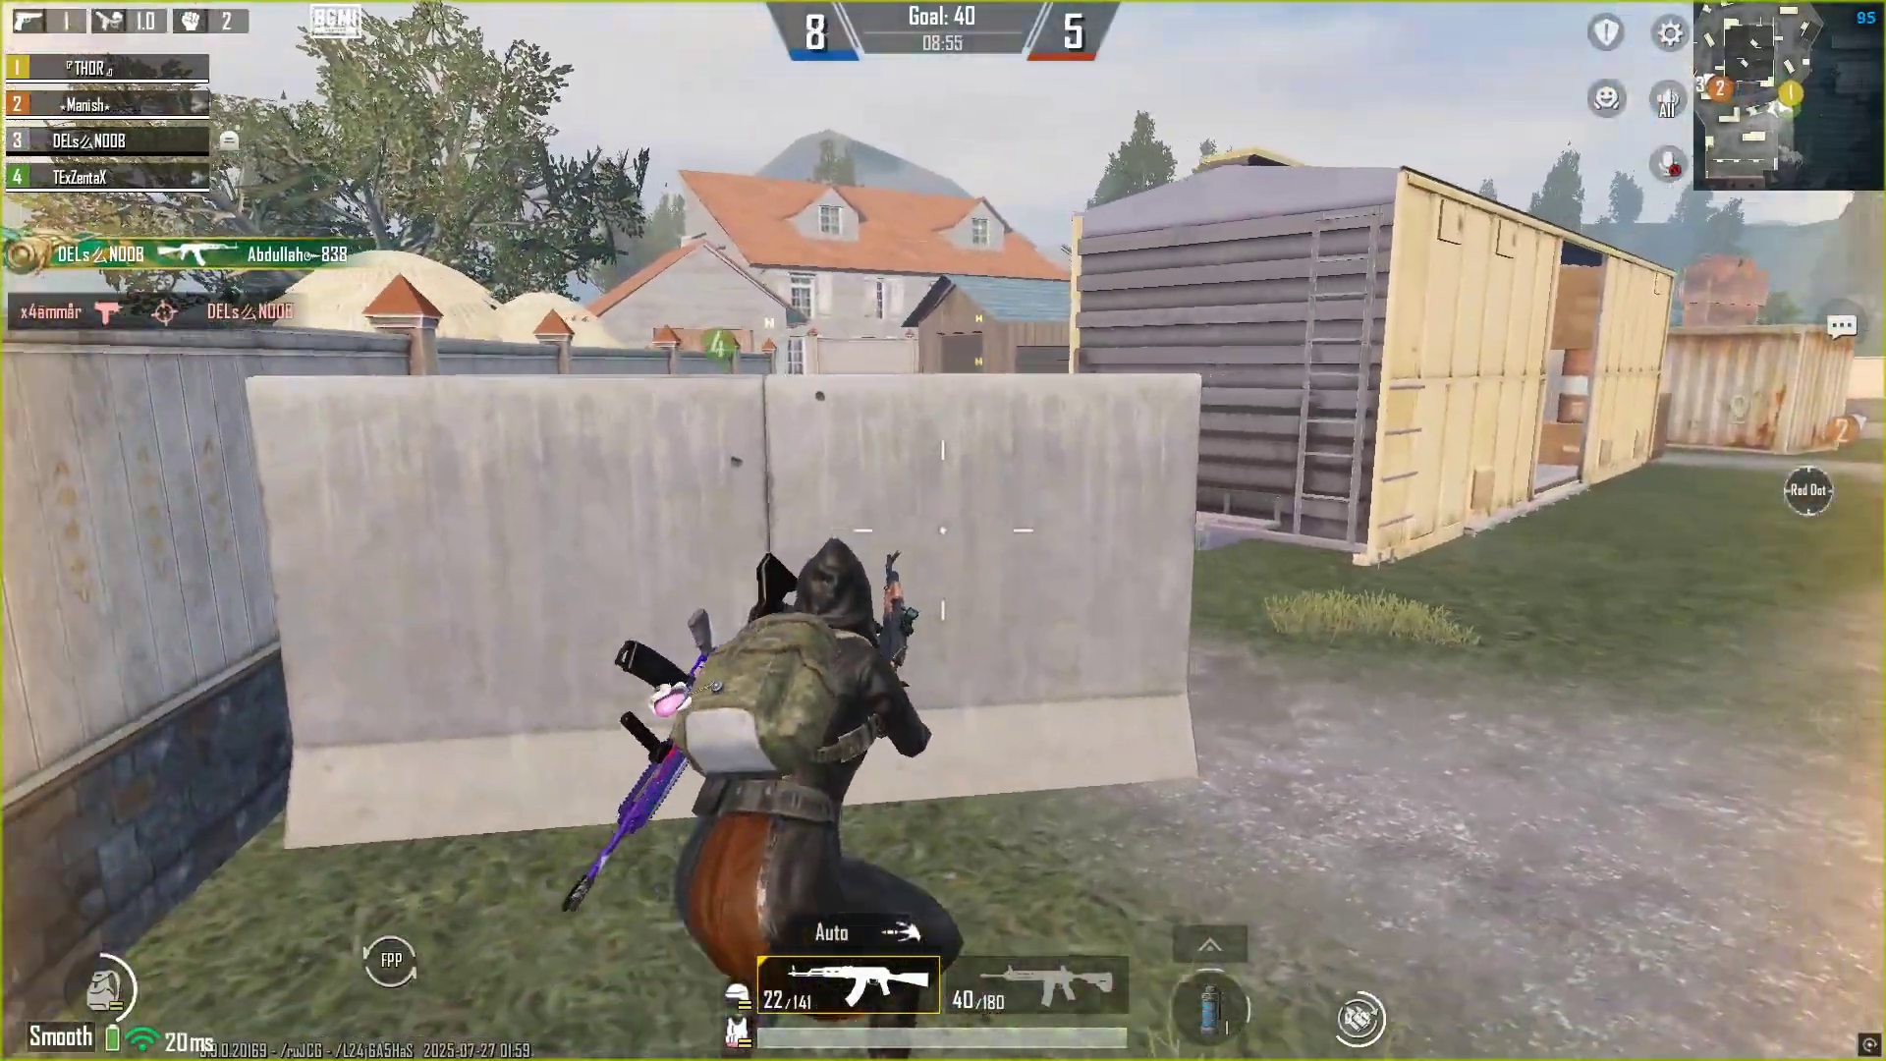
pyautogui.press('r')
pyautogui.rightClick(943, 530)
pyautogui.click(943, 530)
pyautogui.rightClick(943, 531)
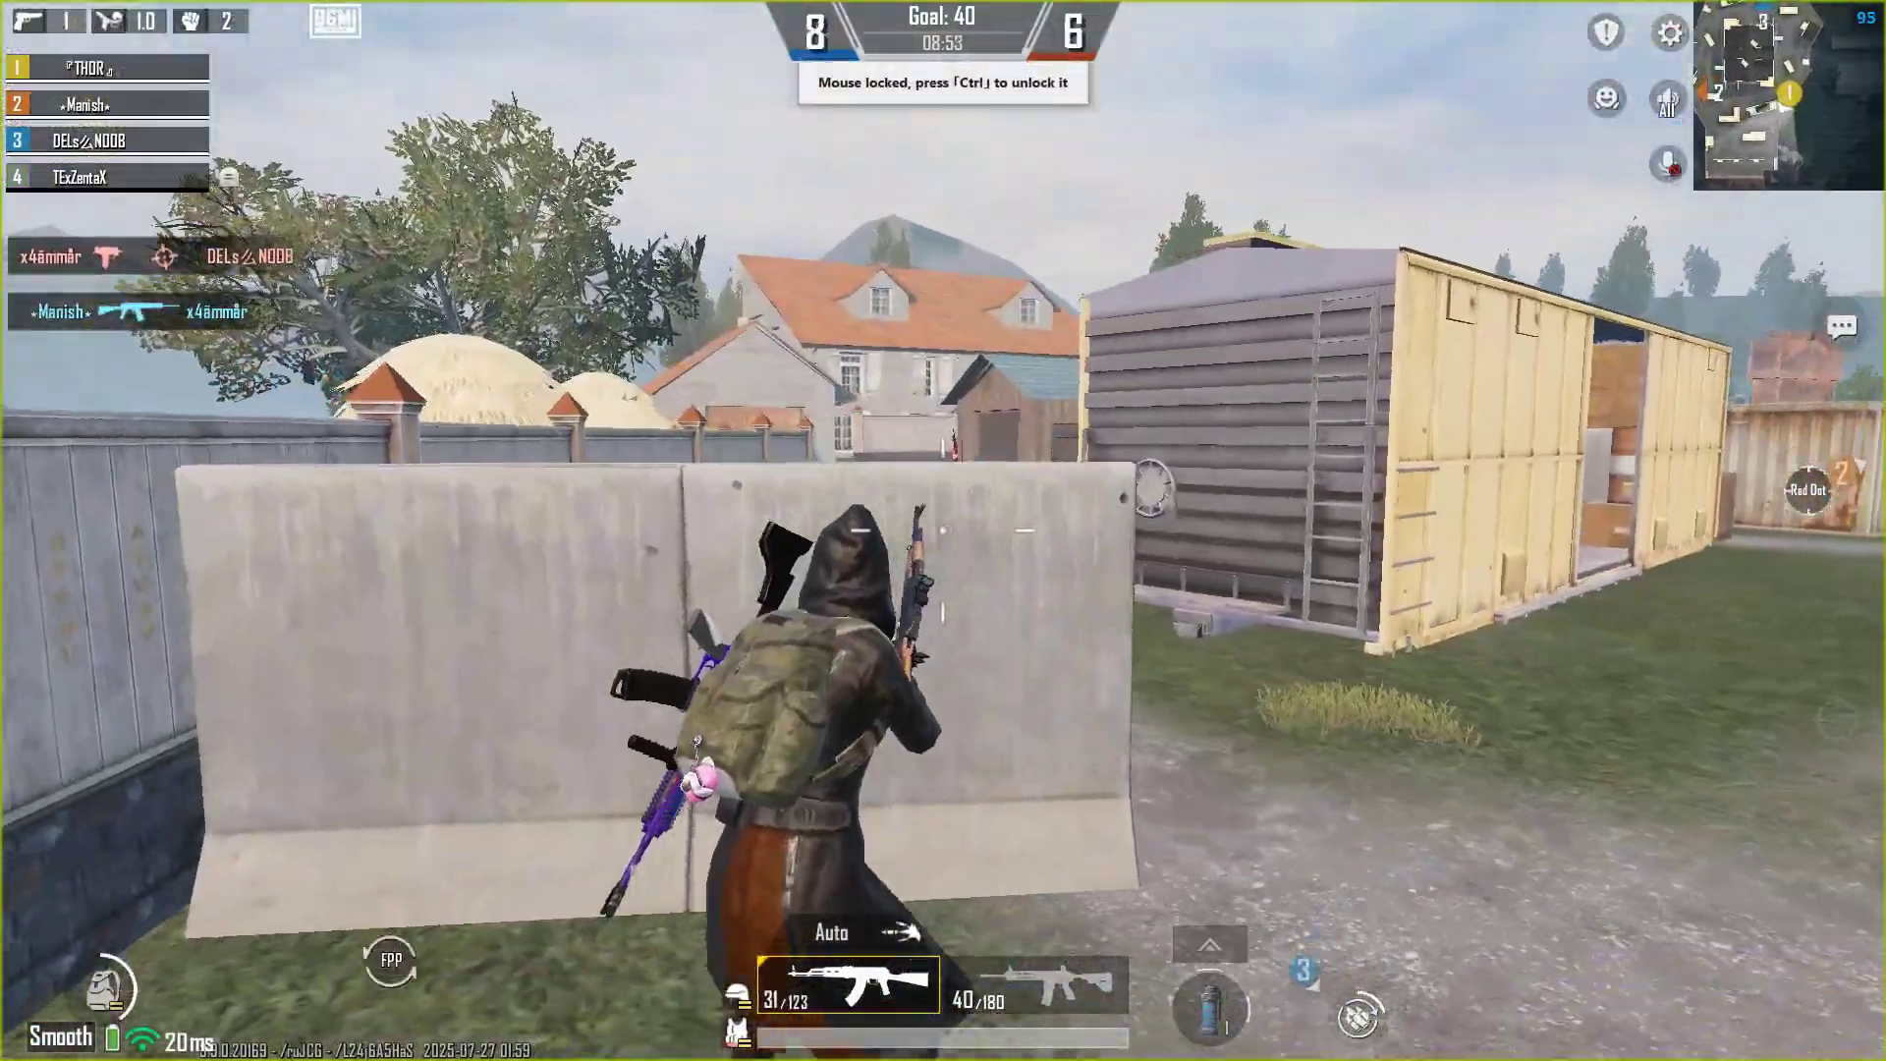
# Reload and advance from the barrier along the yellow railcar, firing bursts through the red dot sight
pyautogui.press('w')
pyautogui.press('r')
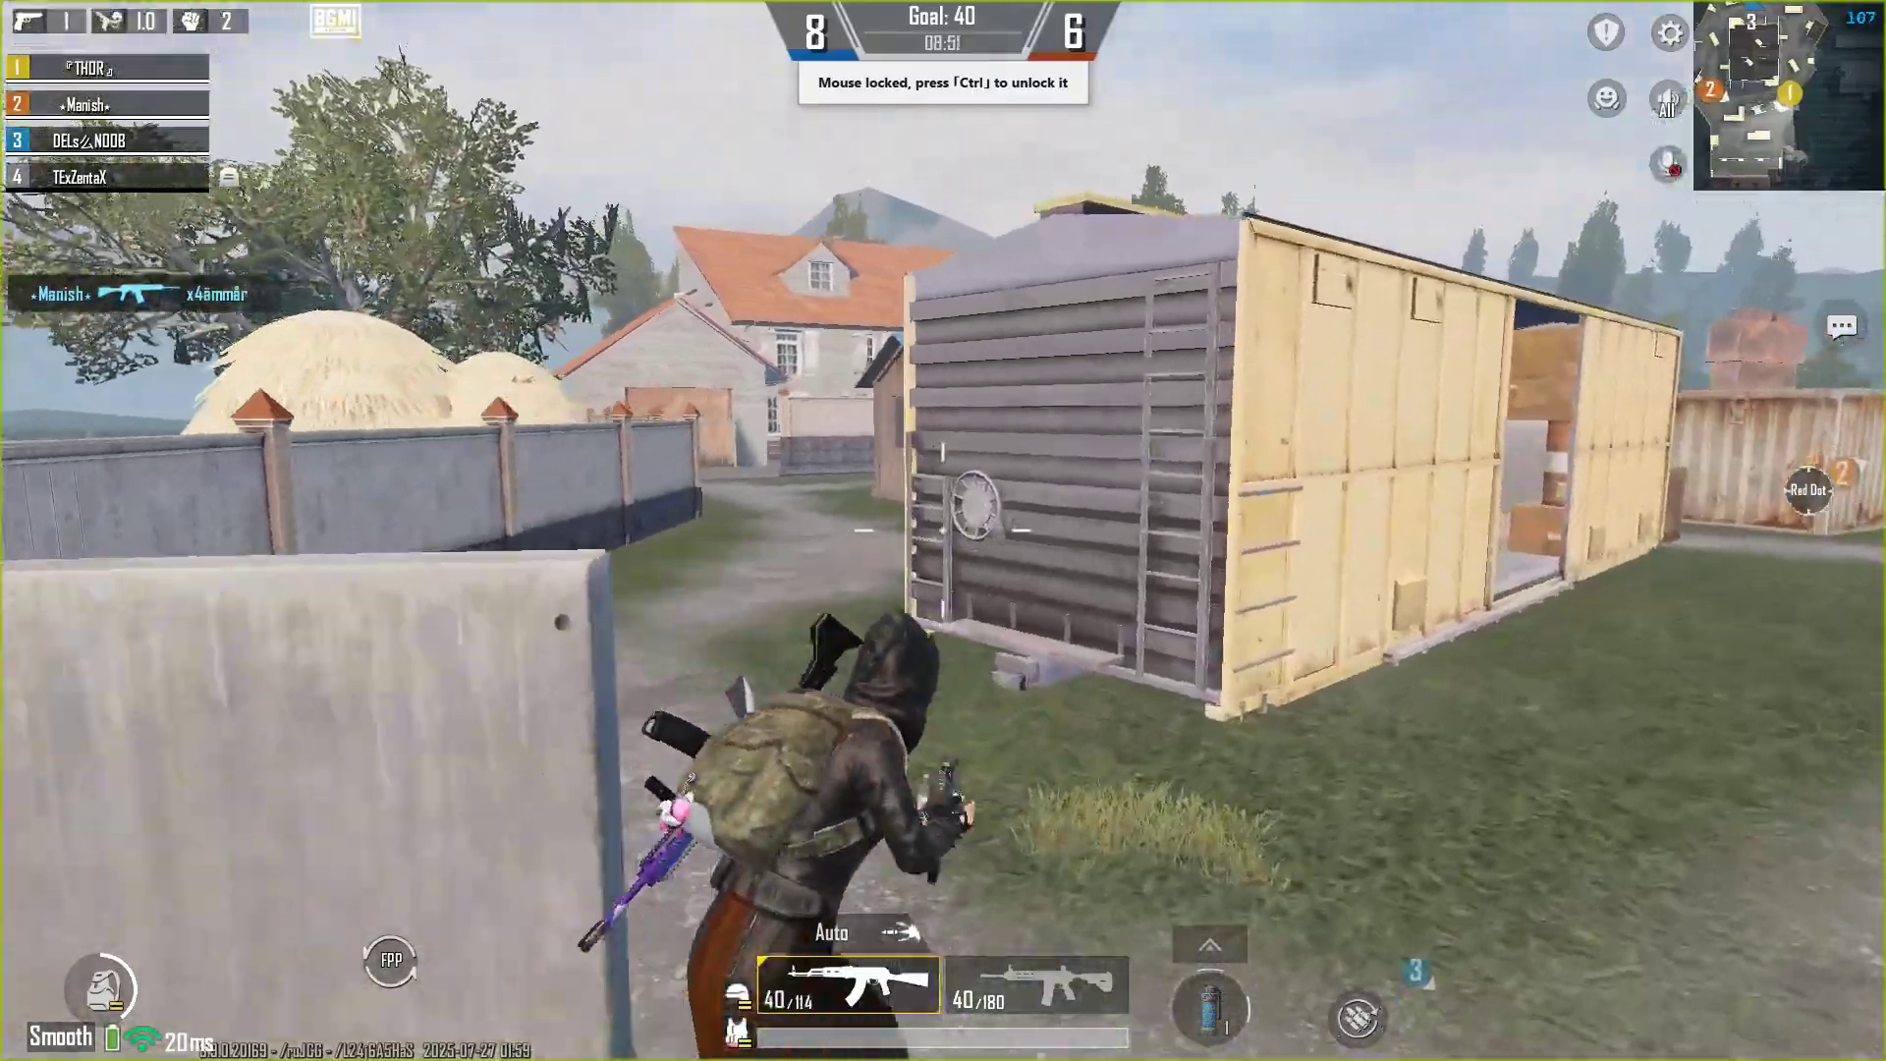
pyautogui.rightClick(943, 531)
pyautogui.click(943, 530)
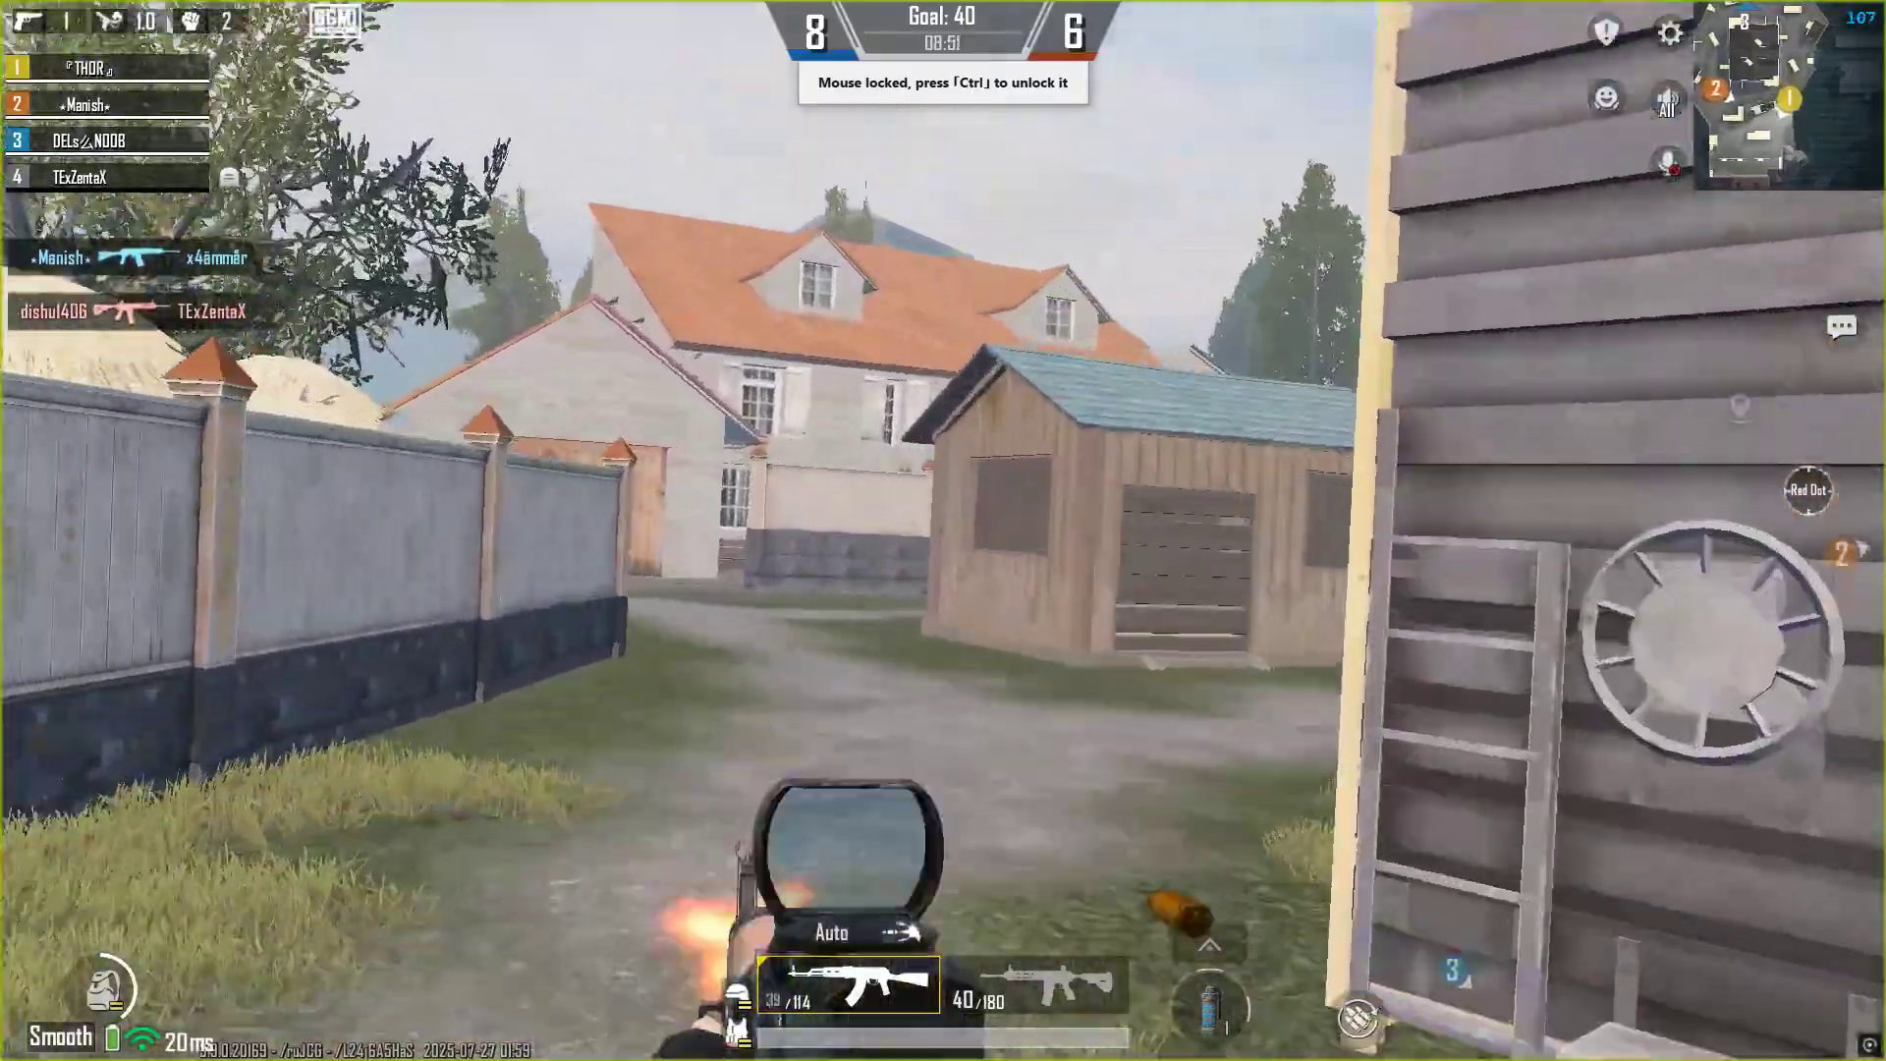
pyautogui.click(943, 531)
pyautogui.rightClick(943, 530)
pyautogui.press('w')
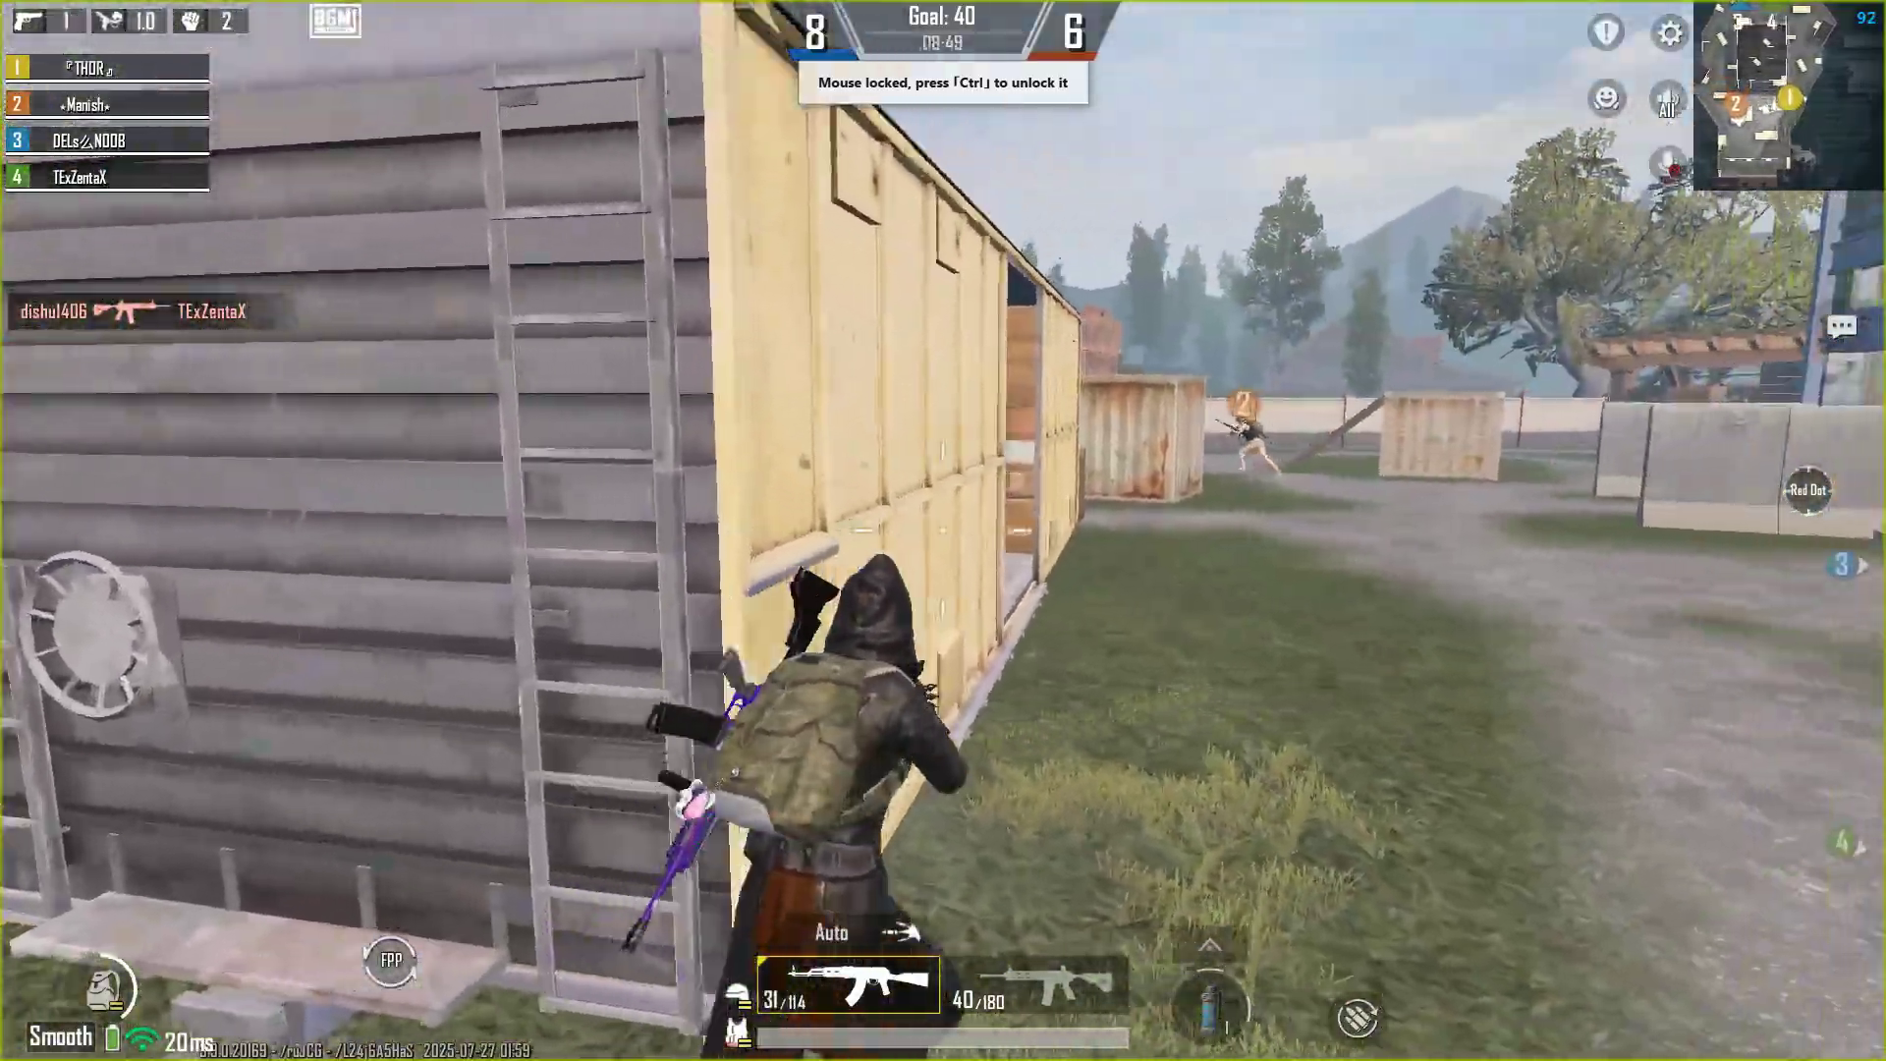
pyautogui.press('w')
pyautogui.rightClick(943, 530)
pyautogui.click(943, 531)
pyautogui.rightClick(943, 530)
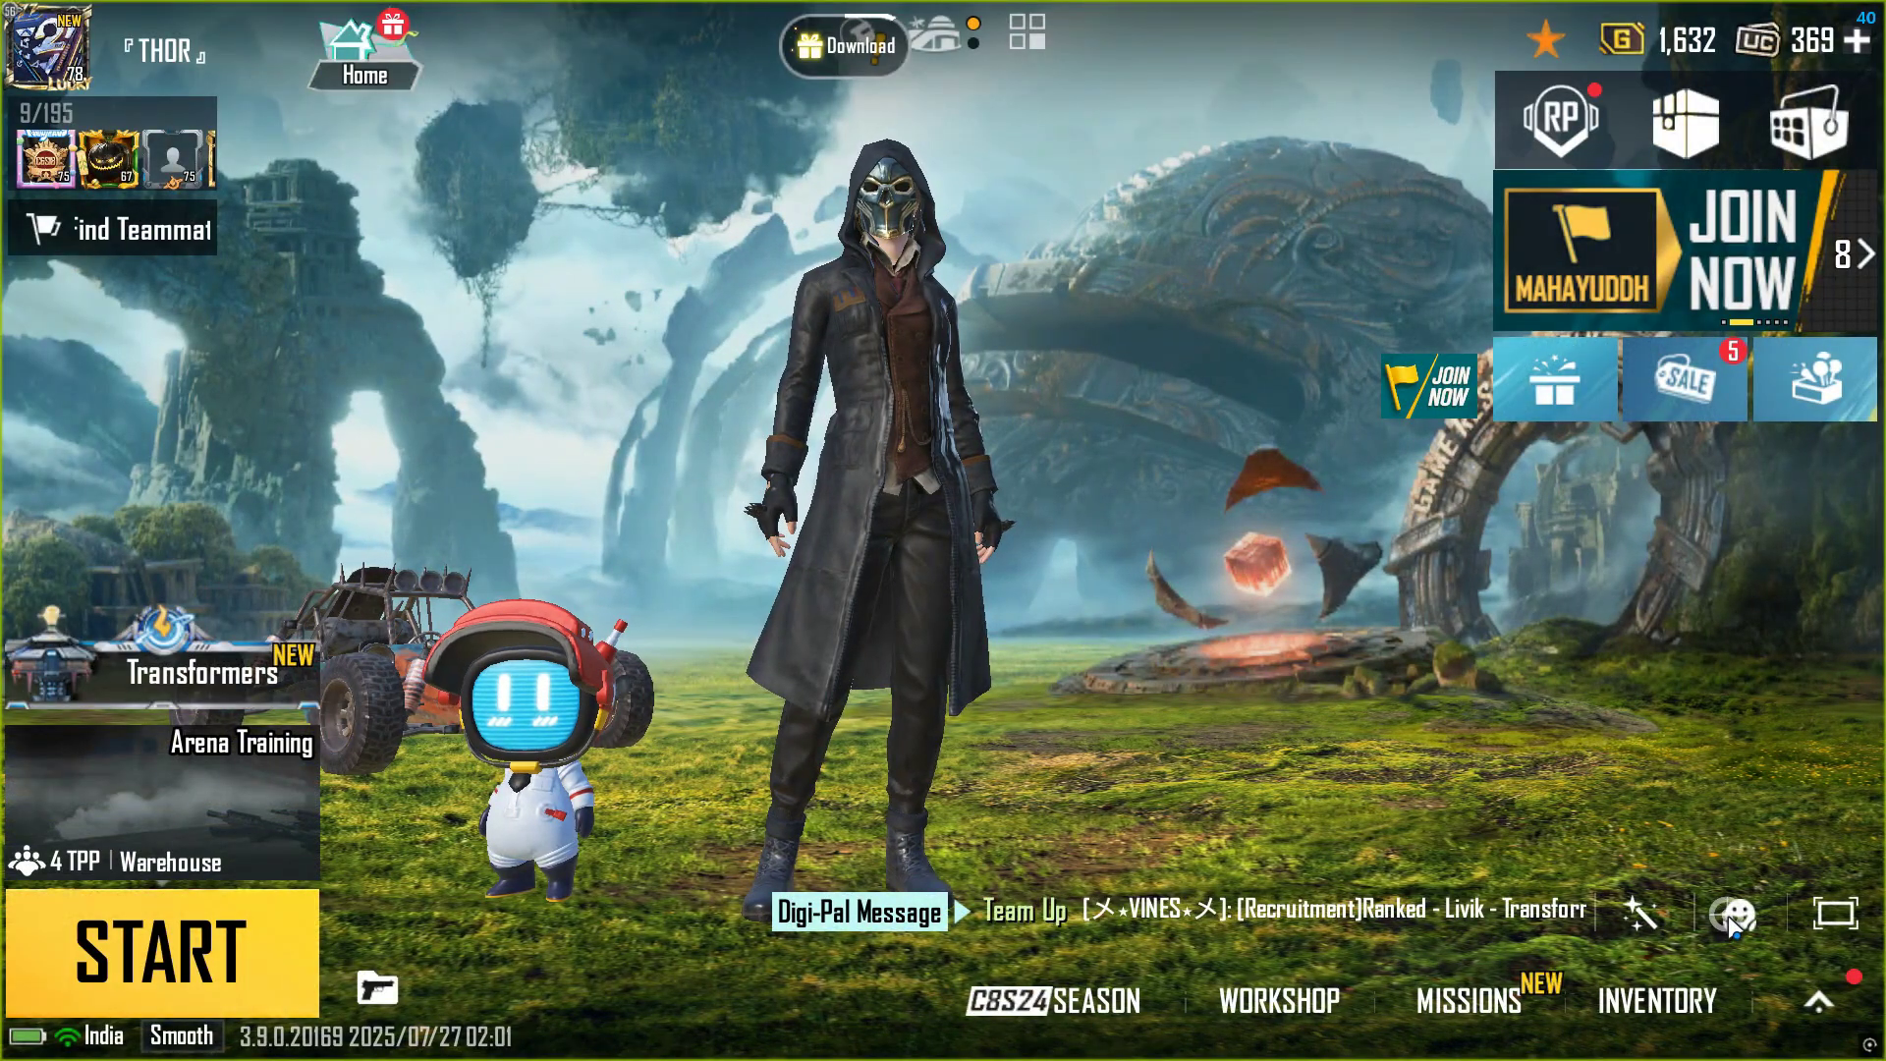
# Play the waving emote on the lobby character and browse the further character actions
pyautogui.click(1728, 915)
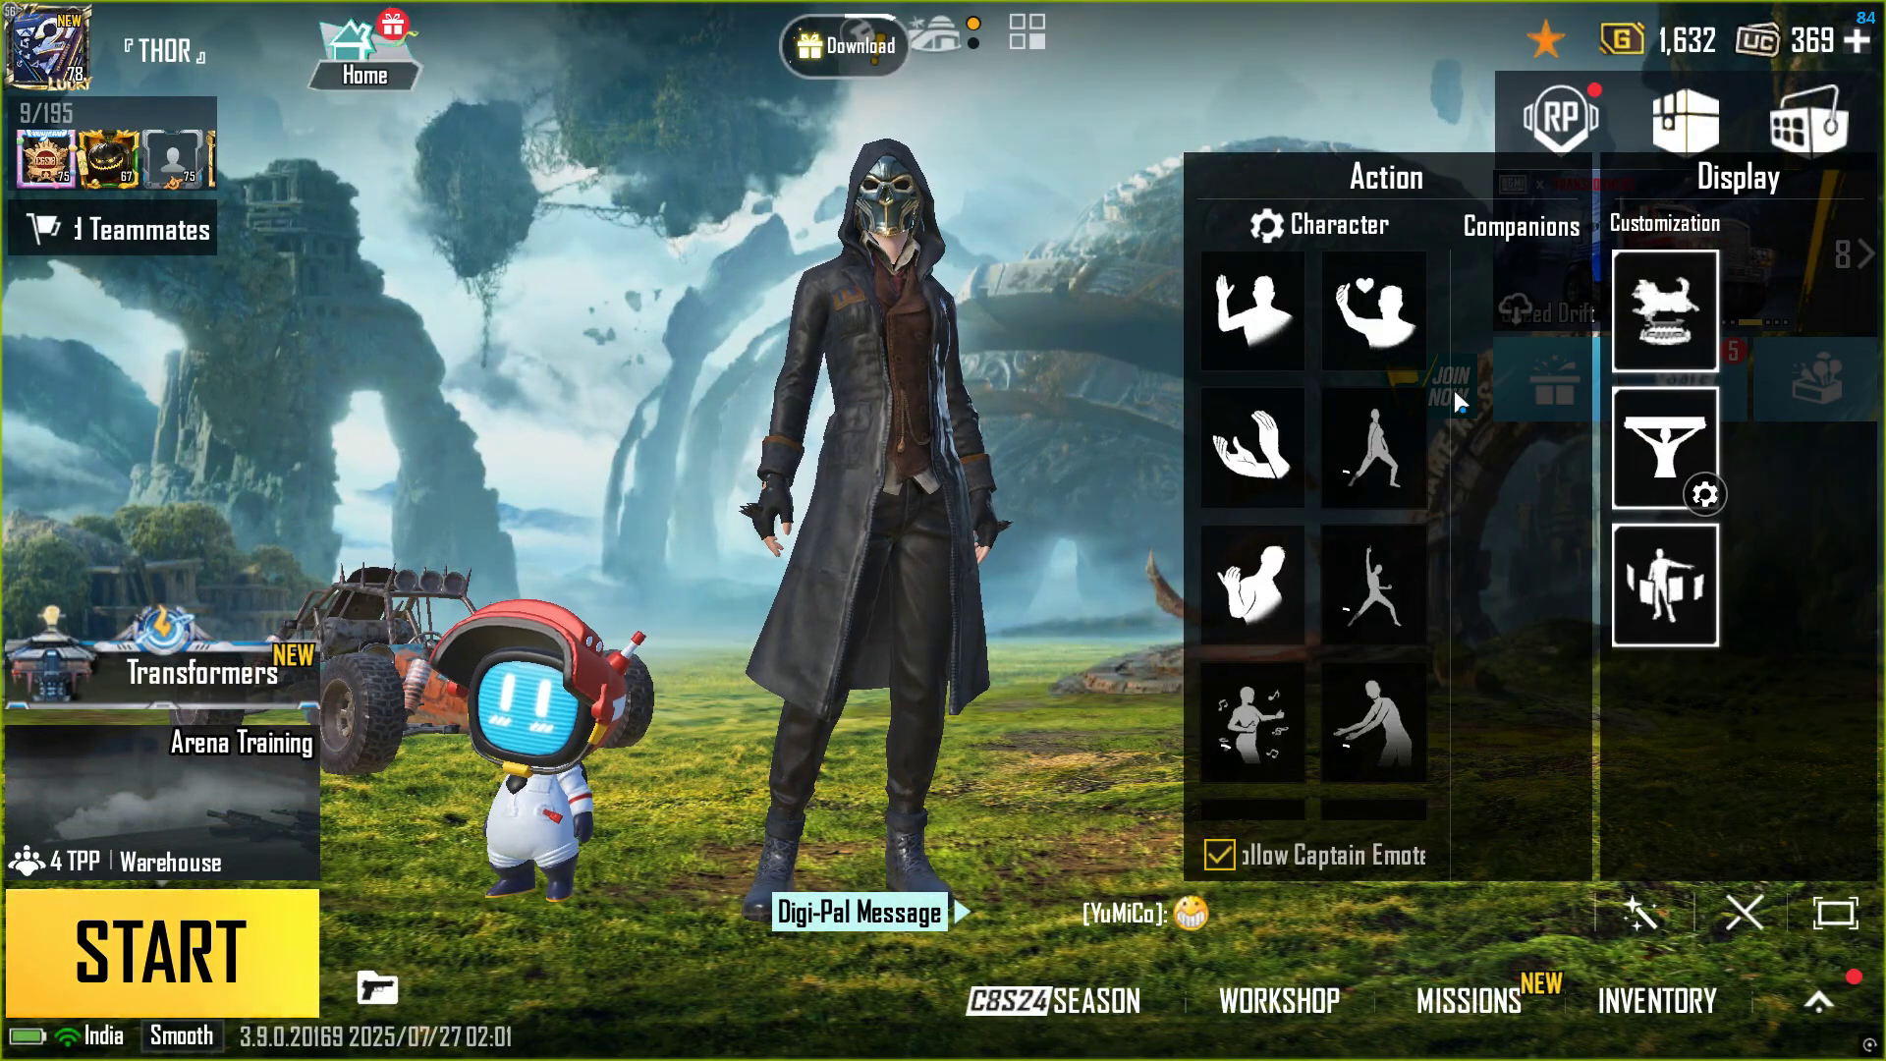
pyautogui.click(1750, 909)
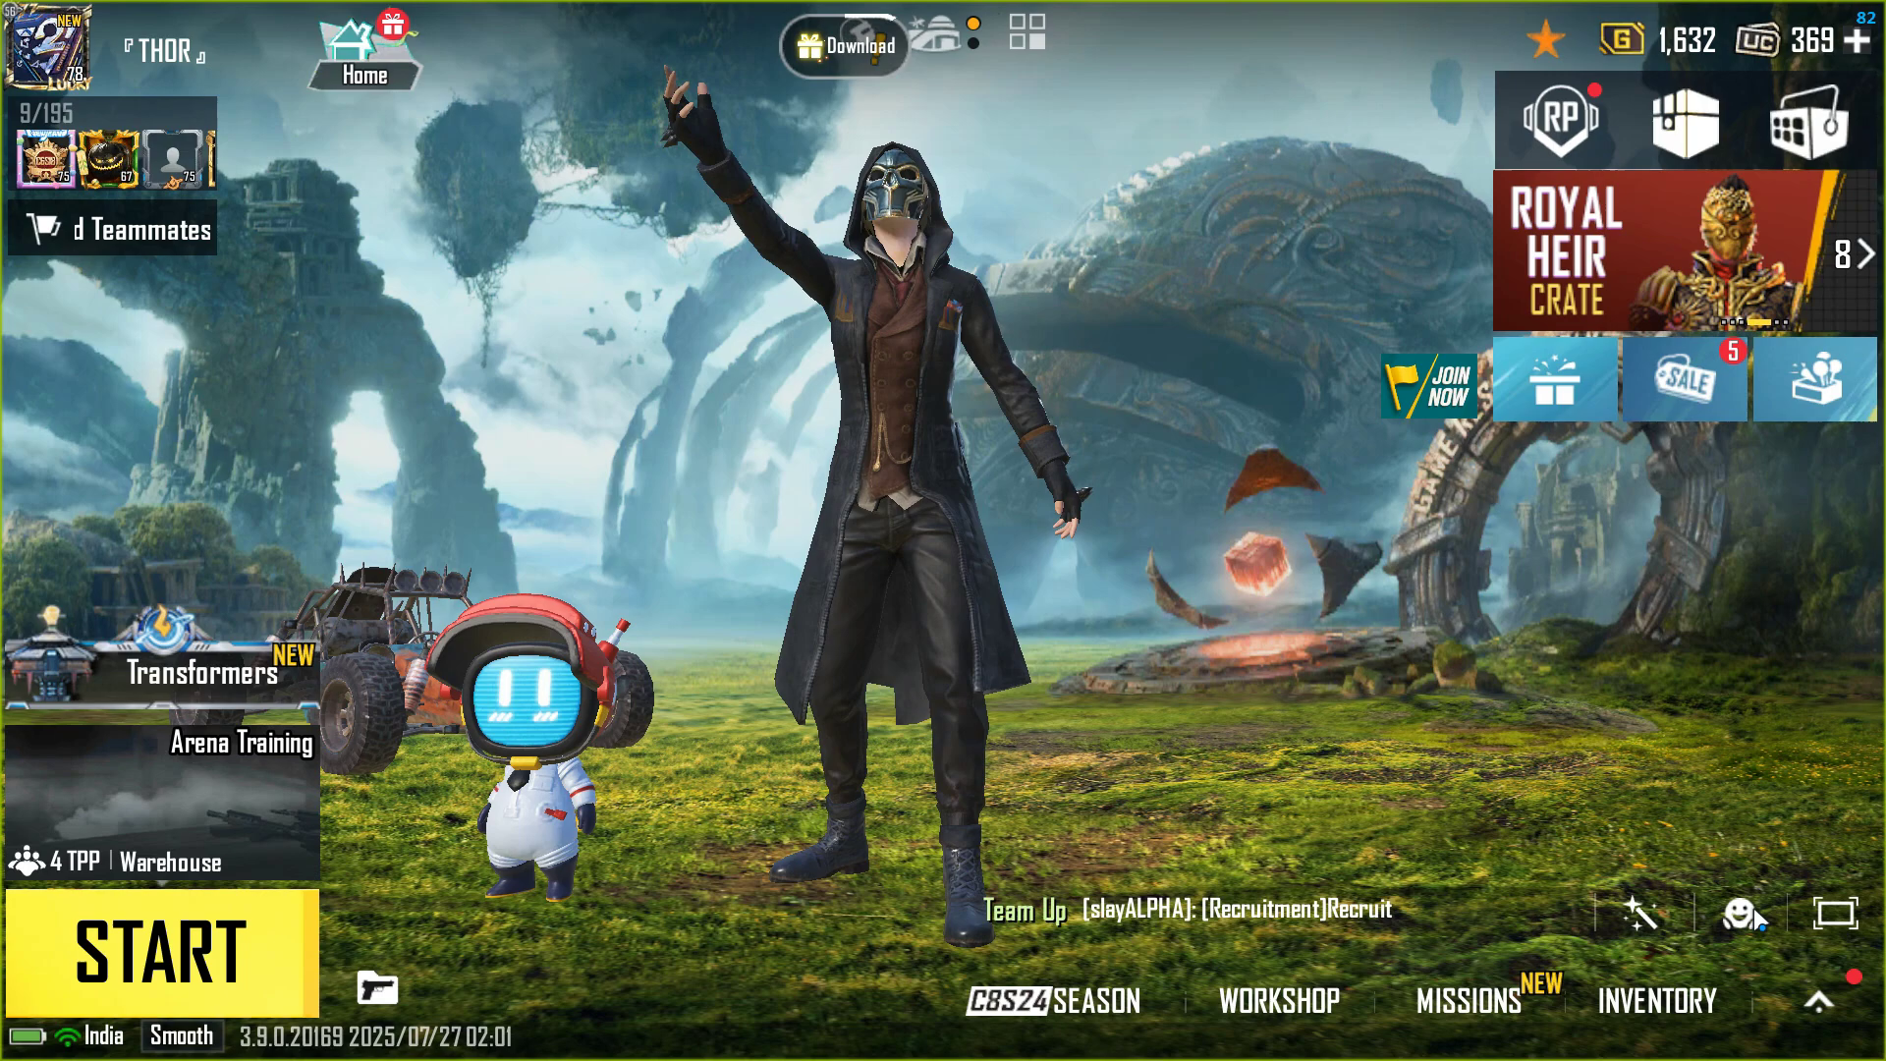
pyautogui.click(1750, 909)
pyautogui.click(1291, 322)
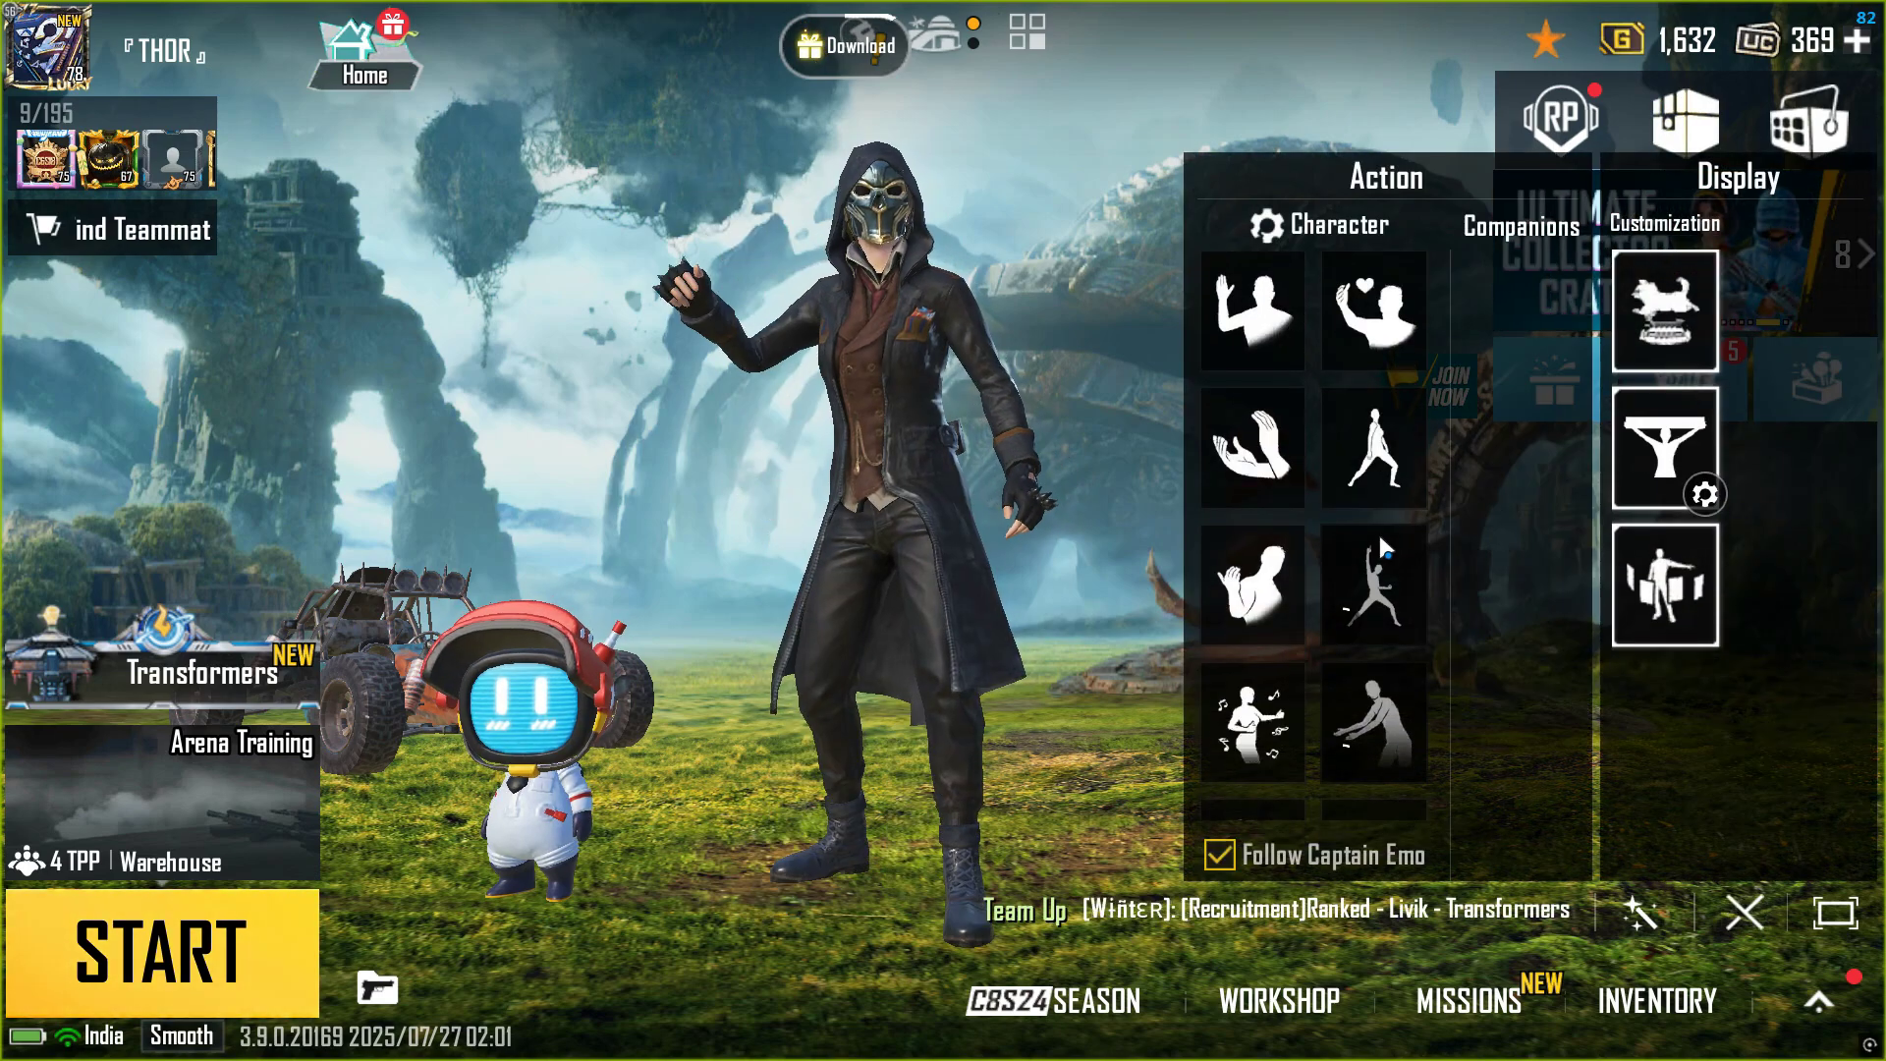
pyautogui.scroll(-5, 1347, 633)
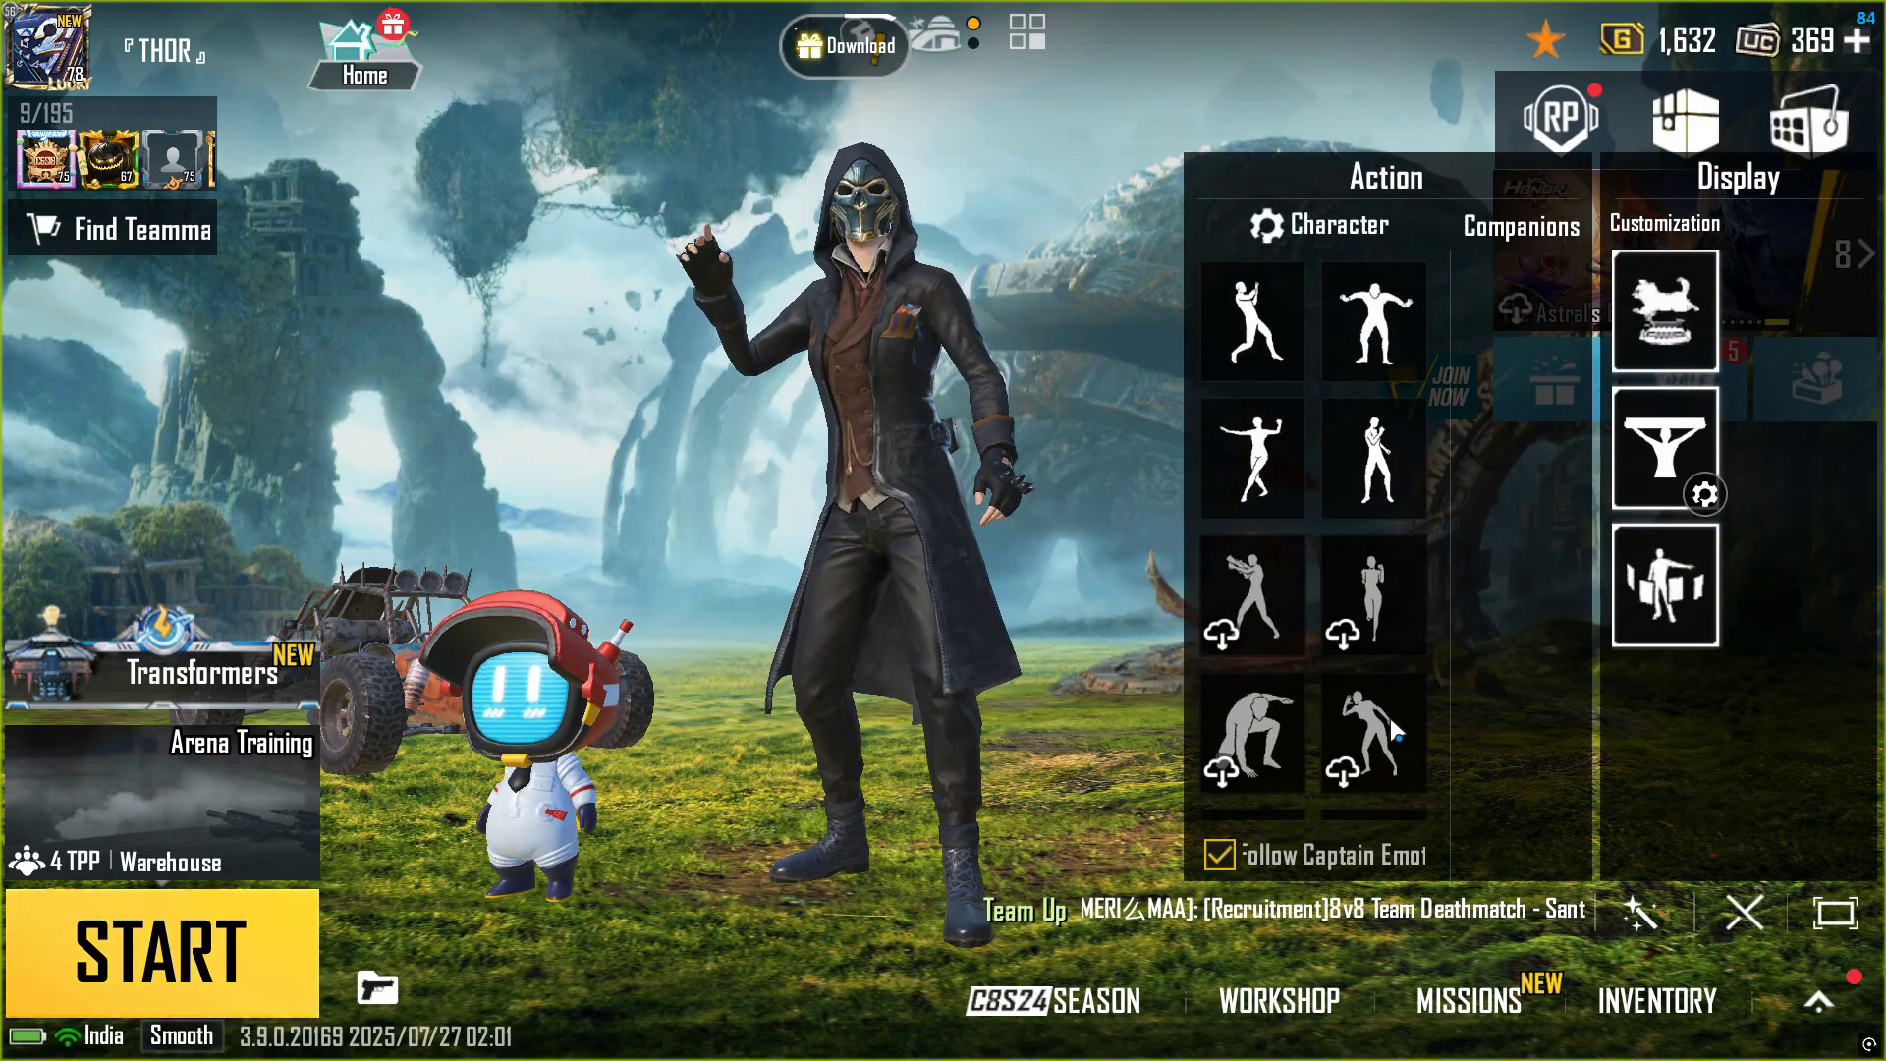